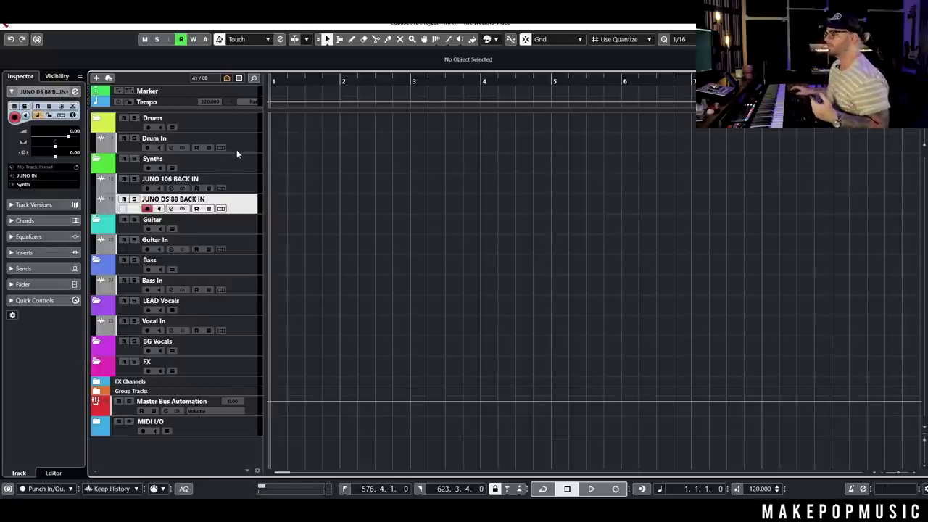
- Add one Groove Agent SE instrument track below Drum In, with its audio output routed to Drums
{"action": "right_click", "coordinate": [236, 150]}
{"action": "mouse_move", "coordinate": [275, 159]}
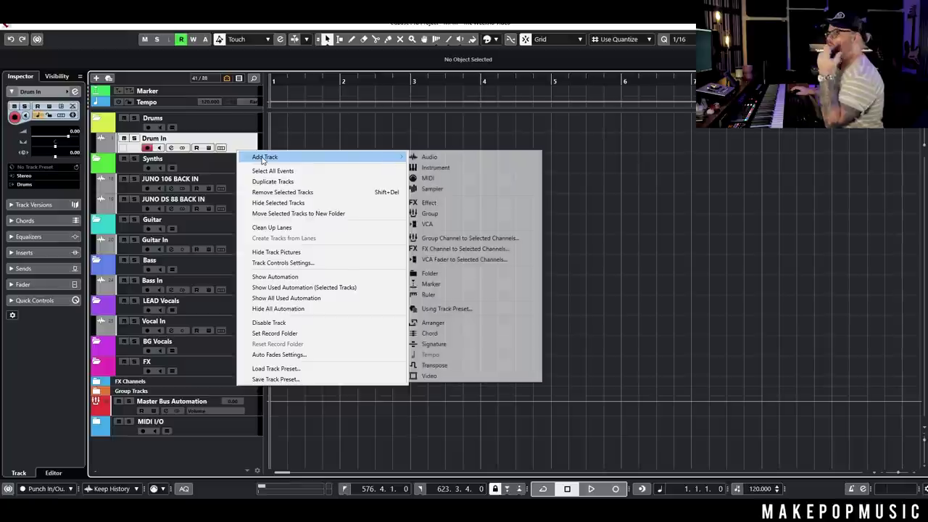
{"action": "left_click", "coordinate": [439, 167]}
{"action": "left_click", "coordinate": [437, 231]}
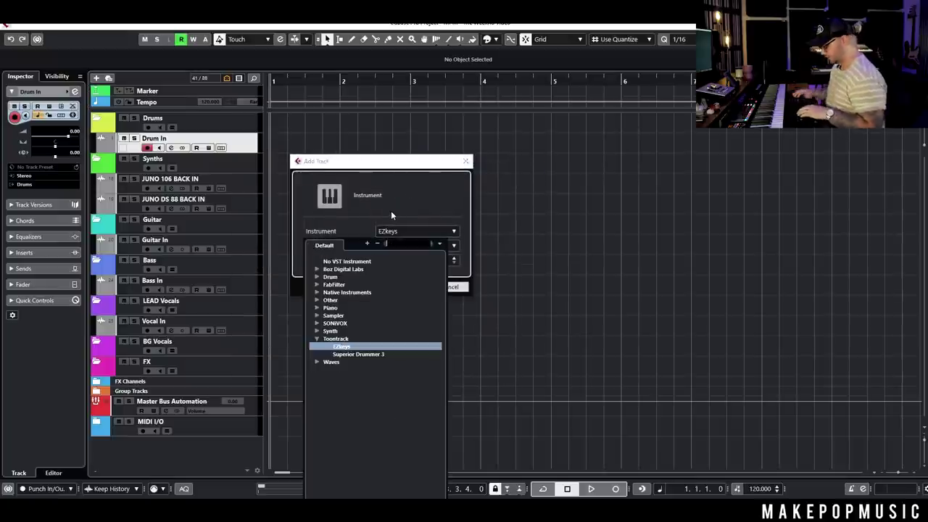
{"action": "type", "text": "groove"}
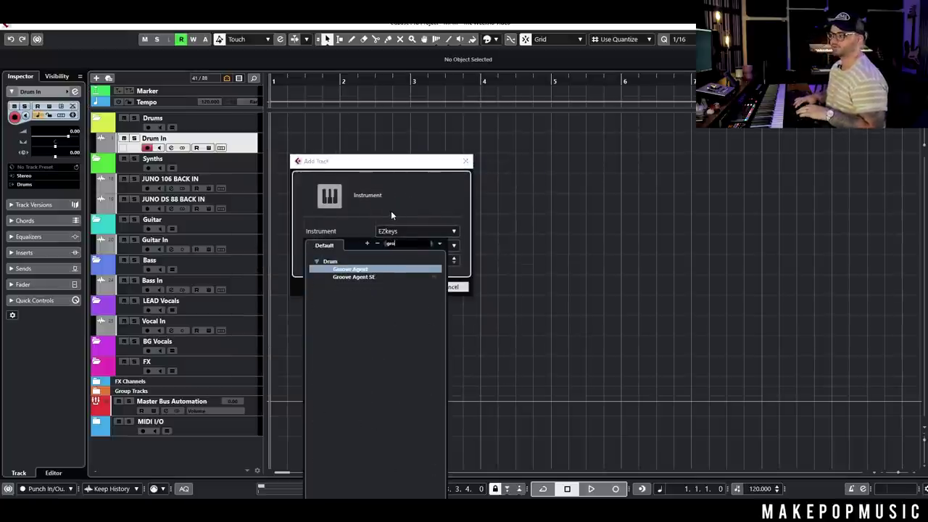
{"action": "left_click", "coordinate": [354, 277]}
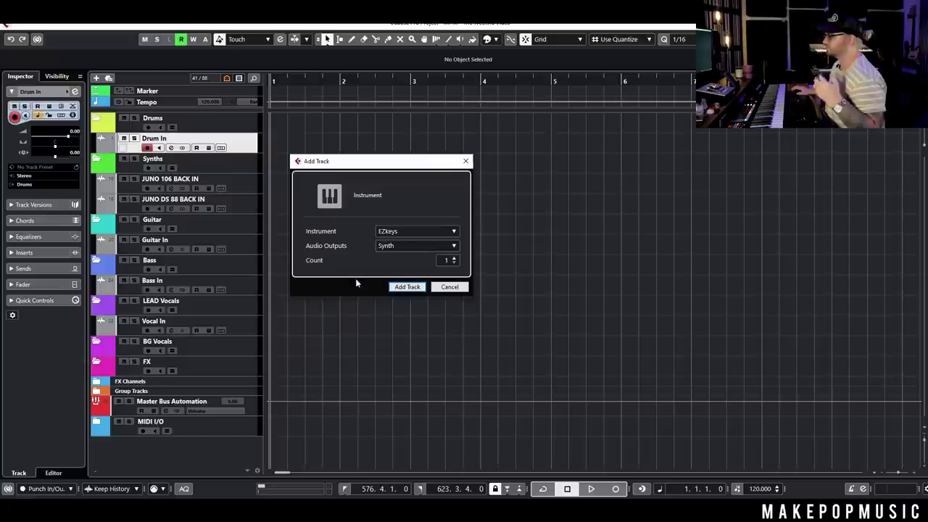
{"action": "left_click", "coordinate": [425, 247]}
{"action": "left_click", "coordinate": [416, 428]}
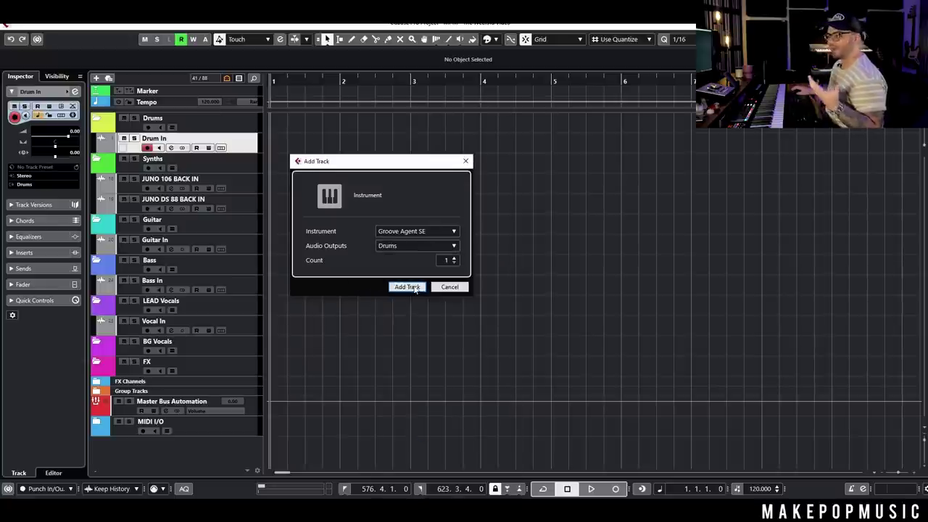
{"action": "left_click", "coordinate": [410, 286]}
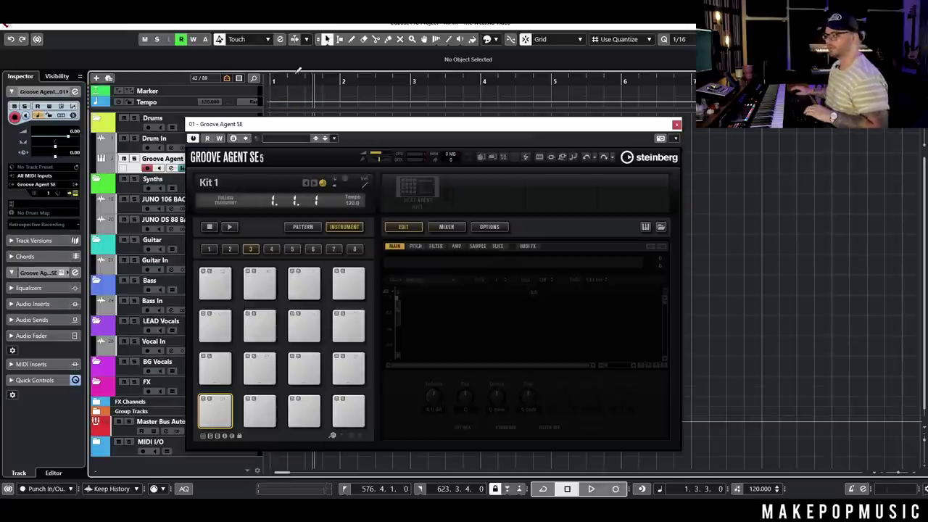
- Try a project tempo of 110 BPM and play the metronome to judge the speed
{"action": "key", "text": "space"}
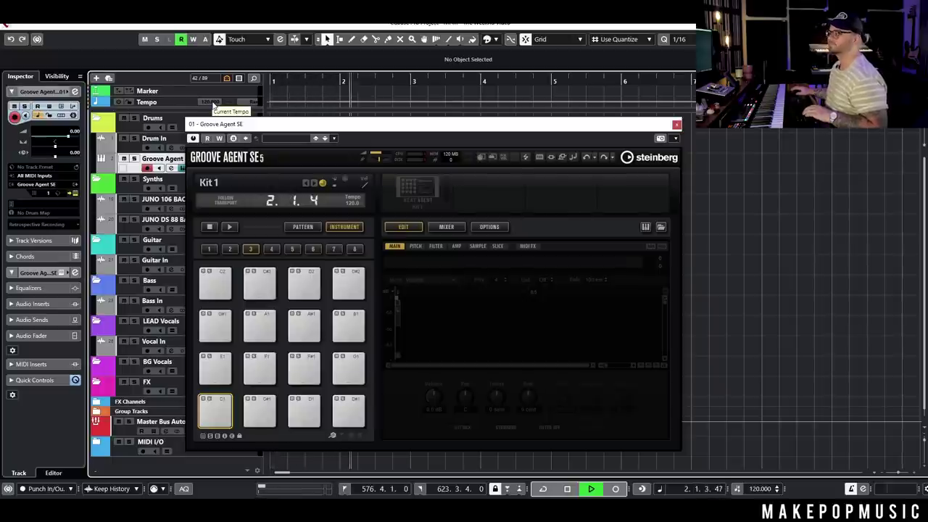
{"action": "key", "text": "space"}
{"action": "double_click", "coordinate": [213, 103]}
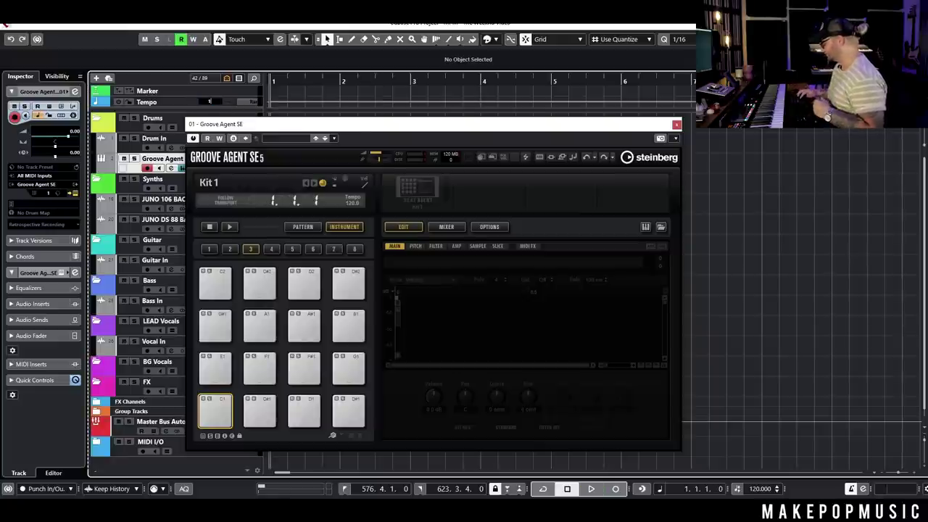
{"action": "type", "text": "110"}
{"action": "key", "text": "Return"}
{"action": "key", "text": "space"}
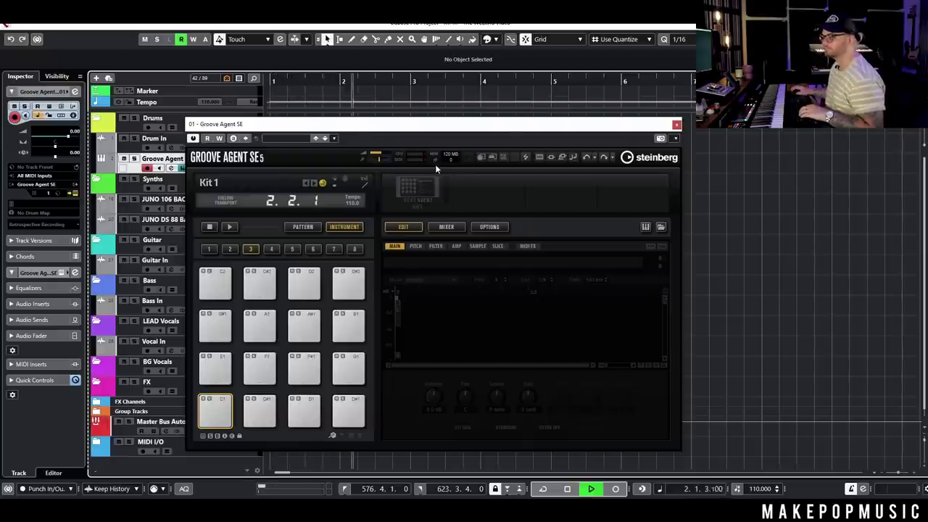
{"action": "key", "text": "space"}
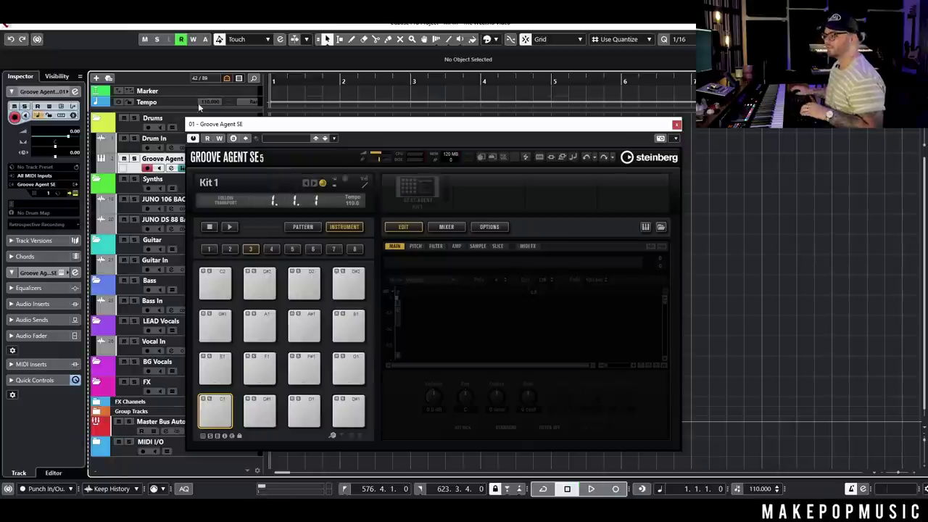
- Set the project tempo to 115 BPM and play the metronome to check the speed
{"action": "type", "text": "5"}
{"action": "key", "text": "Return"}
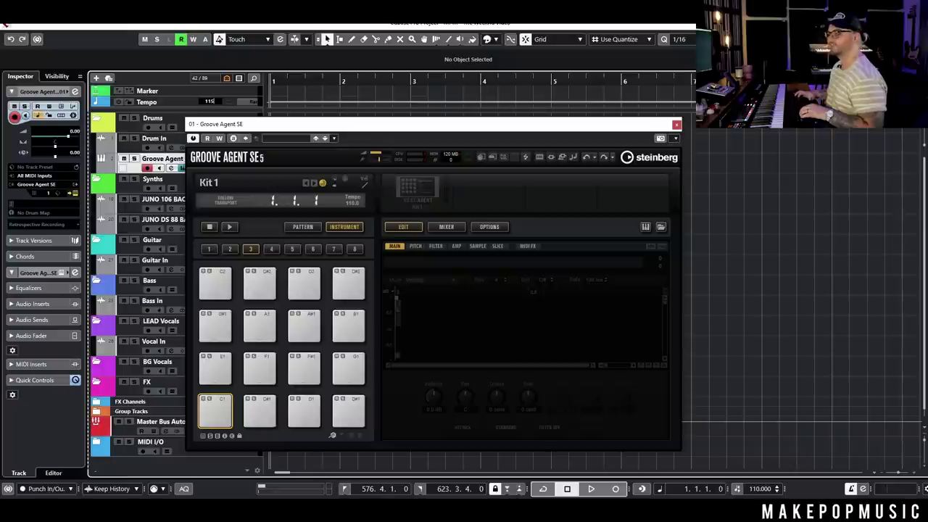
{"action": "key", "text": "space"}
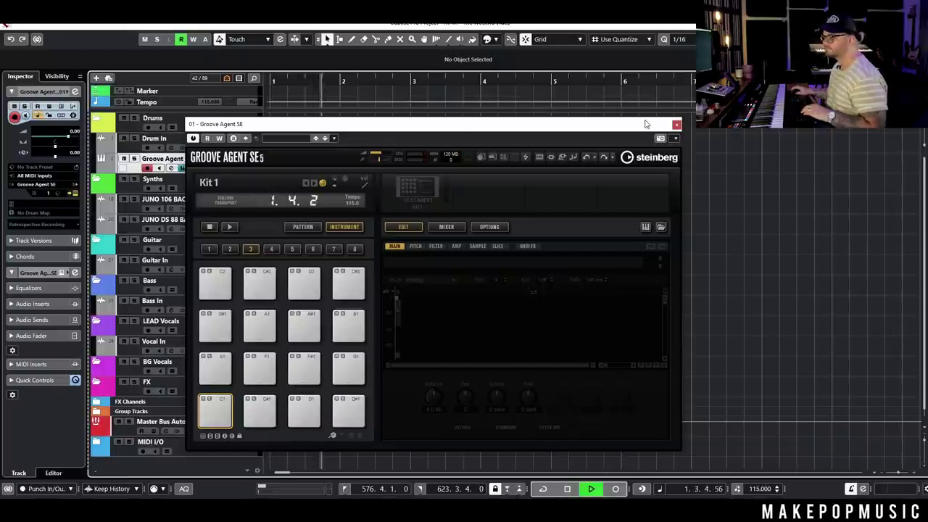
{"action": "key", "text": "space"}
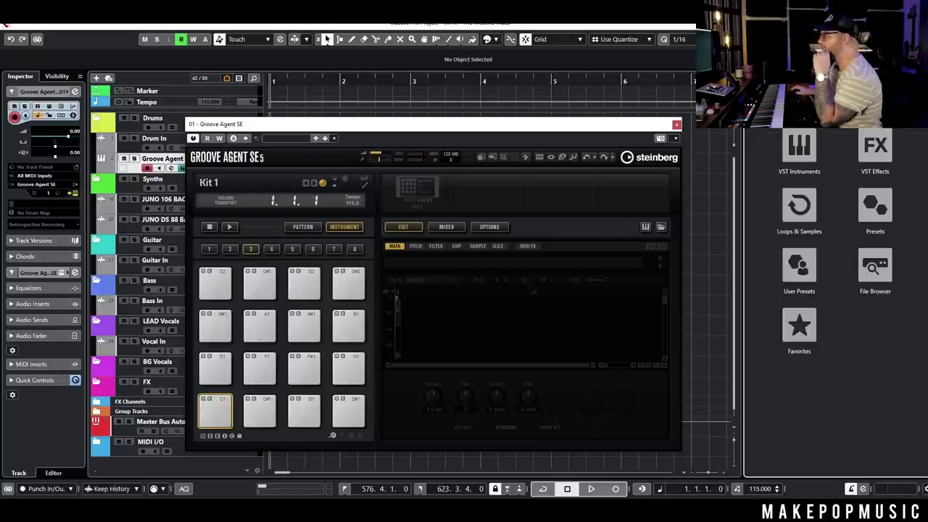
- Load Kick 2 from the Make Pop Music - The Wave kicks onto pad C1 and lower the track volume to -4.70
{"action": "left_click", "coordinate": [875, 265]}
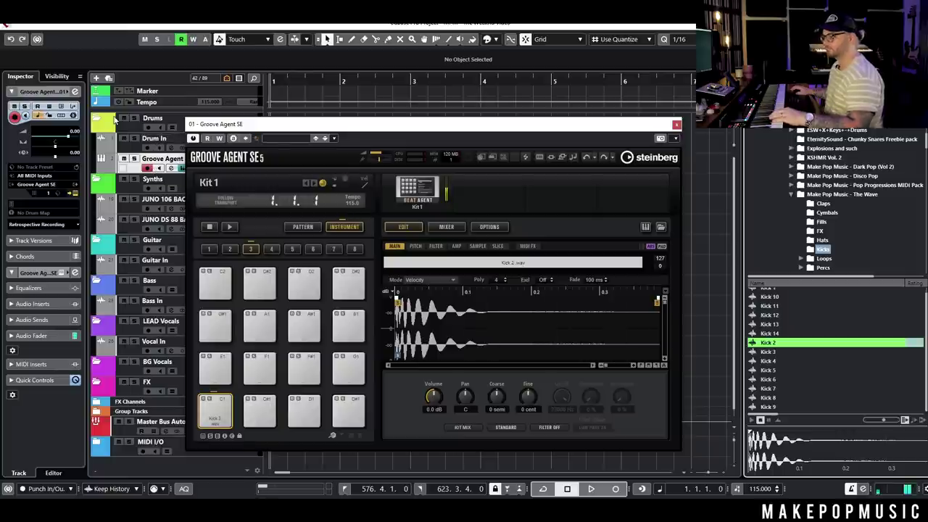
{"action": "left_click_drag", "start_coordinate": [61, 133], "coordinate": [61, 137]}
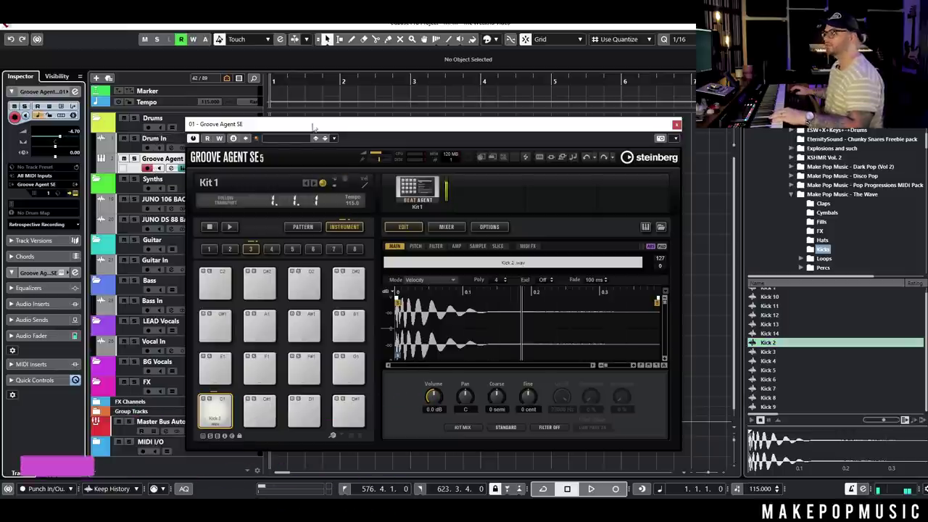
{"action": "left_click", "coordinate": [675, 124]}
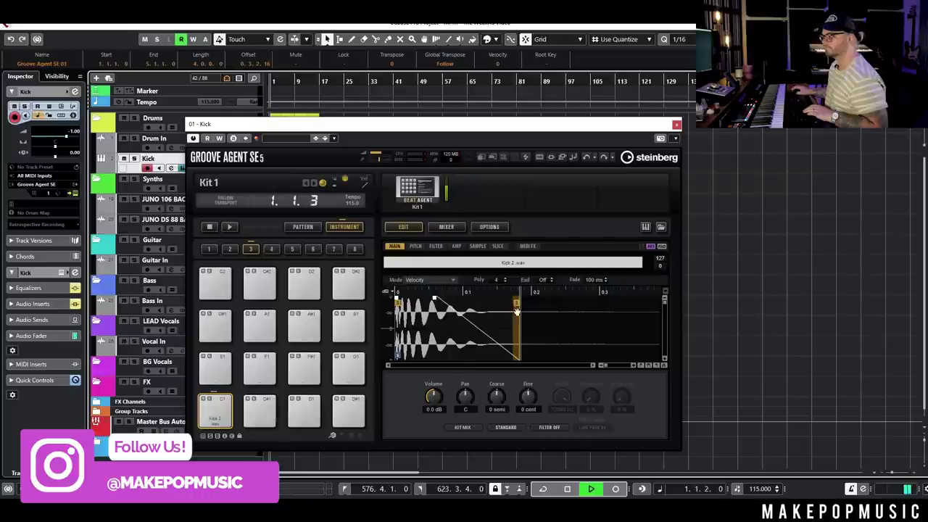
- Play the kick pattern to compare its sound with ValhallaVintageVerb active and bypassed, and close the plug-in windows
{"action": "key", "text": "space"}
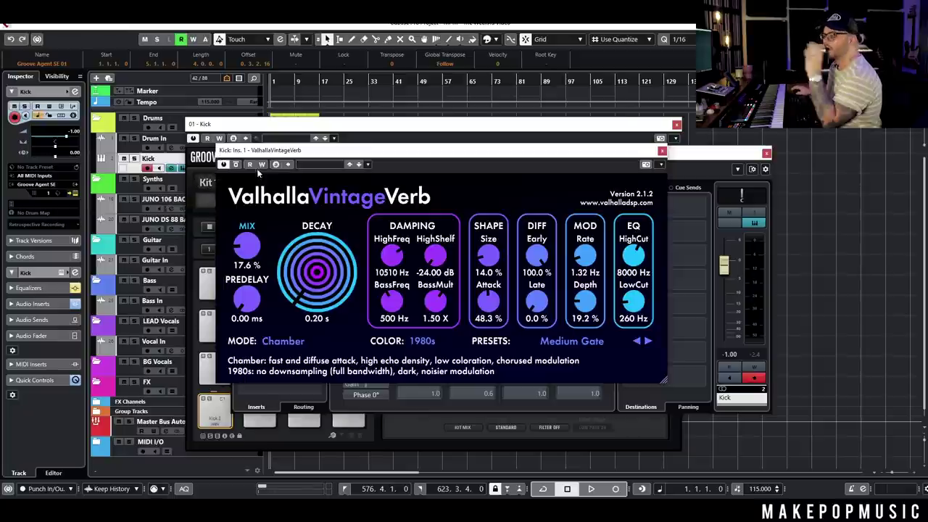
{"action": "left_click", "coordinate": [676, 124]}
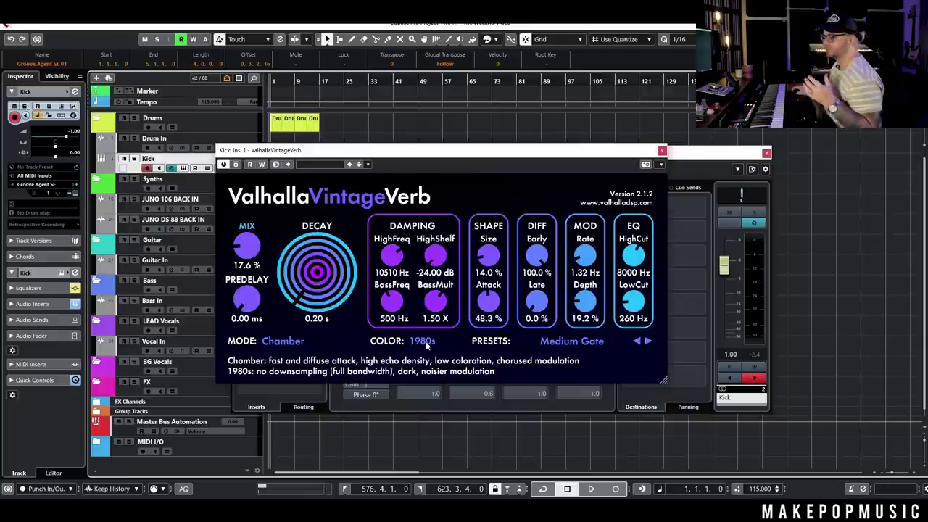
{"action": "key", "text": "space"}
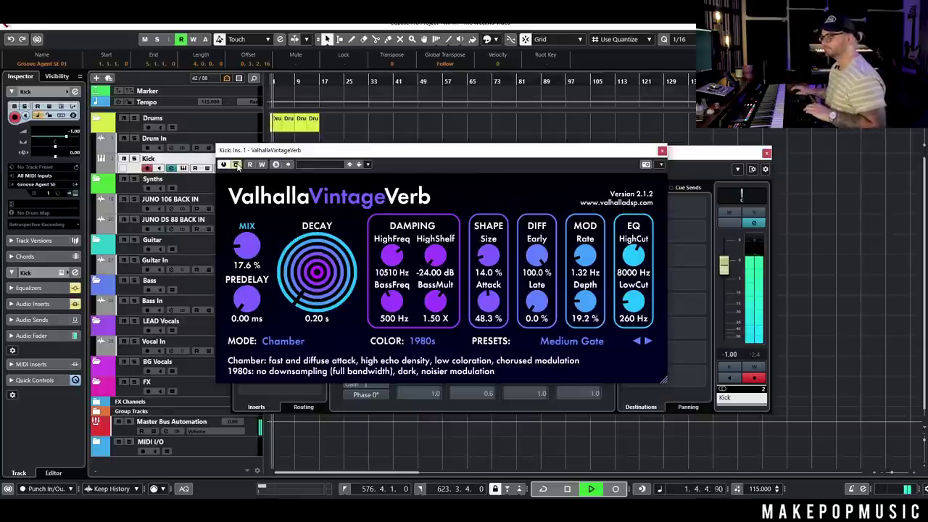
{"action": "key", "text": "space"}
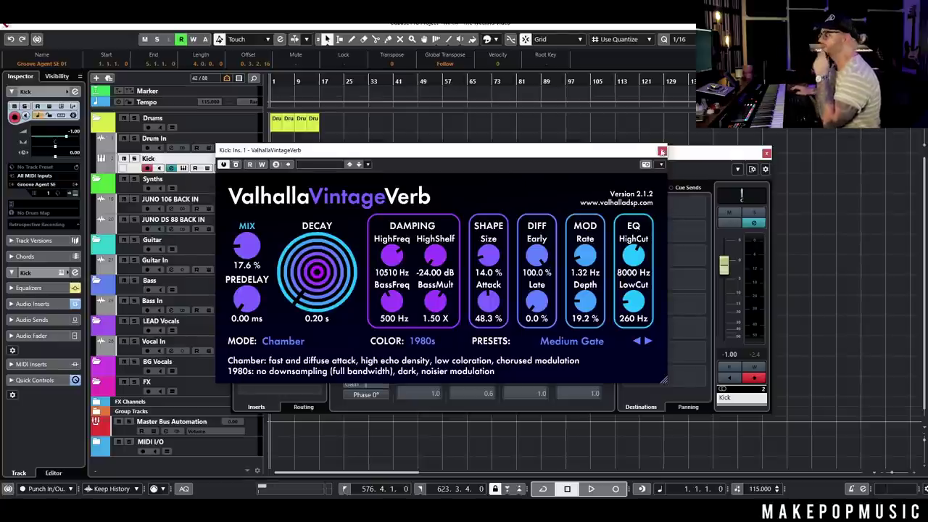
{"action": "left_click", "coordinate": [662, 150]}
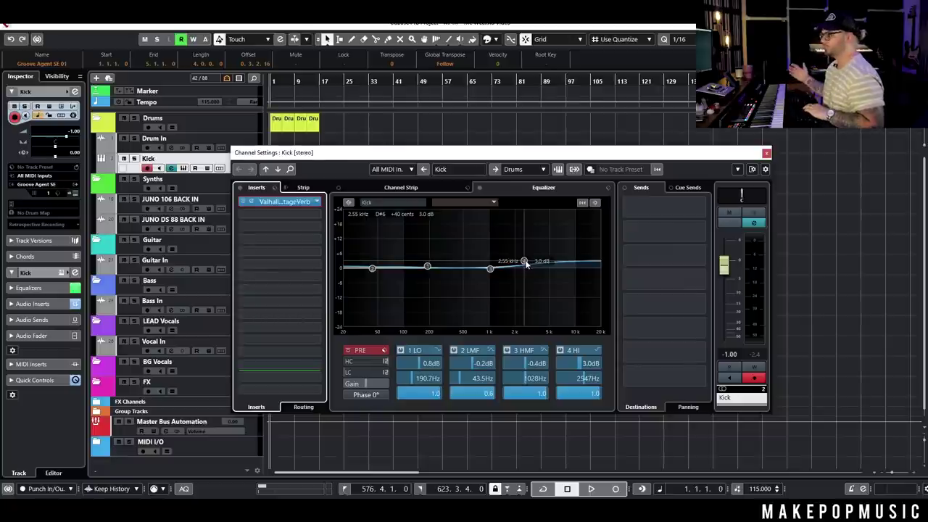
- Play the kick pattern to compare its sound with the equalizer on and bypassed, and close the channel settings
{"action": "key", "text": "space"}
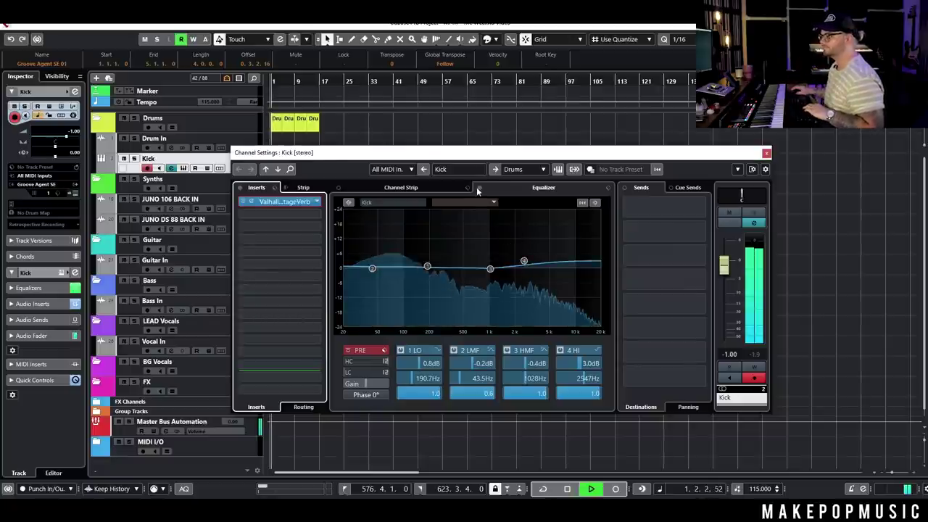
{"action": "left_click", "coordinate": [480, 189]}
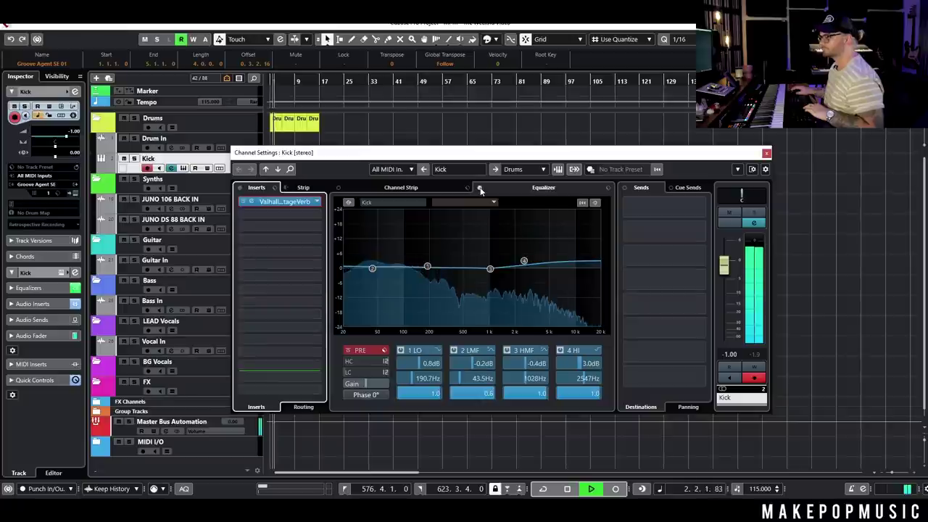
{"action": "key", "text": "space"}
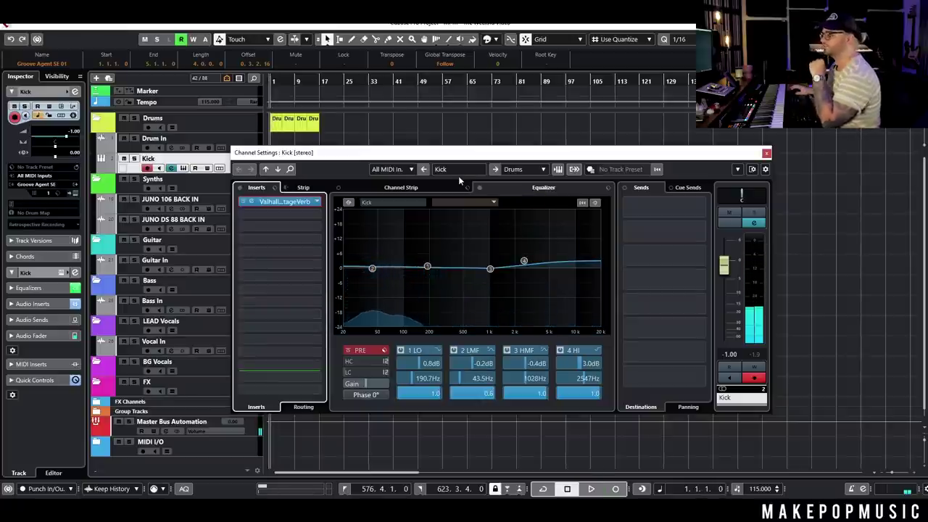
{"action": "left_click", "coordinate": [766, 152]}
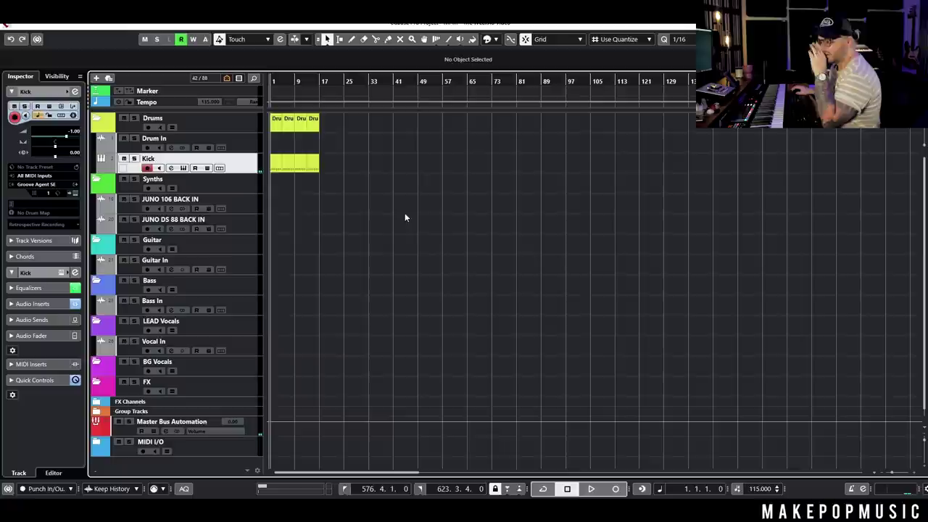
- Browse the sample library to the 100bpm folder of WAV loops in MPM - Hi Hats
{"action": "right_click", "coordinate": [241, 168]}
{"action": "key", "text": "Escape"}
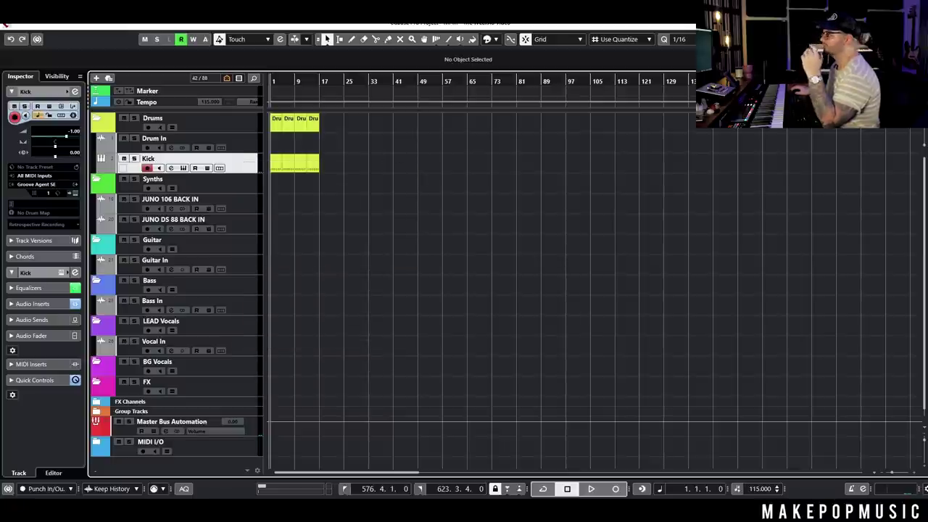
{"action": "key", "text": "ctrl+alt+r"}
{"action": "scroll", "coordinate": [850, 227], "scroll_direction": "down", "scroll_amount": 10}
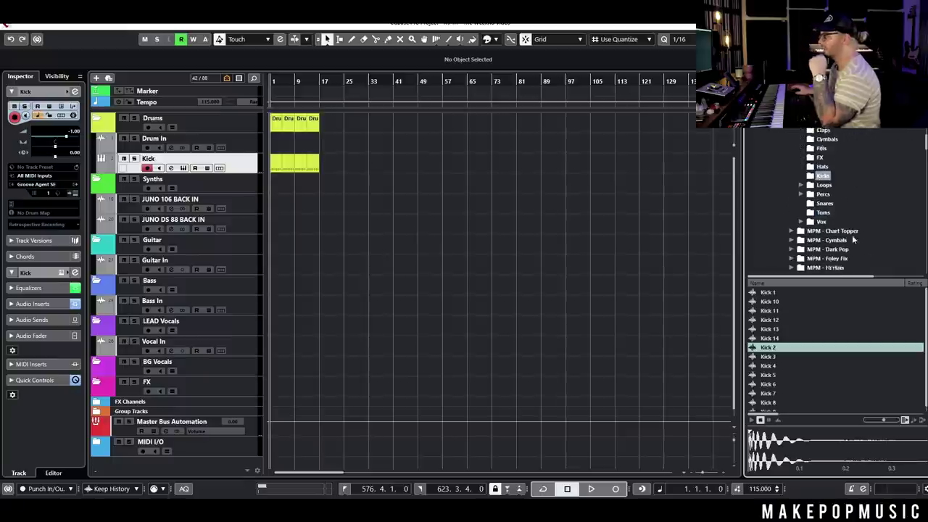
{"action": "scroll", "coordinate": [841, 225], "scroll_direction": "down", "scroll_amount": 3}
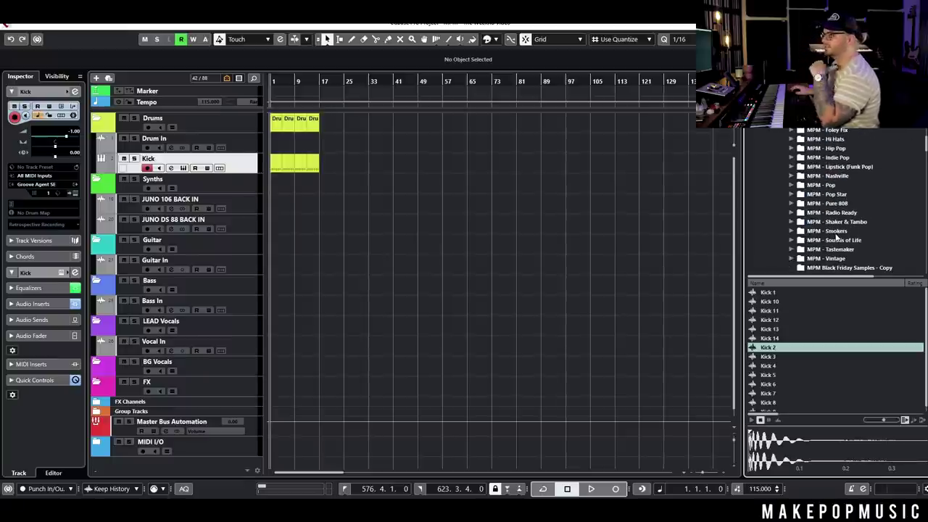
{"action": "scroll", "coordinate": [836, 237], "scroll_direction": "up", "scroll_amount": 3}
{"action": "left_click", "coordinate": [832, 168]}
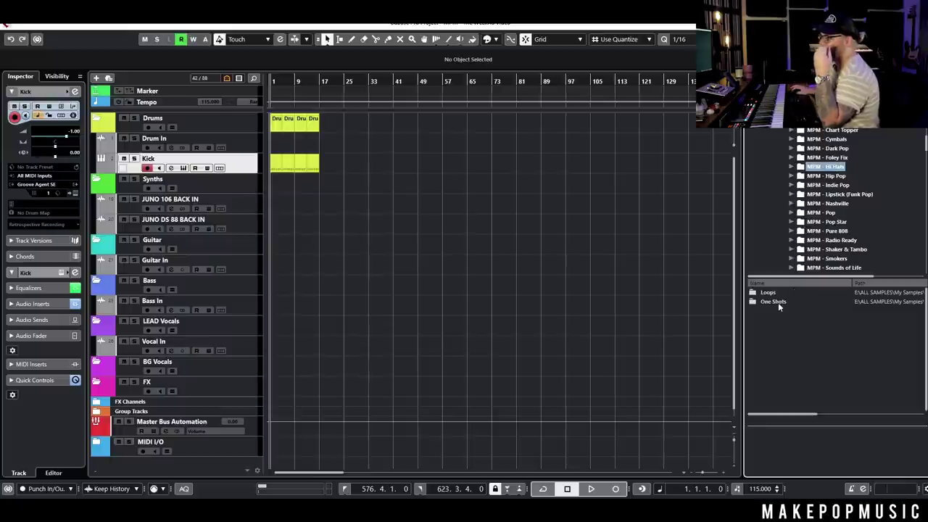
{"action": "double_click", "coordinate": [766, 294]}
{"action": "double_click", "coordinate": [786, 301]}
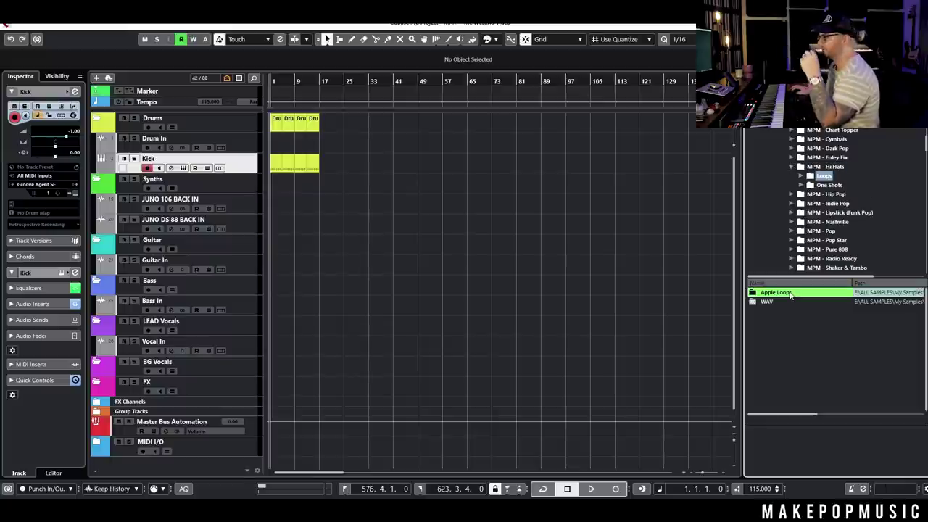
{"action": "double_click", "coordinate": [781, 294]}
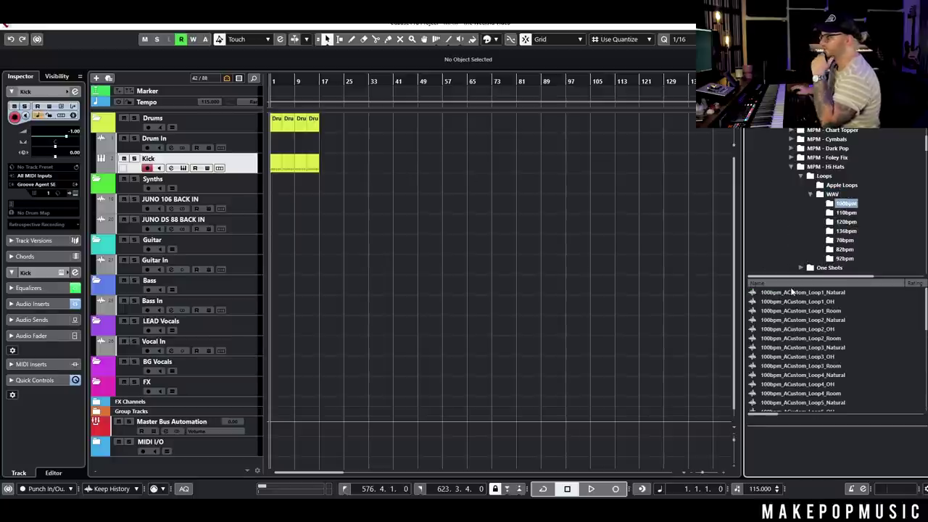
- Audition the 100bpm_ACustom OH loops 1 to 3 and place 100bpm_ACustom_Loop3_OH at bar 1 on a new track below Kick
{"action": "left_click", "coordinate": [789, 302]}
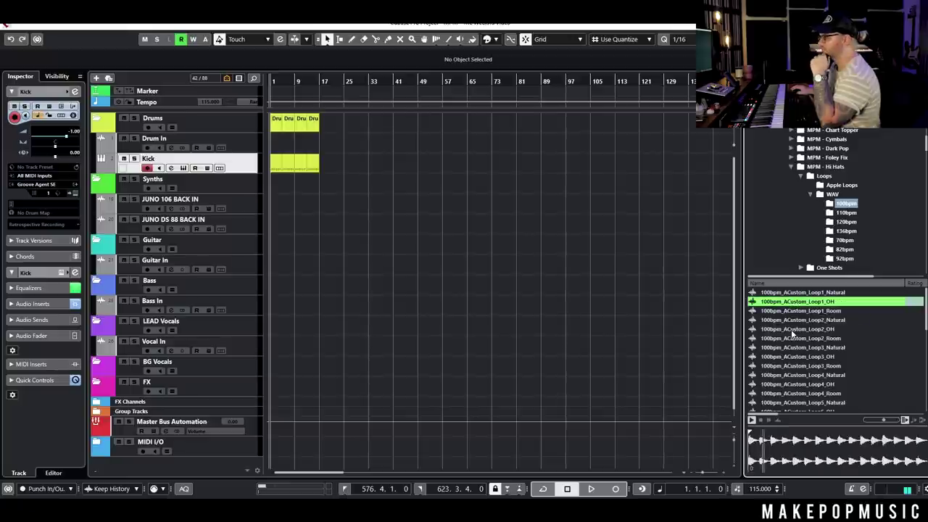
{"action": "left_click", "coordinate": [792, 330]}
{"action": "left_click", "coordinate": [803, 357]}
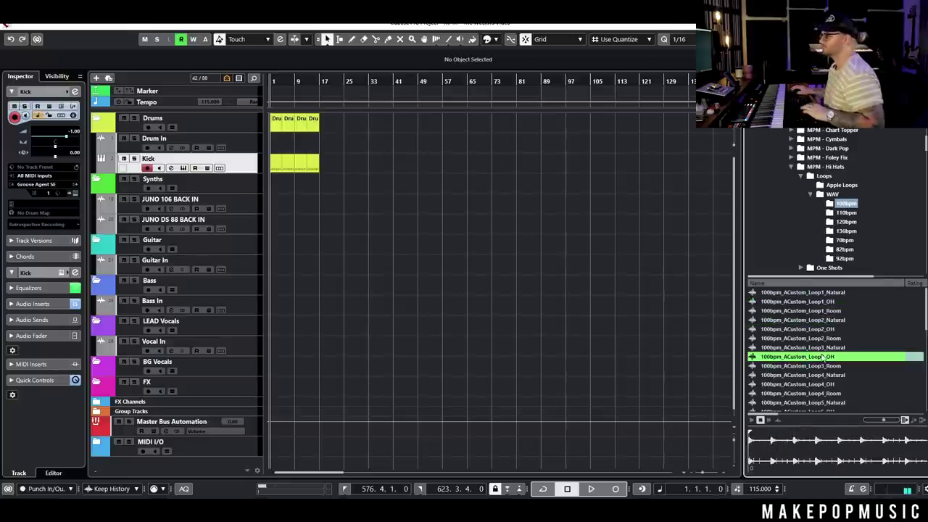
{"action": "left_click_drag", "start_coordinate": [617, 304], "coordinate": [271, 177]}
- Time-stretch the 100bpm_ACustom_Loop3_OH event so it ends exactly at bar 3, and return to normal sizing
{"action": "key", "text": "h"}
{"action": "key", "text": "h"}
{"action": "key", "text": "h"}
{"action": "key", "text": "h"}
{"action": "key", "text": "h"}
{"action": "key", "text": "h"}
{"action": "key", "text": "h"}
{"action": "key", "text": "h"}
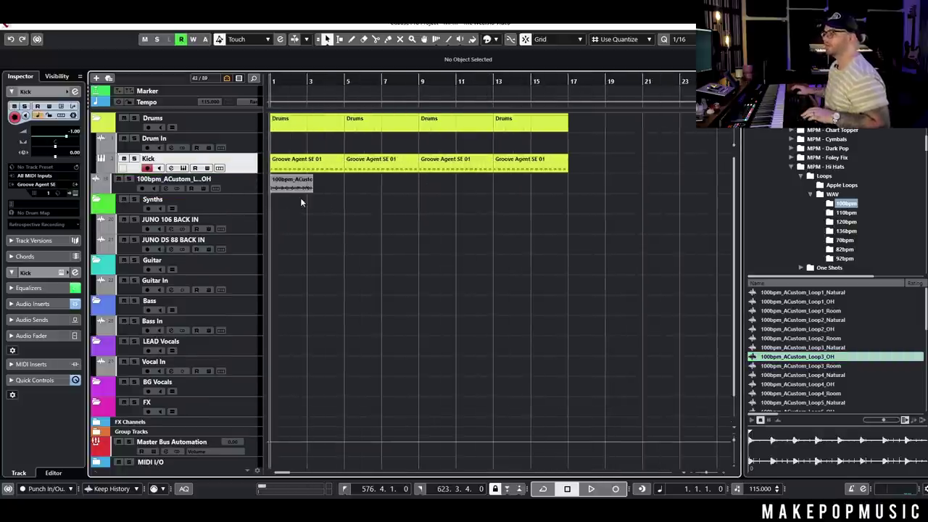
{"action": "key", "text": "1"}
{"action": "key", "text": "1"}
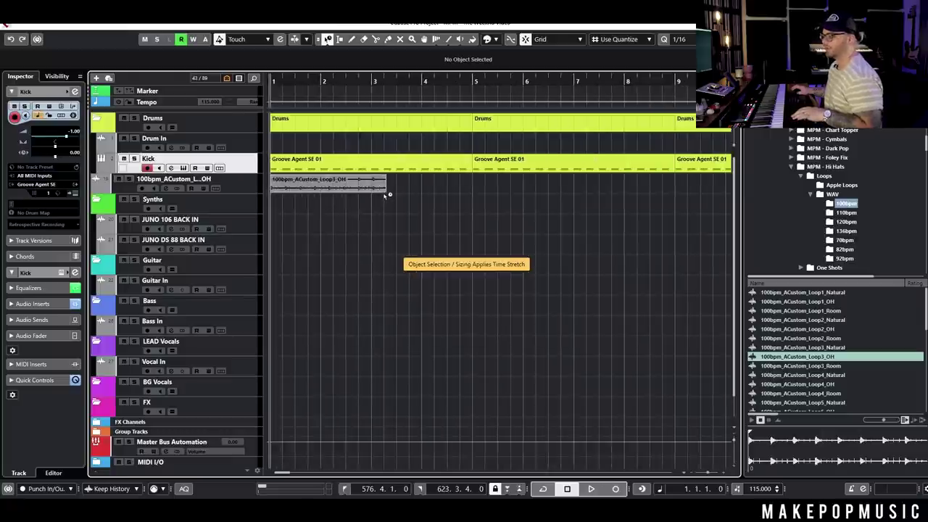
{"action": "left_click_drag", "start_coordinate": [382, 194], "coordinate": [369, 194]}
{"action": "key", "text": "1"}
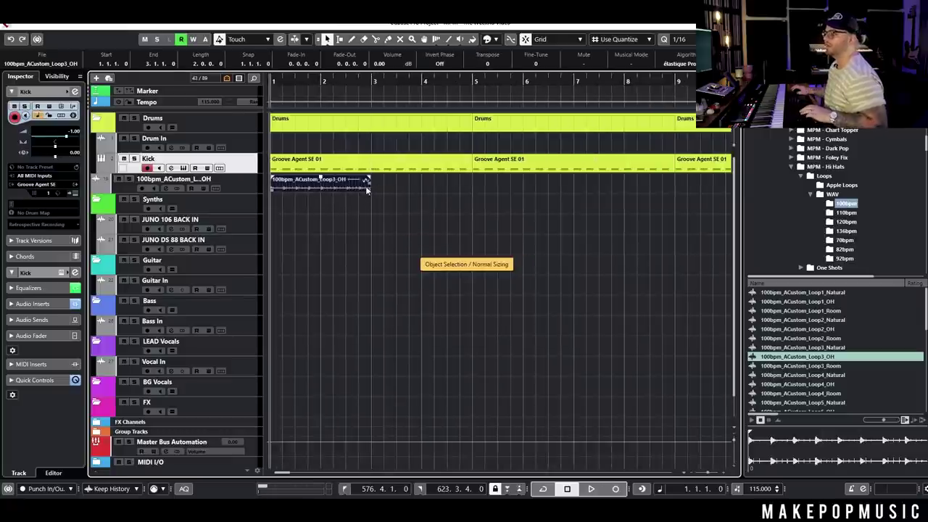
- Repeat the two-bar hi-hat loop from bar 3 to bar 17 to match the length of the kick pattern
{"action": "key", "text": "g"}
{"action": "key", "text": "g"}
{"action": "left_click_drag", "start_coordinate": [315, 182], "coordinate": [548, 193]}
- Route the hi-hat loop track's output to the Drums group and set its volume to -6.55 dB
{"action": "left_click", "coordinate": [252, 181]}
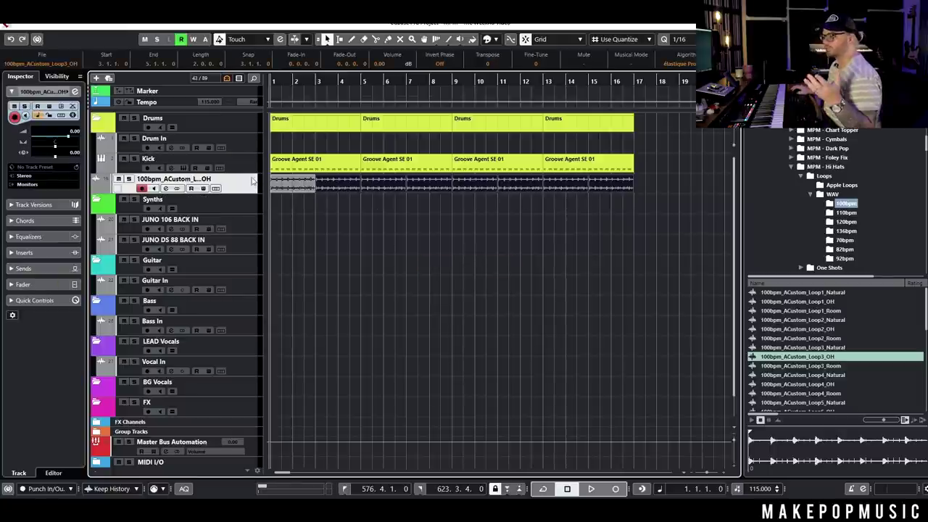
{"action": "left_click", "coordinate": [32, 185]}
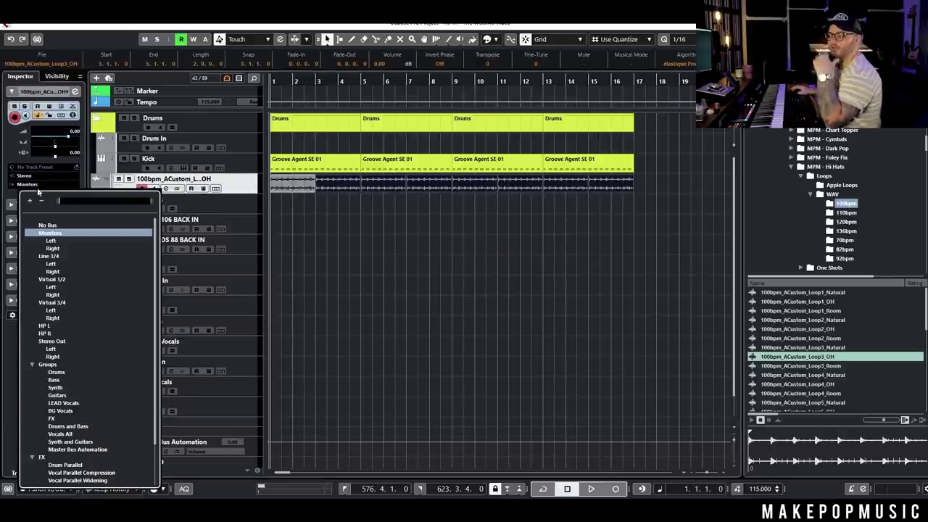
{"action": "left_click", "coordinate": [72, 372]}
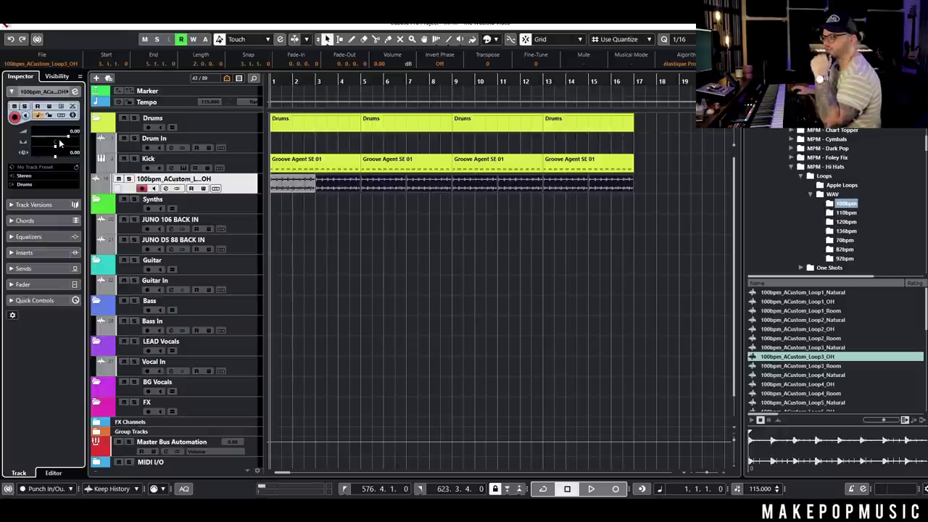
{"action": "left_click_drag", "start_coordinate": [61, 142], "coordinate": [58, 139]}
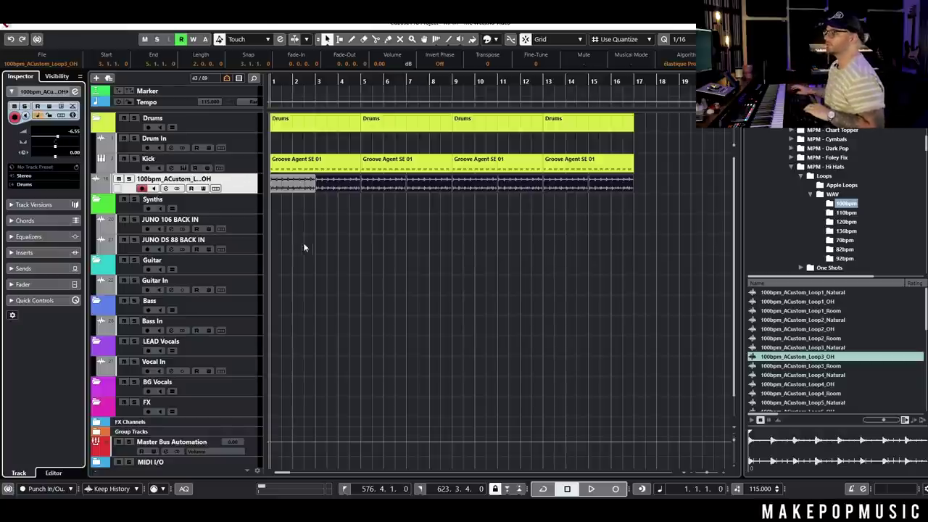
- Play the kick and hi-hat loop together from bar 1, and browse the MPM - Hi Hats sample folders
{"action": "left_click", "coordinate": [326, 254]}
{"action": "key", "text": "space"}
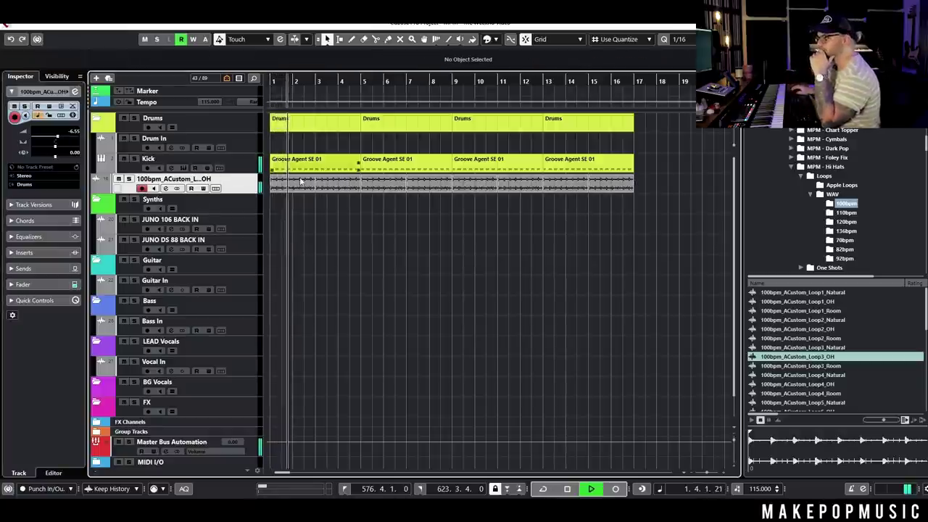
{"action": "key", "text": "space"}
{"action": "scroll", "coordinate": [845, 210], "scroll_direction": "down", "scroll_amount": 1}
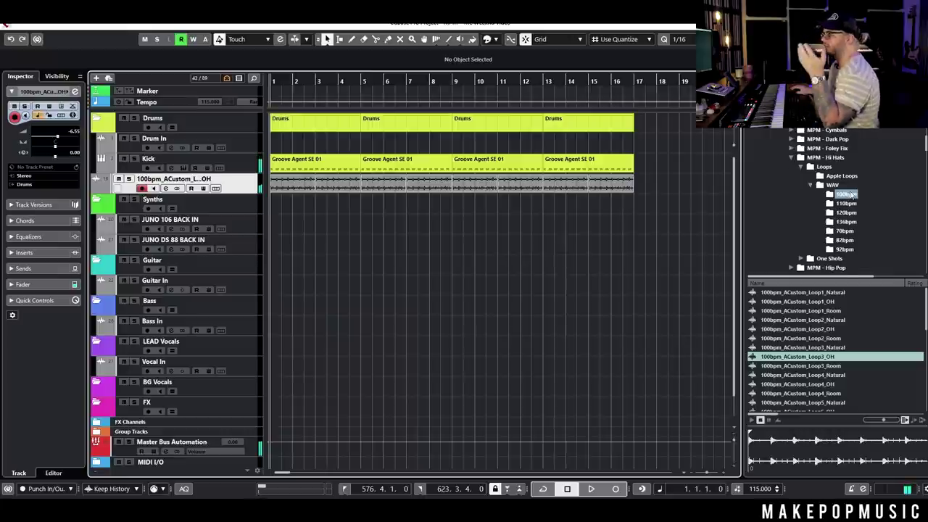
{"action": "left_click", "coordinate": [842, 177]}
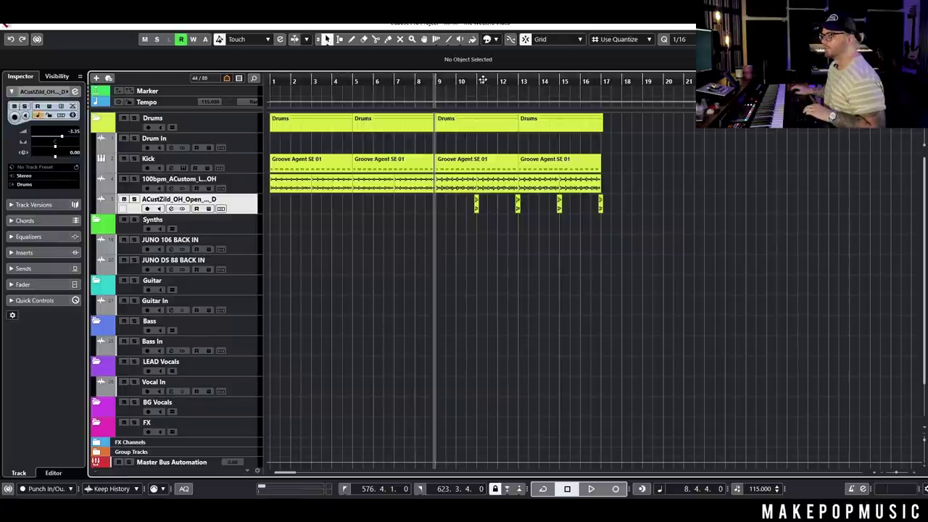
- Play the drums from bar 10 to hear the open hi-hat hits with the kick and hi-hat loop
{"action": "left_click", "coordinate": [467, 82]}
{"action": "left_click_drag", "start_coordinate": [467, 82], "coordinate": [460, 82]}
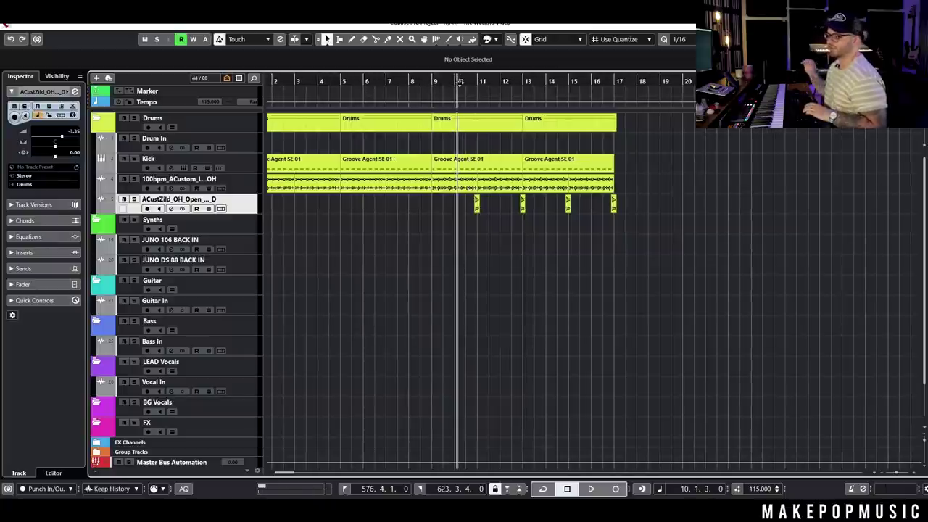
{"action": "key", "text": "space"}
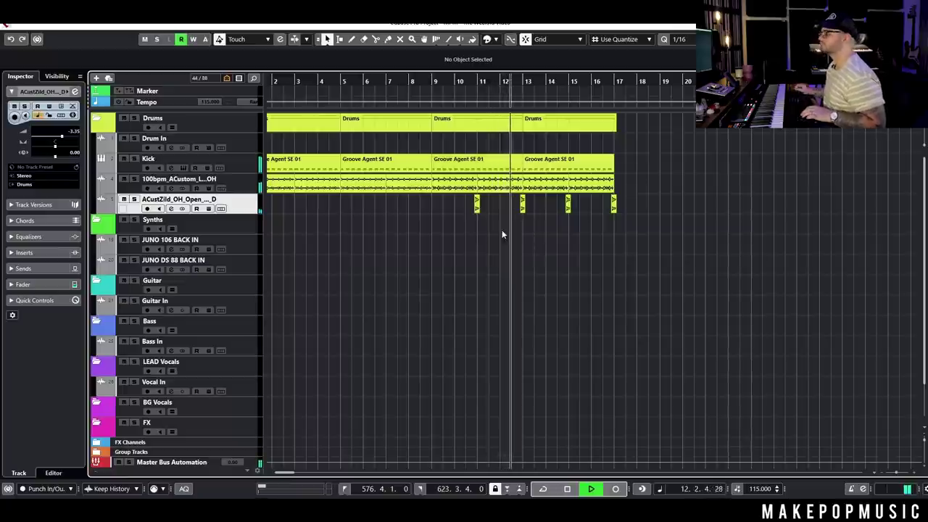
{"action": "key", "text": "space"}
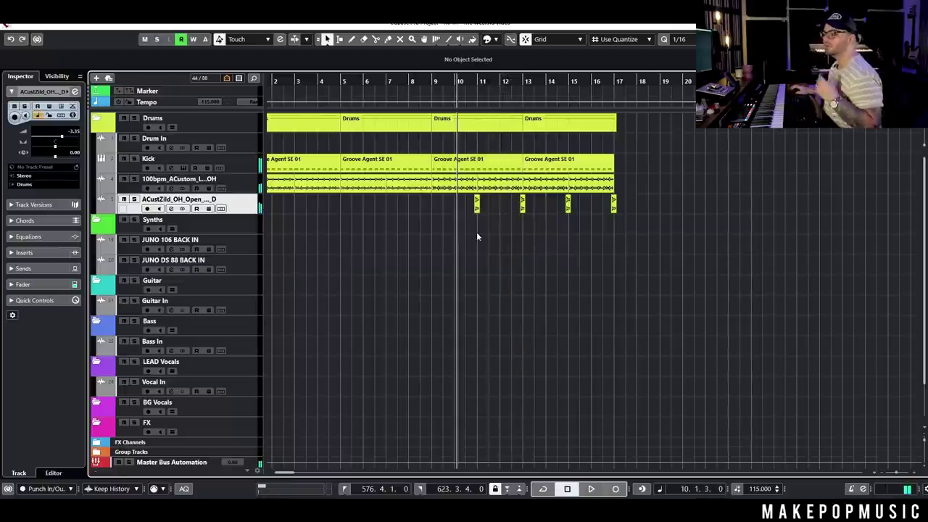
- Add one Groove Agent SE instrument track below Kick, with its audio output routed to Drums
{"action": "right_click", "coordinate": [238, 166]}
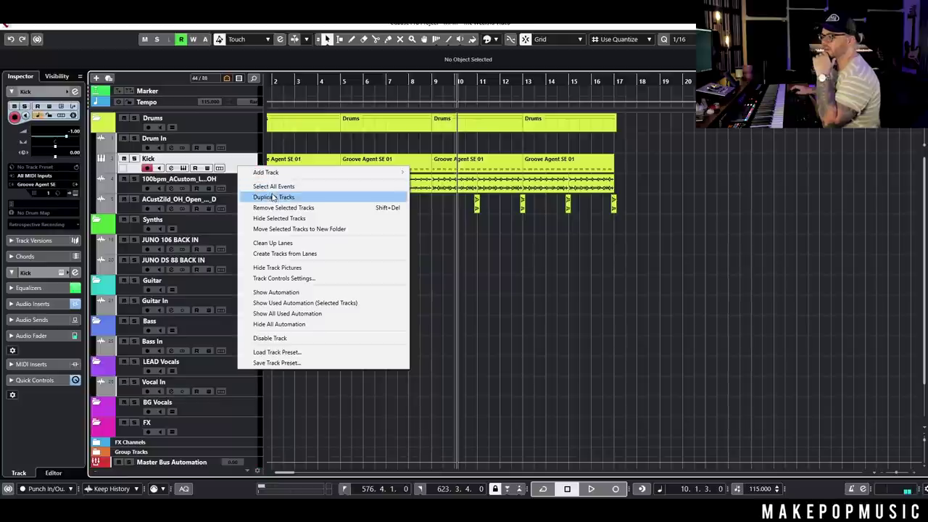
{"action": "mouse_move", "coordinate": [276, 179]}
{"action": "left_click", "coordinate": [435, 184]}
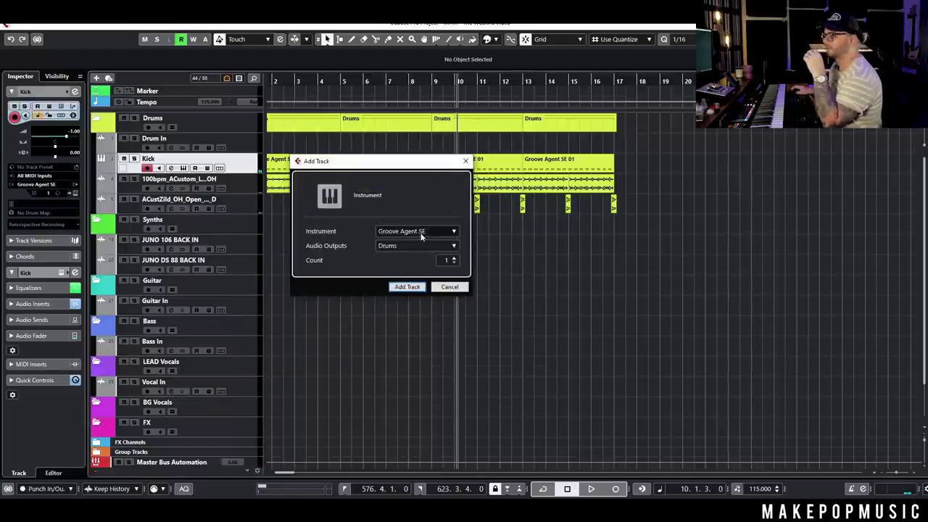
{"action": "left_click", "coordinate": [406, 286]}
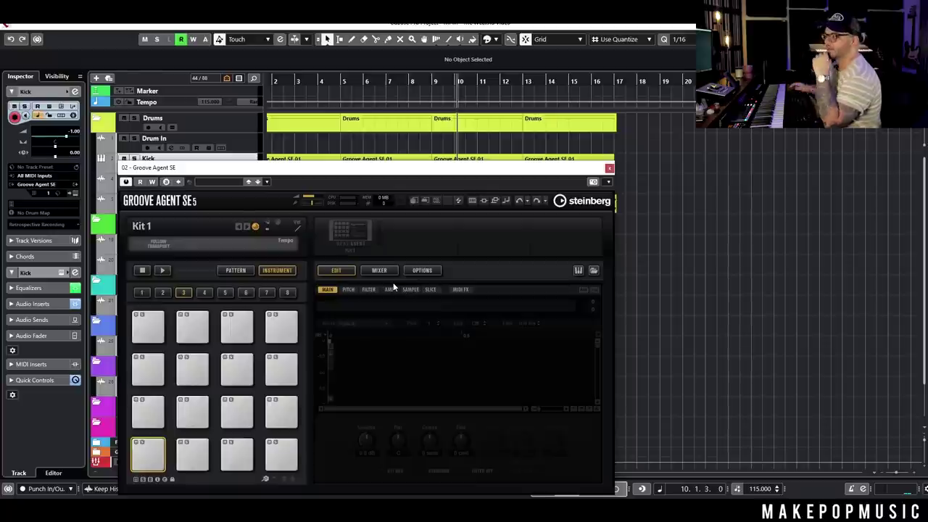
{"action": "left_click_drag", "start_coordinate": [415, 172], "coordinate": [405, 110]}
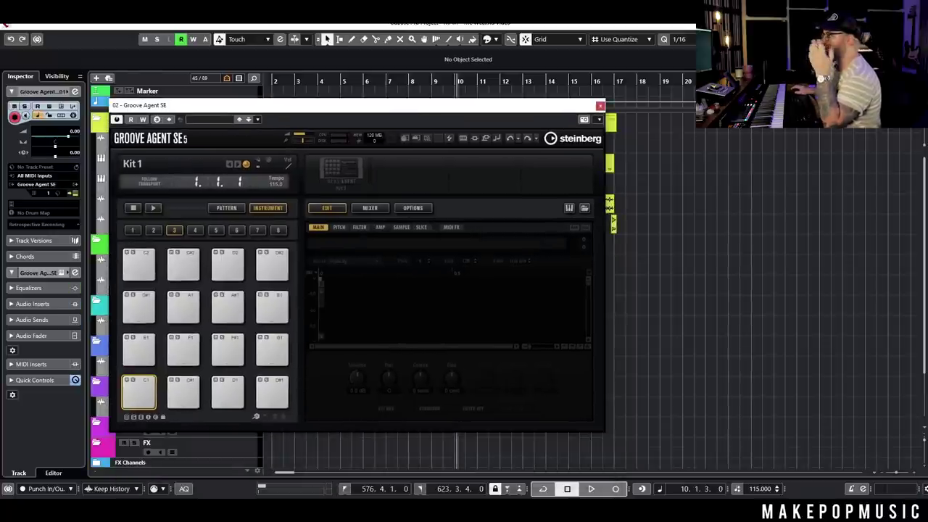
- Browse the sample library to the Snares folder in Make Pop Music - Dark Pop (Vol 2)
{"action": "left_click", "coordinate": [914, 40]}
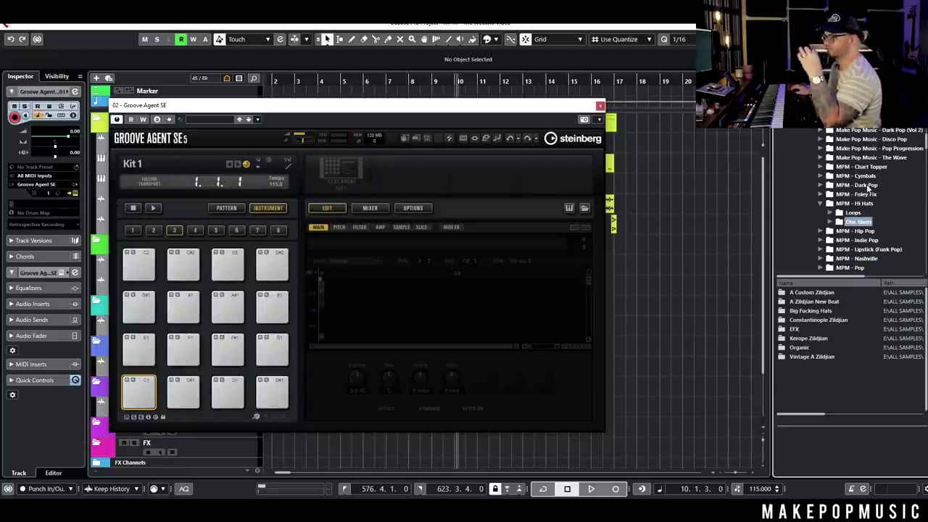
{"action": "scroll", "coordinate": [870, 200], "scroll_direction": "up", "scroll_amount": 1}
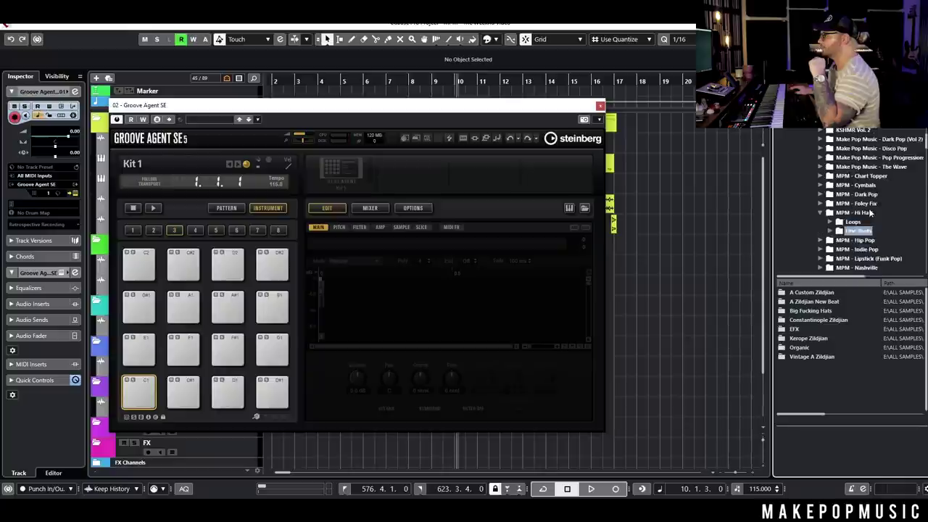
{"action": "scroll", "coordinate": [873, 211], "scroll_direction": "up", "scroll_amount": 5}
{"action": "left_click", "coordinate": [879, 186]}
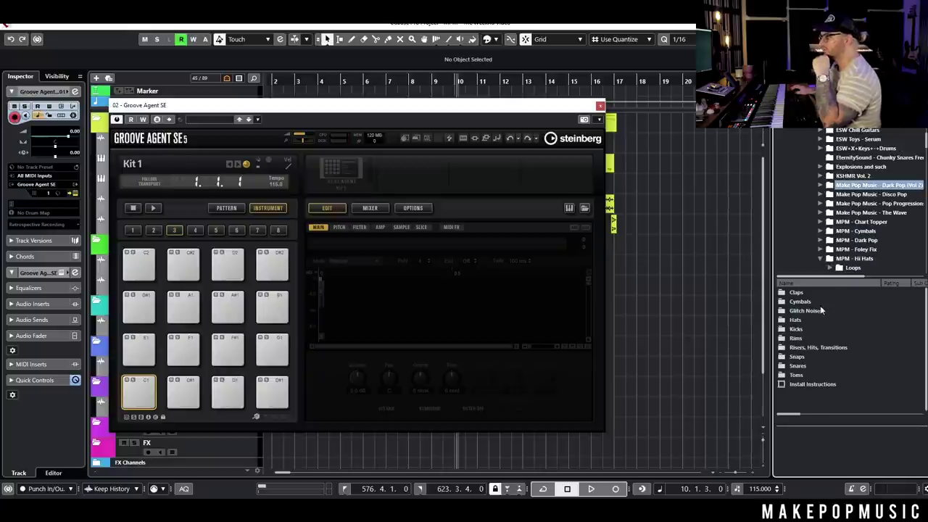
{"action": "double_click", "coordinate": [796, 367]}
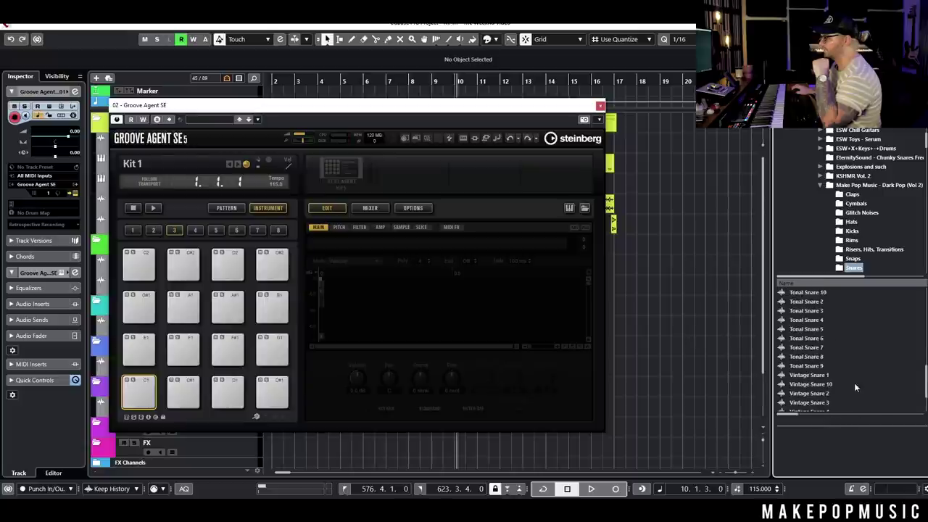
- Audition the Vintage Snare samples 4 and 6 through 9
{"action": "scroll", "coordinate": [841, 389], "scroll_direction": "down", "scroll_amount": 2}
{"action": "left_click", "coordinate": [820, 362]}
{"action": "left_click", "coordinate": [819, 379]}
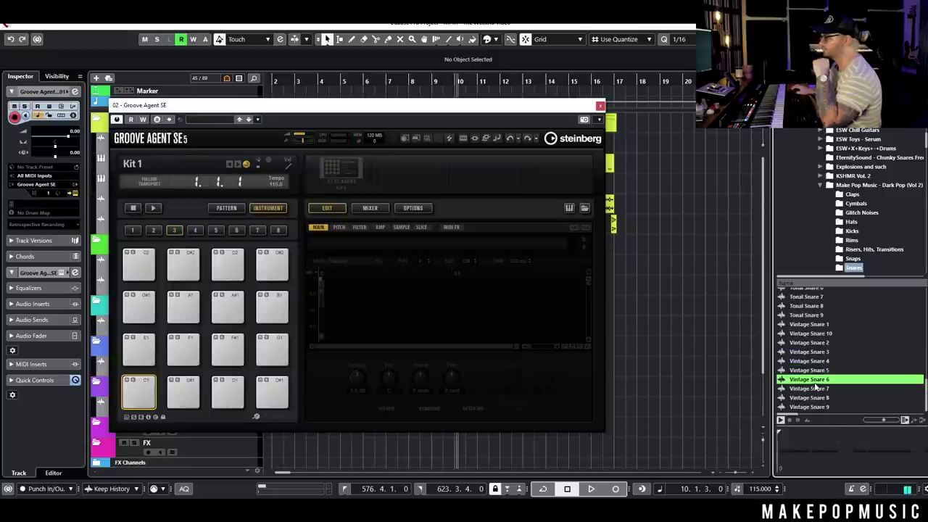
{"action": "left_click", "coordinate": [819, 388]}
{"action": "left_click", "coordinate": [816, 397]}
{"action": "left_click", "coordinate": [816, 406]}
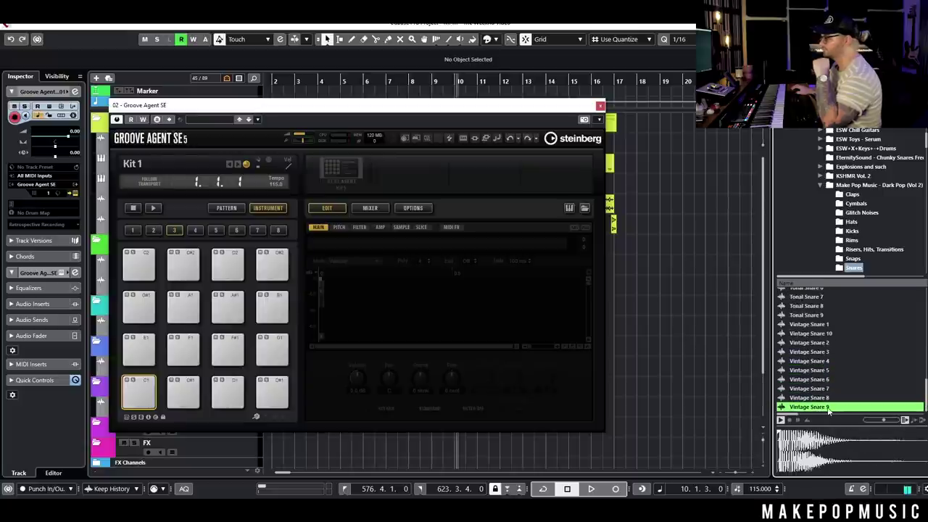
- Load Vintage Snare 9 onto Groove Agent's D1 pad, set its coarse tuning to 4 semitones, and close the instrument
{"action": "left_click_drag", "start_coordinate": [819, 407], "coordinate": [227, 394]}
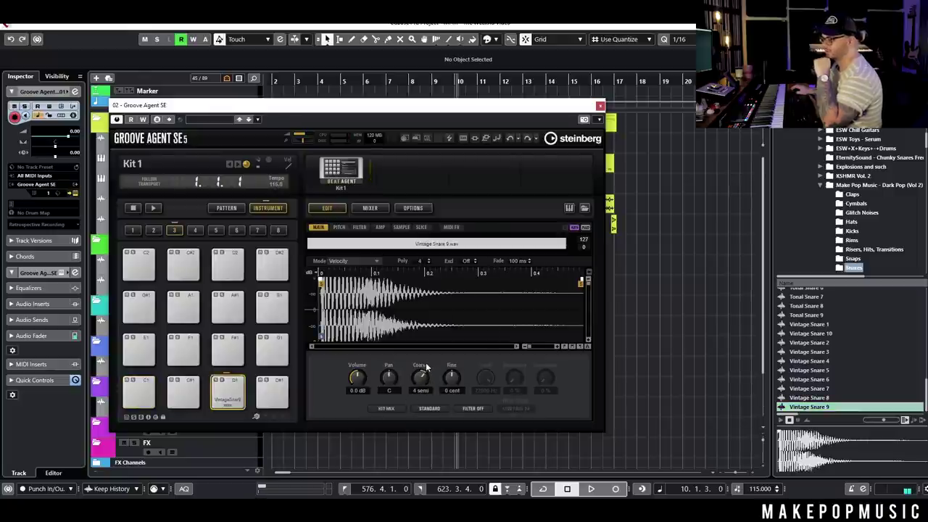
{"action": "left_click", "coordinate": [227, 400]}
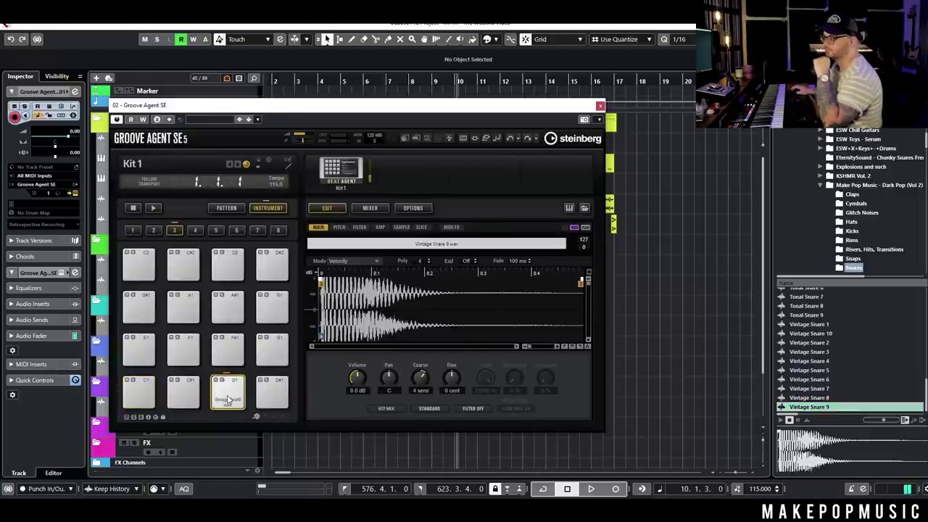
{"action": "left_click", "coordinate": [600, 106]}
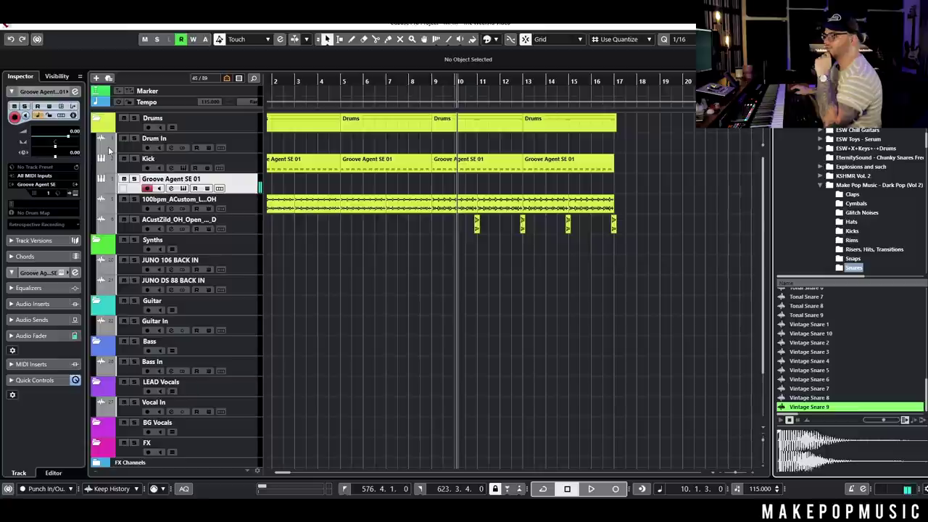
- Insert ValhallaVintageVerb in the first insert slot of the Groove Agent SE 01 channel
{"action": "left_click", "coordinate": [171, 189]}
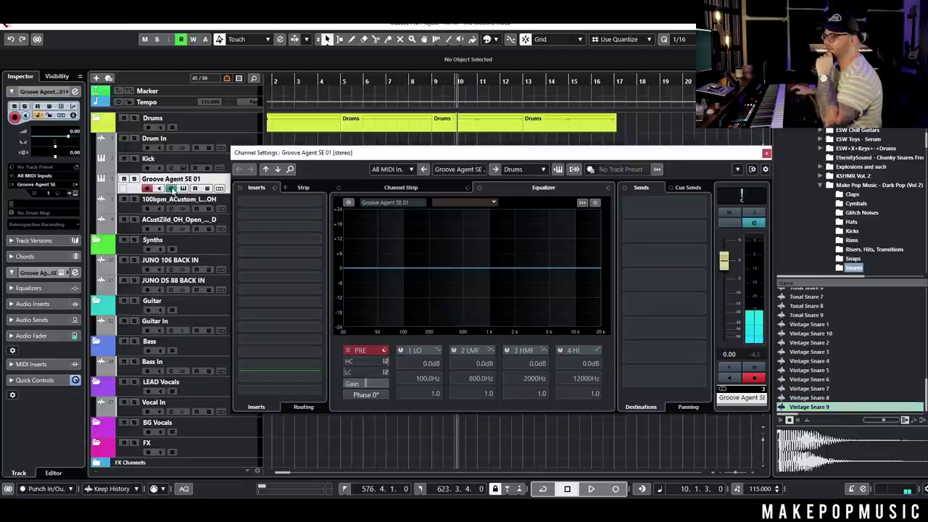
{"action": "left_click", "coordinate": [291, 203]}
{"action": "type", "text": "valha"}
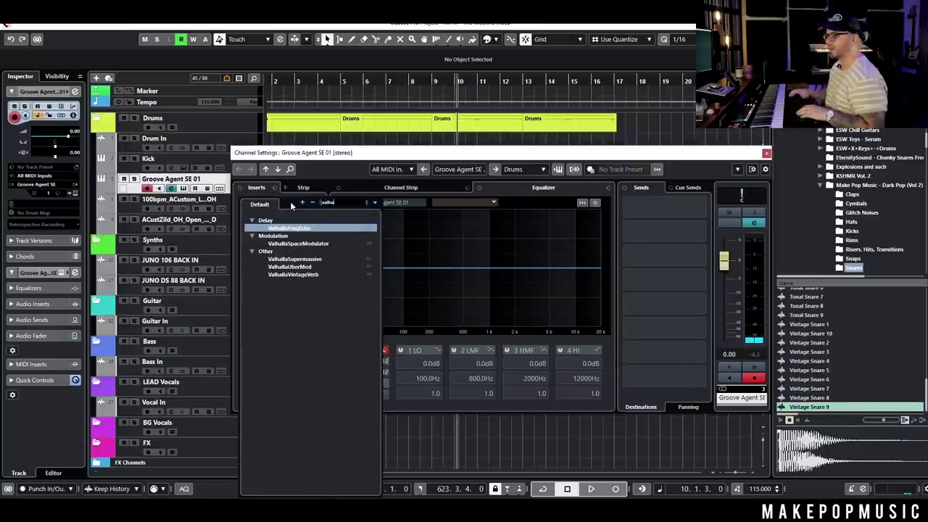
{"action": "left_click", "coordinate": [303, 275]}
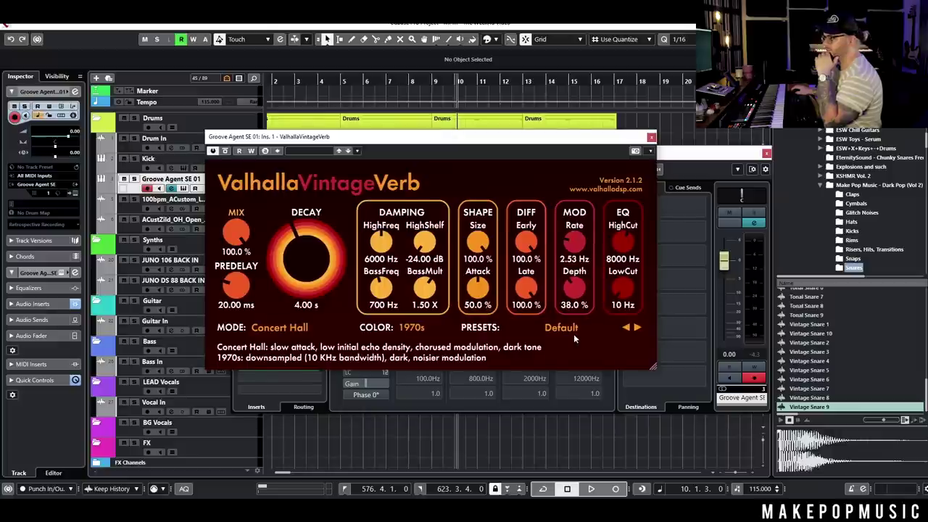
- Load the Gated Snare preset from Gated Reverbs and set the reverb's color to 1980s
{"action": "left_click", "coordinate": [573, 334]}
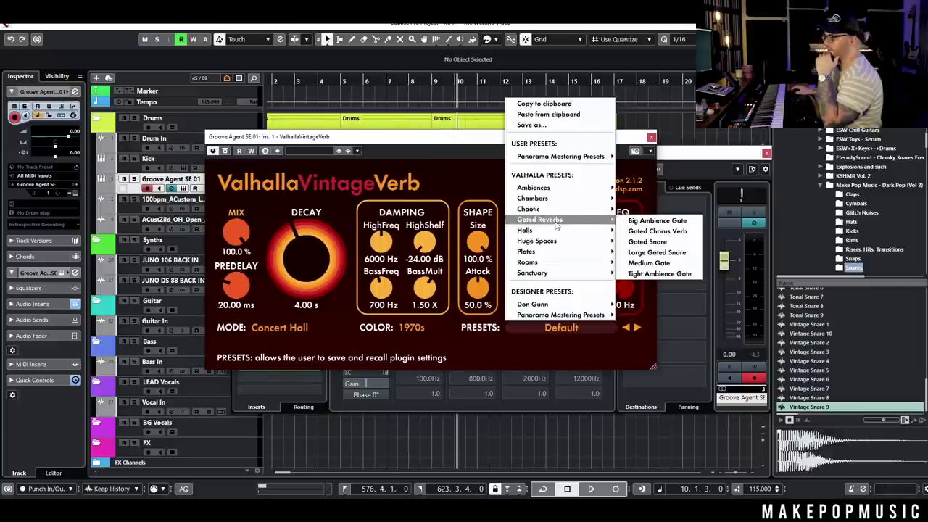
{"action": "mouse_move", "coordinate": [555, 225]}
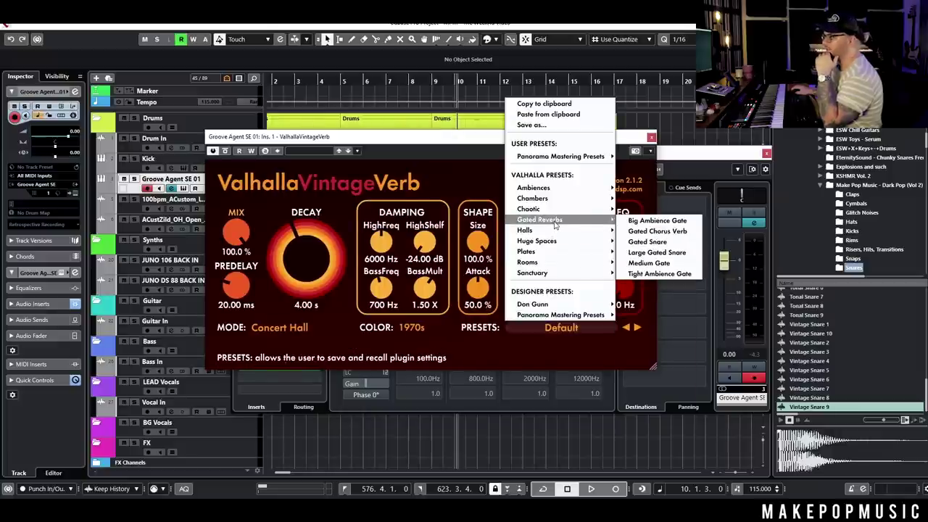
{"action": "left_click", "coordinate": [663, 242]}
{"action": "left_click", "coordinate": [406, 330]}
{"action": "left_click", "coordinate": [419, 354]}
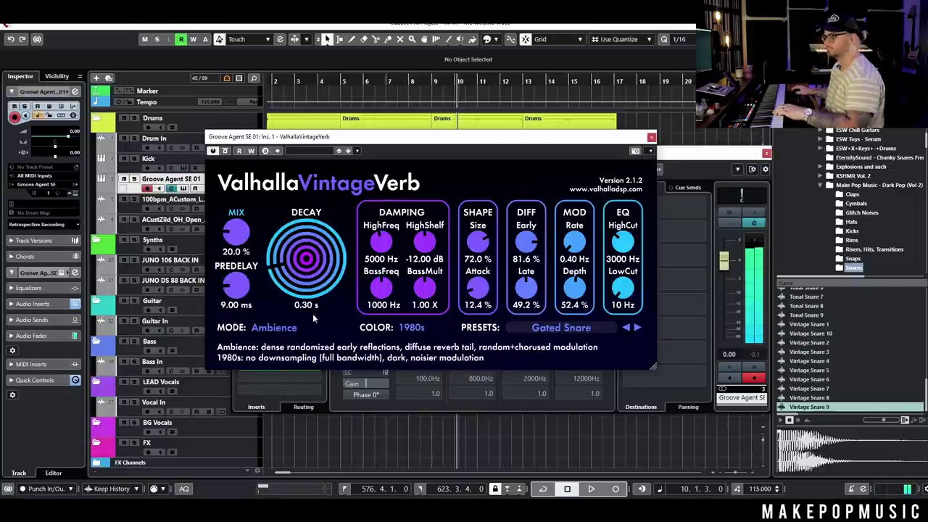
- Set the Groove Agent SE 01 channel volume to -5.53 dB and close the reverb window
{"action": "left_click_drag", "start_coordinate": [724, 261], "coordinate": [724, 283]}
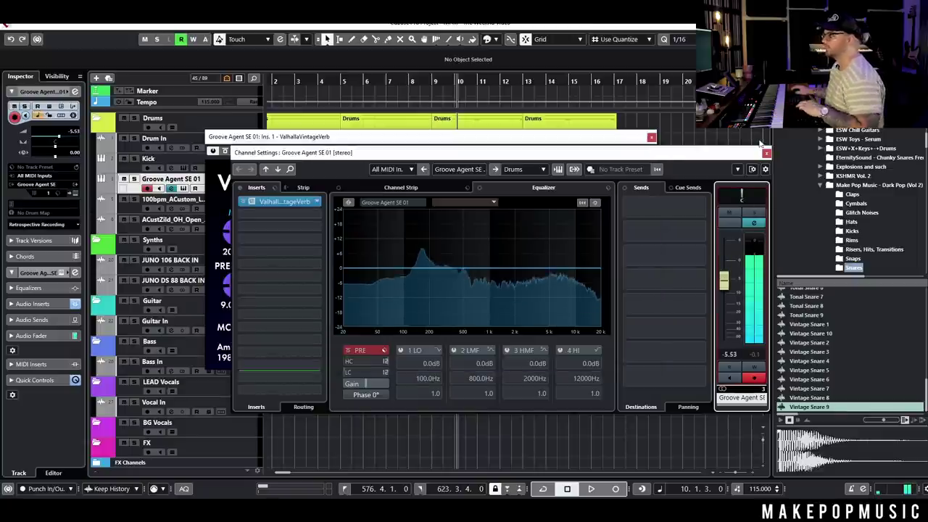
{"action": "left_click", "coordinate": [652, 141]}
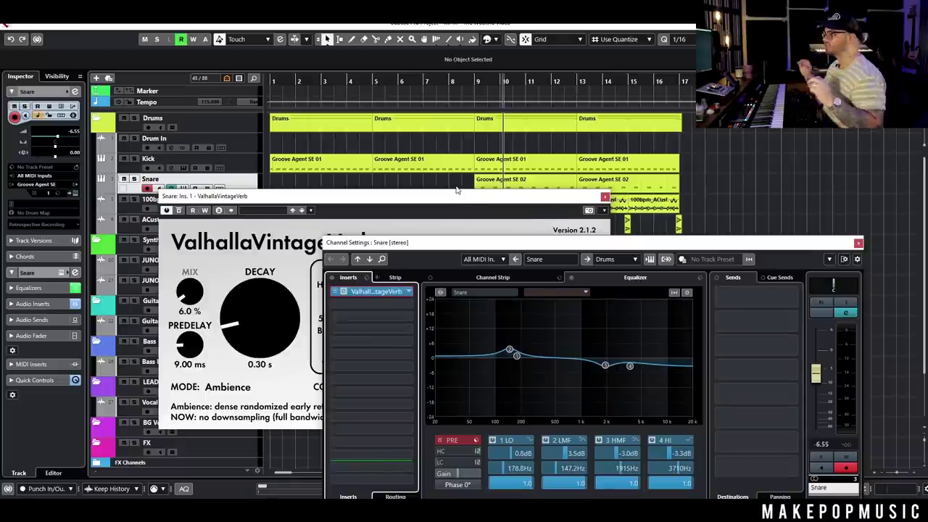
- Play the drums from just before bar 9 and compare the snare with its equalizer bypassed and active, moving its windows clear of the timeline
{"action": "left_click_drag", "start_coordinate": [403, 200], "coordinate": [392, 251]}
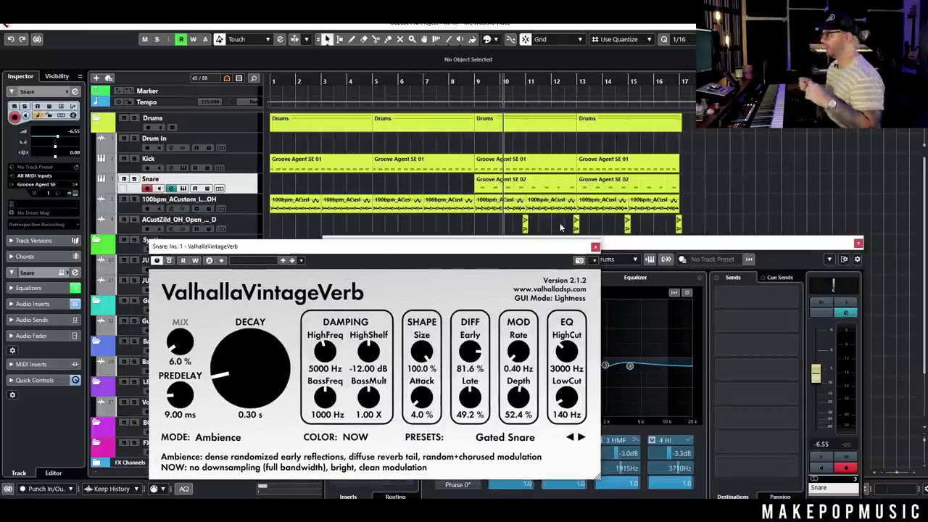
{"action": "left_click", "coordinate": [470, 86]}
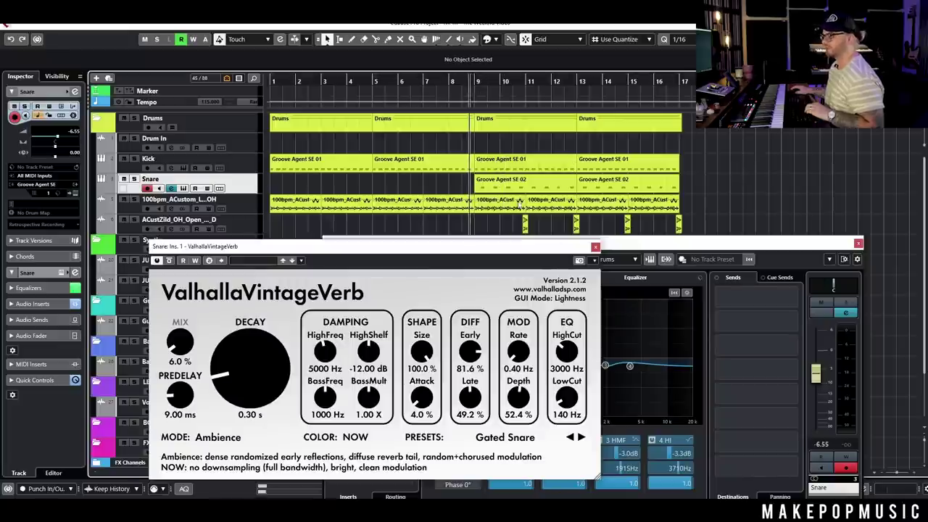
{"action": "left_click", "coordinate": [280, 252]}
{"action": "left_click_drag", "start_coordinate": [285, 252], "coordinate": [240, 190]}
{"action": "left_click_drag", "start_coordinate": [667, 249], "coordinate": [549, 216]}
{"action": "key", "text": "space"}
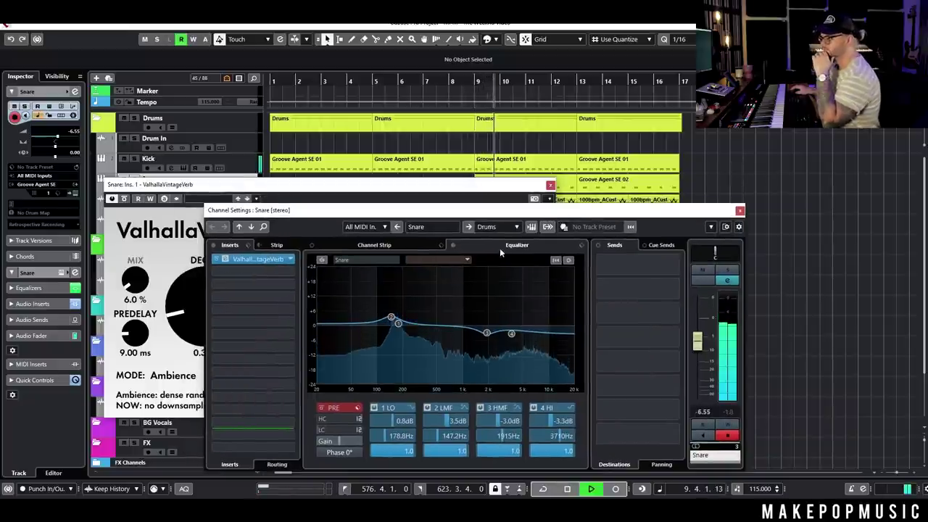
{"action": "left_click", "coordinate": [453, 246]}
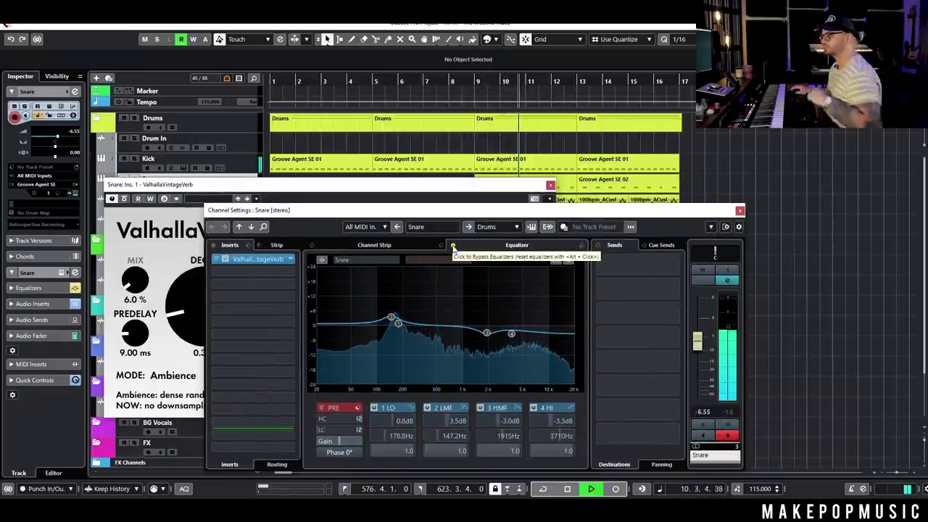
{"action": "left_click", "coordinate": [453, 246]}
{"action": "key", "text": "space"}
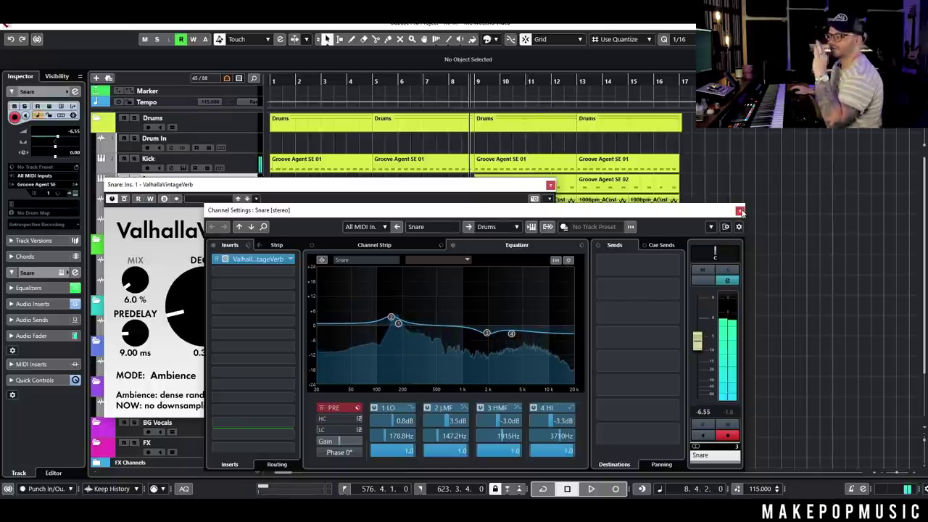
- Close the snare's channel settings and its ValhallaVintageVerb window
{"action": "left_click", "coordinate": [740, 211]}
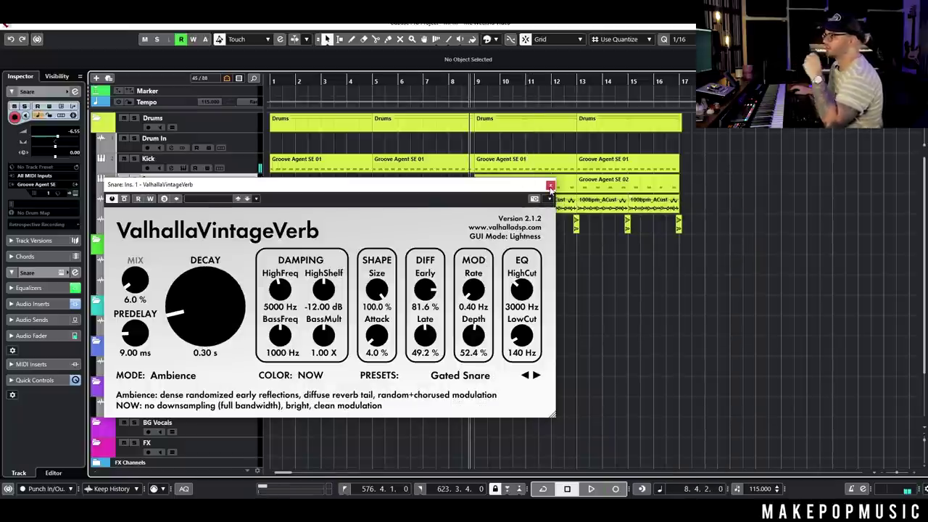
{"action": "left_click", "coordinate": [550, 187]}
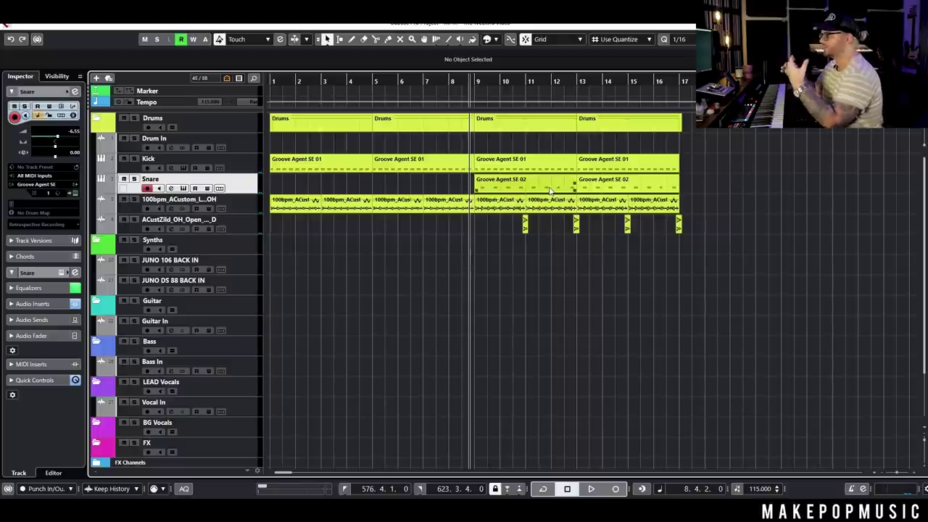
{"action": "scroll", "coordinate": [552, 192], "scroll_direction": "down", "scroll_amount": 3}
{"action": "scroll", "coordinate": [479, 253], "scroll_direction": "up", "scroll_amount": 3}
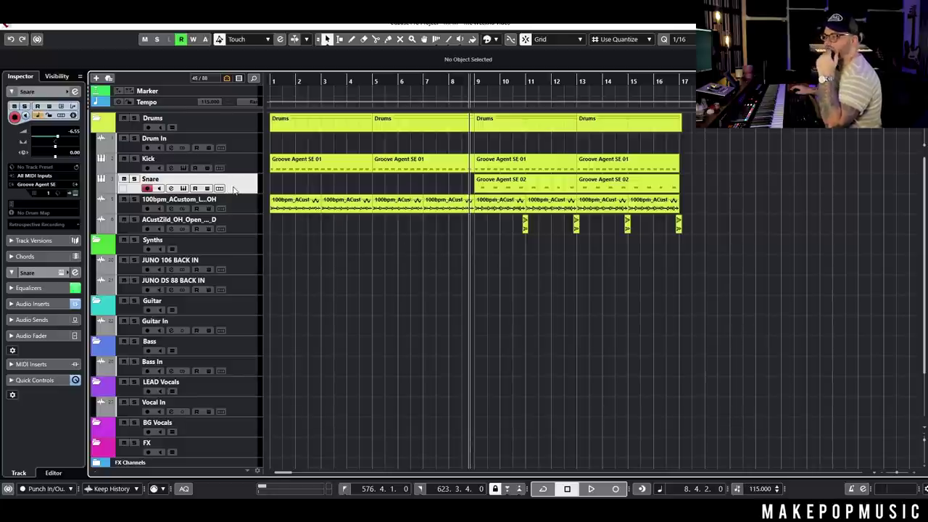
- Browse to the Claps folder of Make Pop Music - The Wave and audition Clap 10, Clap 11, Clap 13 and Clap 2
{"action": "left_click", "coordinate": [915, 39]}
{"action": "scroll", "coordinate": [870, 218], "scroll_direction": "down", "scroll_amount": 1}
{"action": "scroll", "coordinate": [871, 229], "scroll_direction": "down", "scroll_amount": 2}
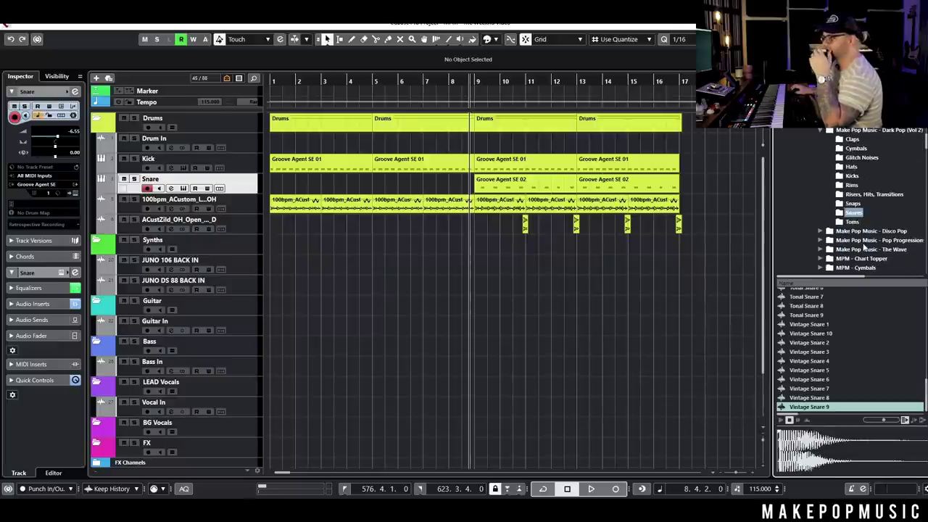
{"action": "left_click", "coordinate": [867, 249]}
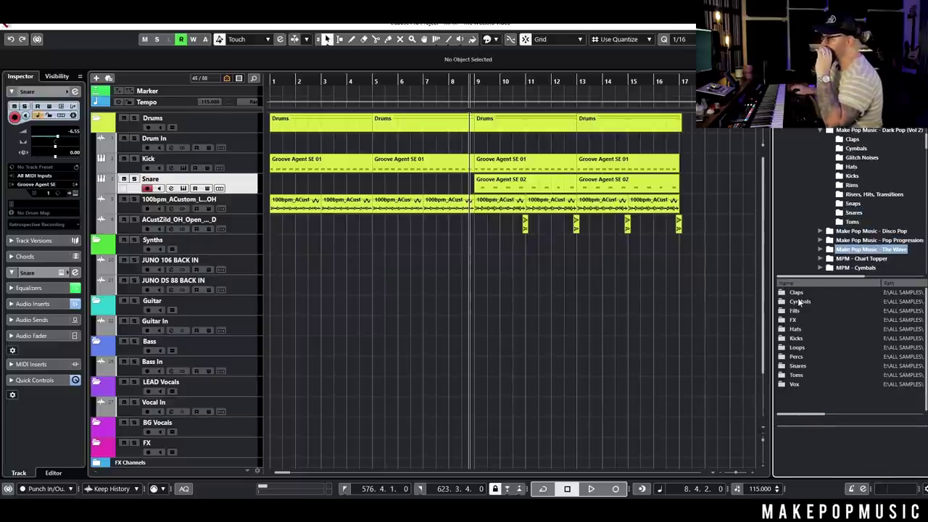
{"action": "double_click", "coordinate": [800, 293]}
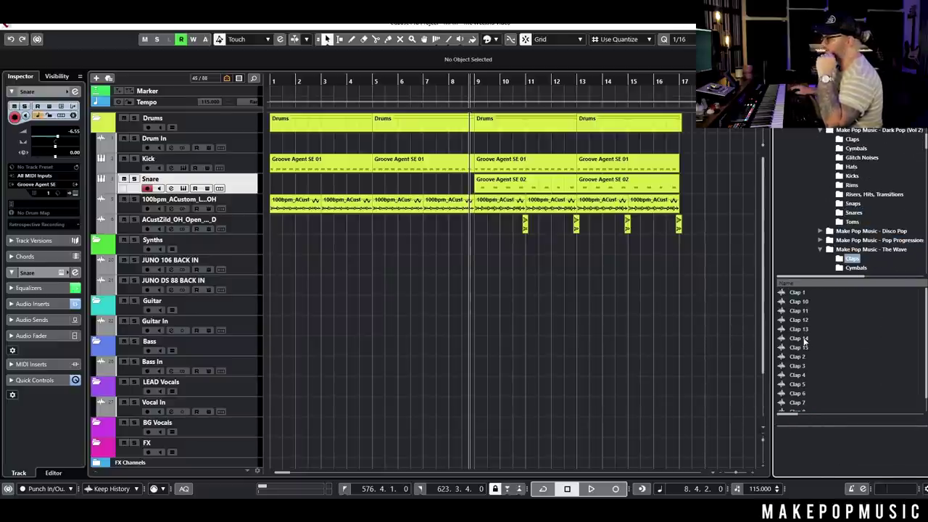
{"action": "left_click", "coordinate": [806, 302]}
{"action": "left_click", "coordinate": [804, 310]}
{"action": "left_click", "coordinate": [802, 330]}
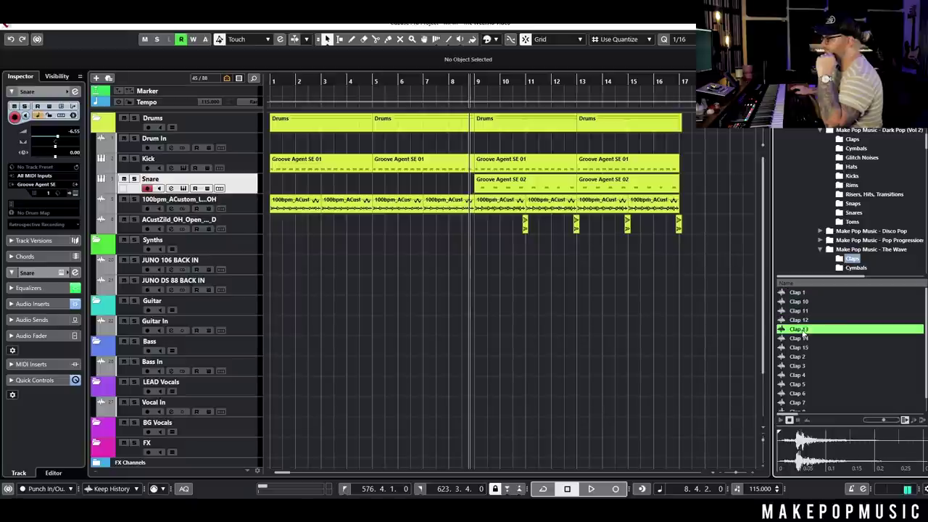
{"action": "left_click", "coordinate": [802, 357]}
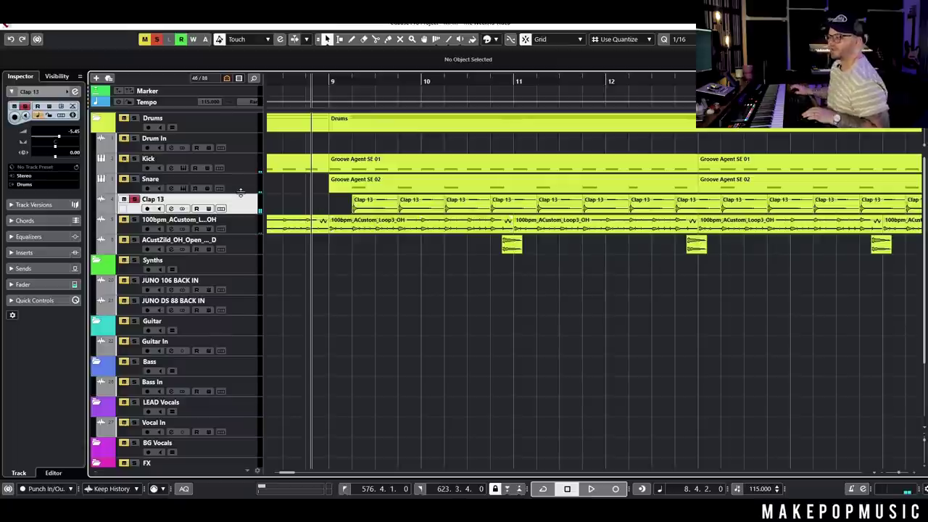
- Listen to the Clap 13 track on its own and with the whole Drums folder soloed, and clear the solos
{"action": "key", "text": "space"}
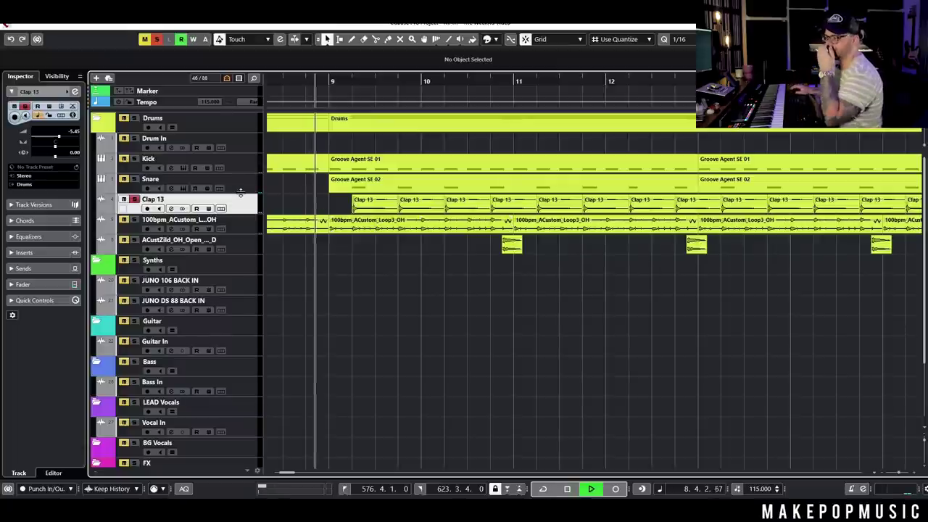
{"action": "left_click", "coordinate": [133, 118]}
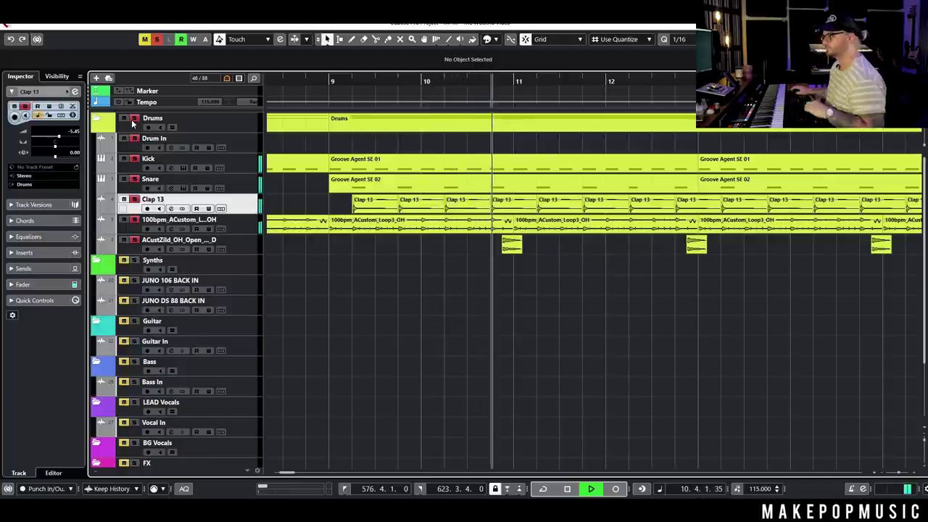
{"action": "key", "text": "space"}
{"action": "key", "text": "g"}
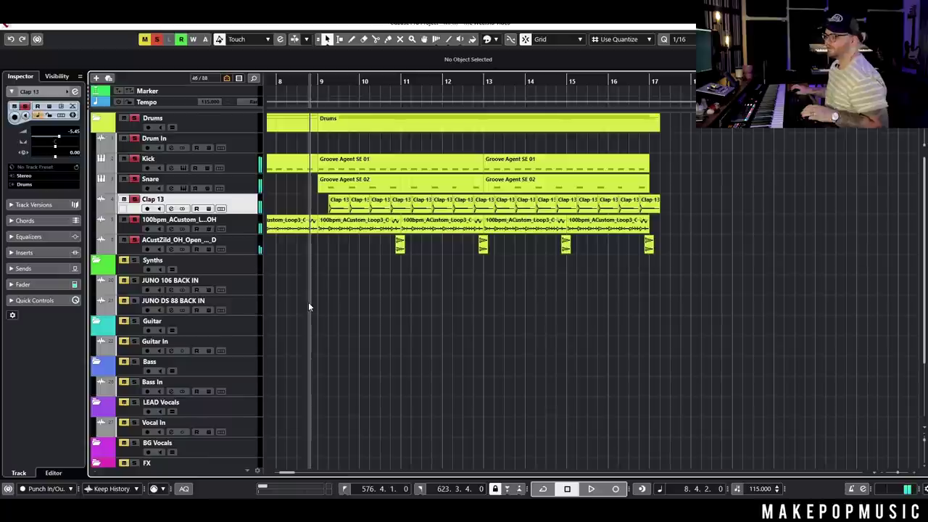
{"action": "left_click_drag", "start_coordinate": [312, 207], "coordinate": [698, 211]}
{"action": "left_click", "coordinate": [696, 224]}
{"action": "left_click", "coordinate": [134, 118]}
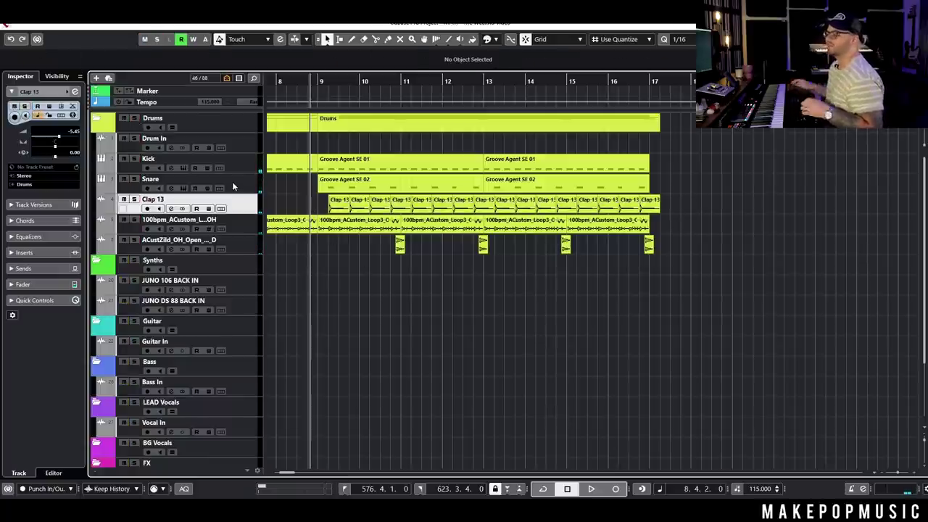
- Open the Percs folder of Make Pop Music - The Wave and audition Perc 1, Perc 10, Perc 11 and Perc 12
{"action": "key", "text": "ctrl+alt+r"}
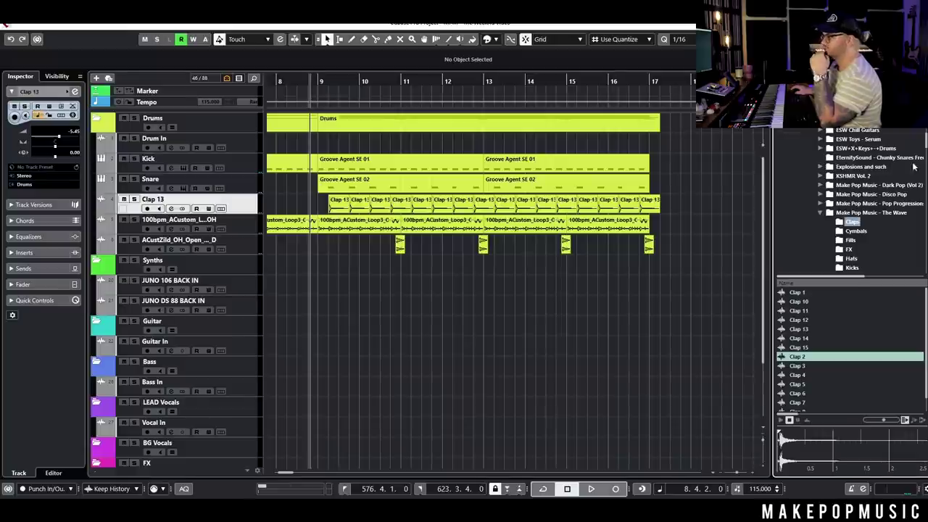
{"action": "scroll", "coordinate": [870, 232], "scroll_direction": "down", "scroll_amount": 2}
{"action": "left_click", "coordinate": [854, 249]}
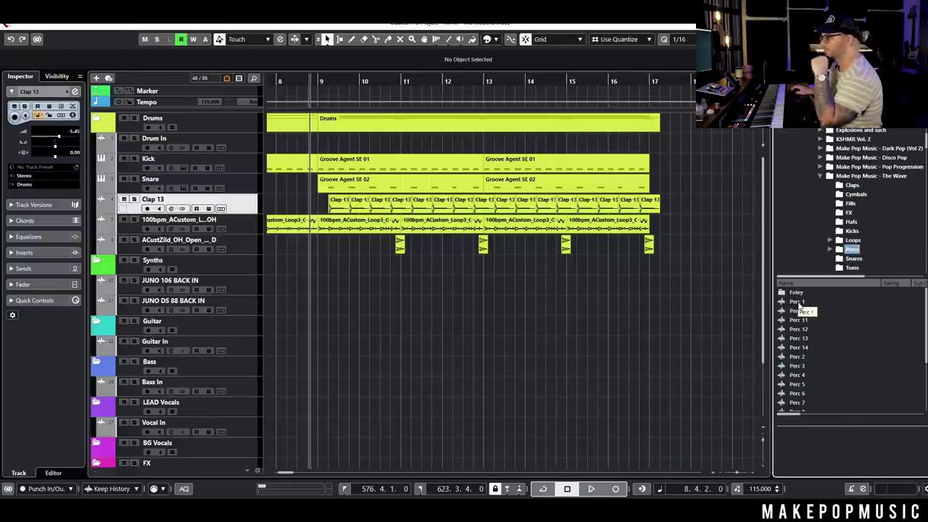
{"action": "left_click", "coordinate": [798, 302]}
{"action": "left_click", "coordinate": [799, 310]}
{"action": "left_click", "coordinate": [800, 320]}
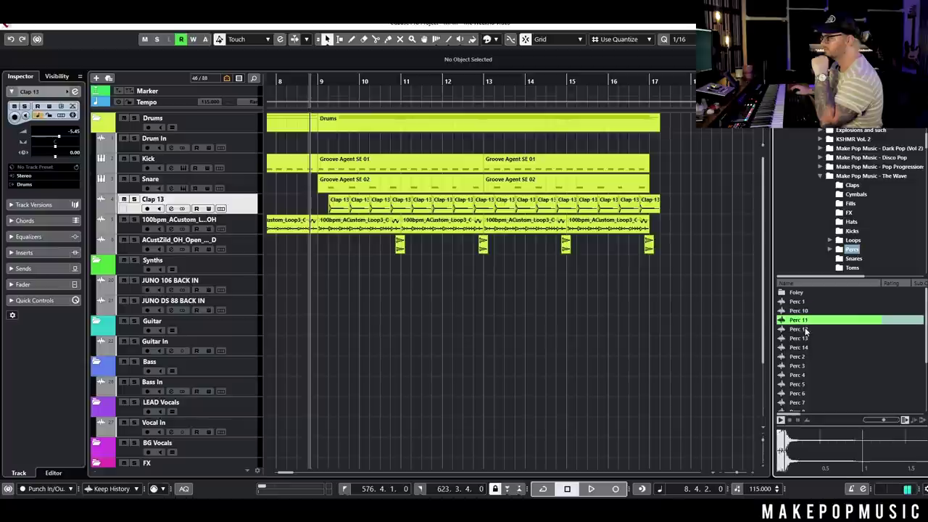
{"action": "left_click", "coordinate": [805, 329]}
{"action": "left_click", "coordinate": [803, 303]}
- Place the Perc 1 sample on a new track below the open hats and move its event to start at 10.3.3.0
{"action": "left_click_drag", "start_coordinate": [63, 249], "coordinate": [195, 250]}
{"action": "key", "text": "h"}
{"action": "key", "text": "g"}
{"action": "left_click_drag", "start_coordinate": [502, 259], "coordinate": [533, 259]}
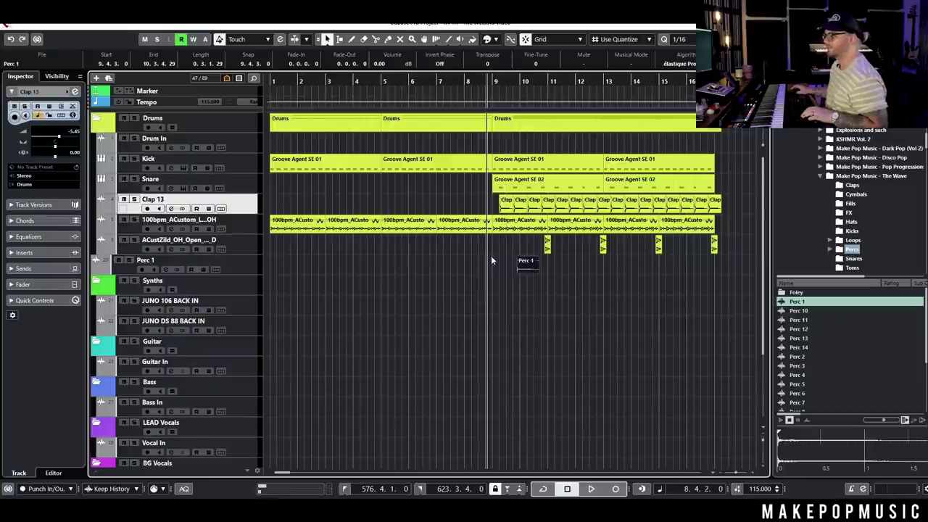
{"action": "key", "text": "h"}
{"action": "key", "text": "h"}
{"action": "key", "text": "space"}
{"action": "mouse_move", "coordinate": [623, 270]}
{"action": "left_mouse_down"}
{"action": "mouse_move", "coordinate": [611, 273]}
{"action": "mouse_move", "coordinate": [704, 273]}
{"action": "mouse_move", "coordinate": [501, 269]}
{"action": "mouse_move", "coordinate": [580, 279]}
{"action": "mouse_move", "coordinate": [606, 272]}
{"action": "left_mouse_up"}
- Split the Perc 1 event at 10.4.2.0 and repeat the short first piece twice right after it
{"action": "key", "text": "3"}
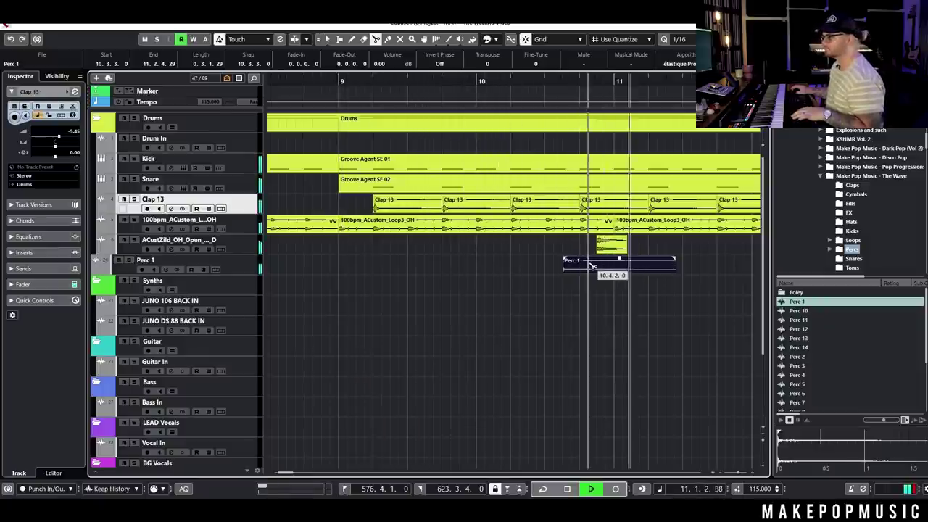
{"action": "left_click", "coordinate": [588, 262]}
{"action": "key", "text": "1"}
{"action": "left_click_drag", "start_coordinate": [674, 266], "coordinate": [613, 265]}
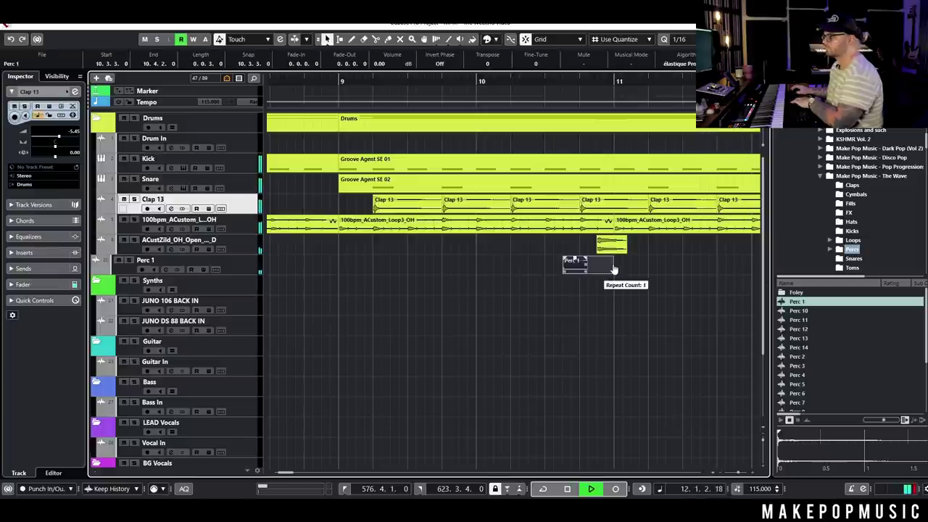
{"action": "key", "text": "ctrl+d"}
- Remove the extra Perc 1 repeat, start the second hit at 10.4.3.0 and extend it to 11.2.4.0
{"action": "left_click", "coordinate": [515, 81]}
{"action": "key", "text": "Delete"}
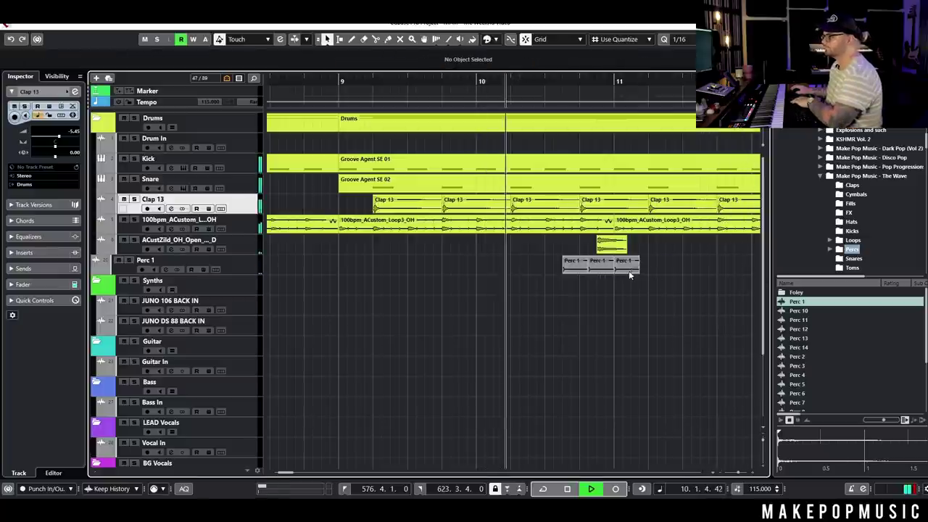
{"action": "left_click_drag", "start_coordinate": [609, 265], "coordinate": [695, 270]}
{"action": "key", "text": "space"}
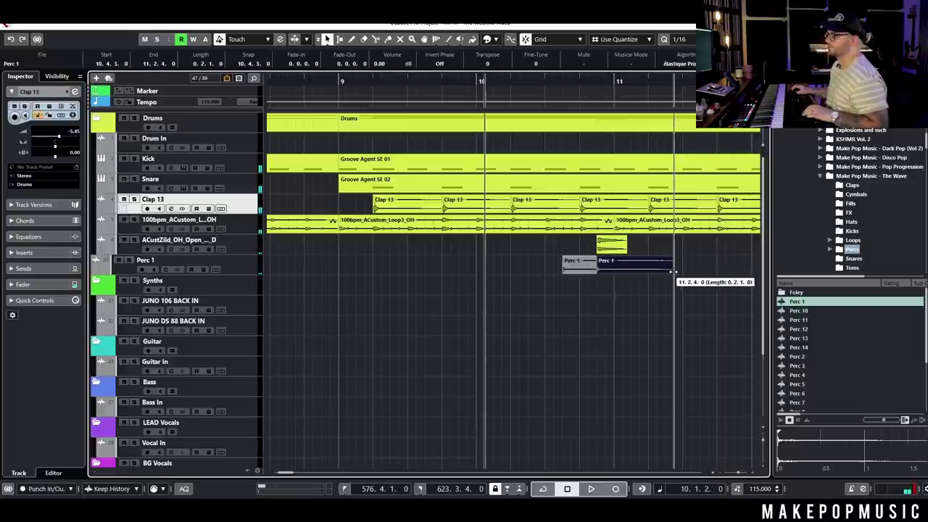
- Play the two Perc 1 hits together with the drums and select the Perc 1 track
{"action": "scroll", "coordinate": [681, 279], "scroll_direction": "down", "scroll_amount": 3}
{"action": "key", "text": "space"}
{"action": "left_click", "coordinate": [634, 303]}
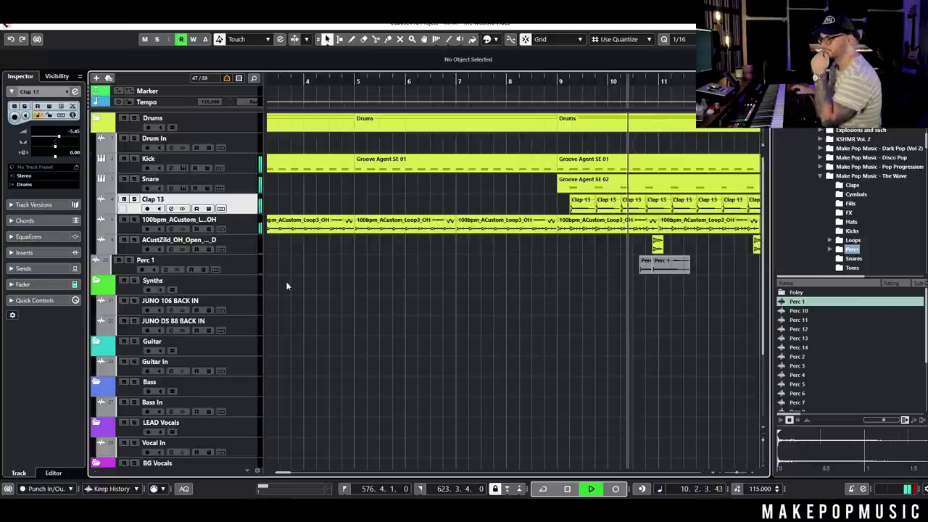
{"action": "left_click", "coordinate": [181, 264]}
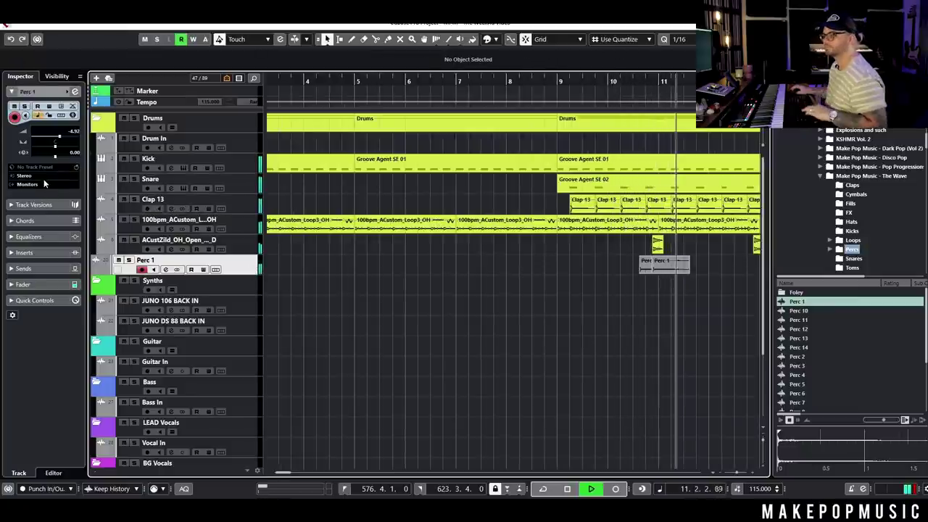
- Listen to the full drum pattern from bar 9 with the percussion hits
{"action": "key", "text": "space"}
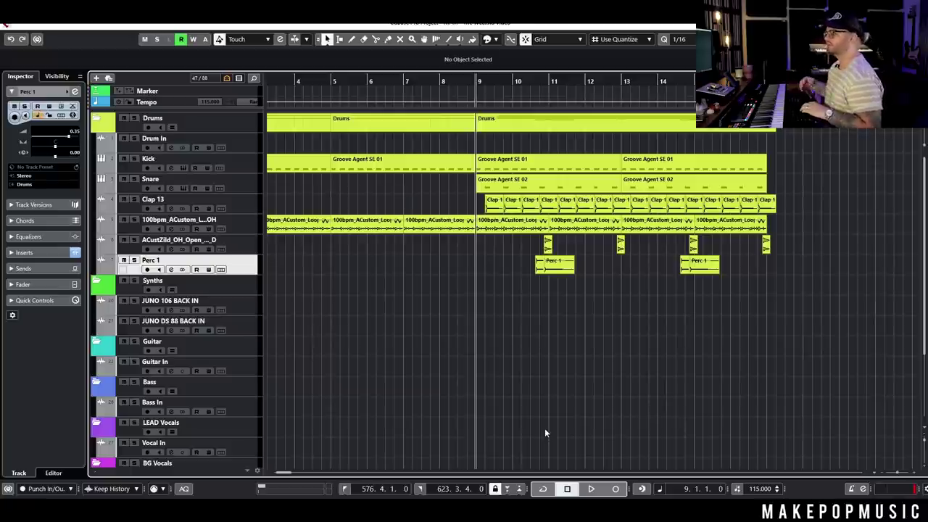
{"action": "key", "text": "space"}
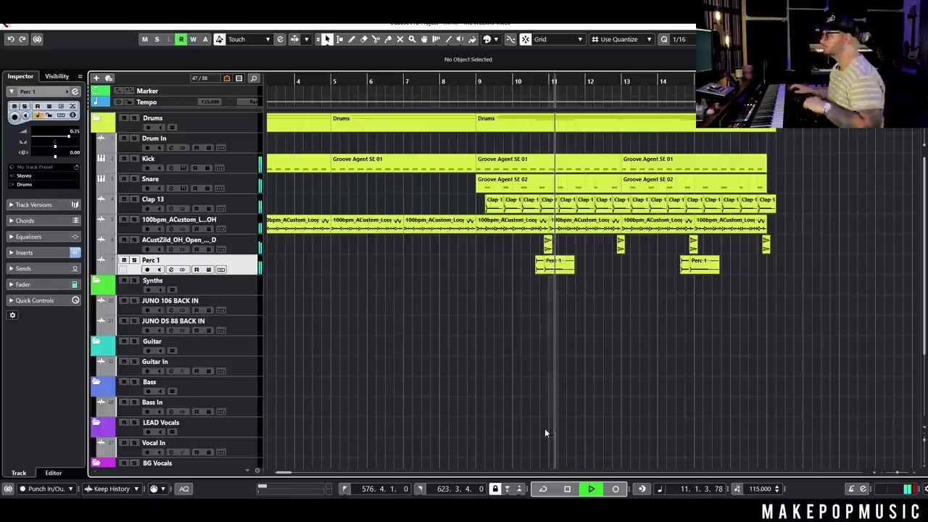
{"action": "key", "text": "space"}
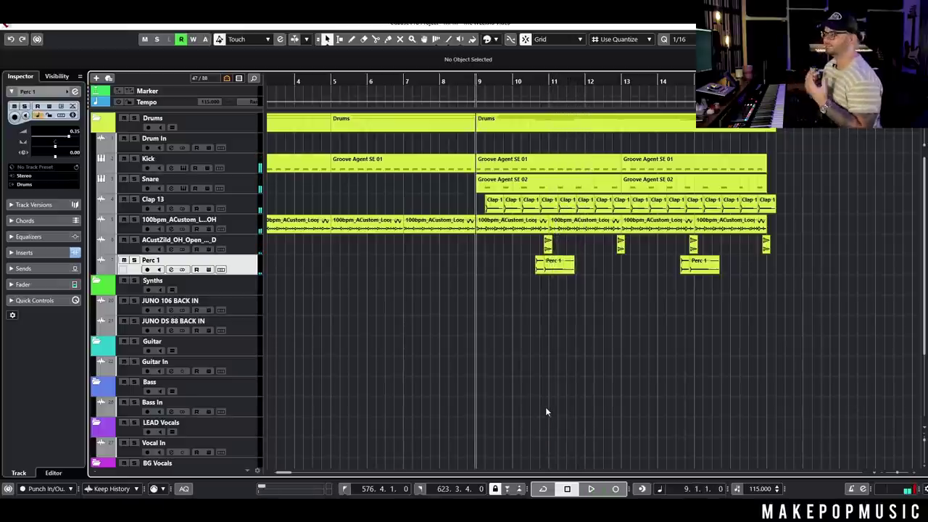
- Add an instrument track below Bass In with Trilian as the instrument and its audio output routed to the Bass group
{"action": "right_click", "coordinate": [244, 404]}
{"action": "mouse_move", "coordinate": [290, 174]}
{"action": "left_click", "coordinate": [440, 188]}
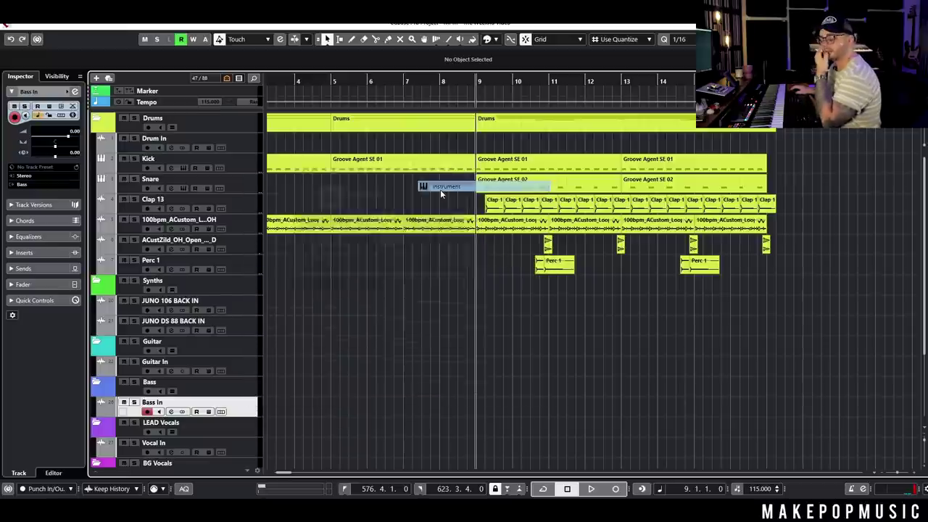
{"action": "left_click", "coordinate": [414, 230]}
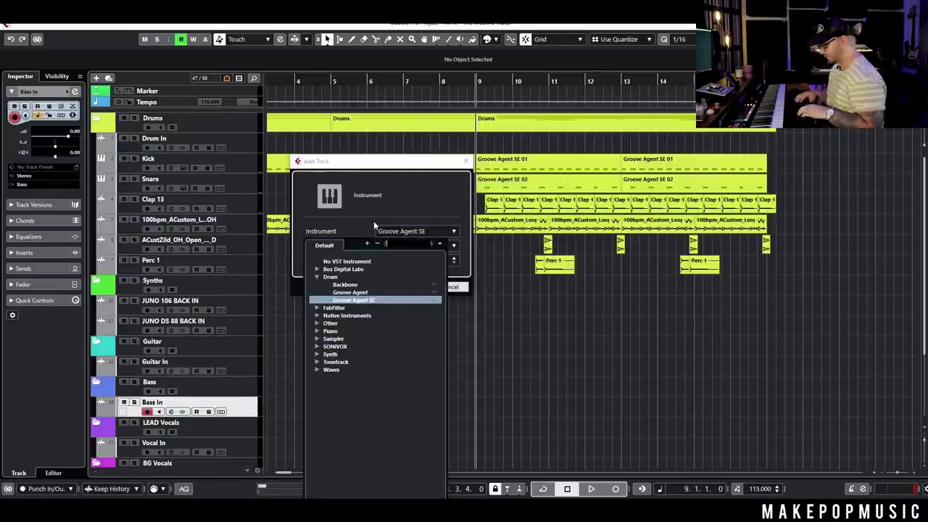
{"action": "type", "text": "trilian"}
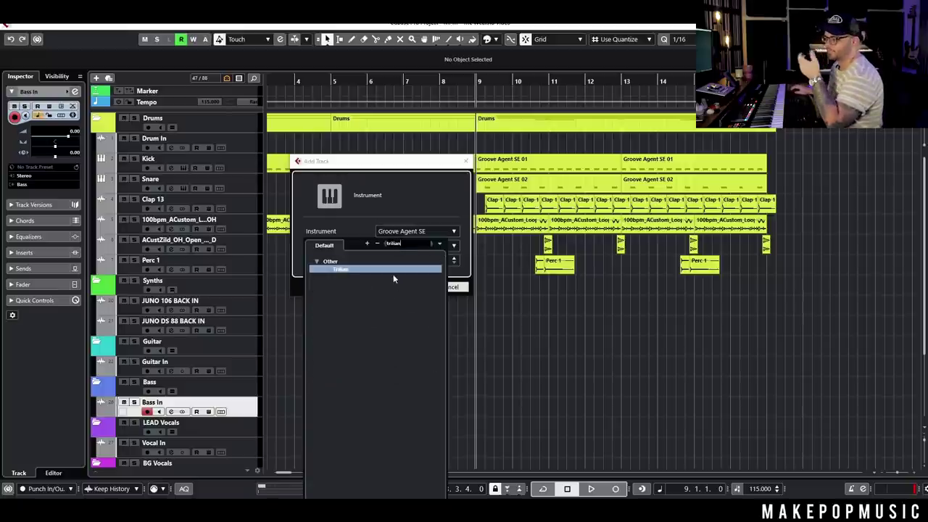
{"action": "left_click", "coordinate": [391, 279]}
{"action": "left_click", "coordinate": [380, 269]}
{"action": "left_click", "coordinate": [390, 248]}
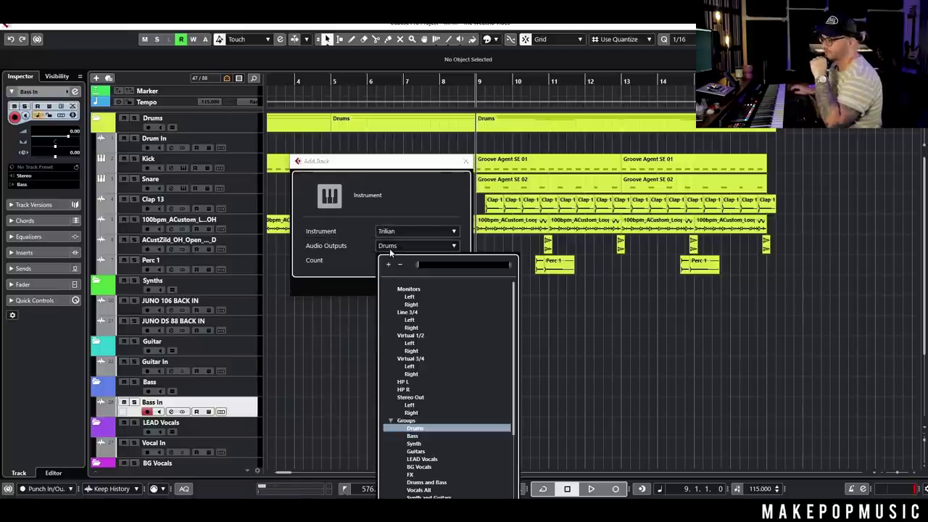
{"action": "left_click", "coordinate": [412, 436]}
{"action": "left_click", "coordinate": [407, 287]}
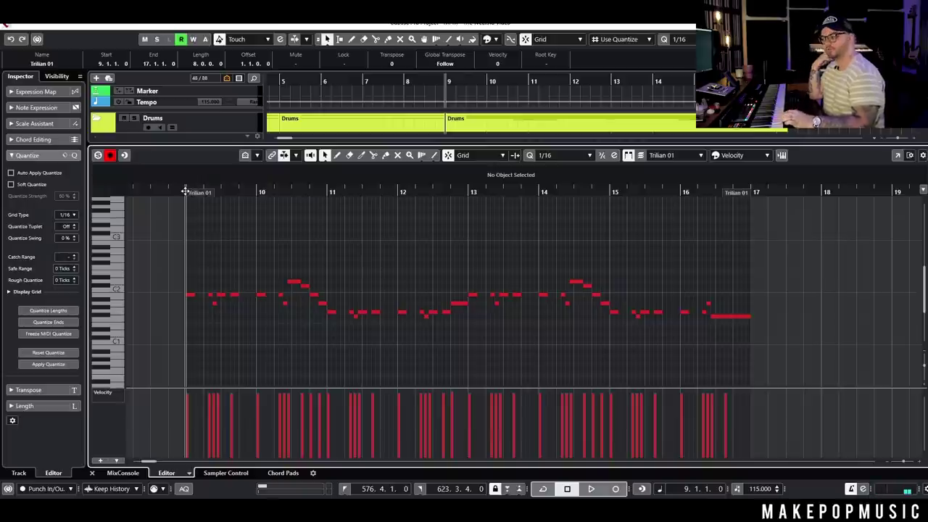
- Listen to the programmed Trilian bass line from bar 9 and close its MIDI editor
{"action": "key", "text": "space"}
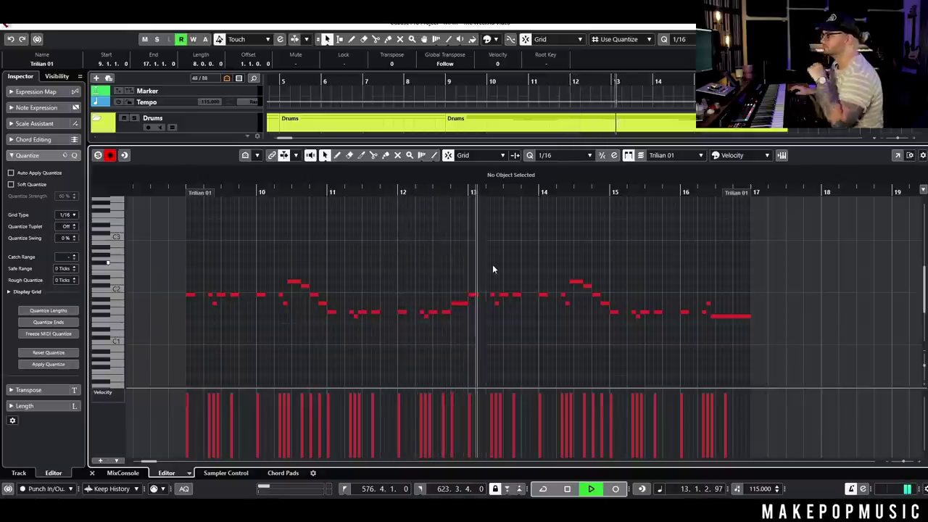
{"action": "key", "text": "space"}
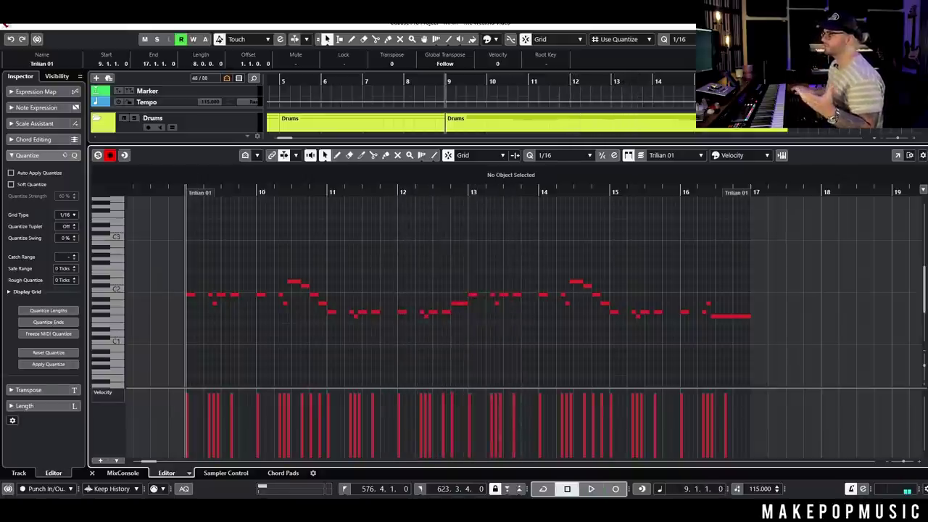
{"action": "key", "text": "Return"}
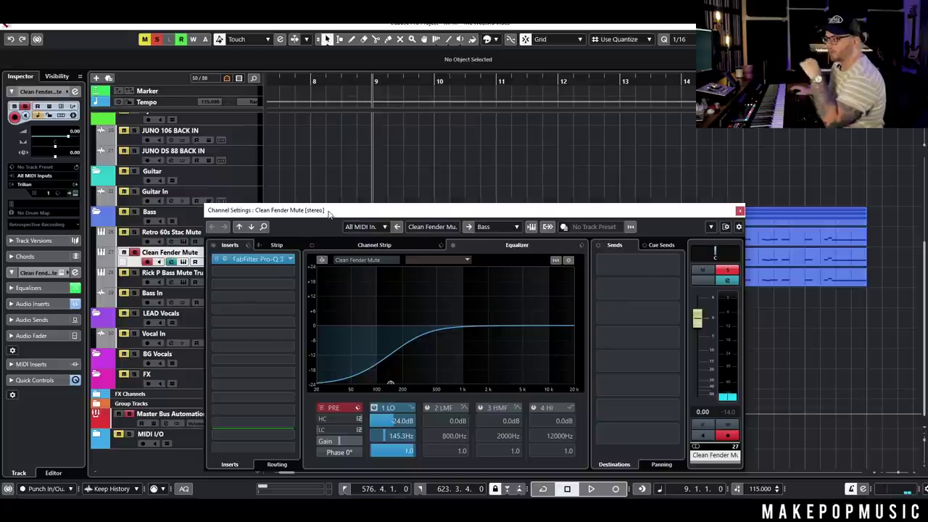
- Move the Clean Fender Mute channel settings clear of the bass clips and play that track in solo
{"action": "left_click_drag", "start_coordinate": [348, 213], "coordinate": [366, 269]}
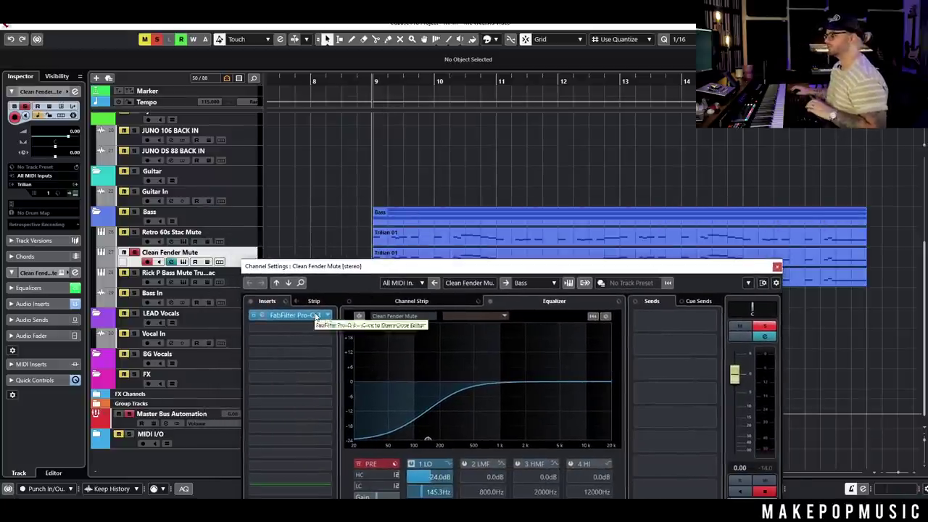
{"action": "key", "text": "space"}
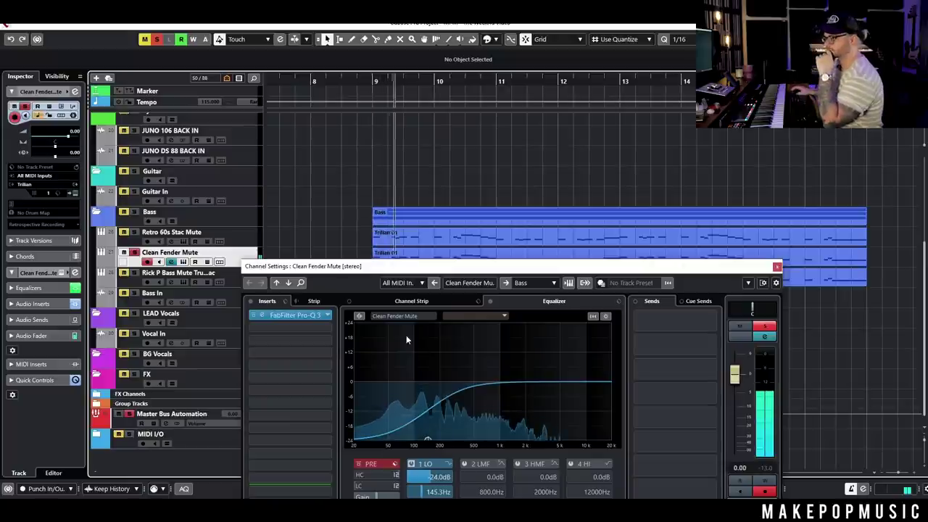
{"action": "key", "text": "space"}
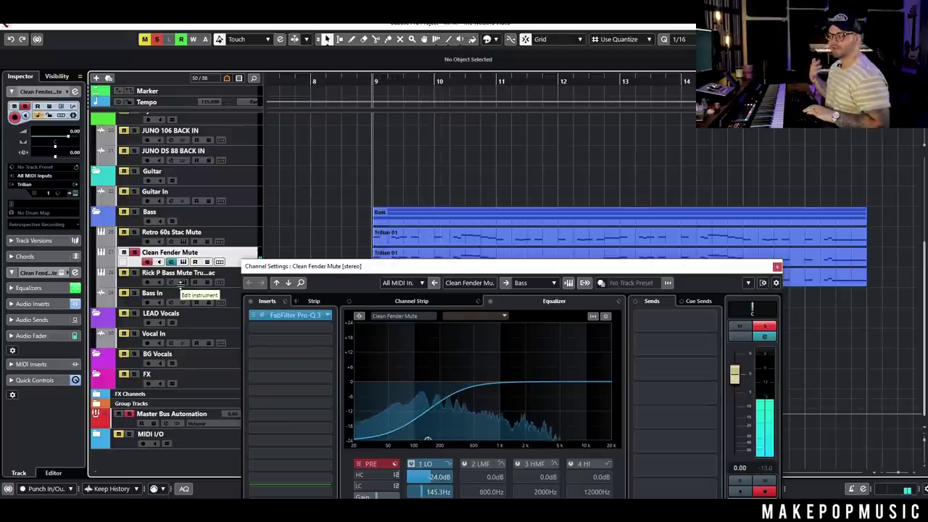
- Solo the Rick P Bass Mute track instead of Clean Fender Mute and play it with its channel EQ open
{"action": "left_click", "coordinate": [134, 273]}
{"action": "left_click", "coordinate": [134, 253]}
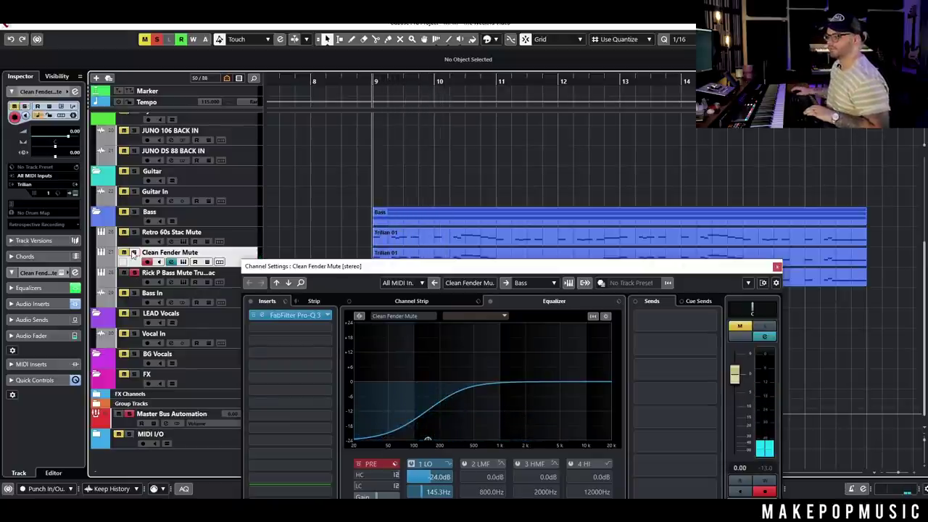
{"action": "left_click", "coordinate": [234, 282]}
{"action": "key", "text": "space"}
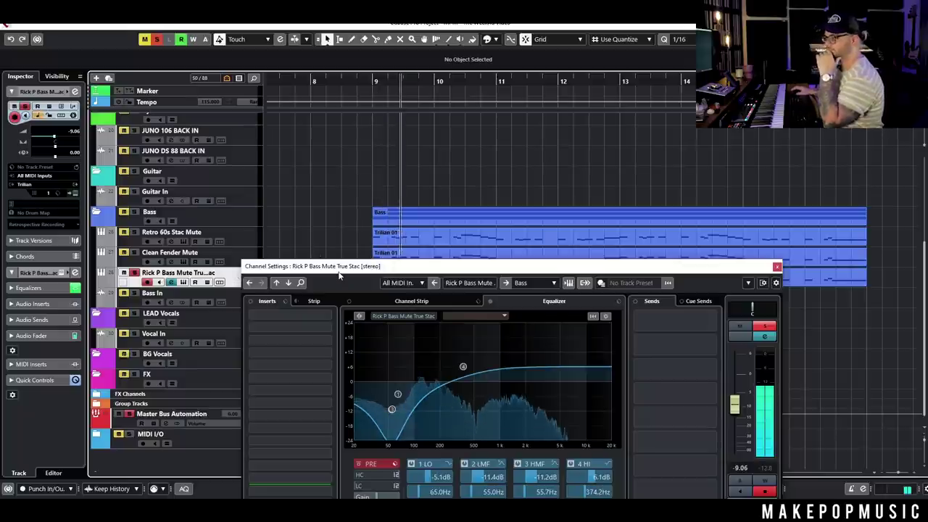
{"action": "key", "text": "space"}
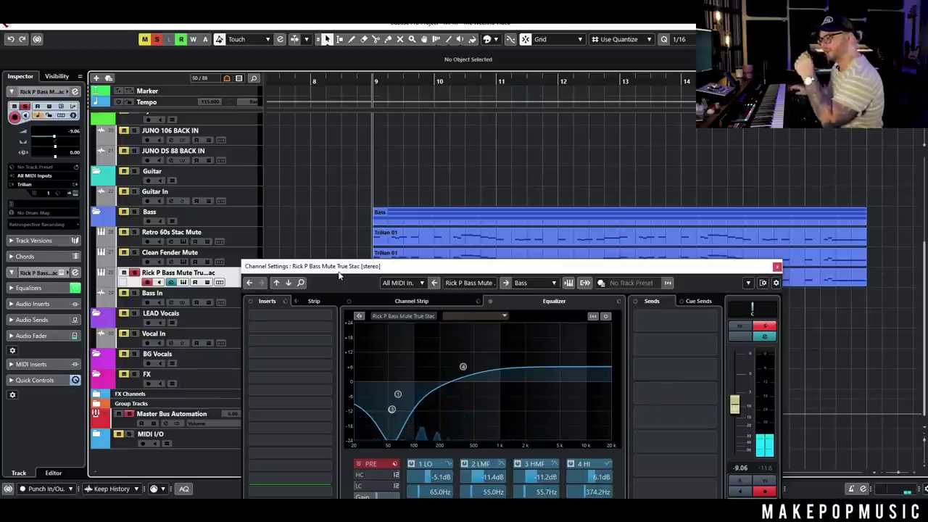
- Solo all three bass layers, play them together from bar 9, and clear all solos to hear them with the drums
{"action": "left_click", "coordinate": [136, 259]}
{"action": "left_click", "coordinate": [134, 253]}
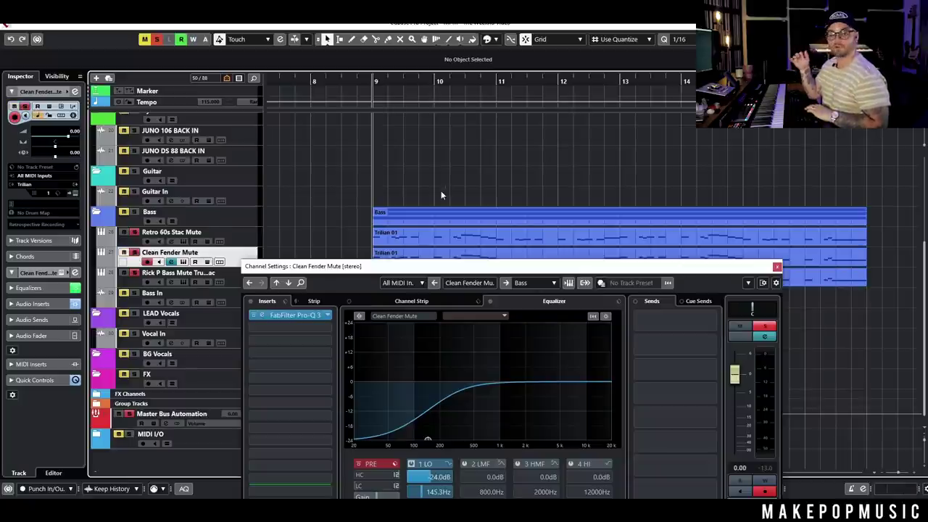
{"action": "key", "text": "space"}
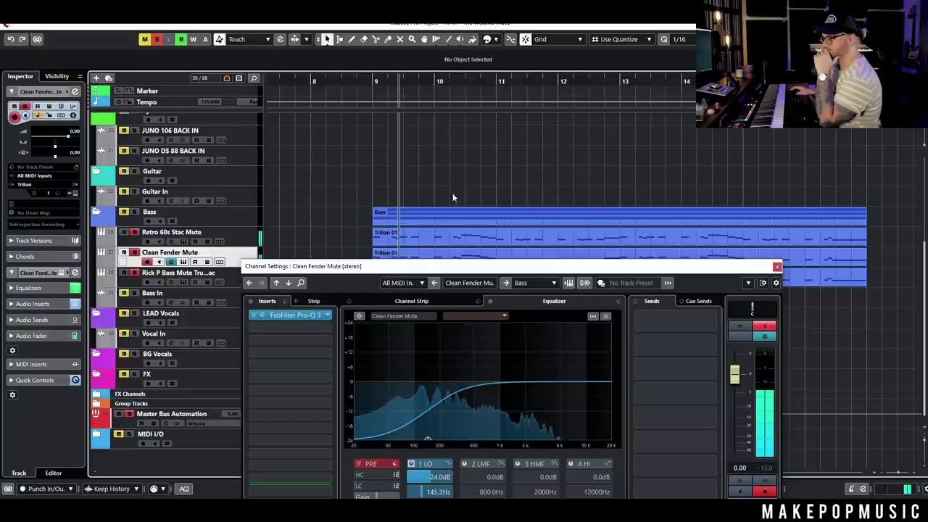
{"action": "left_click", "coordinate": [157, 40]}
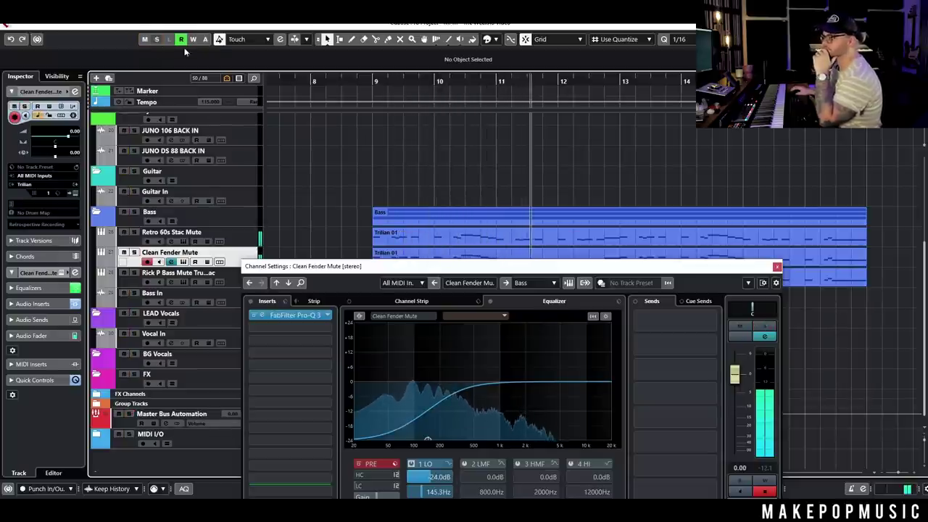
{"action": "left_click", "coordinate": [776, 266]}
{"action": "key", "text": "space"}
- Compare the bass sound with the Clean Fender Mute and Rick P Bass Mute clips muted and unmuted during playback
{"action": "left_click_drag", "start_coordinate": [371, 259], "coordinate": [522, 280]}
{"action": "key", "text": "shift+m"}
{"action": "key", "text": "space"}
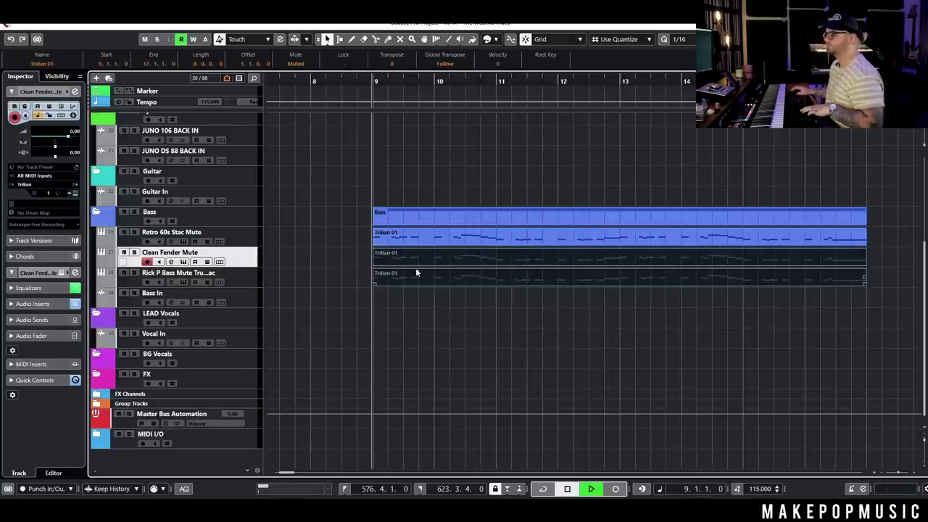
{"action": "key", "text": "shift+u"}
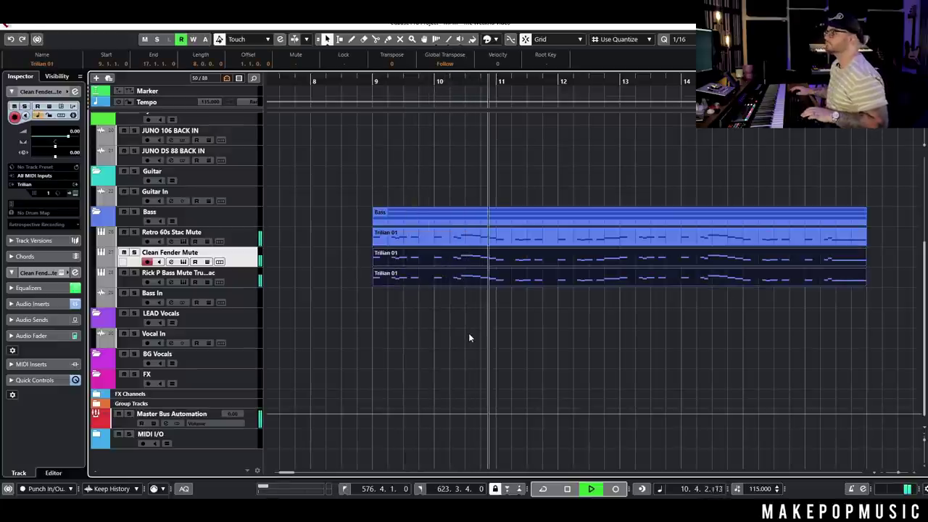
{"action": "key", "text": "g"}
{"action": "key", "text": "space"}
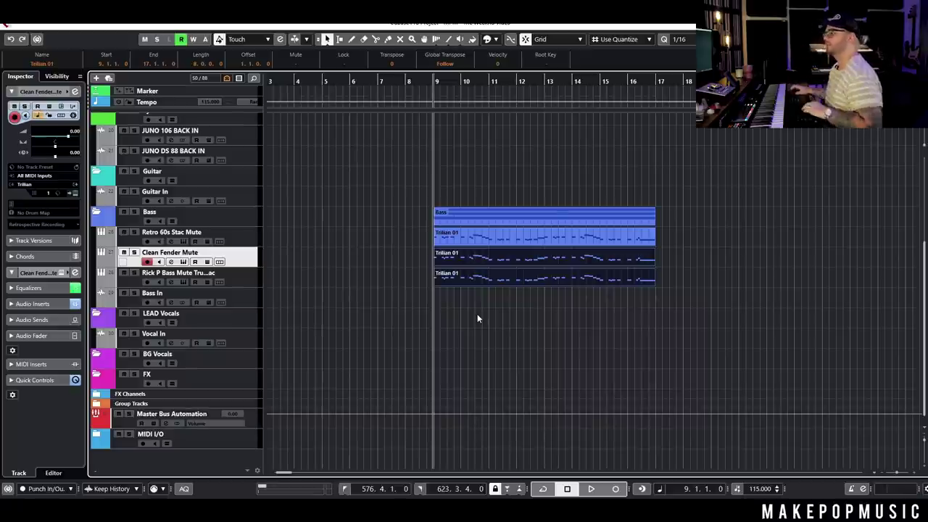
- Play the soloed Constant Guitar track from bar 1
{"action": "scroll", "coordinate": [477, 314], "scroll_direction": "up", "scroll_amount": 5}
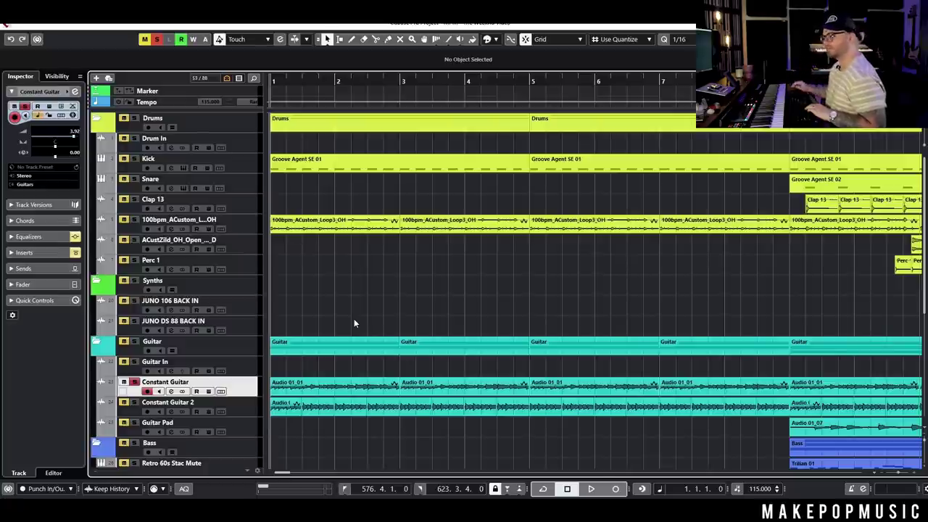
{"action": "key", "text": "space"}
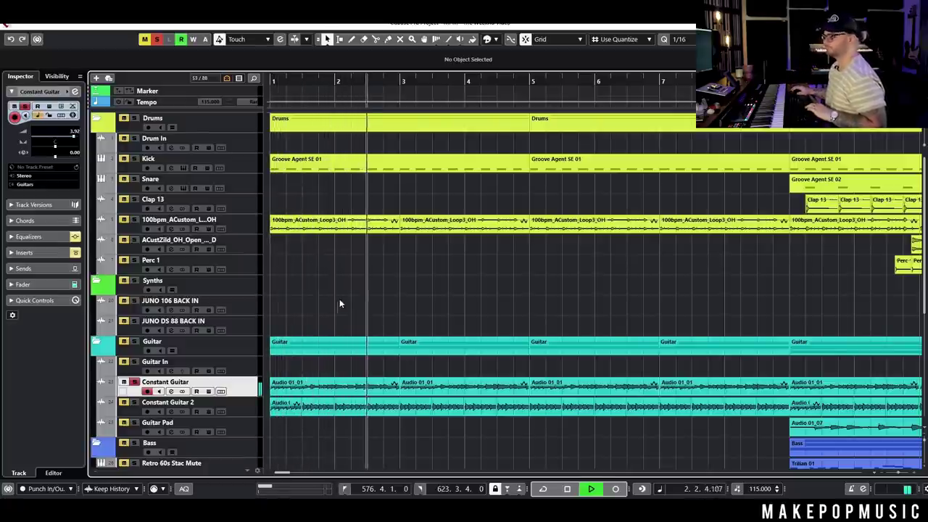
{"action": "key", "text": "space"}
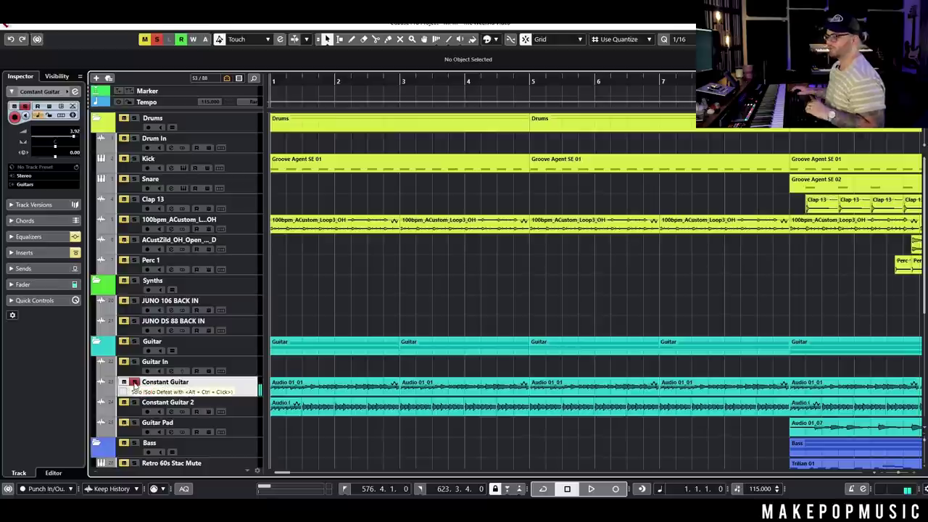
- Unsolo Constant Guitar, mute Constant Guitar 2 and Guitar Pad, and play the guitar with the drums from bar 1
{"action": "left_click", "coordinate": [133, 382]}
{"action": "left_click", "coordinate": [124, 402]}
{"action": "left_click", "coordinate": [123, 430]}
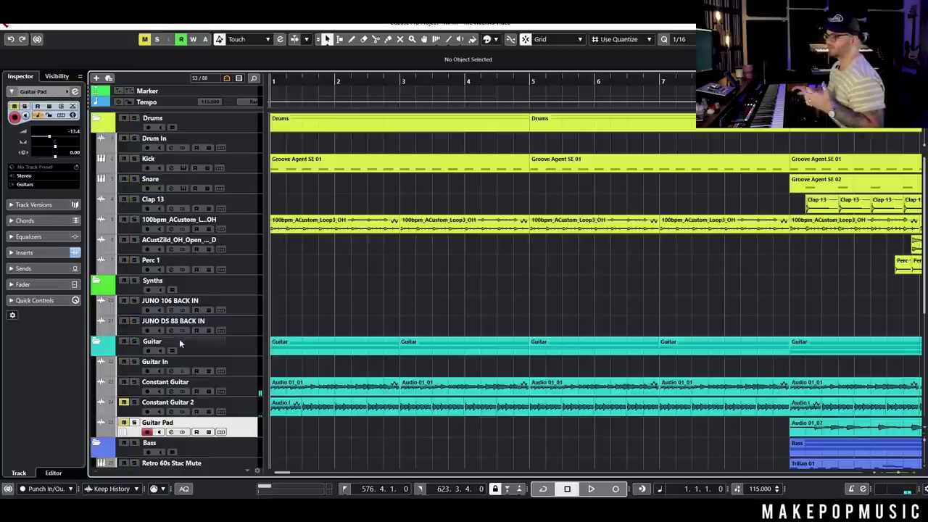
{"action": "key", "text": "space"}
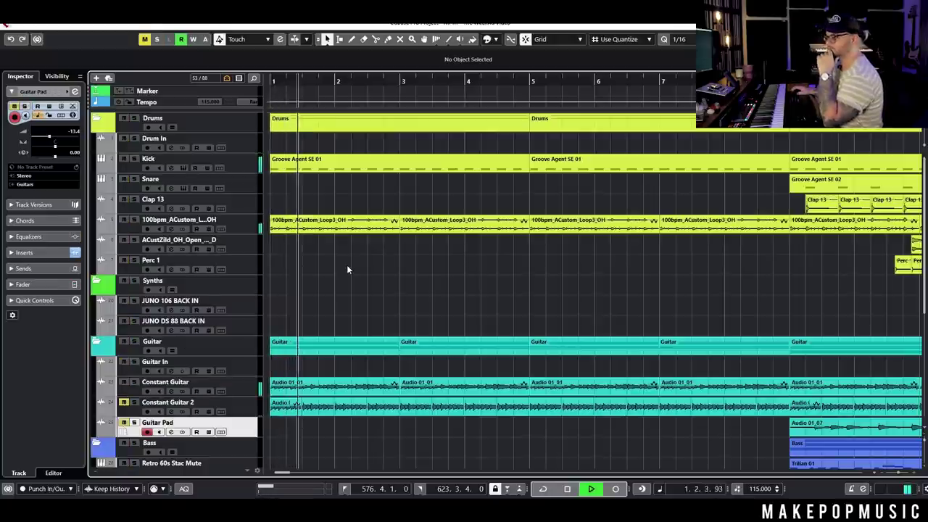
{"action": "key", "text": "space"}
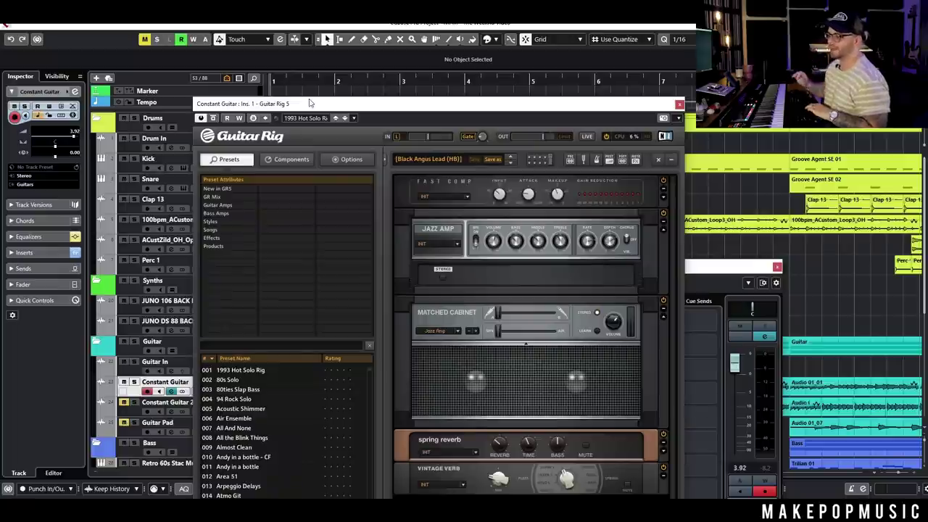
- Examine and listen to the Guitar Rig 5 amp and cabinet setup on Constant Guitar
{"action": "key", "text": "space"}
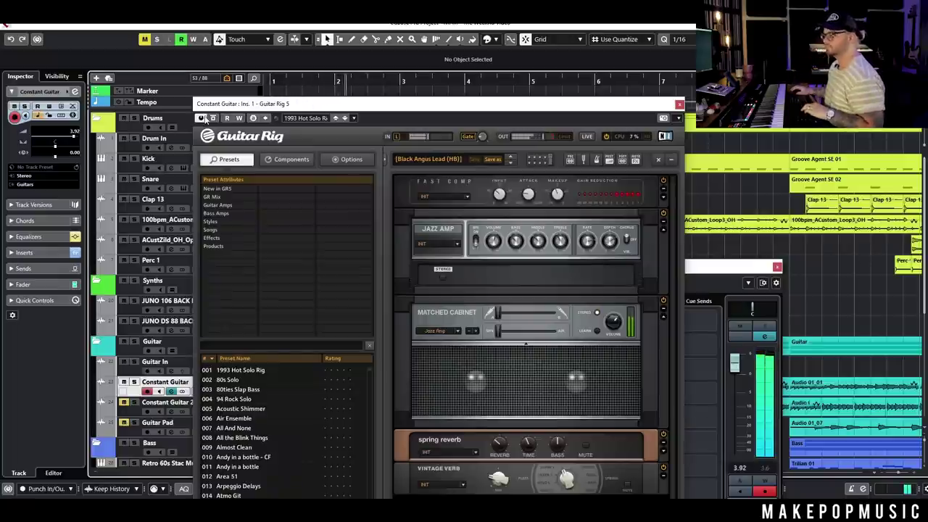
{"action": "left_click", "coordinate": [587, 136]}
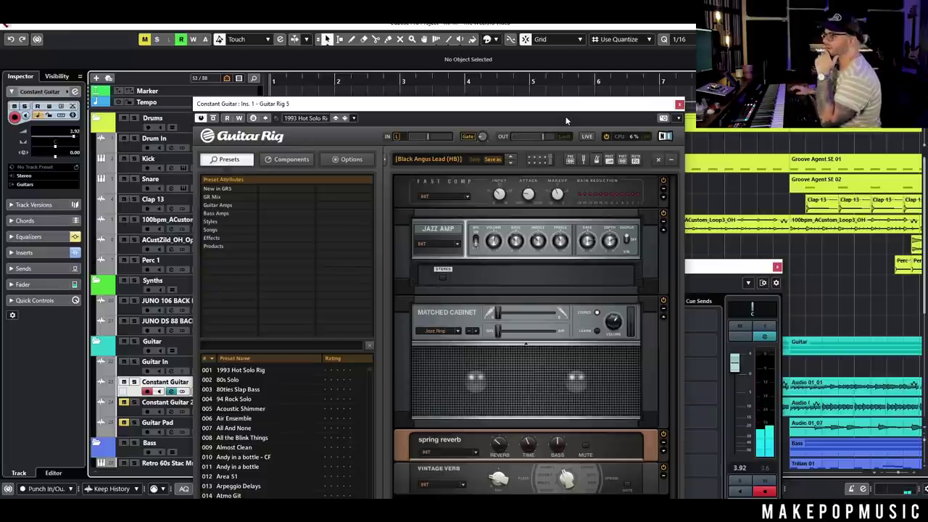
{"action": "left_click", "coordinate": [663, 118]}
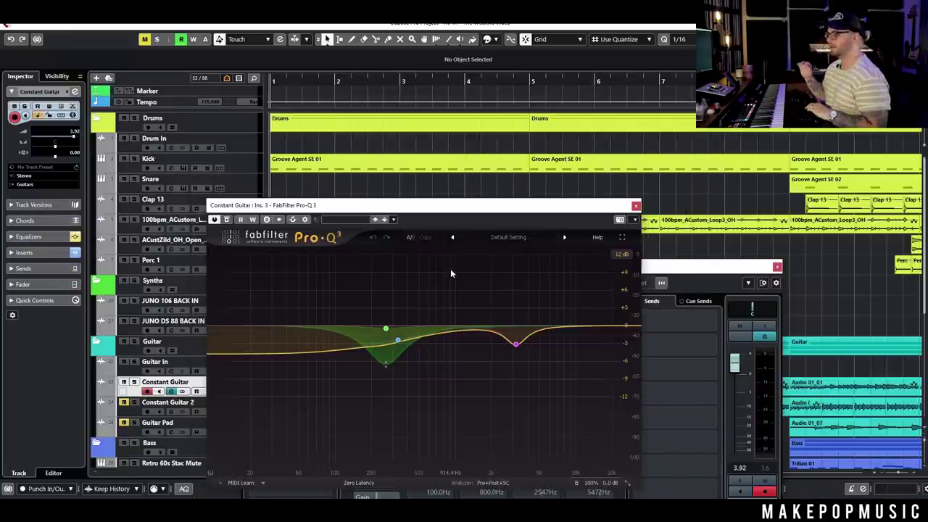
- Inspect the dynamic low-mid band in Constant Guitar's FabFilter Pro-Q 3, play the part through it, and close the plug-in
{"action": "mouse_move", "coordinate": [387, 368]}
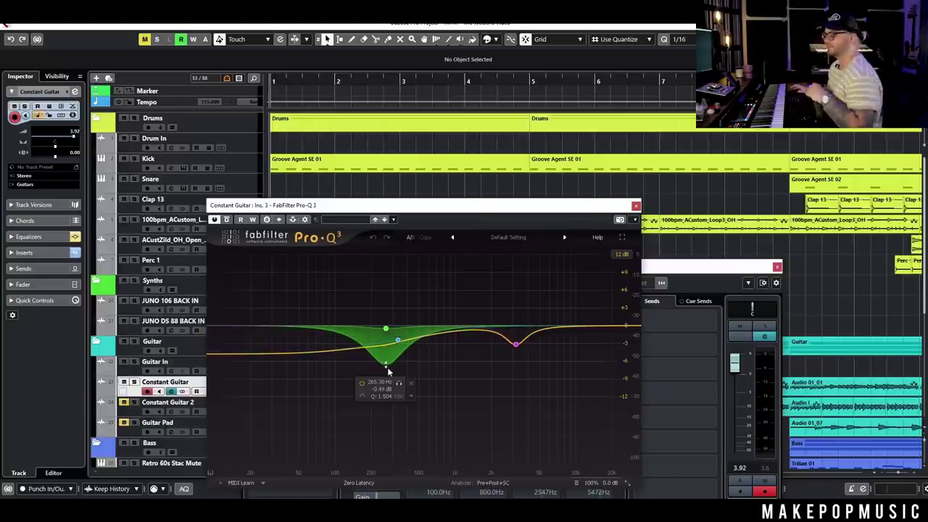
{"action": "key", "text": "space"}
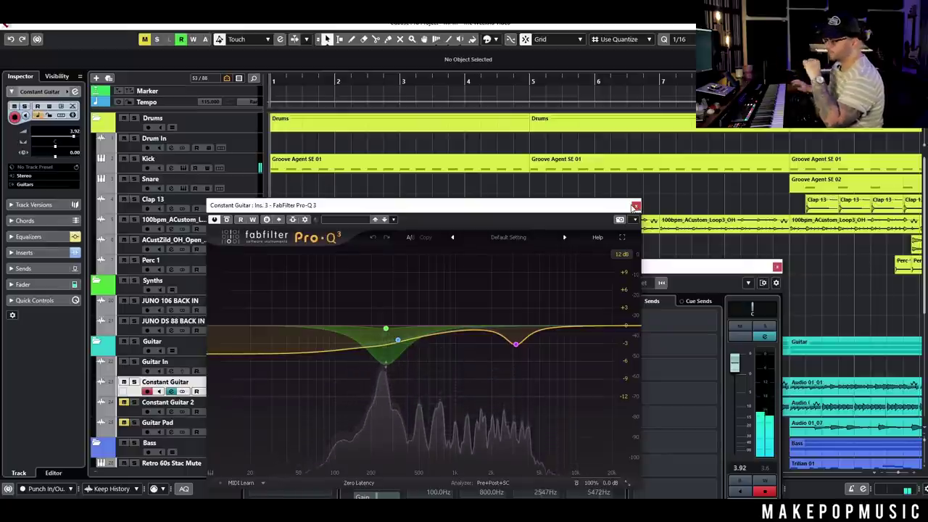
{"action": "left_click", "coordinate": [635, 206]}
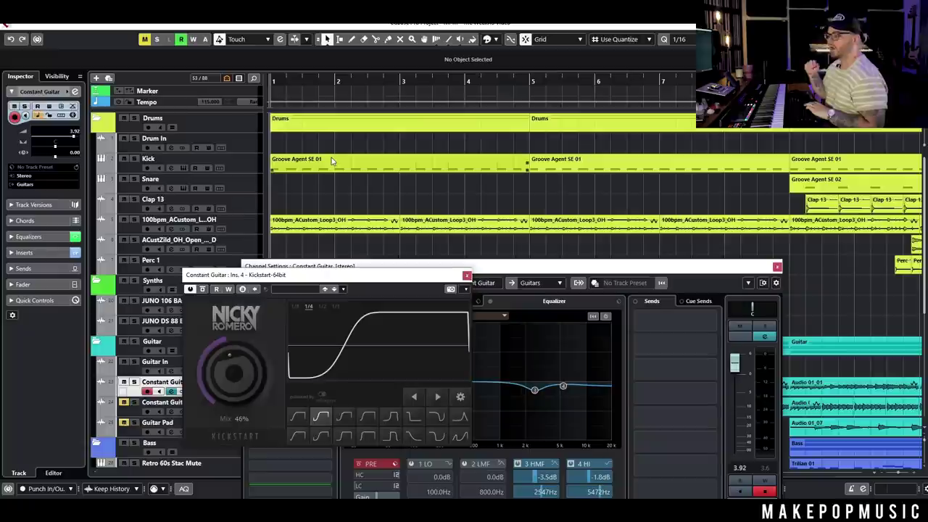
- Play Constant Guitar to audition its Kickstart ducking and its Phaser insert
{"action": "key", "text": "space"}
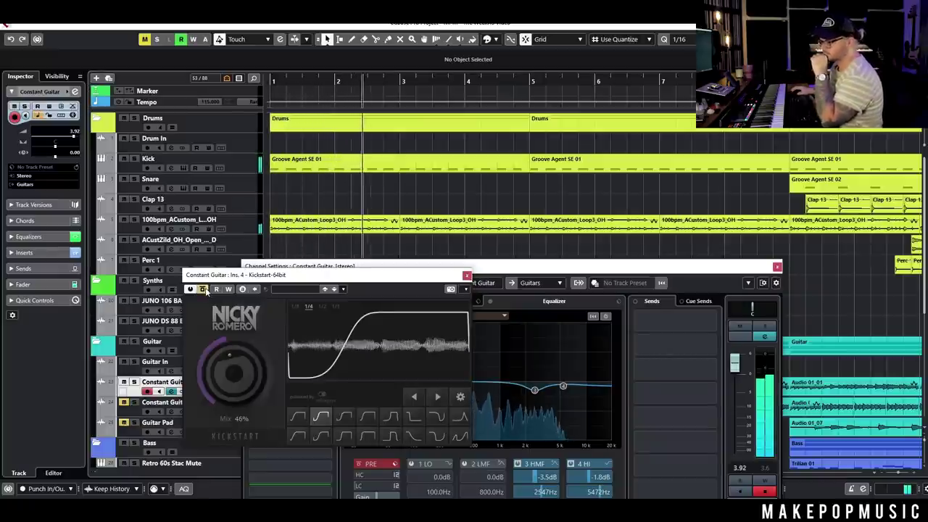
{"action": "left_click", "coordinate": [466, 276]}
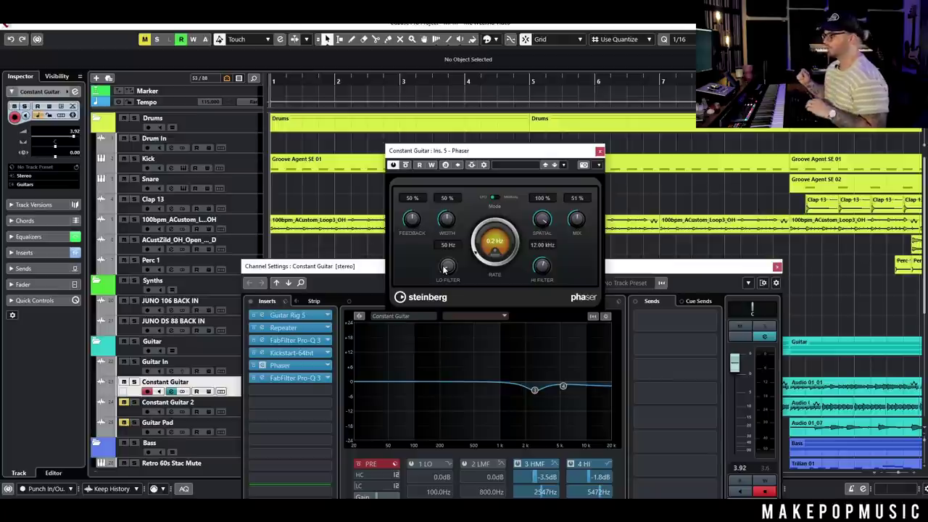
{"action": "key", "text": "space"}
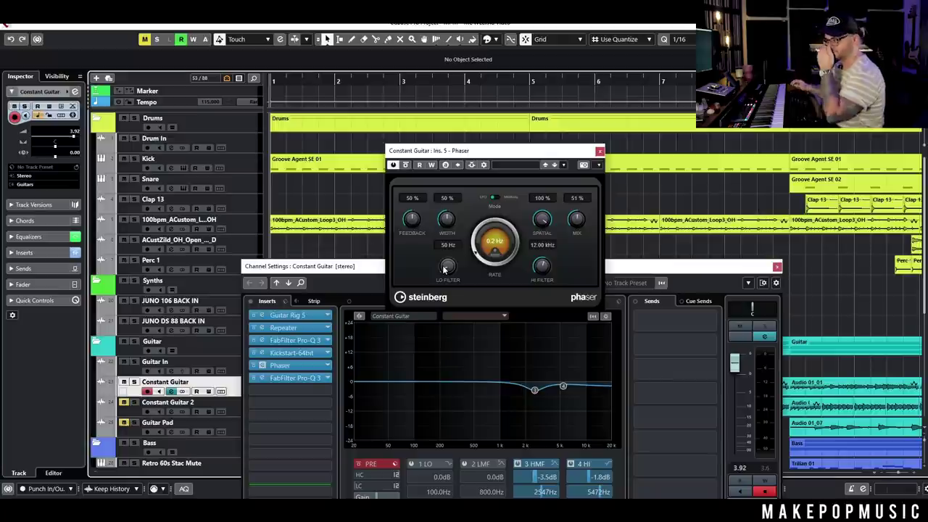
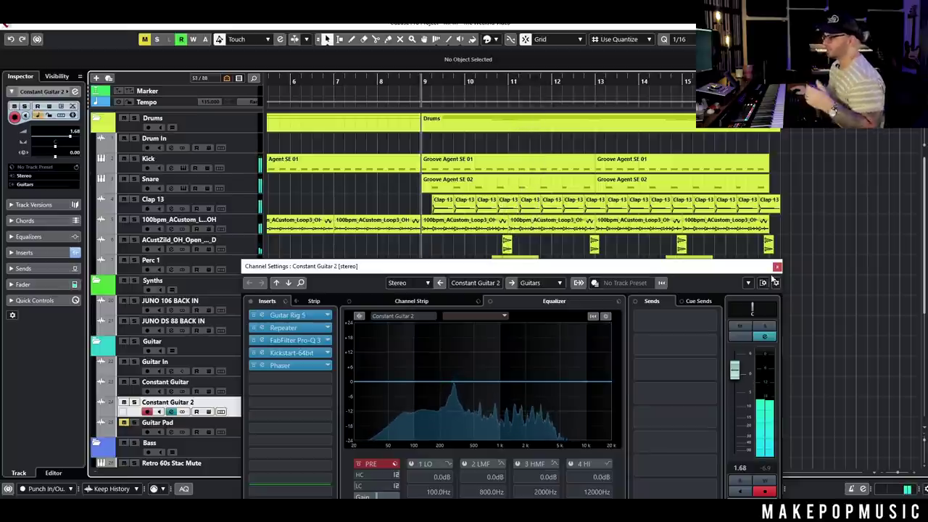
- Solo the Guitar Pad track and play it from 9.2.1.0
{"action": "key", "text": "e"}
{"action": "scroll", "coordinate": [697, 264], "scroll_direction": "down", "scroll_amount": 3}
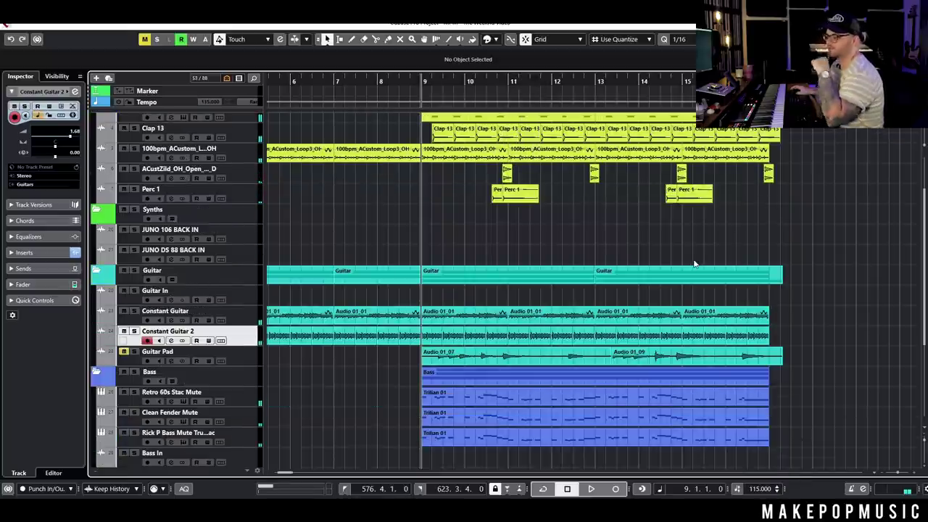
{"action": "key", "text": "Down"}
{"action": "key", "text": "h"}
{"action": "key", "text": "h"}
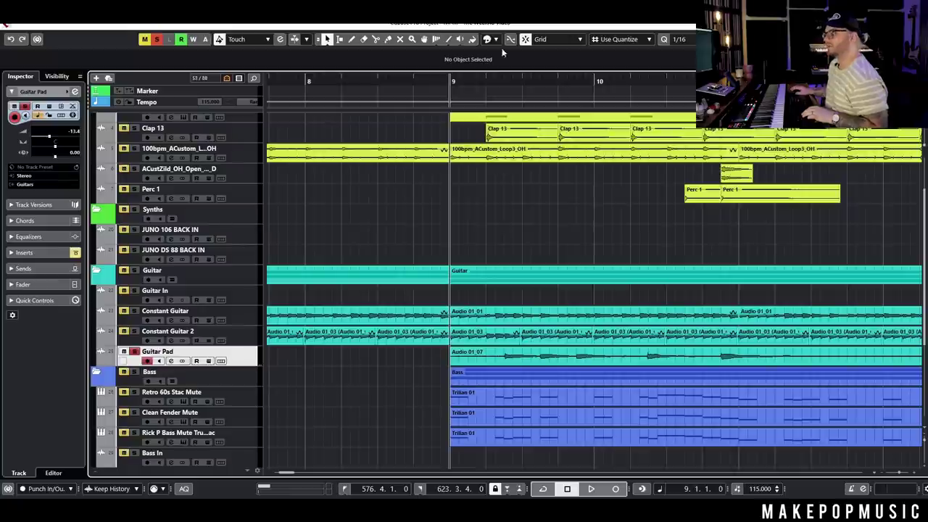
{"action": "left_click", "coordinate": [489, 78]}
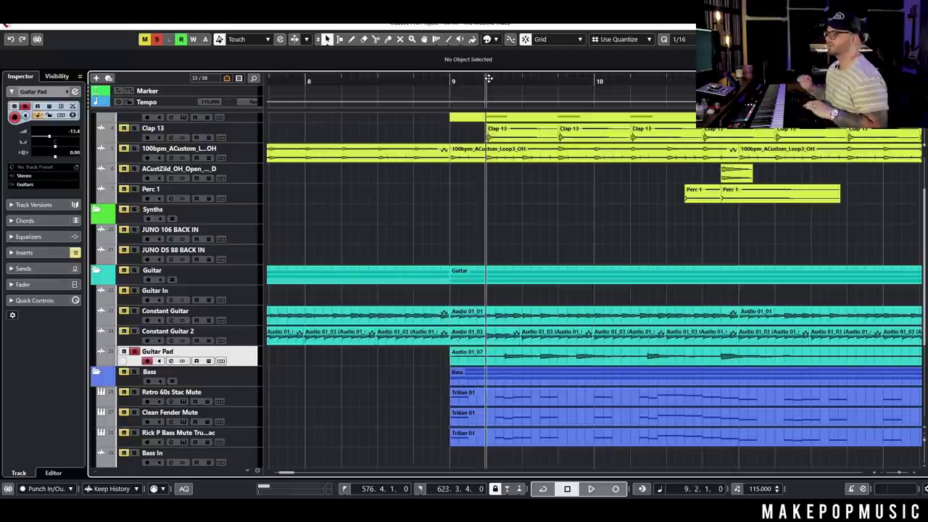
{"action": "key", "text": "space"}
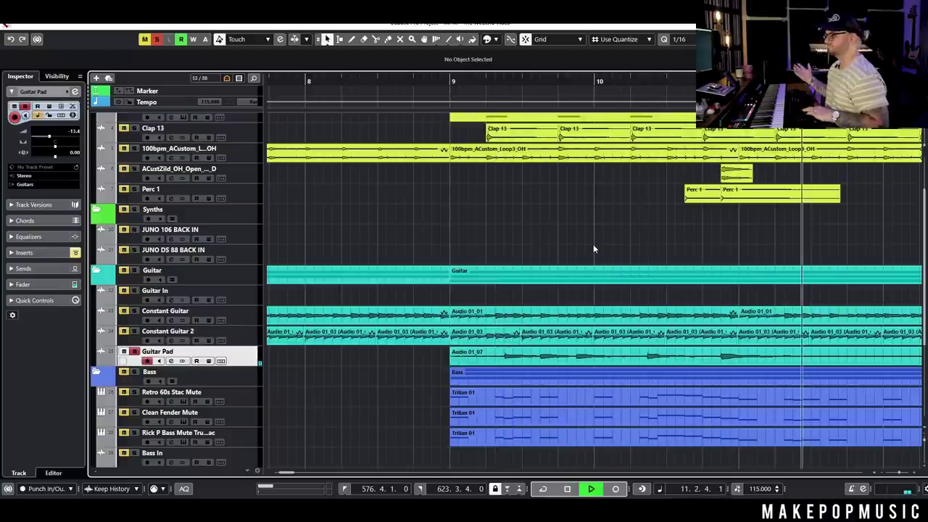
- Inspect the EpicTexture preset in Guitar Pad's Guitar Rig 5, close it, and play the soloed part through its insert chain
{"action": "key", "text": "space"}
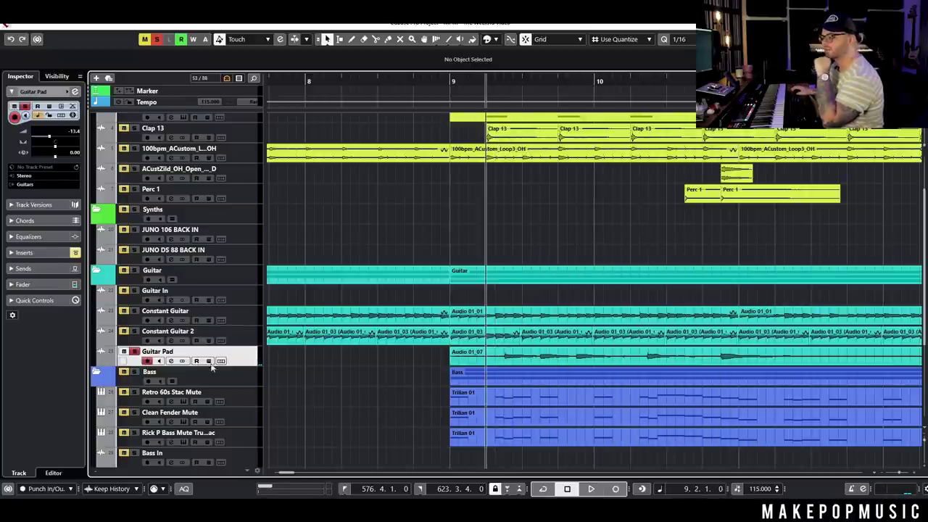
{"action": "left_click", "coordinate": [171, 360]}
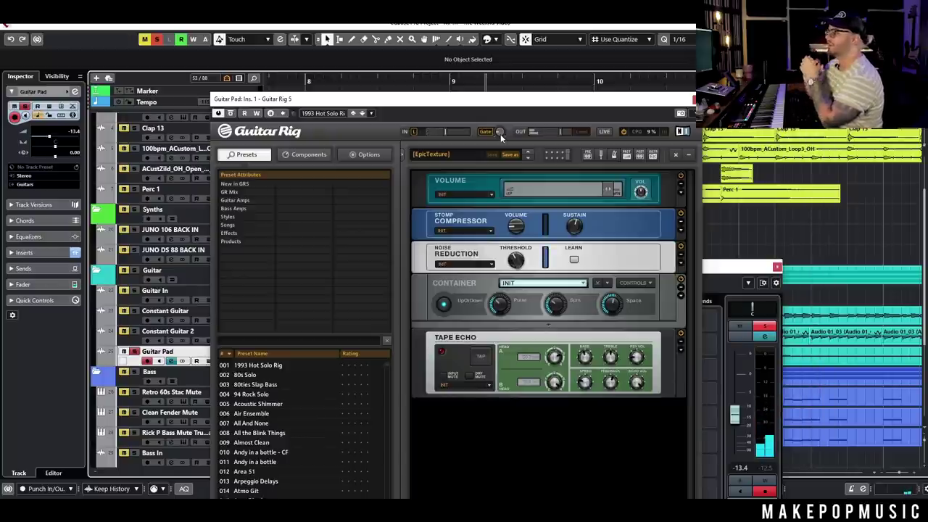
{"action": "left_click", "coordinate": [692, 99]}
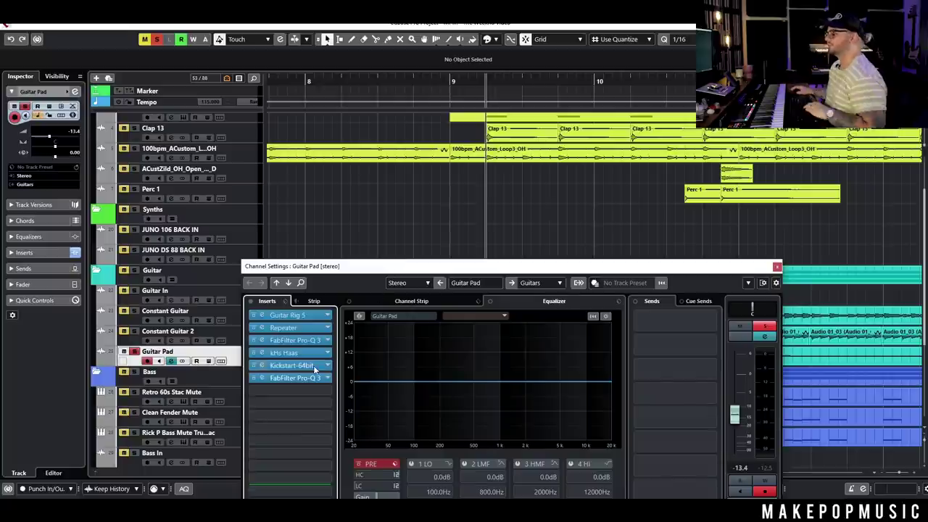
{"action": "key", "text": "space"}
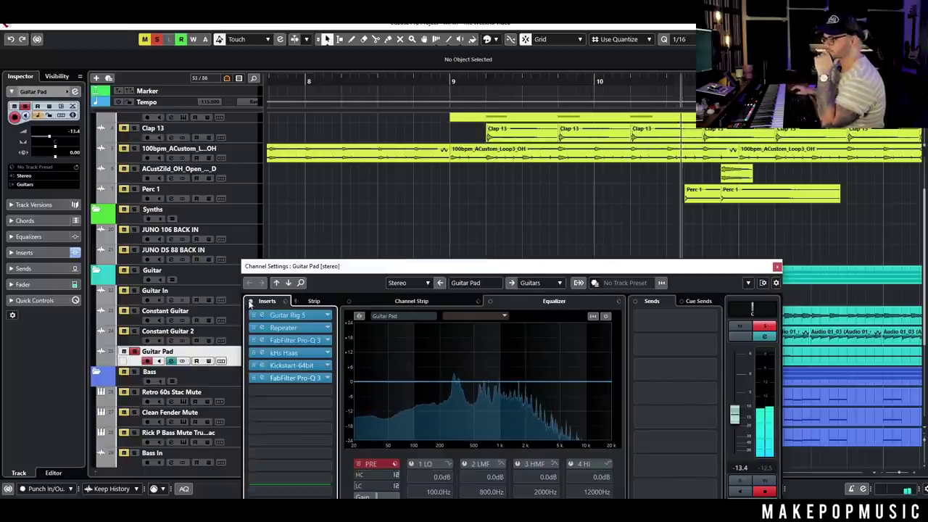
{"action": "key", "text": "s"}
{"action": "key", "text": "m"}
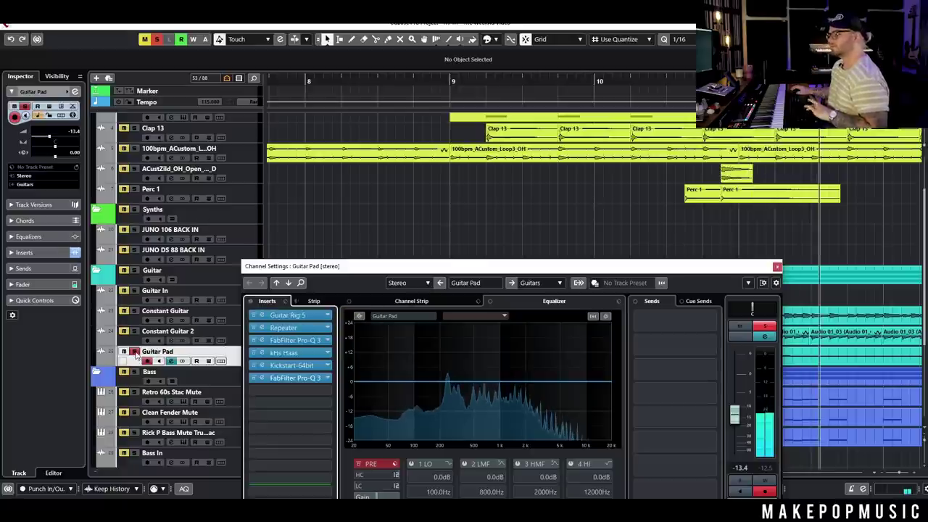
- Unsolo Guitar Pad, close its channel settings, and play the full arrangement from bar 9
{"action": "left_click", "coordinate": [630, 162]}
{"action": "left_click", "coordinate": [450, 82]}
{"action": "key", "text": "m"}
{"action": "key", "text": "space"}
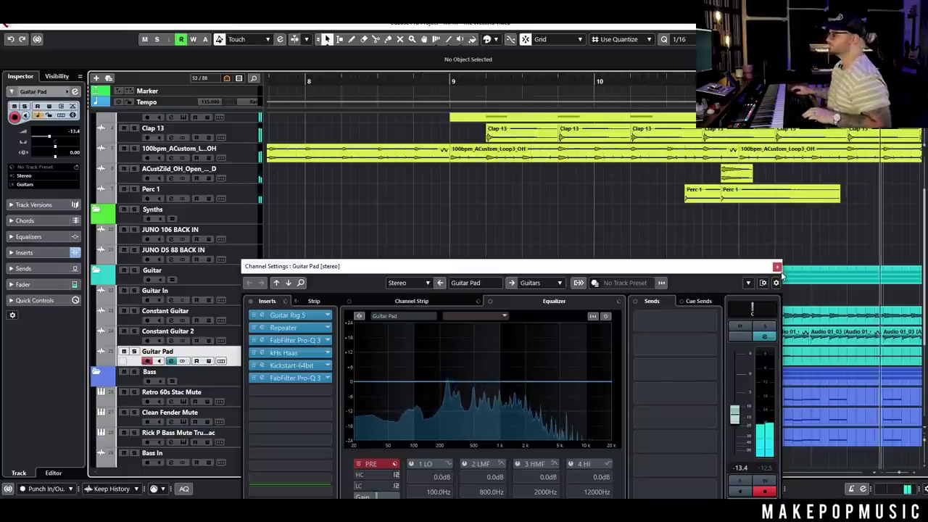
{"action": "key", "text": "e"}
{"action": "scroll", "coordinate": [702, 258], "scroll_direction": "down", "scroll_amount": 3}
{"action": "scroll", "coordinate": [703, 257], "scroll_direction": "down", "scroll_amount": 3}
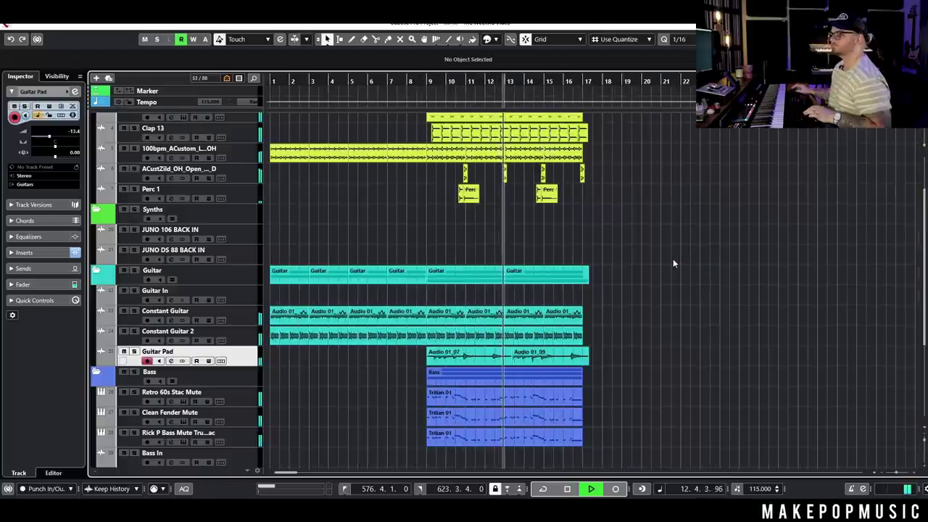
{"action": "key", "text": "space"}
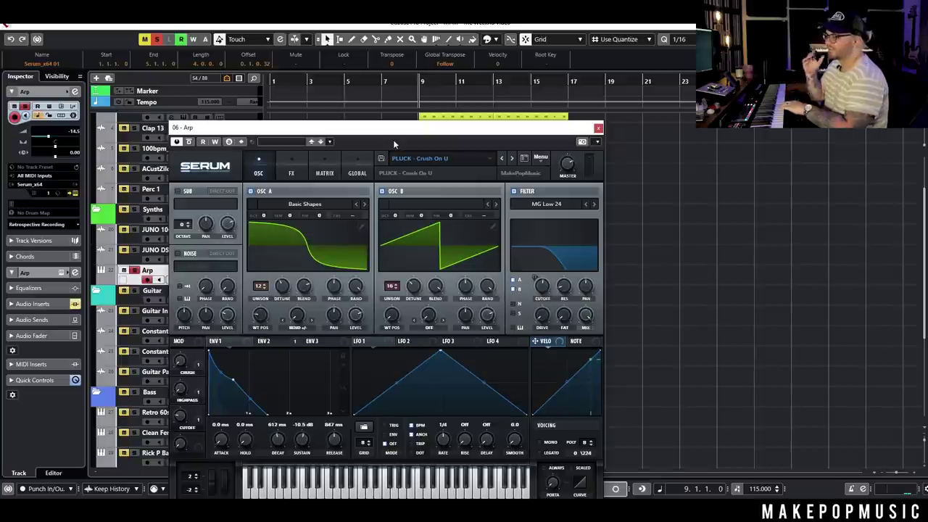
- Examine the Serum preset library on the Arp track, keeping PLUCK - Crush On U, and close the plug-in
{"action": "left_click", "coordinate": [421, 158]}
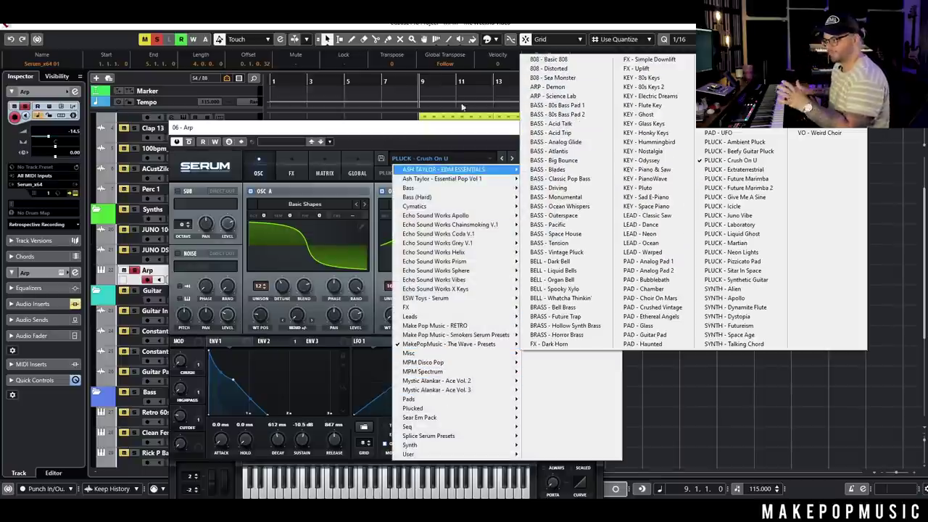
{"action": "left_click", "coordinate": [440, 136]}
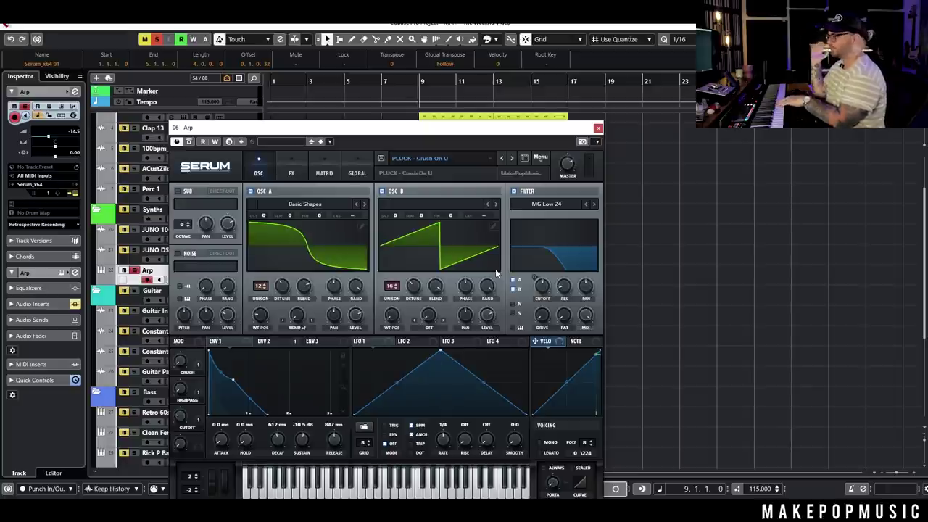
{"action": "left_click", "coordinate": [598, 128]}
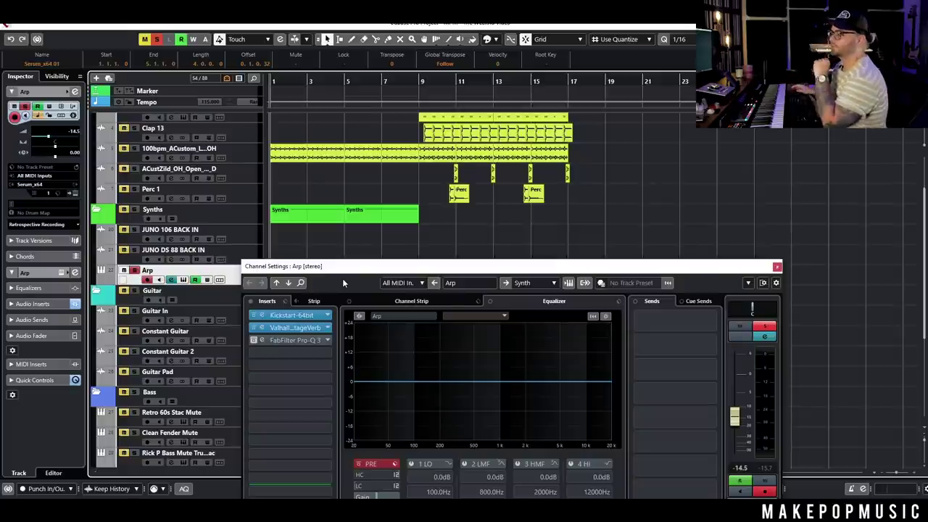
- Play the soloed Arp part from bar 1 and watch its filter cutoff movement in Serum
{"action": "left_click_drag", "start_coordinate": [353, 281], "coordinate": [322, 373]}
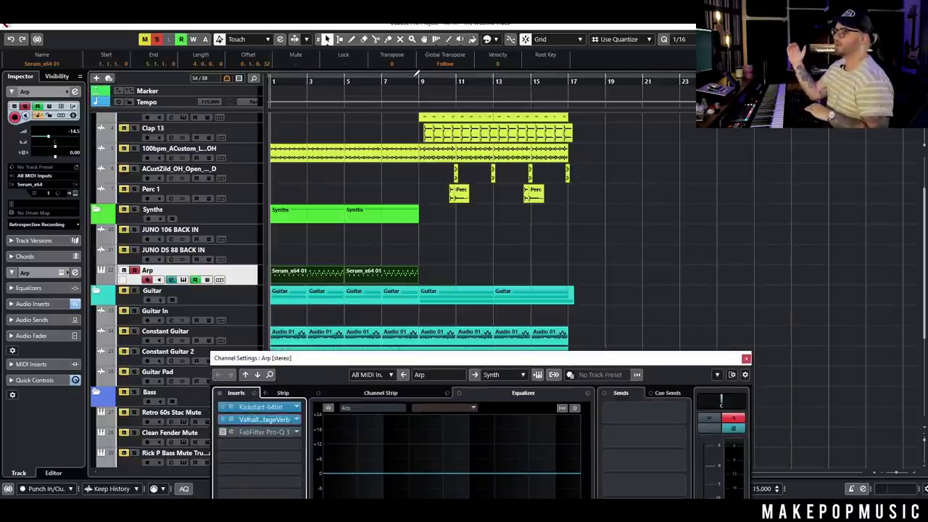
{"action": "key", "text": "space"}
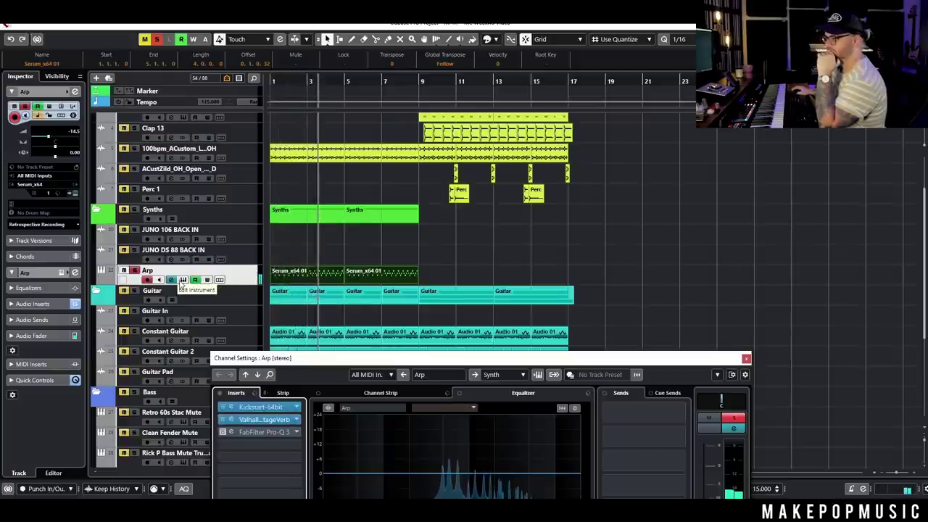
{"action": "left_click", "coordinate": [183, 281]}
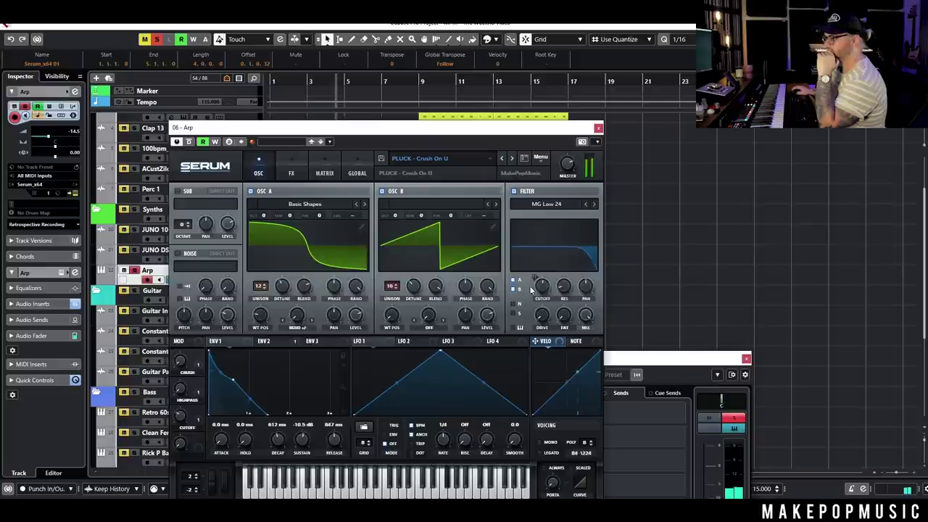
{"action": "left_click", "coordinate": [598, 129]}
{"action": "key", "text": "space"}
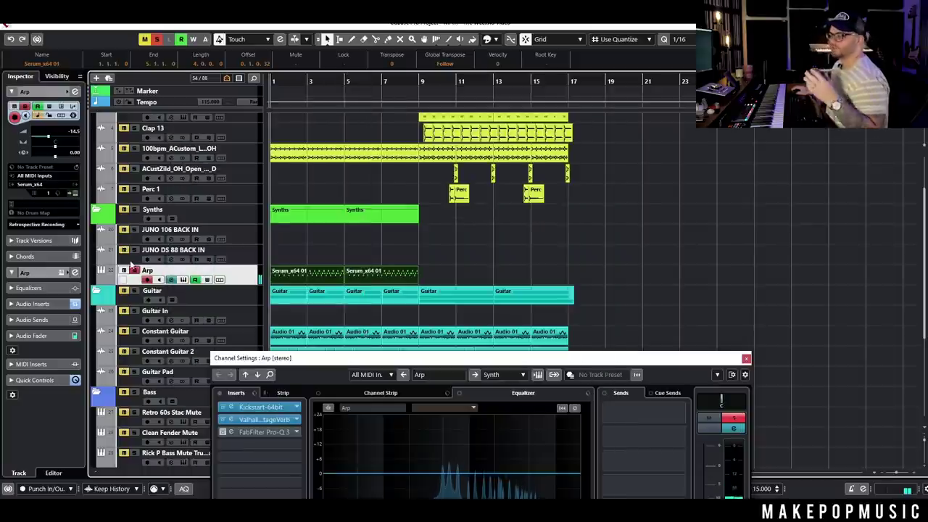
- Unsolo Arp, close its channel settings, and play the full arrangement from bar 1
{"action": "left_click", "coordinate": [134, 270]}
{"action": "left_click", "coordinate": [746, 359]}
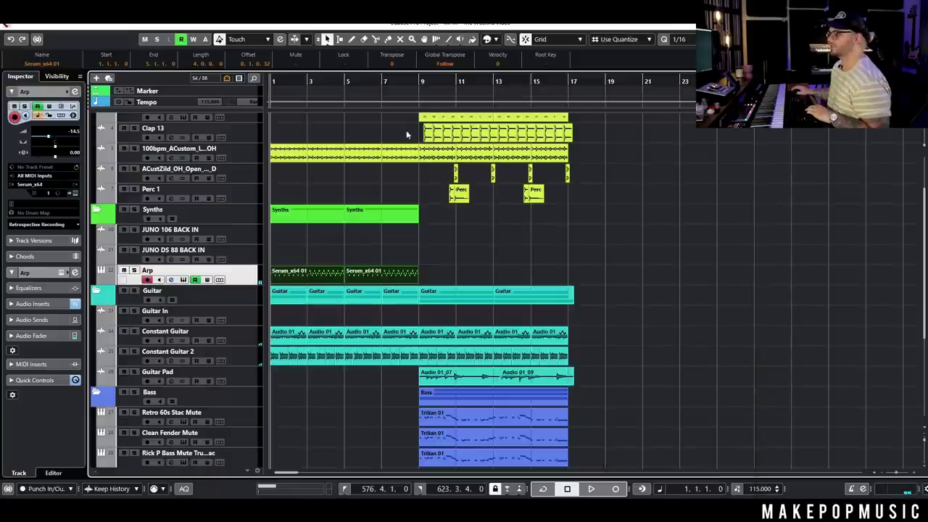
{"action": "left_click_drag", "start_coordinate": [322, 82], "coordinate": [2, 45]}
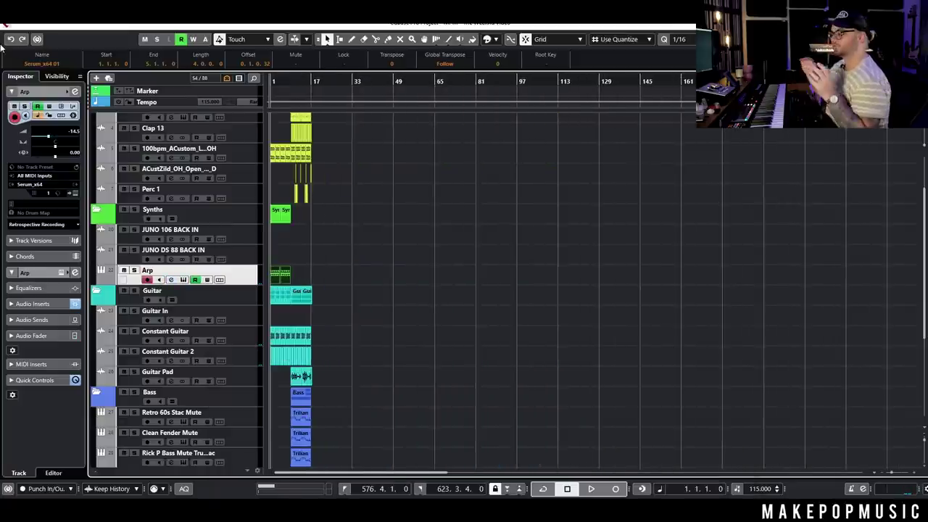
{"action": "key", "text": "space"}
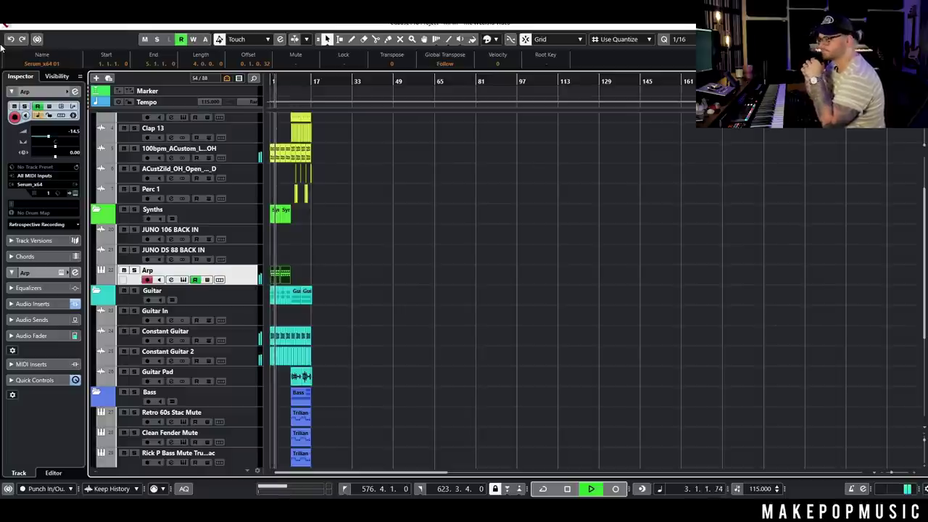
{"action": "key", "text": "space"}
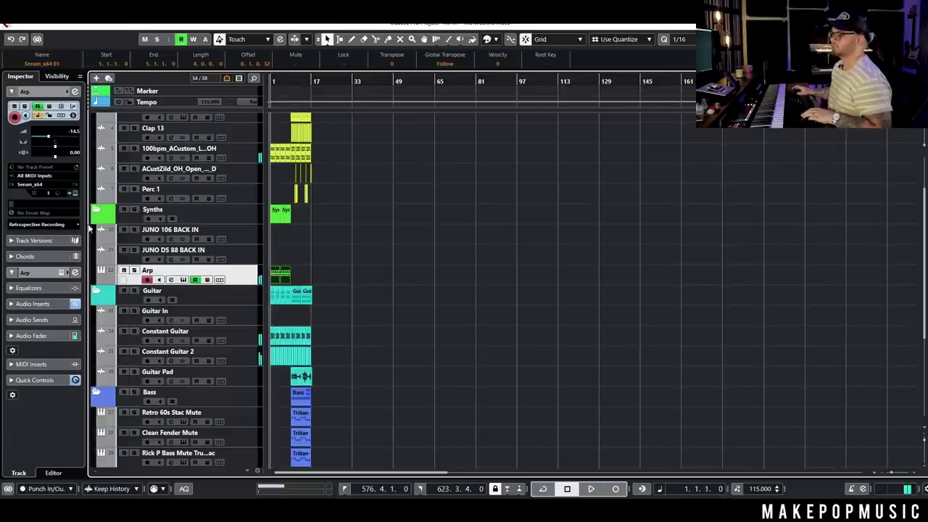
- Play the full arrangement from just before bar 9 to hear the transition into the drum and bass section
{"action": "key", "text": "h"}
{"action": "key", "text": "h"}
{"action": "key", "text": "h"}
{"action": "key", "text": "h"}
{"action": "scroll", "coordinate": [341, 283], "scroll_direction": "left", "scroll_amount": 5}
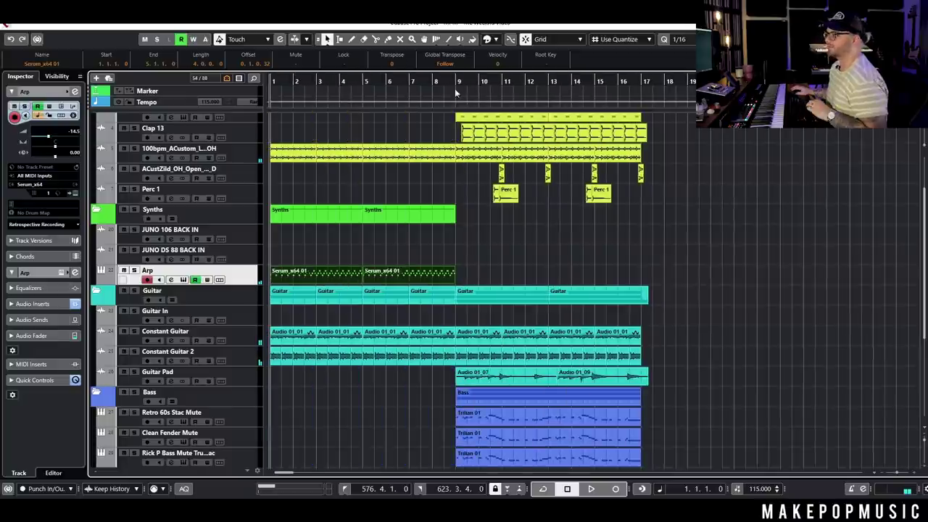
{"action": "double_click", "coordinate": [456, 91]}
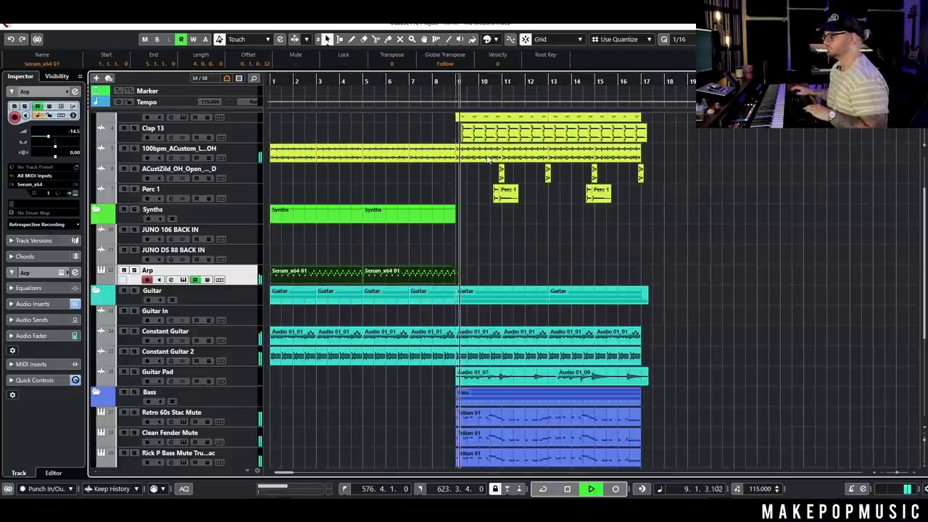
{"action": "key", "text": "g"}
{"action": "key", "text": "g"}
{"action": "key", "text": "space"}
- Add a Main Keys instrument track below Arp with Keyscape's Rhodes - Classic Amp Lush Chorus patch, and close the plug-in
{"action": "right_click", "coordinate": [233, 281]}
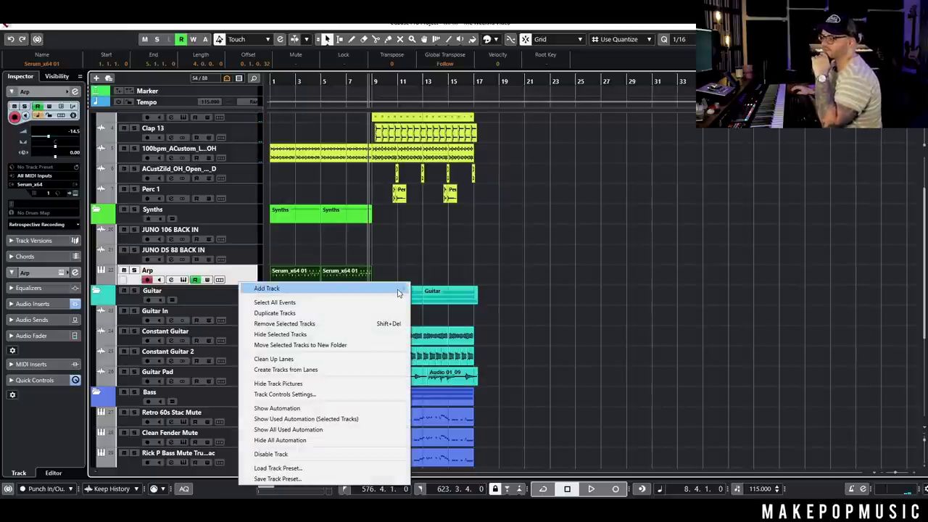
{"action": "left_click", "coordinate": [443, 246]}
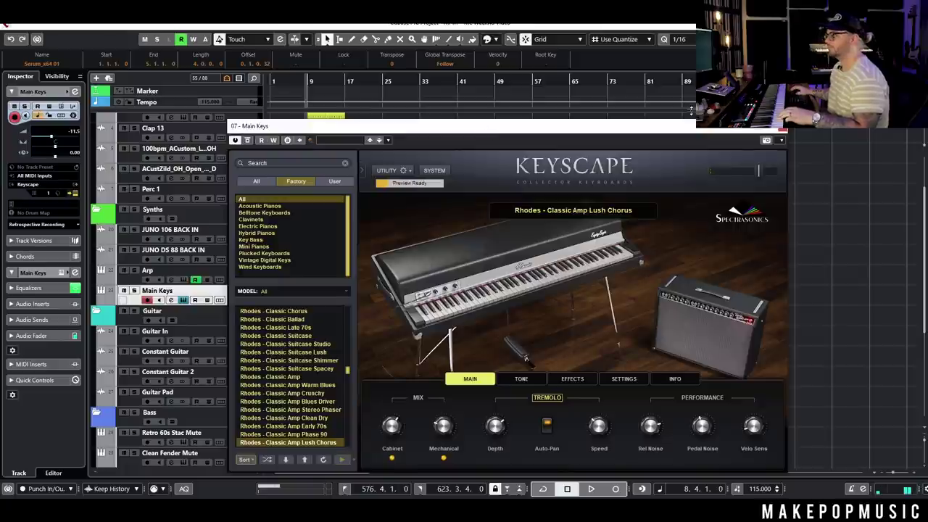
{"action": "left_click", "coordinate": [783, 128]}
- Try recording a Main Keys part from bar 7 to bar 13 over the arrangement, and undo the recording
{"action": "scroll", "coordinate": [404, 206], "scroll_direction": "up", "scroll_amount": 5}
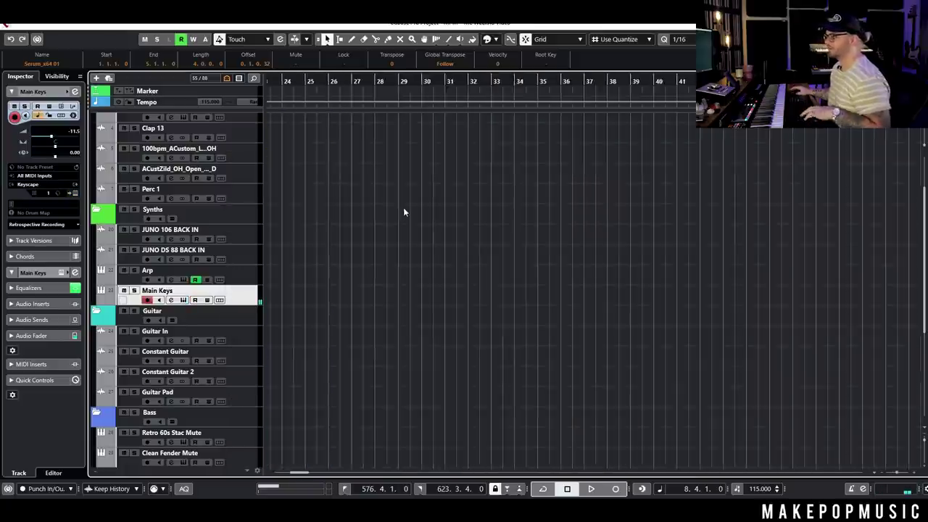
{"action": "scroll", "coordinate": [407, 213], "scroll_direction": "down", "scroll_amount": 2}
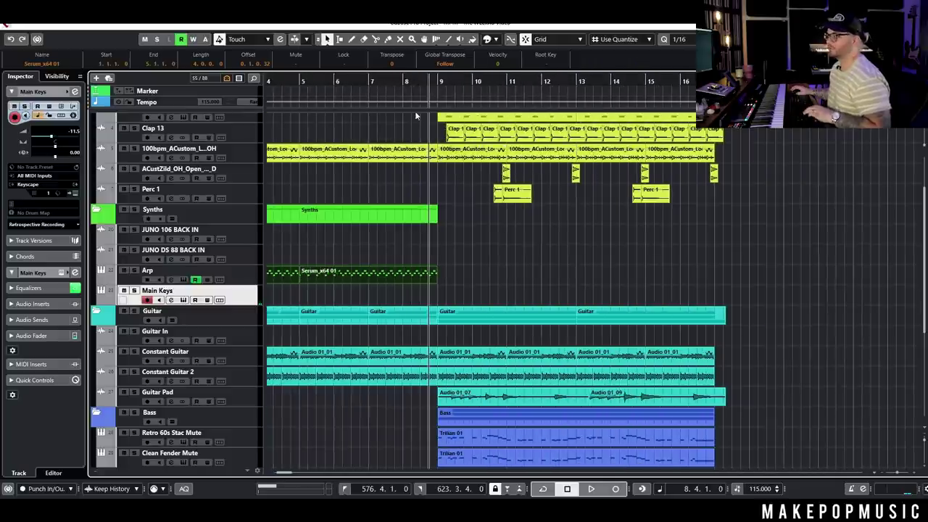
{"action": "left_click", "coordinate": [376, 82]}
{"action": "scroll", "coordinate": [377, 81], "scroll_direction": "up", "scroll_amount": 1}
{"action": "key", "text": "space"}
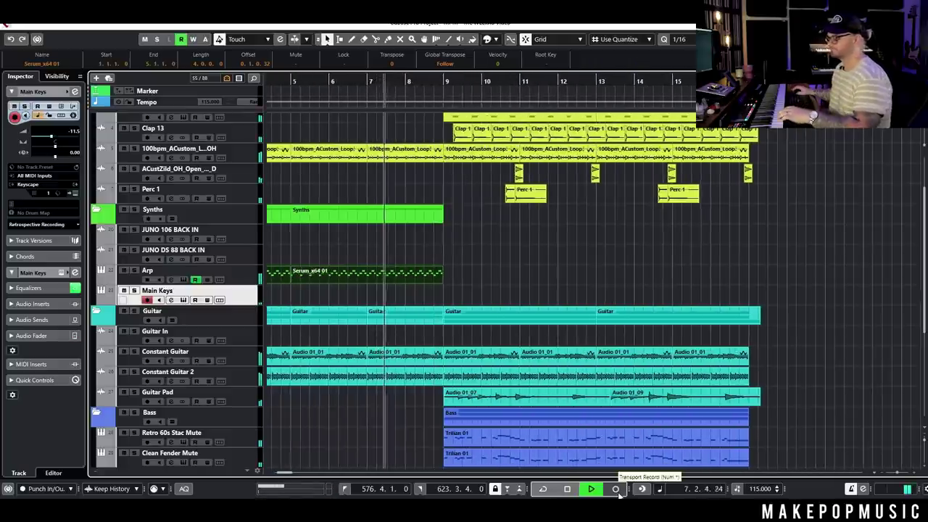
{"action": "key", "text": "KP_Multiply"}
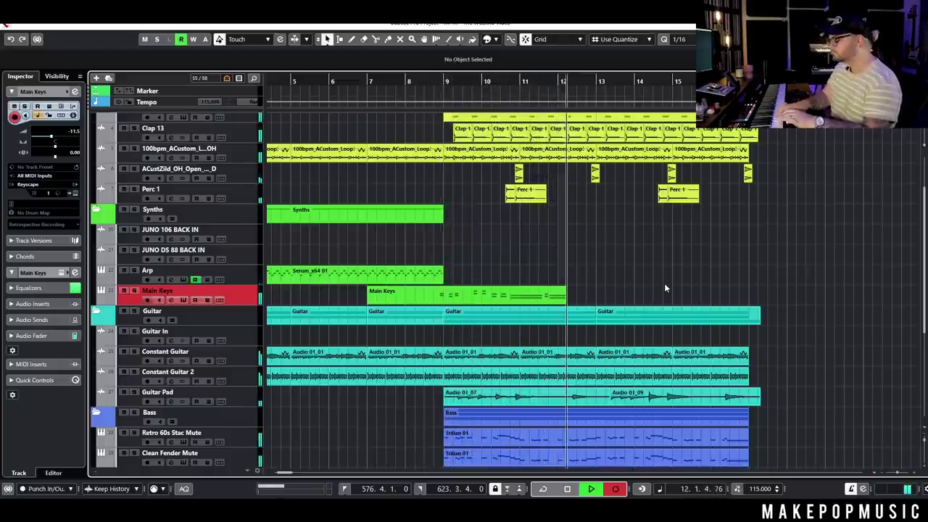
{"action": "key", "text": "space"}
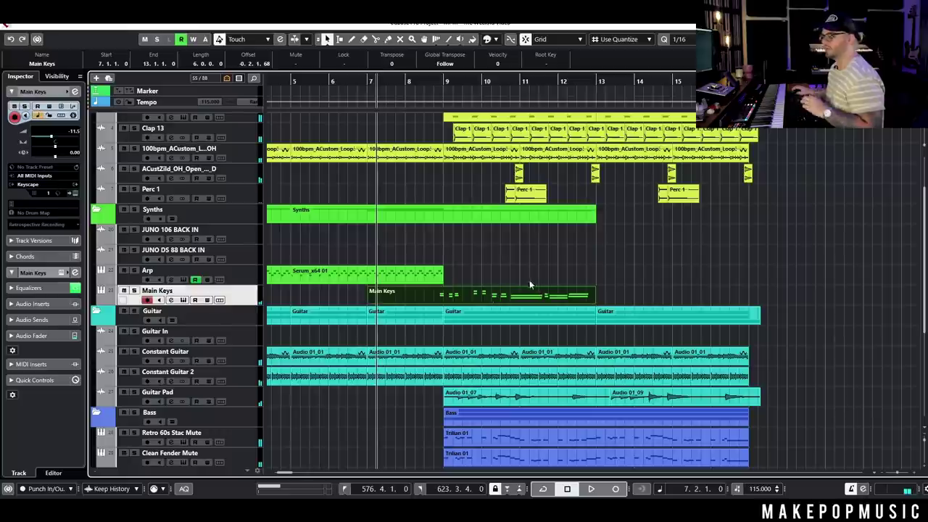
{"action": "key", "text": "ctrl+z"}
- Examine the notes of the first EZkeys 01 part on Main Keys in the MIDI editor and play the part soloed
{"action": "key", "text": "g"}
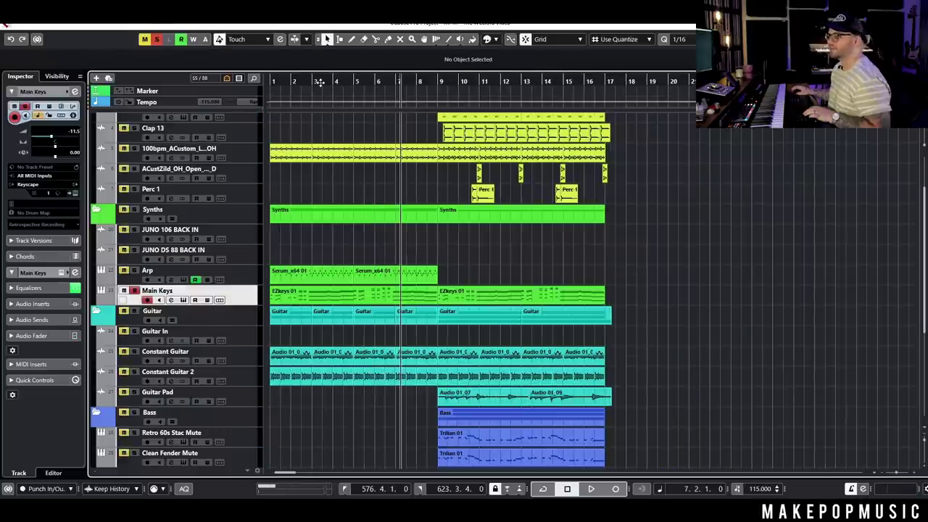
{"action": "key", "text": "h"}
{"action": "double_click", "coordinate": [359, 293]}
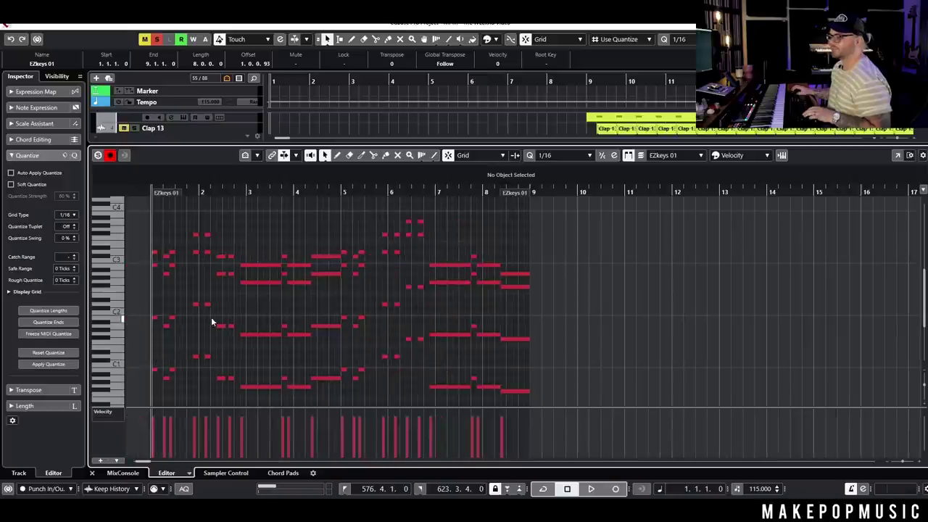
{"action": "key", "text": "space"}
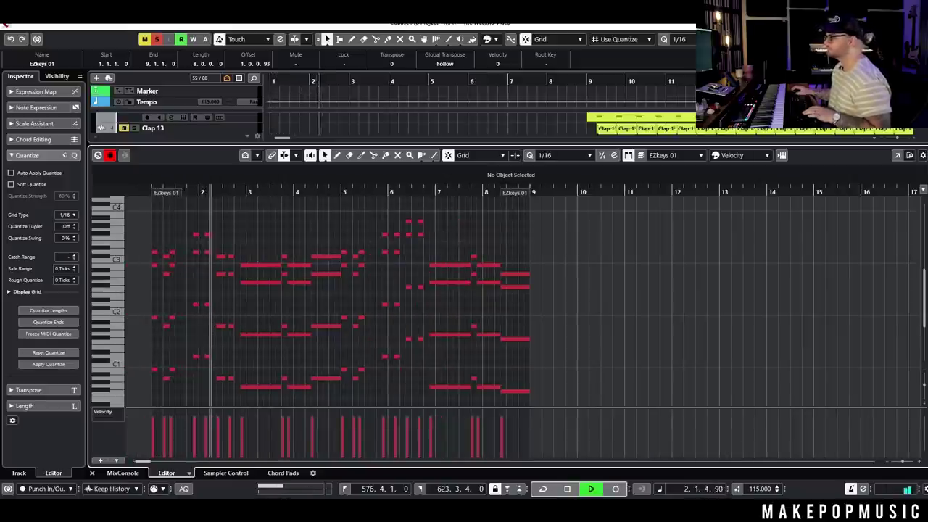
{"action": "key", "text": "ctrl+e"}
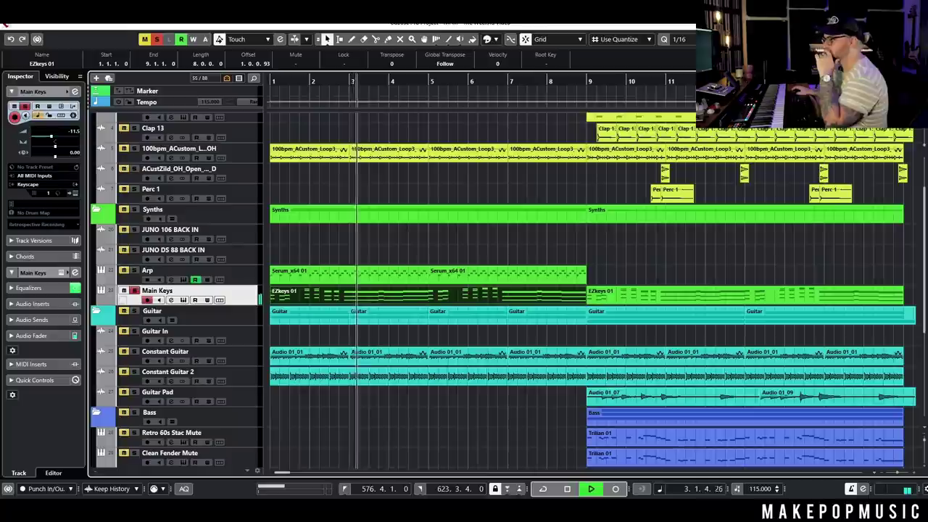
{"action": "key", "text": "space"}
- Unsolo Main Keys and play the full arrangement from bar 1 and from bar 9
{"action": "left_click", "coordinate": [134, 290]}
{"action": "key", "text": "g"}
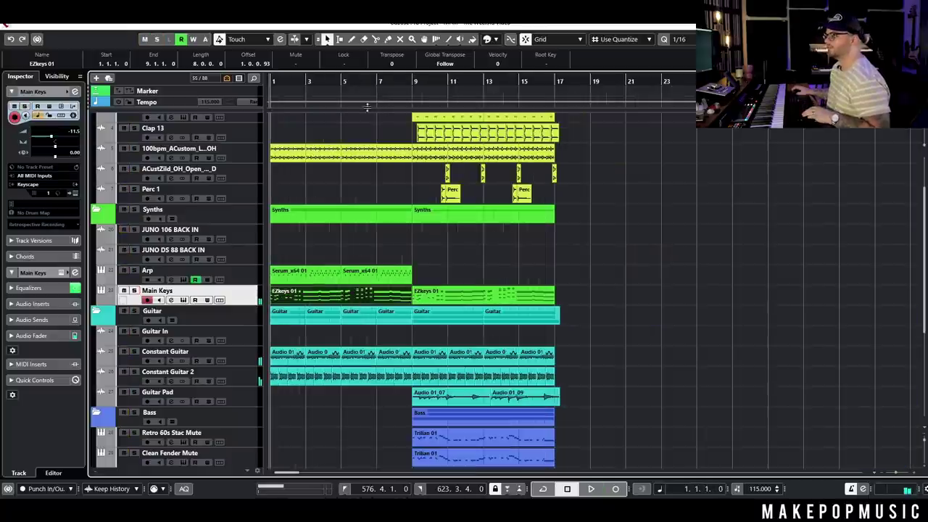
{"action": "key", "text": "space"}
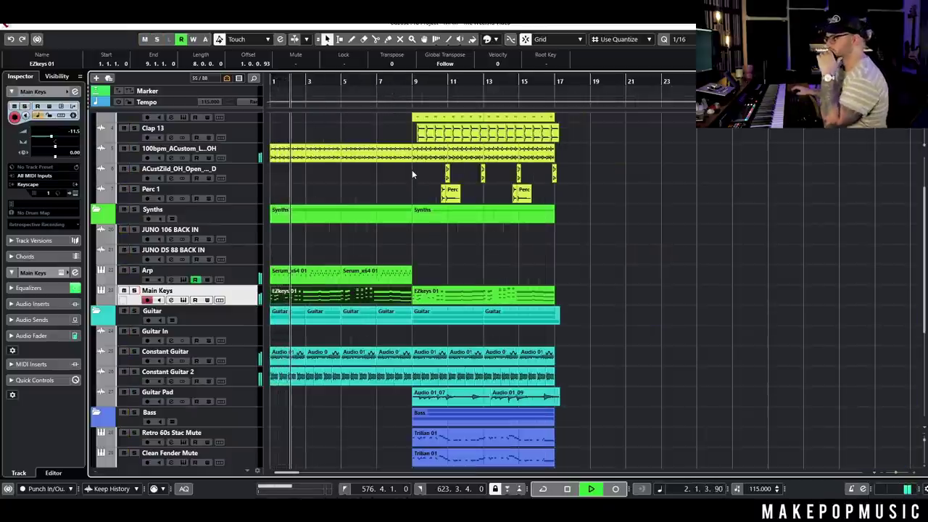
{"action": "left_click", "coordinate": [410, 82]}
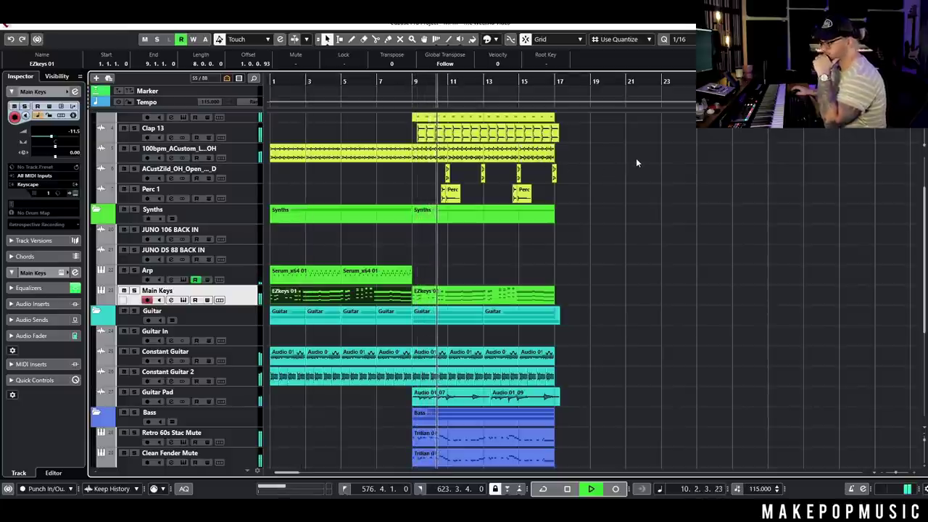
- Stop the full arrangement, play Keys Layer with Keyscape's Wurlitzer - 200A patch soloed alongside Main Keys, and close the plug-in
{"action": "left_click", "coordinate": [634, 215]}
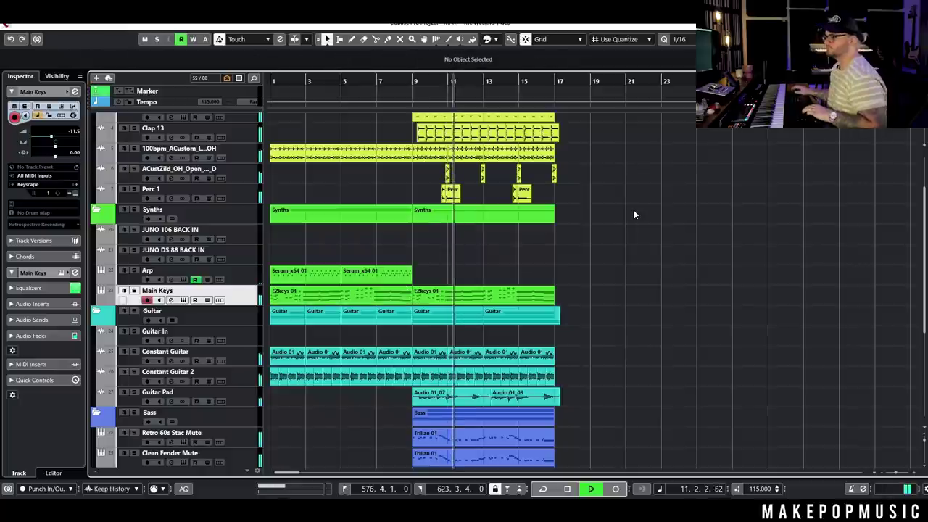
{"action": "key", "text": "space"}
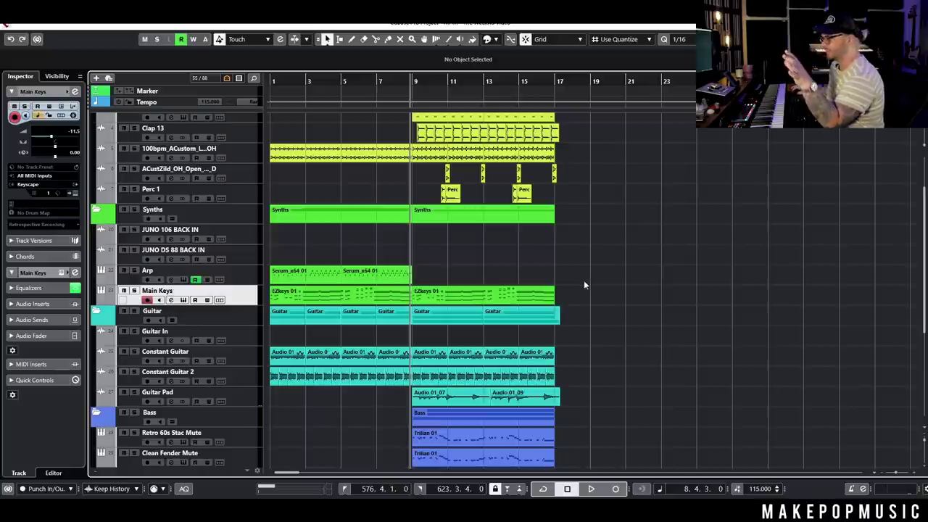
{"action": "left_click", "coordinate": [519, 302]}
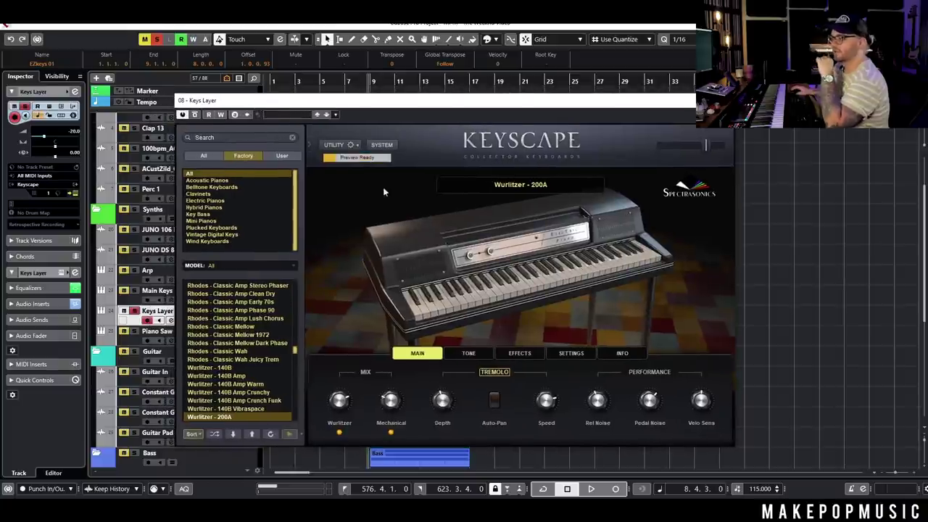
{"action": "key", "text": "space"}
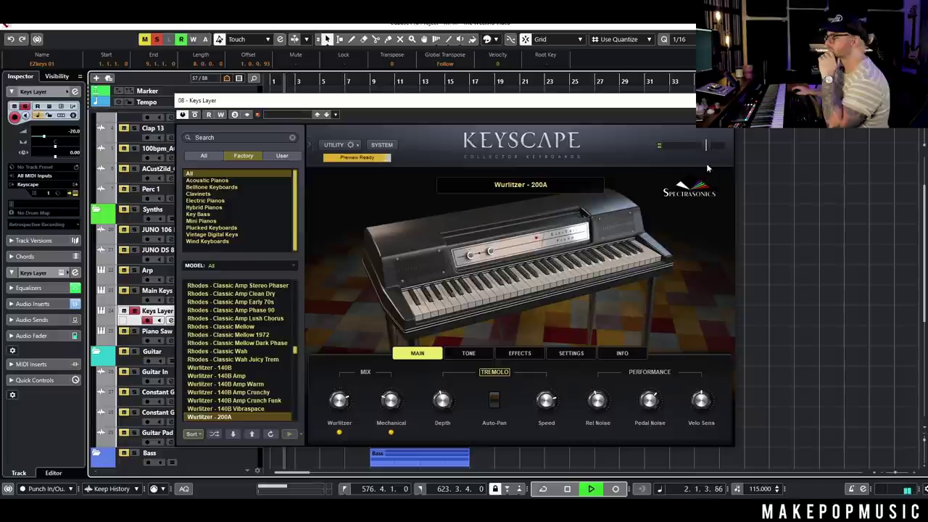
{"action": "key", "text": "ctrl+w"}
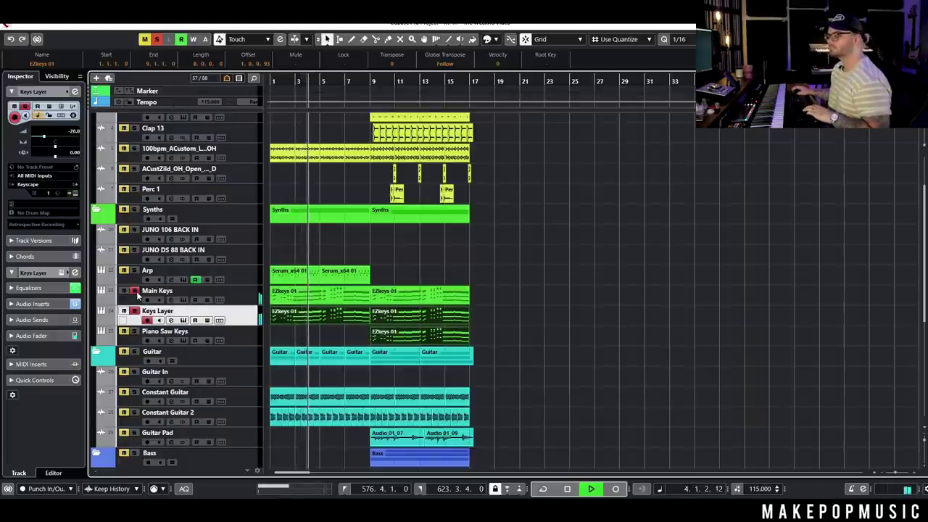
{"action": "key", "text": "space"}
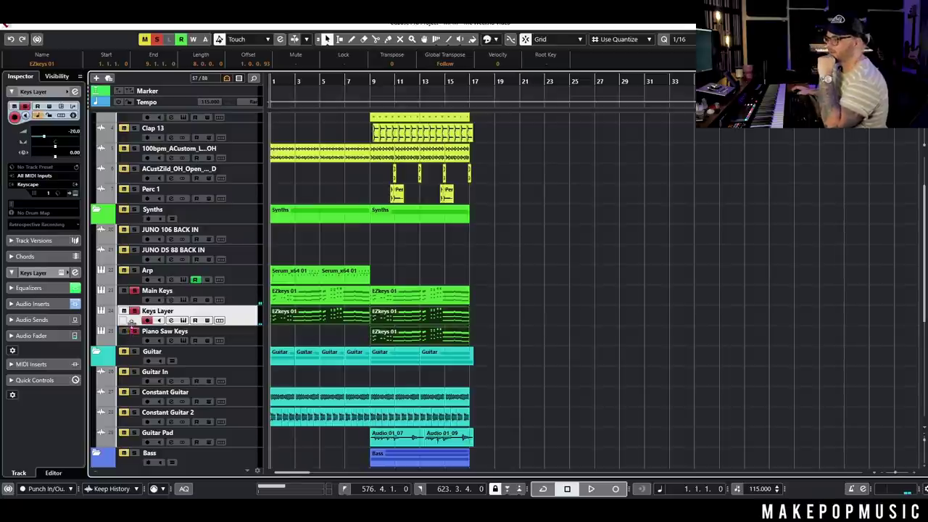
- Solo only Piano Saw Keys and examine its KEY - PianoWave preset among Serum's MakePopMusic - The Wave - Presets
{"action": "left_click", "coordinate": [134, 282]}
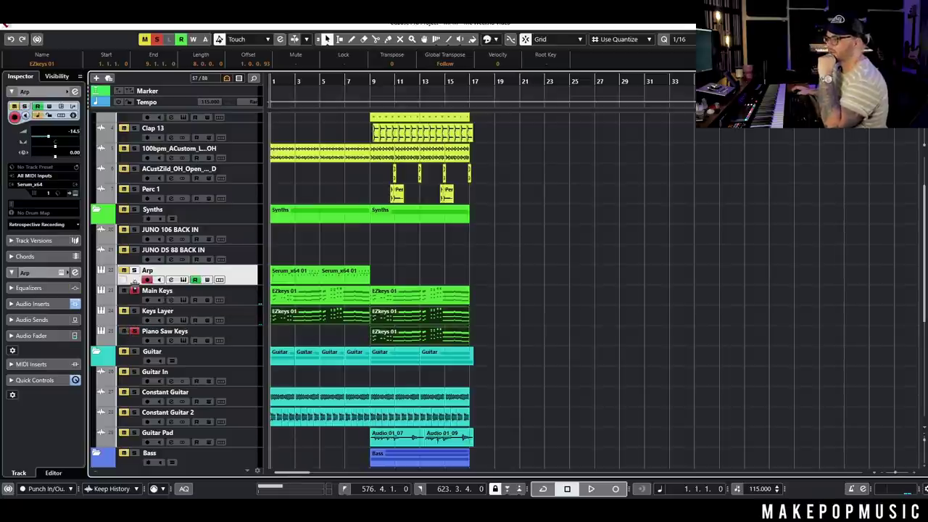
{"action": "left_click", "coordinate": [183, 340]}
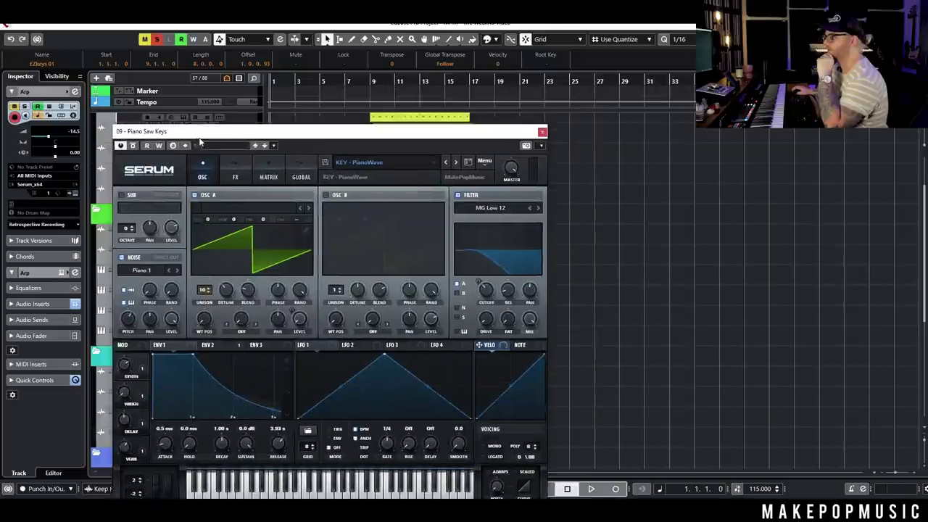
{"action": "left_click", "coordinate": [383, 165]}
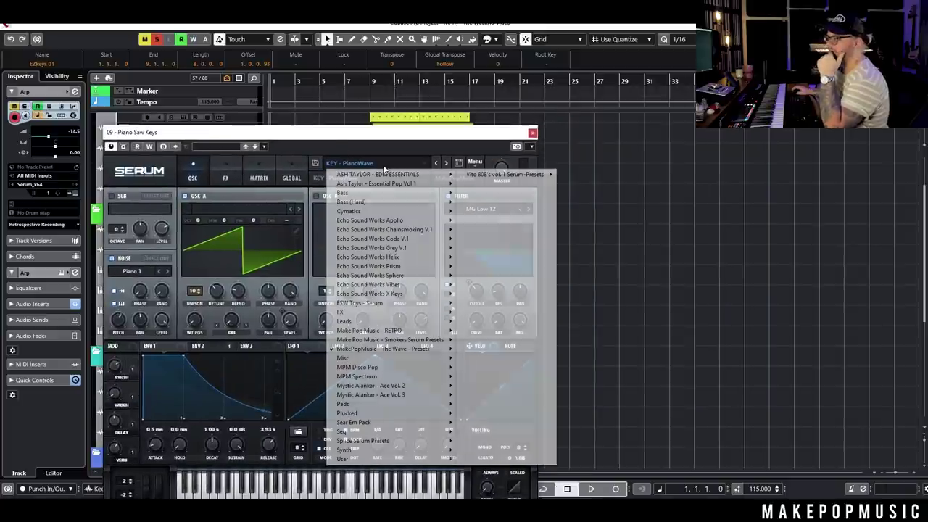
{"action": "mouse_move", "coordinate": [391, 348]}
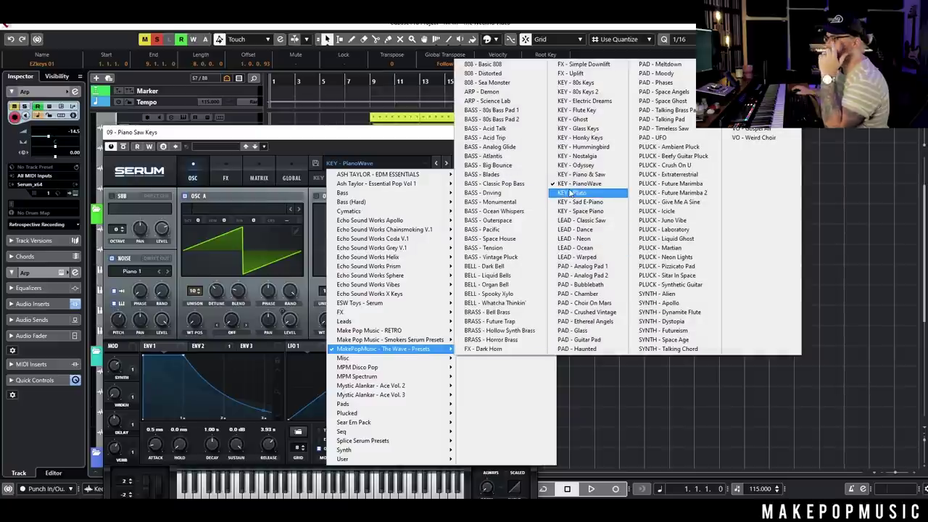
{"action": "left_click", "coordinate": [519, 137]}
{"action": "left_click", "coordinate": [532, 134]}
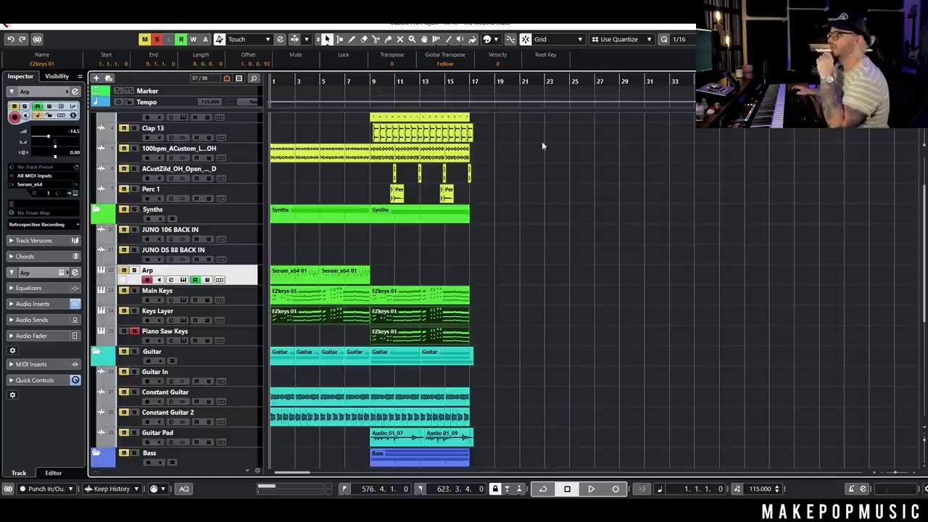
- Play Piano Saw Keys soloed from bar 9, adding Keys Layer and Main Keys to the solo during playback
{"action": "left_click", "coordinate": [367, 385]}
{"action": "scroll", "coordinate": [382, 256], "scroll_direction": "up", "scroll_amount": 3}
{"action": "left_click", "coordinate": [356, 81]}
{"action": "key", "text": "space"}
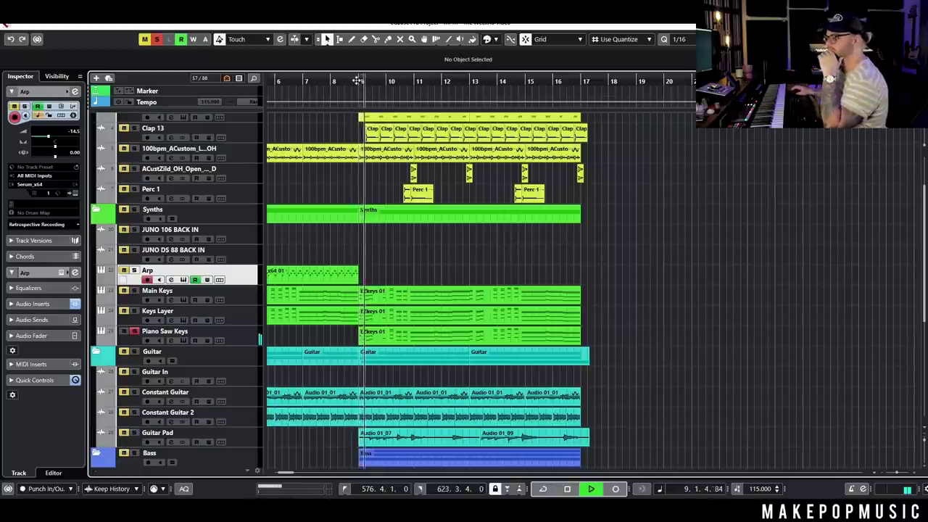
{"action": "left_click", "coordinate": [134, 310]}
{"action": "left_click", "coordinate": [134, 291]}
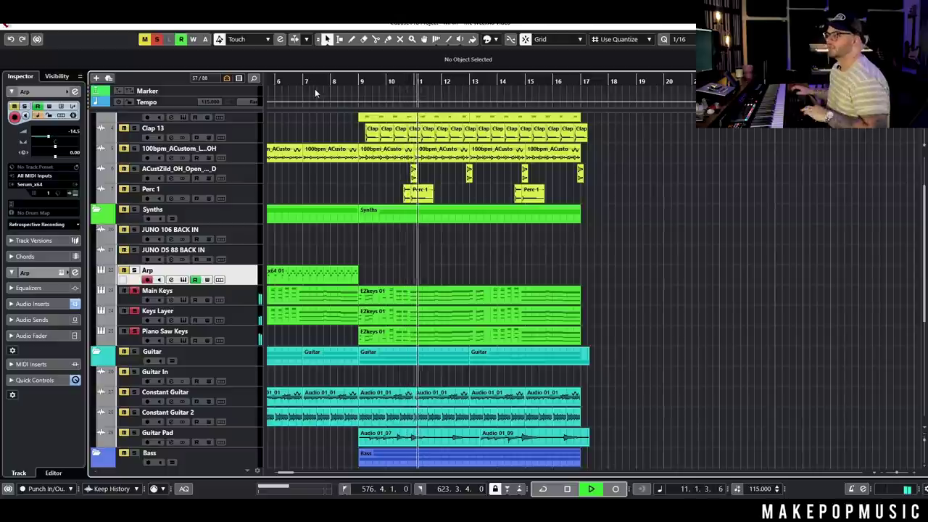
{"action": "key", "text": "space"}
- Deactivate all solos and play the full arrangement from bar 7 into the section at bar 9
{"action": "left_click", "coordinate": [157, 40]}
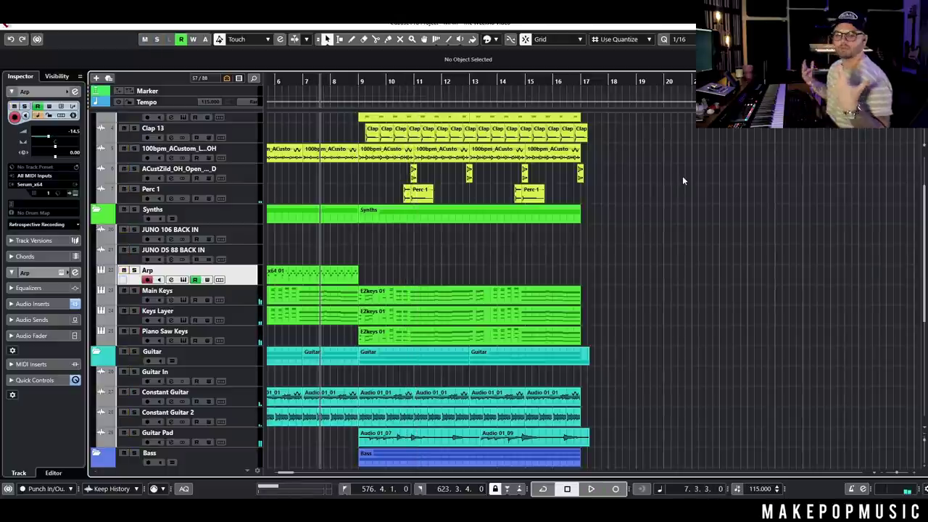
{"action": "key", "text": "space"}
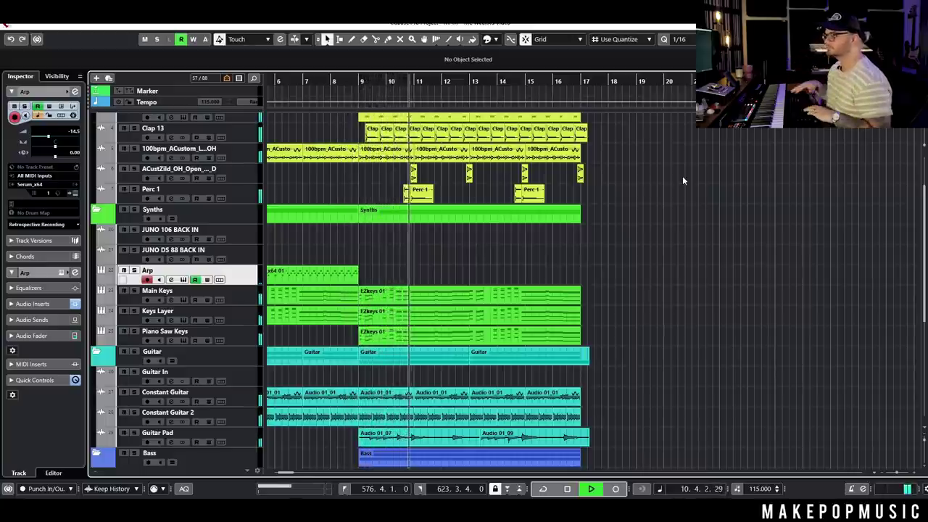
{"action": "key", "text": "space"}
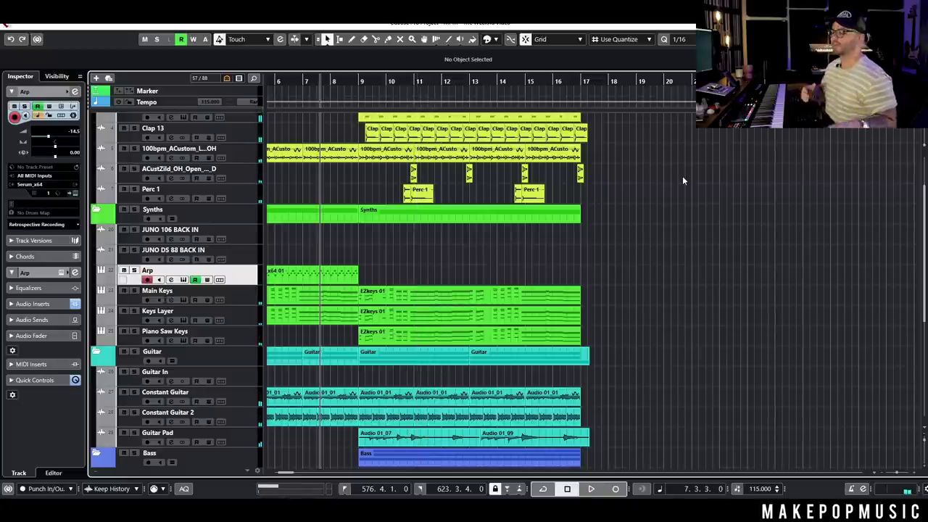
- Examine the chord notes of the Main Keys part at bars 17 to 21 in the MIDI editor and play them
{"action": "key", "text": "shift+f"}
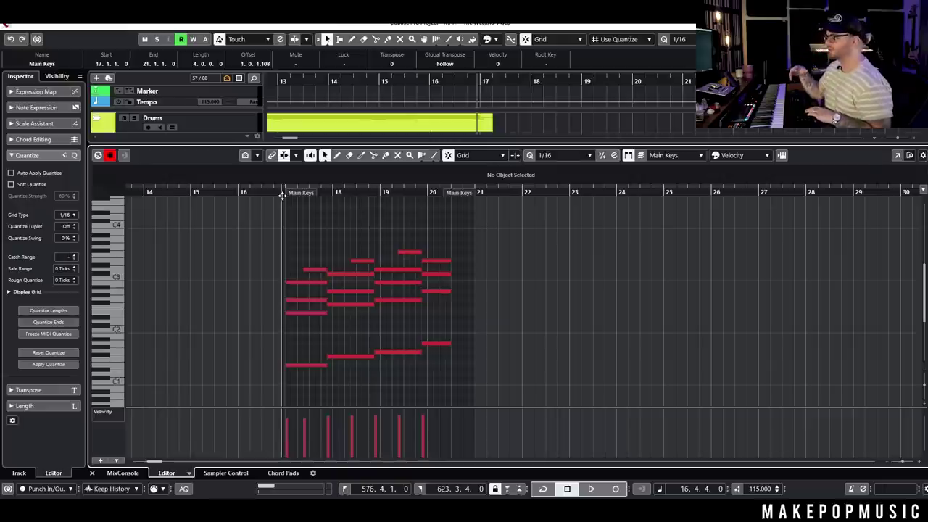
{"action": "left_click_drag", "start_coordinate": [248, 201], "coordinate": [306, 207]}
{"action": "key", "text": "space"}
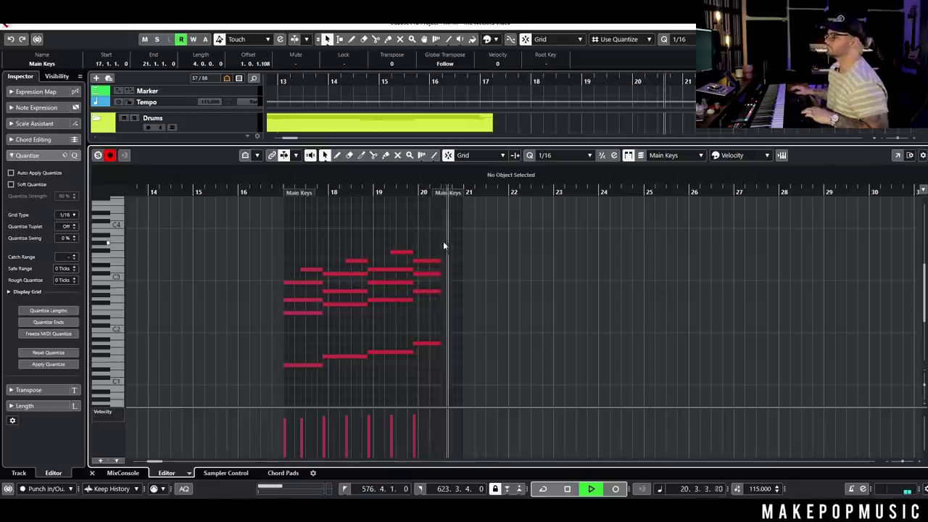
{"action": "key", "text": "space"}
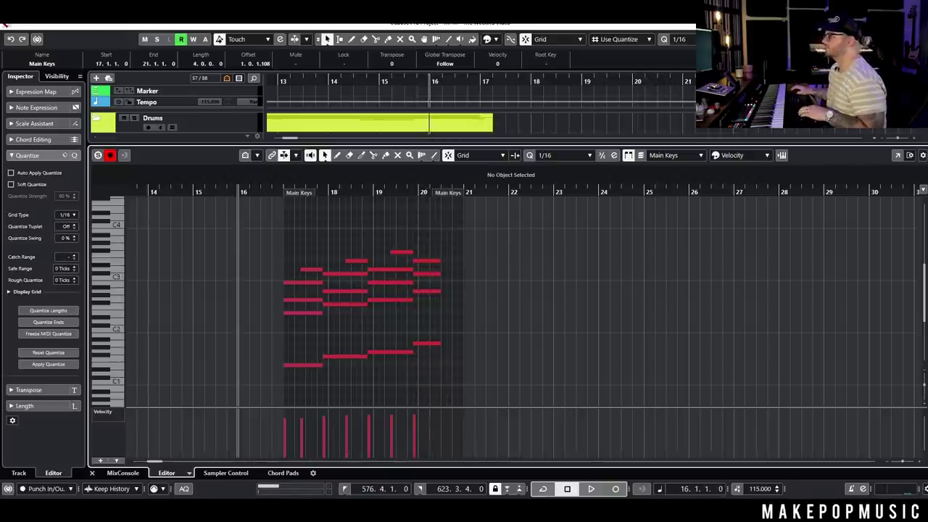
{"action": "key", "text": "ctrl+e"}
- Copy the first Serum_x64 01 part on the Arp track so that it starts at bar 17
{"action": "key", "text": "g"}
{"action": "key", "text": "g"}
{"action": "key", "text": "g"}
{"action": "key", "text": "g"}
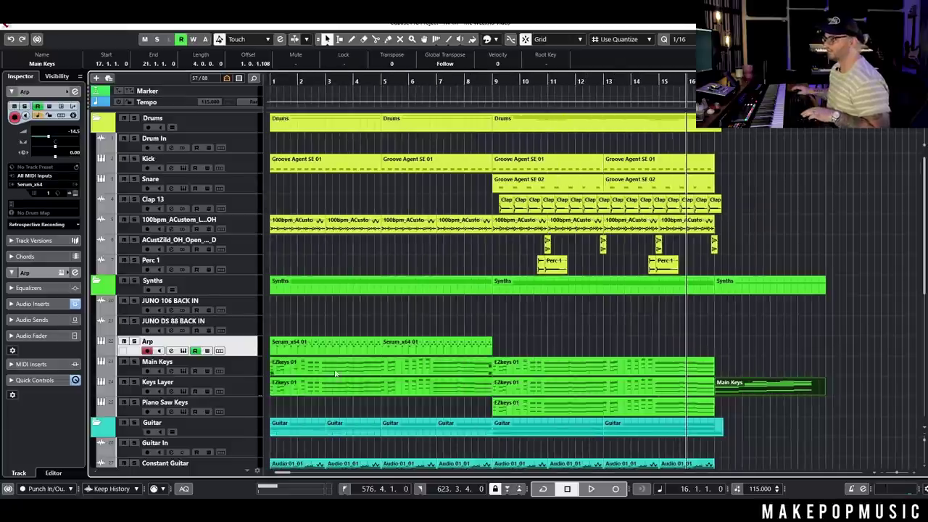
{"action": "left_click", "coordinate": [299, 351]}
{"action": "key", "text": "ctrl+v"}
{"action": "key", "text": "h"}
{"action": "key", "text": "h"}
{"action": "key", "text": "h"}
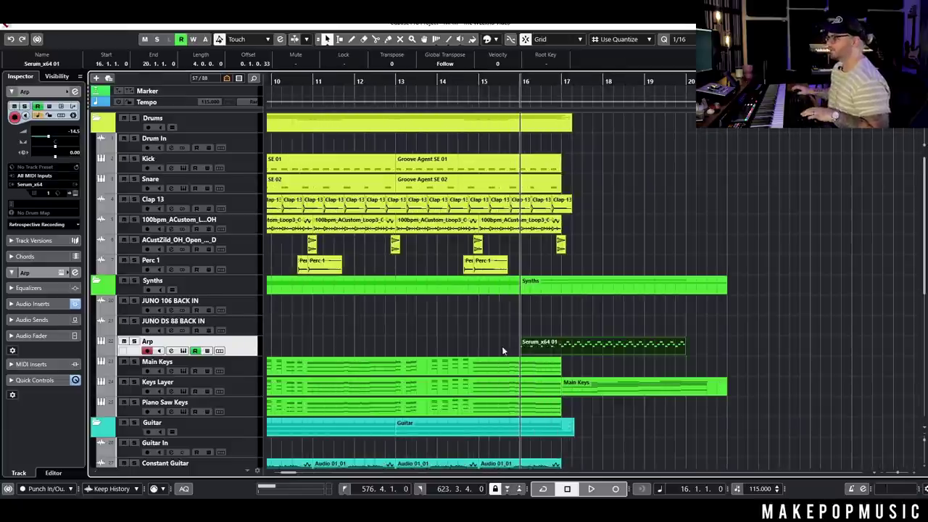
{"action": "left_click_drag", "start_coordinate": [551, 347], "coordinate": [592, 347]}
- Play Bridge Keys soloed from just before bar 17 with Serum's KEY - Honky Keys preset, and close the plug-in
{"action": "left_click", "coordinate": [633, 388]}
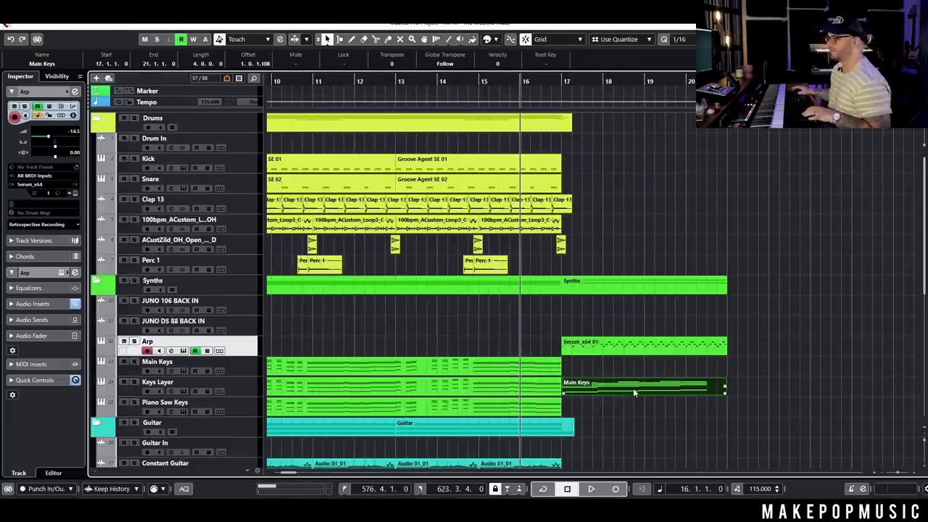
{"action": "key", "text": "g"}
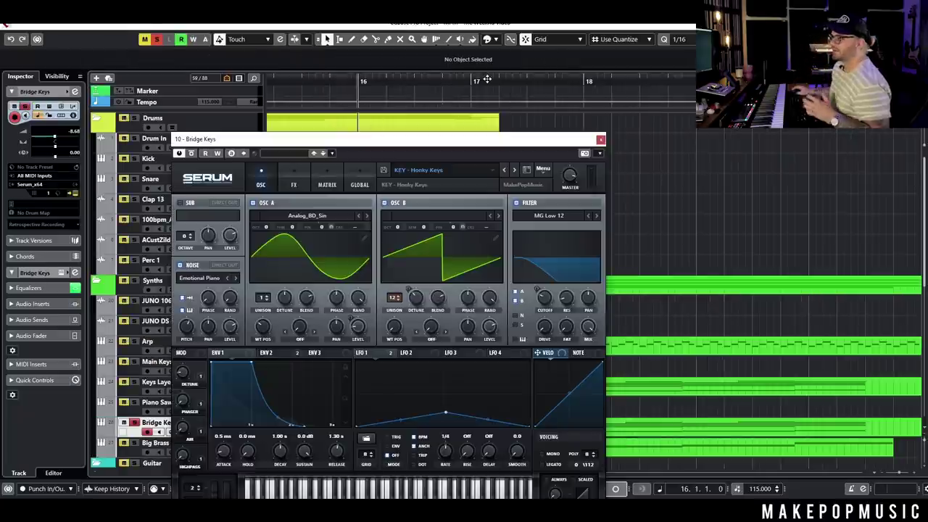
{"action": "left_click", "coordinate": [462, 95]}
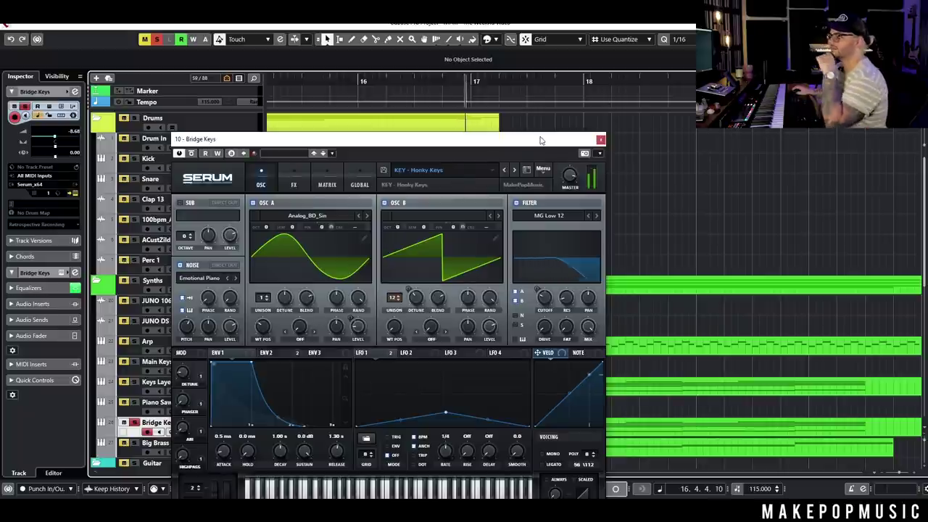
{"action": "left_click", "coordinate": [600, 140]}
{"action": "key", "text": "space"}
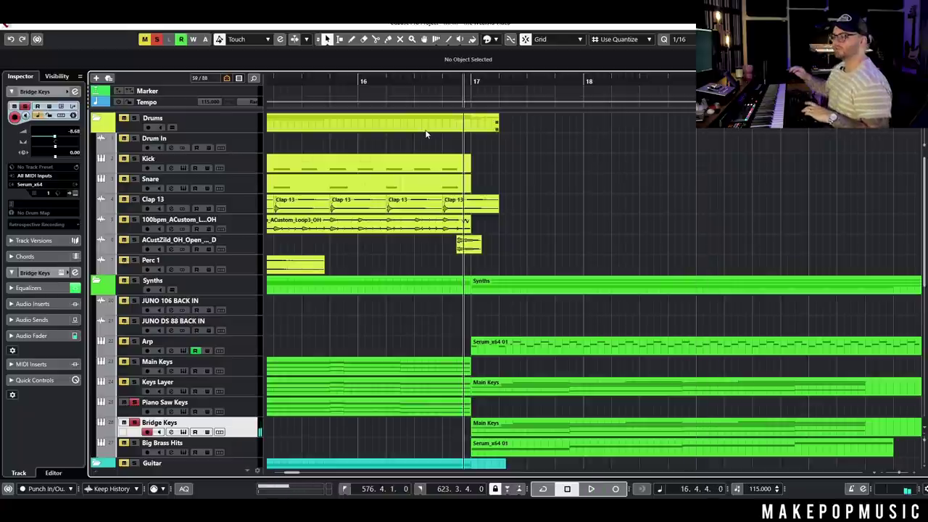
- Play the bar 17 section with Keys Layer, Piano Saw Keys and Bridge Keys soloed, and deactivate all solos
{"action": "key", "text": "space"}
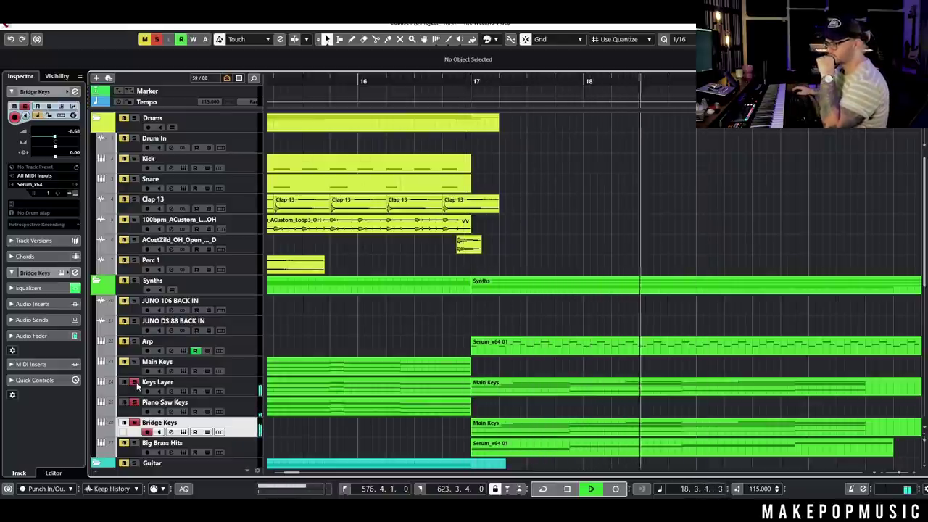
{"action": "key", "text": "g"}
{"action": "key", "text": "g"}
{"action": "key", "text": "space"}
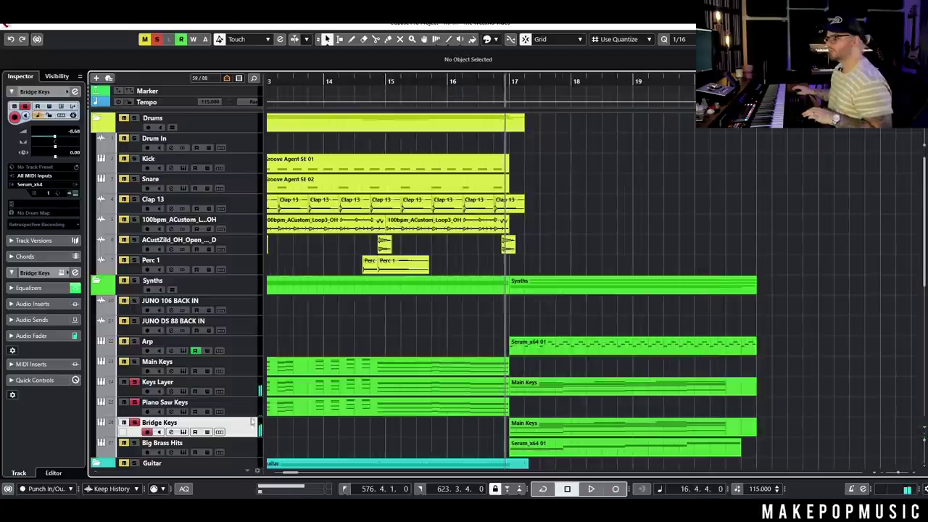
{"action": "left_click", "coordinate": [156, 39]}
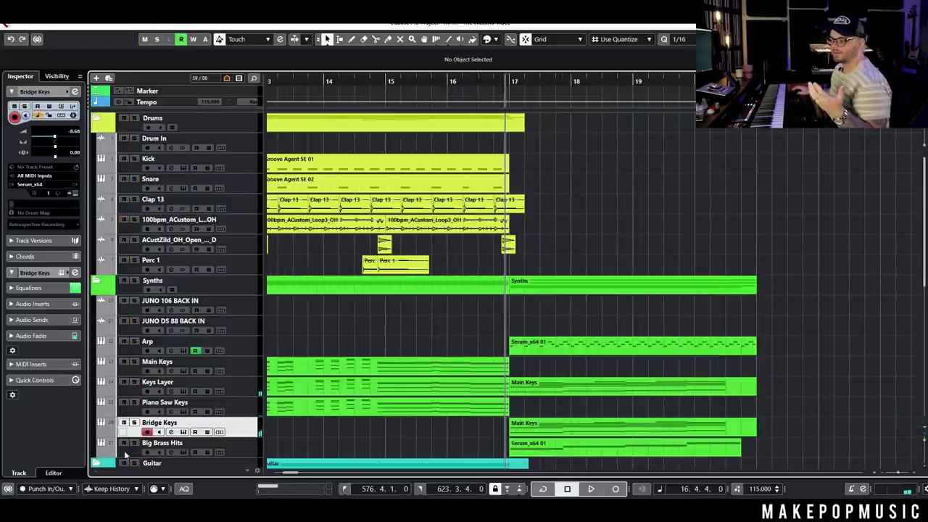
- Solo Big Brass Hits, play the bar 17 section with Serum's BRASS - Future Trap preset, and close the plug-in
{"action": "left_click", "coordinate": [133, 443]}
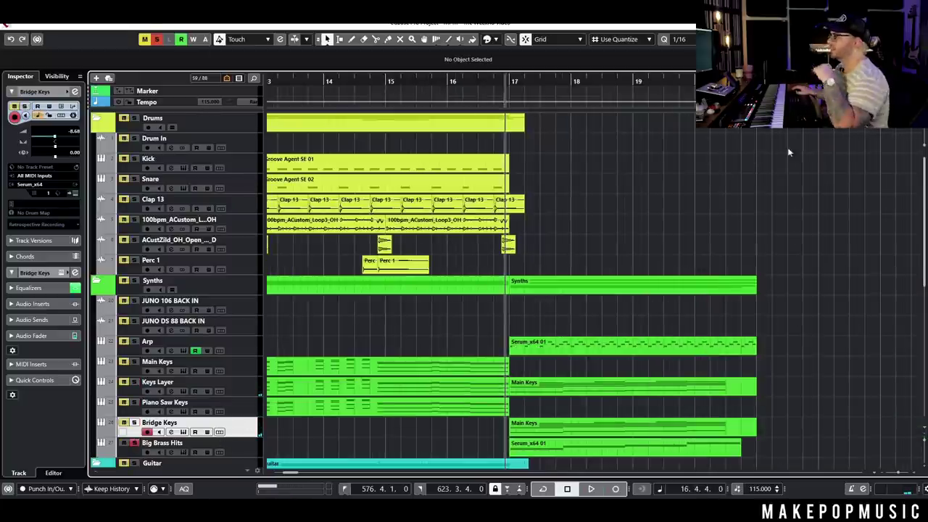
{"action": "left_click", "coordinate": [184, 452]}
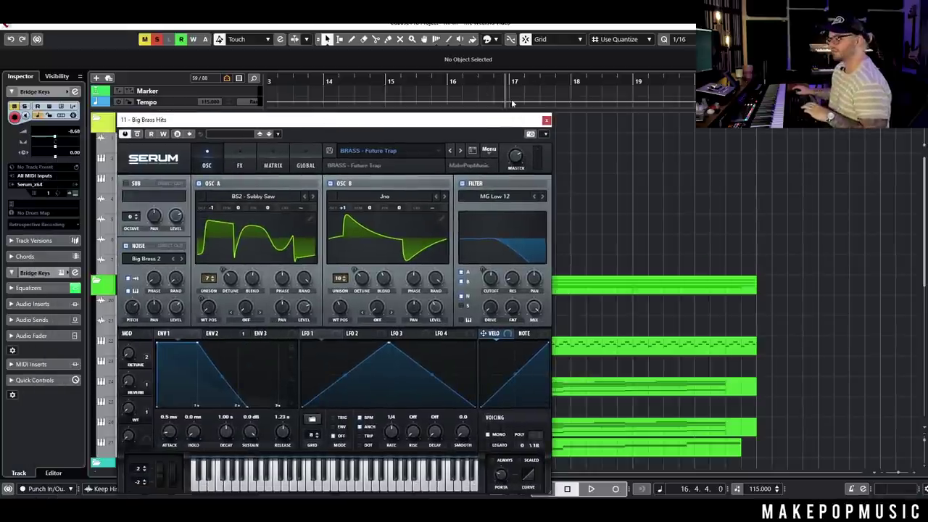
{"action": "key", "text": "space"}
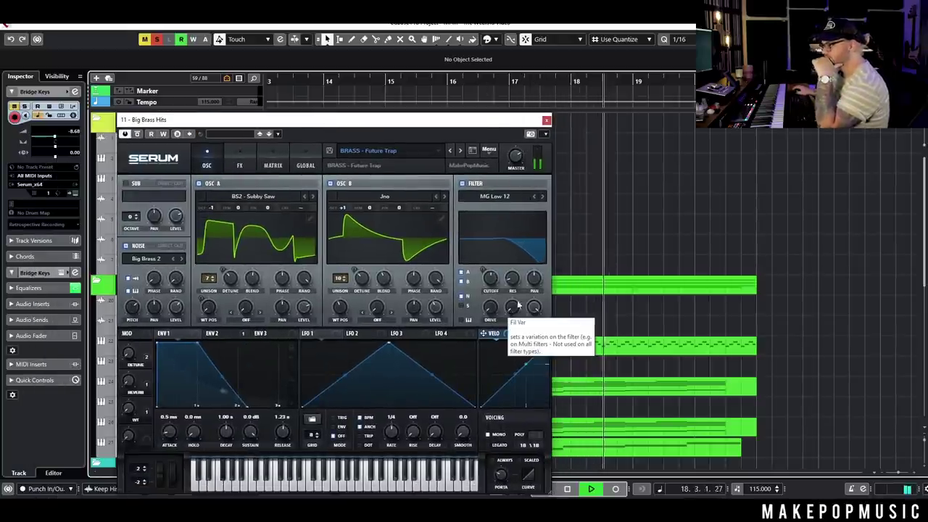
{"action": "left_click", "coordinate": [546, 120]}
{"action": "key", "text": "space"}
{"action": "key", "text": "g"}
{"action": "key", "text": "g"}
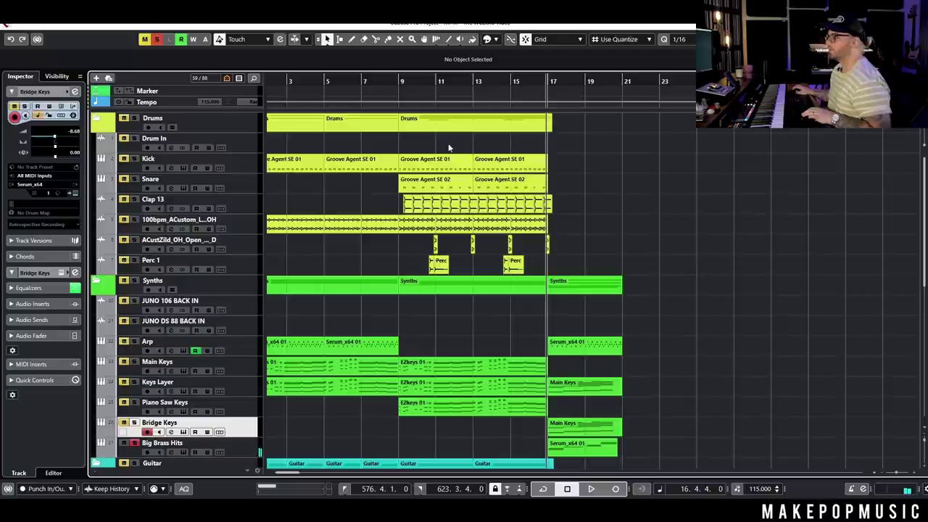
- Clear all mutes and solos and play the full arrangement from bar 15 through the bridge
{"action": "left_click", "coordinate": [517, 90]}
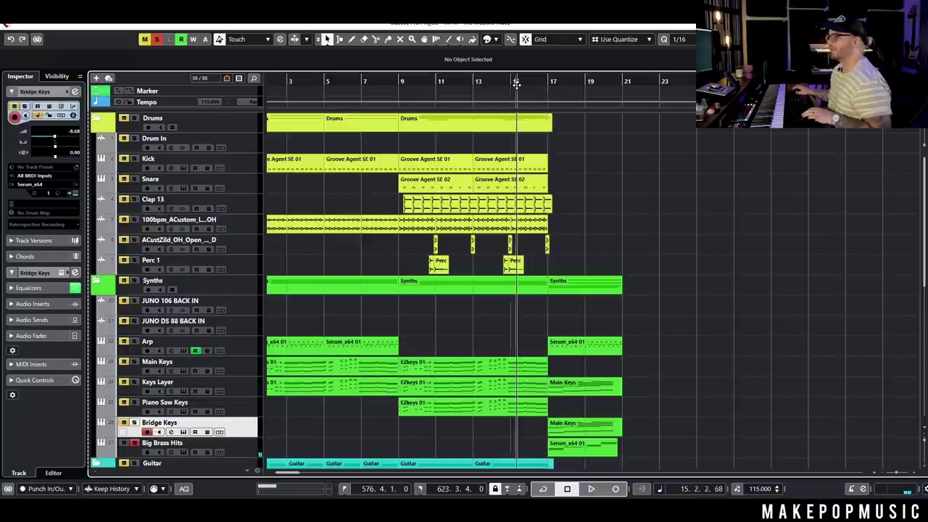
{"action": "left_click", "coordinate": [151, 42]}
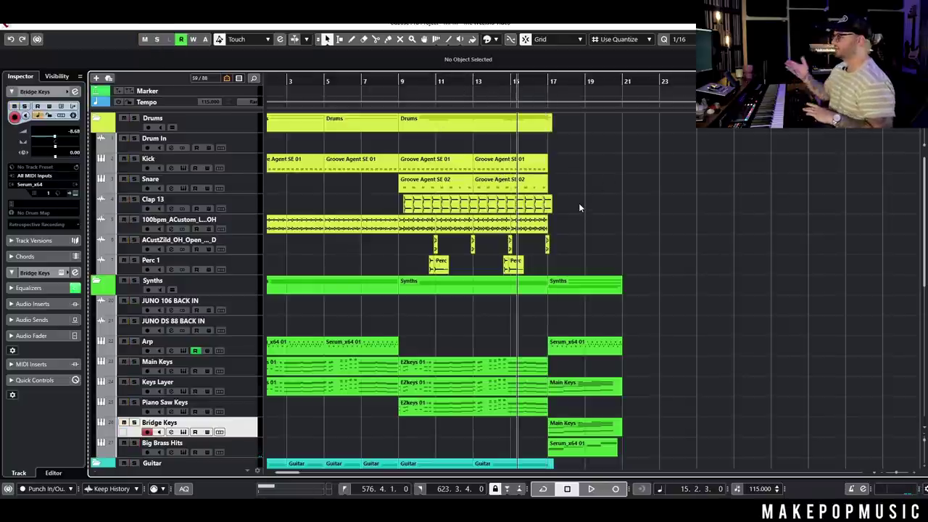
{"action": "key", "text": "space"}
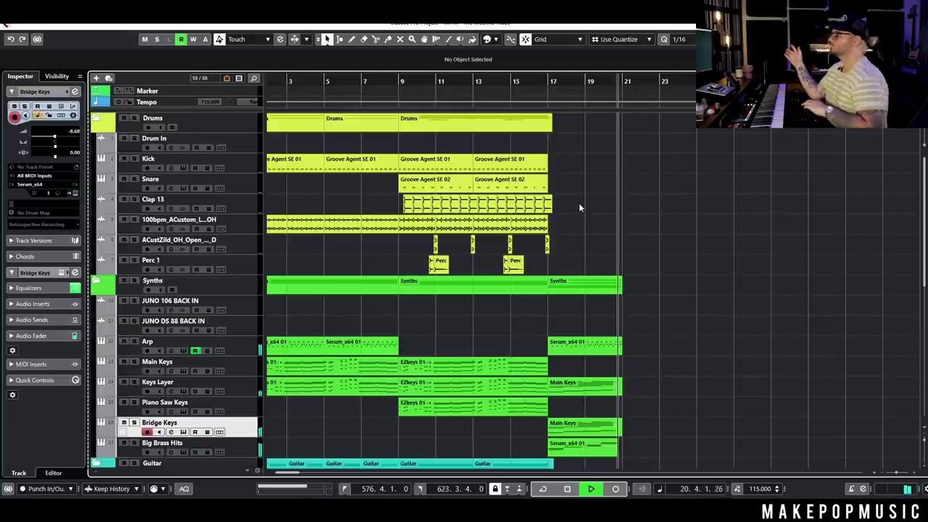
{"action": "key", "text": "space"}
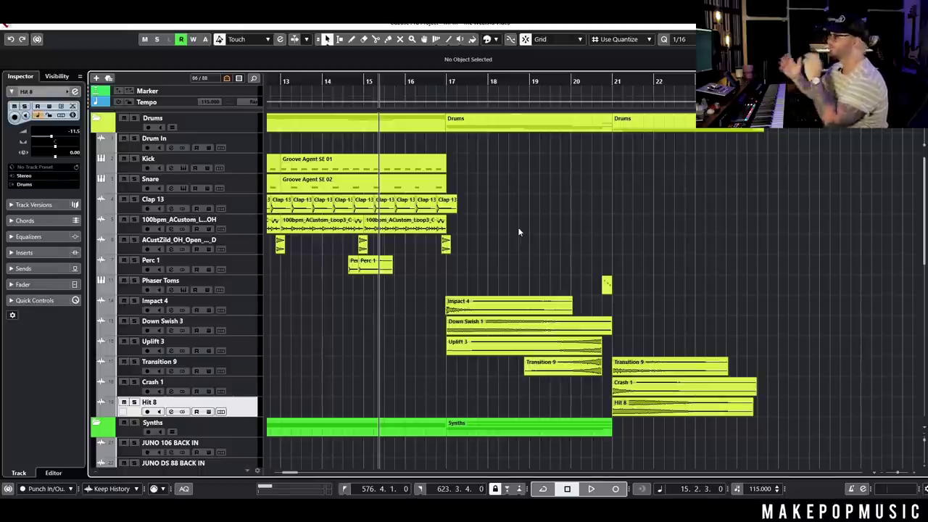
- Play the bridge from bar 15 past bar 21 with the impact, swish, uplift, transition and crash effects
{"action": "key", "text": "space"}
{"action": "key", "text": "h"}
{"action": "key", "text": "g"}
{"action": "key", "text": "g"}
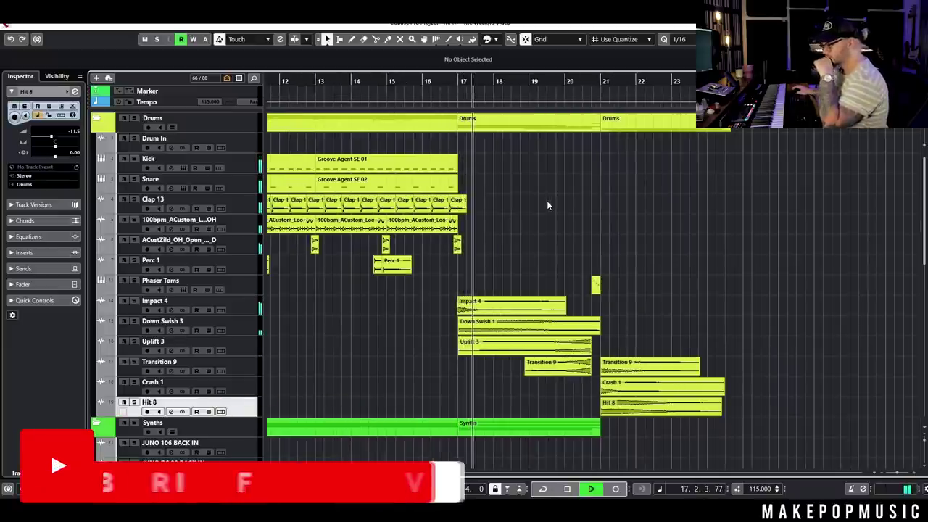
{"action": "scroll", "coordinate": [623, 210], "scroll_direction": "down", "scroll_amount": 4}
{"action": "scroll", "coordinate": [645, 185], "scroll_direction": "up", "scroll_amount": 2}
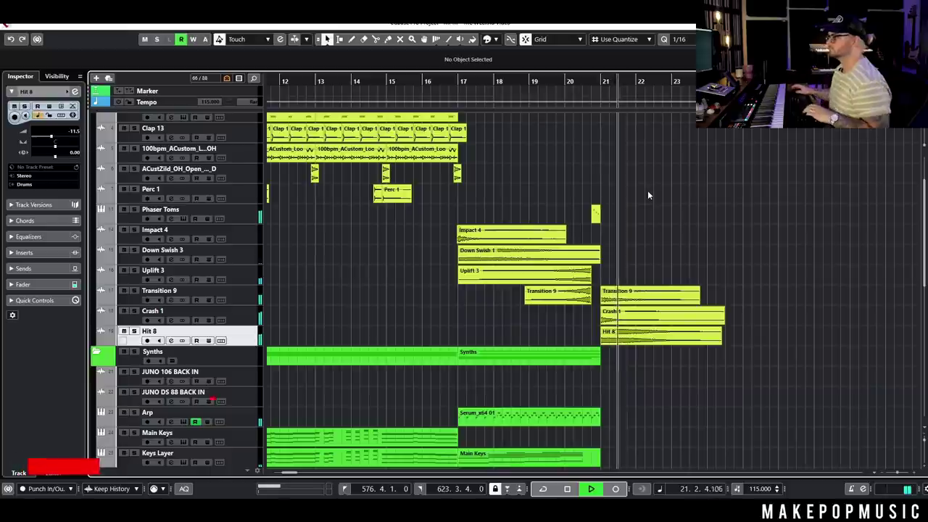
{"action": "key", "text": "space"}
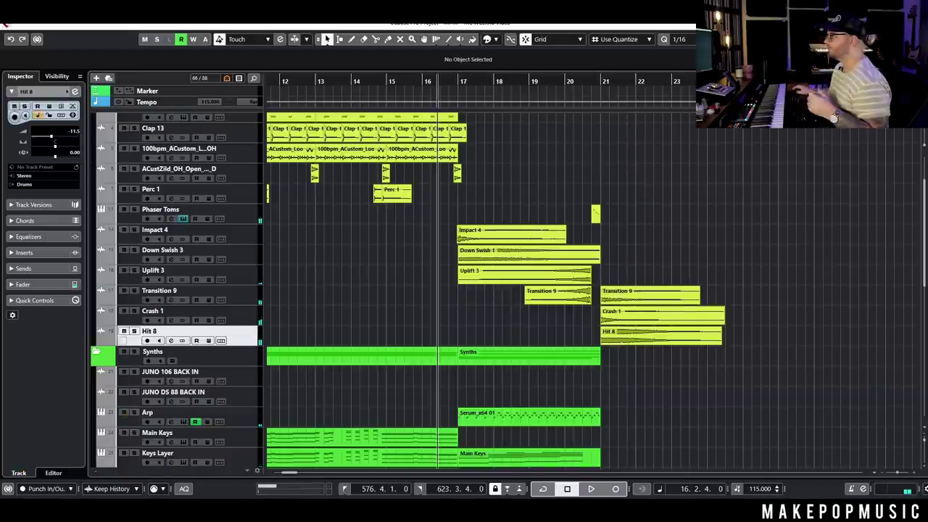
- Open the Phaser Toms instrument and its channel settings, and move the instrument window clear of the tom event
{"action": "left_click", "coordinate": [184, 218]}
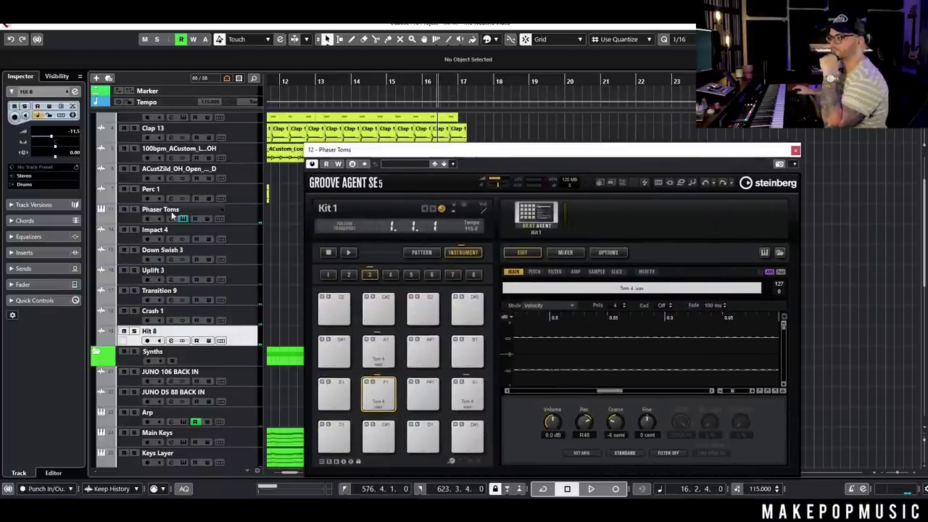
{"action": "left_click", "coordinate": [169, 226]}
{"action": "left_click", "coordinate": [194, 219]}
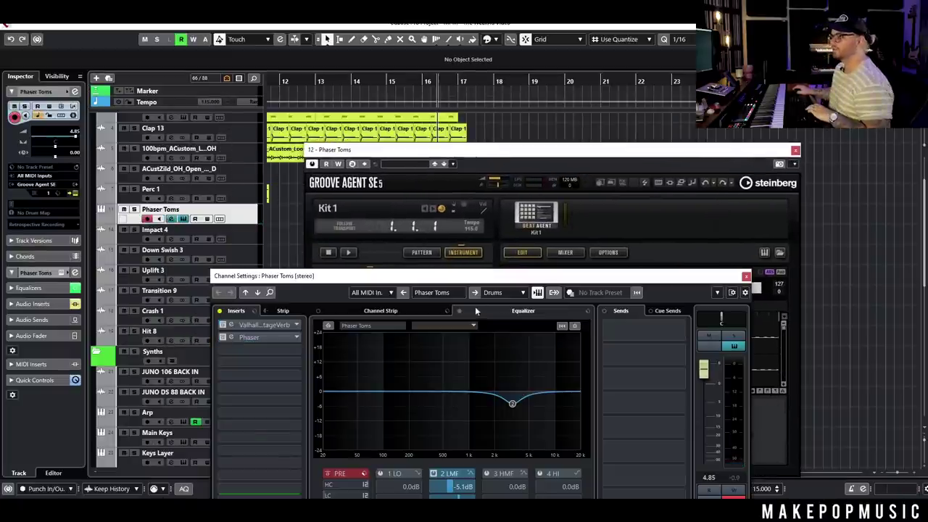
{"action": "left_click_drag", "start_coordinate": [773, 154], "coordinate": [575, 311]}
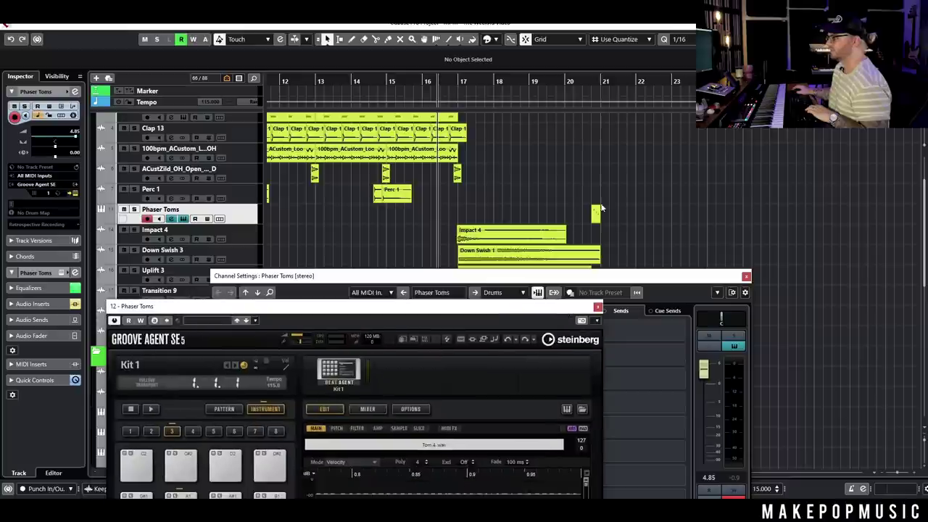
- Solo the Phaser Toms track, play the fill just before bar 21, and close both of its windows
{"action": "left_click", "coordinate": [587, 81]}
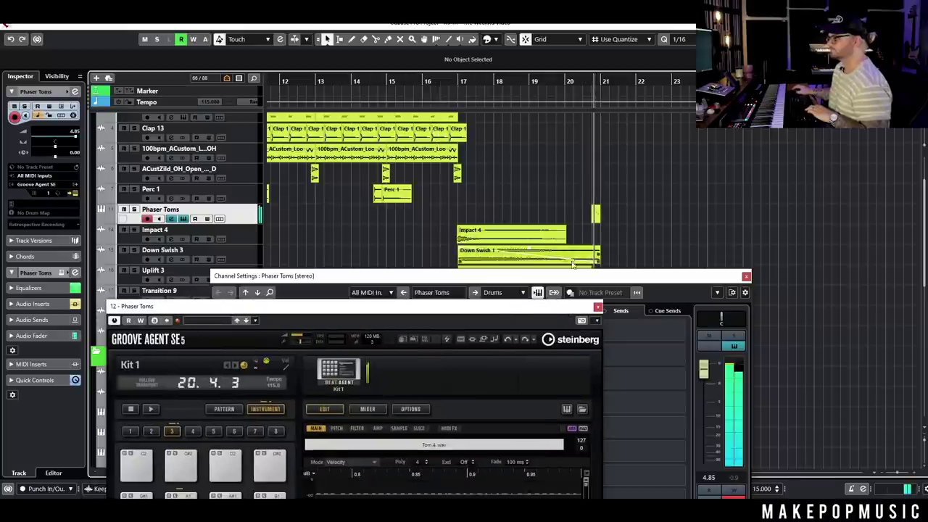
{"action": "left_click", "coordinate": [733, 336]}
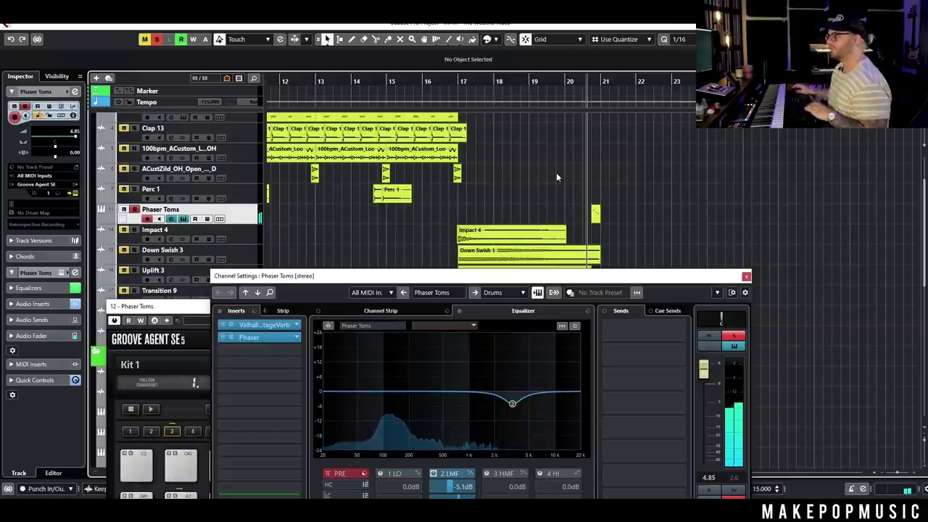
{"action": "key", "text": "space"}
{"action": "key", "text": "space"}
{"action": "left_click", "coordinate": [746, 276]}
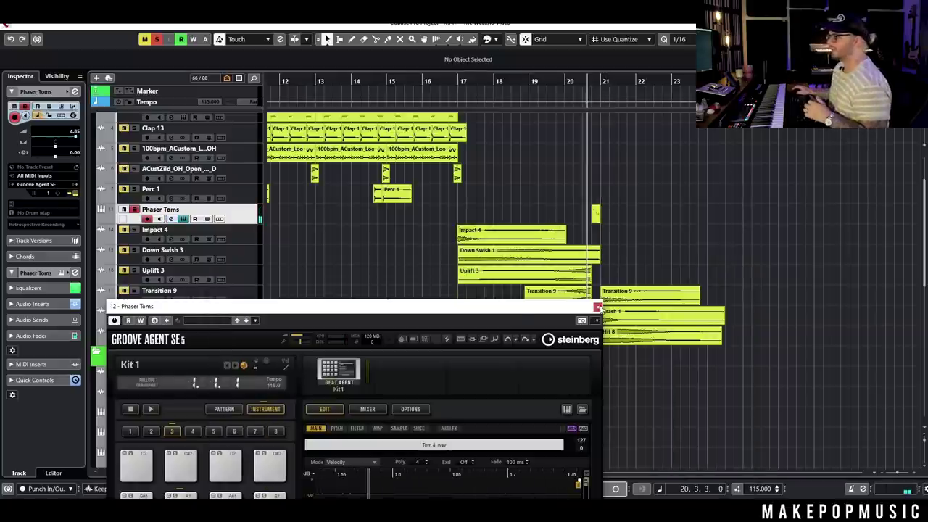
{"action": "left_click", "coordinate": [599, 308]}
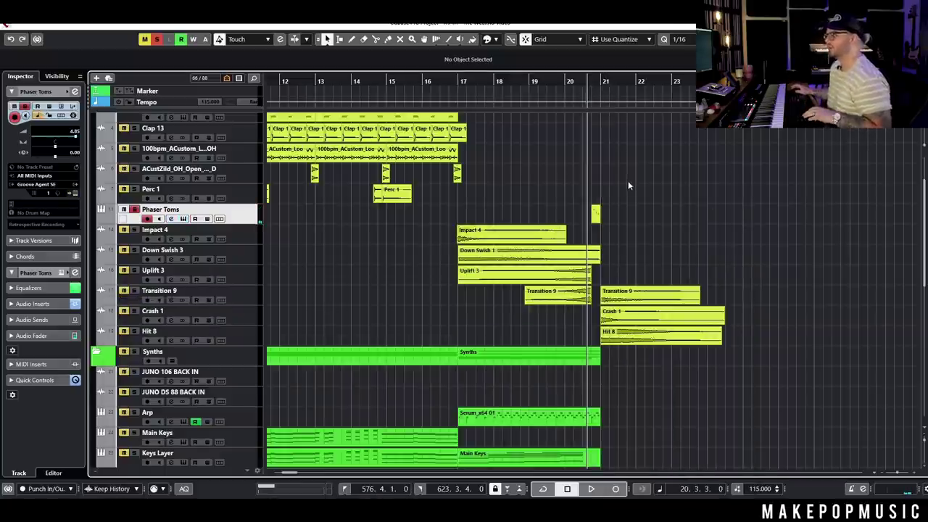
- Duplicate the kick, snare, clap, hi-hat and Perc 1 parts from bars 9–17 into the section starting at bar 21
{"action": "scroll", "coordinate": [442, 232], "scroll_direction": "down", "scroll_amount": 4}
{"action": "scroll", "coordinate": [454, 245], "scroll_direction": "up", "scroll_amount": 2}
{"action": "left_click_drag", "start_coordinate": [451, 270], "coordinate": [361, 174]}
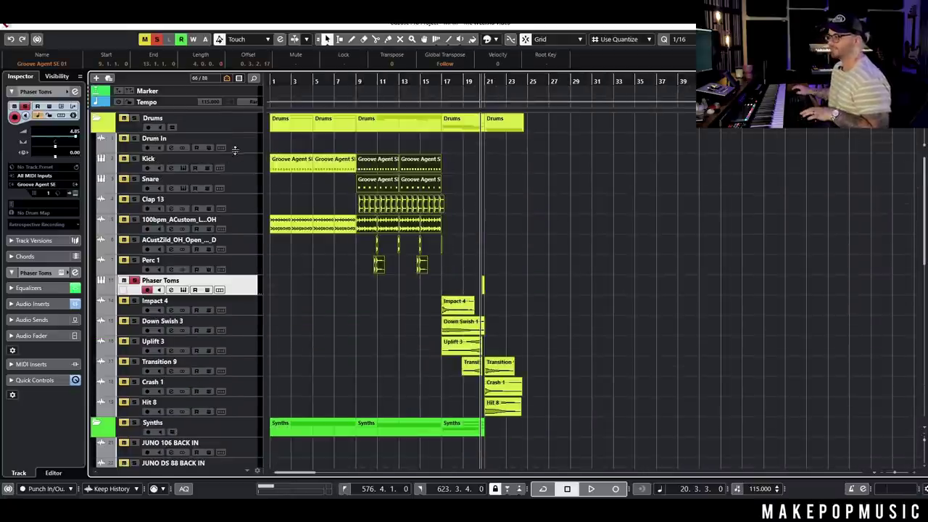
{"action": "key", "text": "ctrl+d"}
{"action": "key", "text": "h"}
{"action": "key", "text": "h"}
{"action": "mouse_move", "coordinate": [537, 168]}
{"action": "left_mouse_down"}
{"action": "mouse_move", "coordinate": [659, 164]}
{"action": "mouse_move", "coordinate": [548, 171]}
{"action": "left_mouse_up"}
{"action": "scroll", "coordinate": [541, 171], "scroll_direction": "up", "scroll_amount": 5}
{"action": "mouse_move", "coordinate": [544, 173]}
{"action": "left_mouse_down"}
{"action": "mouse_move", "coordinate": [535, 165]}
{"action": "mouse_move", "coordinate": [534, 174]}
{"action": "left_mouse_up"}
{"action": "scroll", "coordinate": [534, 189], "scroll_direction": "down", "scroll_amount": 5}
{"action": "left_click", "coordinate": [576, 283]}
{"action": "scroll", "coordinate": [564, 258], "scroll_direction": "down", "scroll_amount": 2}
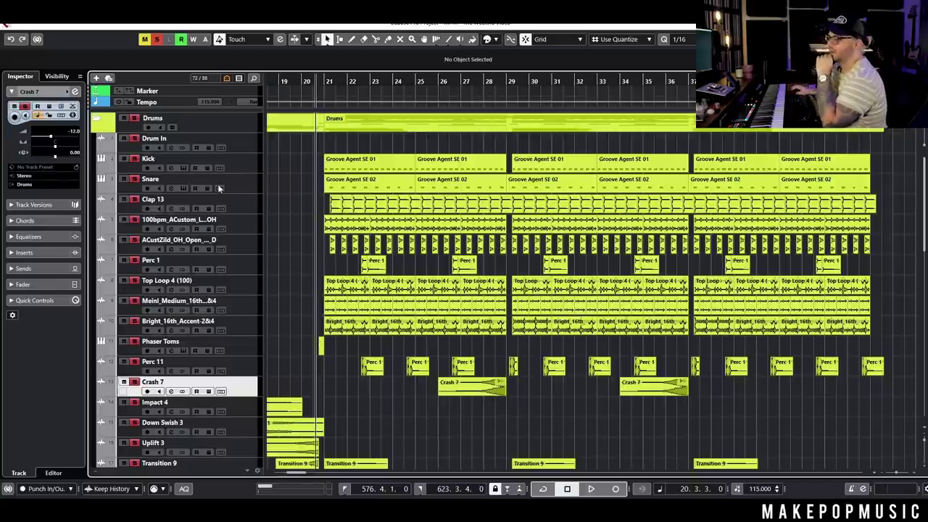
- Solo the 100bpm_ACustom and ACustZild open hi-hat tracks and play them into bar 21
{"action": "left_click", "coordinate": [225, 223]}
{"action": "left_click", "coordinate": [181, 246]}
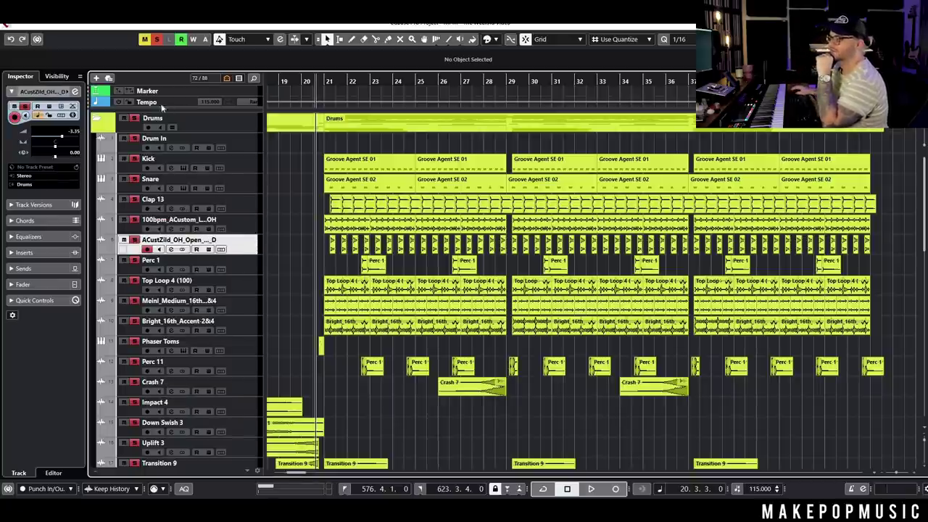
{"action": "left_click", "coordinate": [133, 220]}
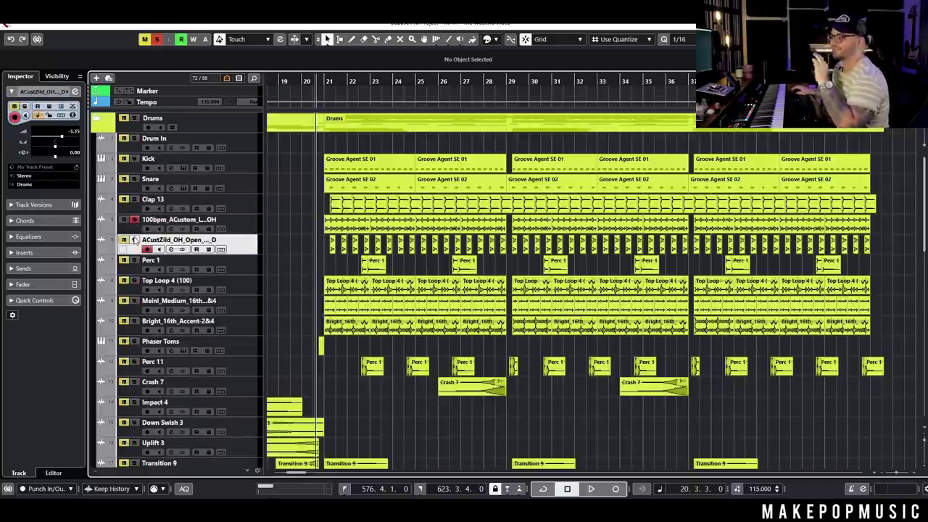
{"action": "key", "text": "h"}
{"action": "key", "text": "h"}
{"action": "key", "text": "space"}
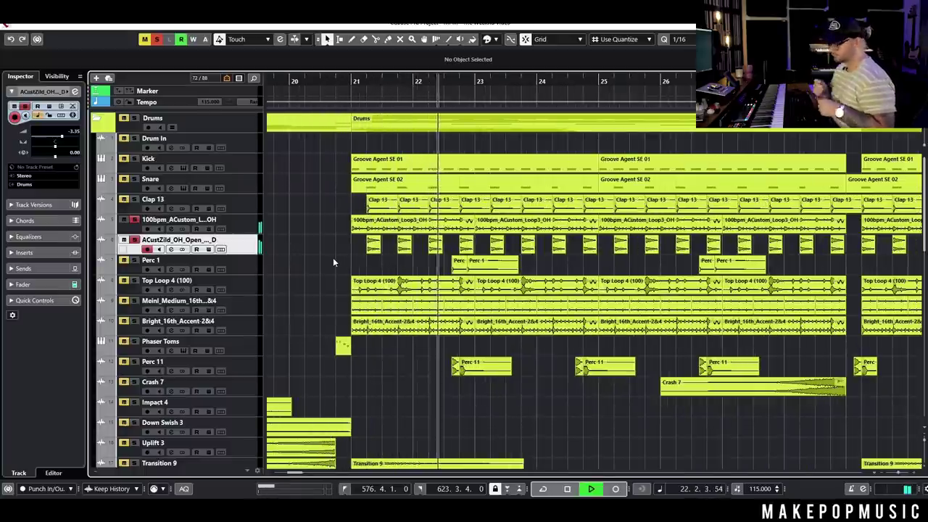
{"action": "key", "text": "space"}
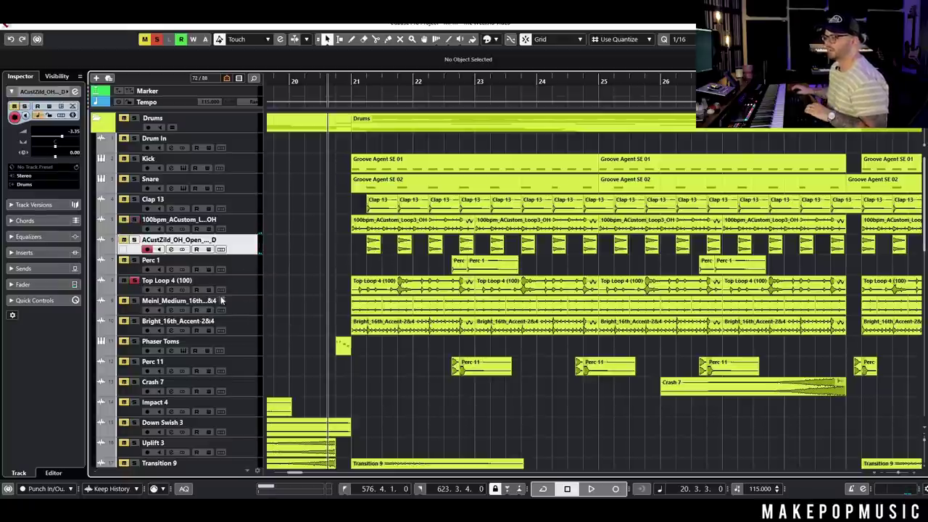
- Audition the soloed Top Loop 4 (100) track, first alone and again with the kick, snare, clap, hi-hats and Perc 1
{"action": "left_click", "coordinate": [259, 282]}
{"action": "key", "text": "space"}
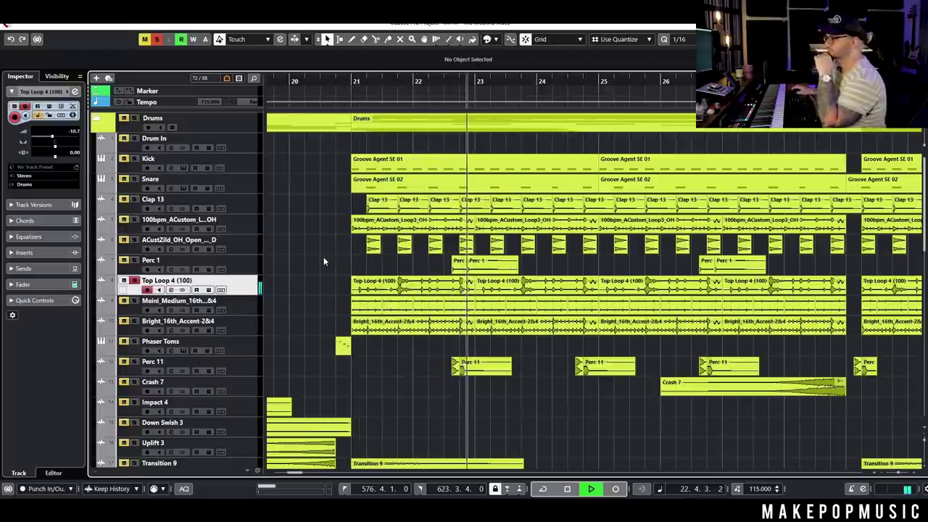
{"action": "key", "text": "space"}
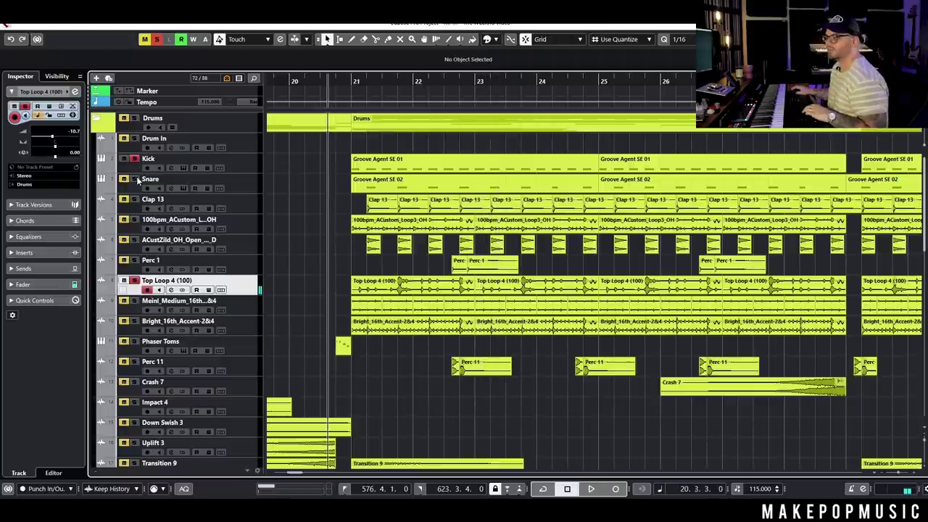
{"action": "left_click", "coordinate": [132, 211]}
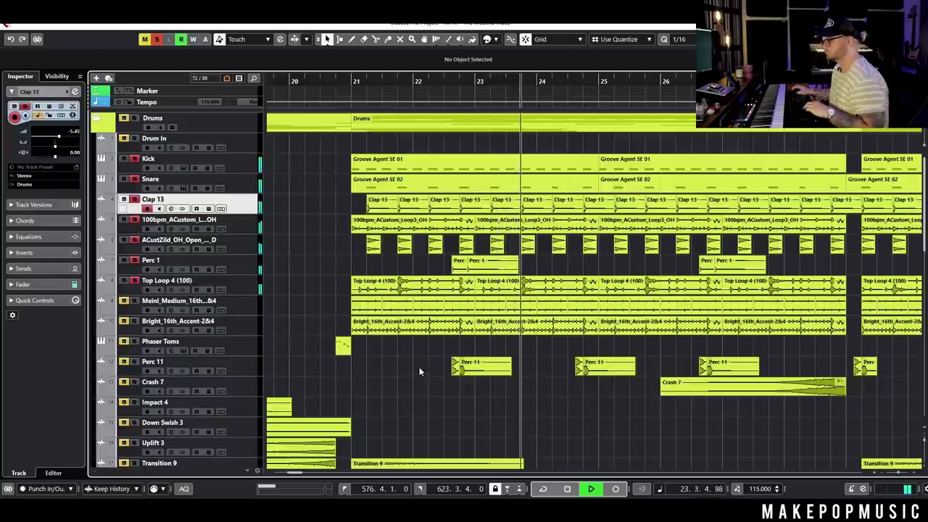
{"action": "key", "text": "space"}
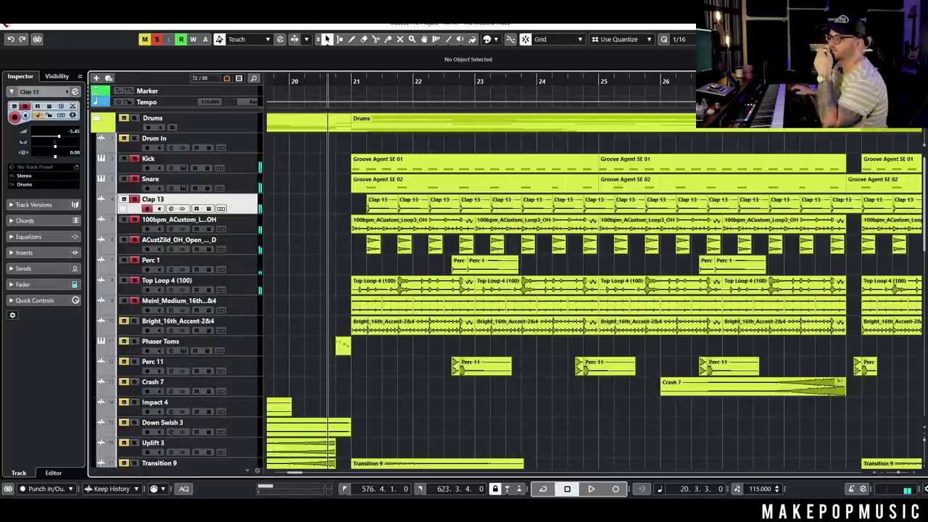
- Clear the solos, audition the Meinl_Medium and Bright_16th tracks soloed together, and add Perc 11 from bar 22
{"action": "left_click", "coordinate": [158, 40]}
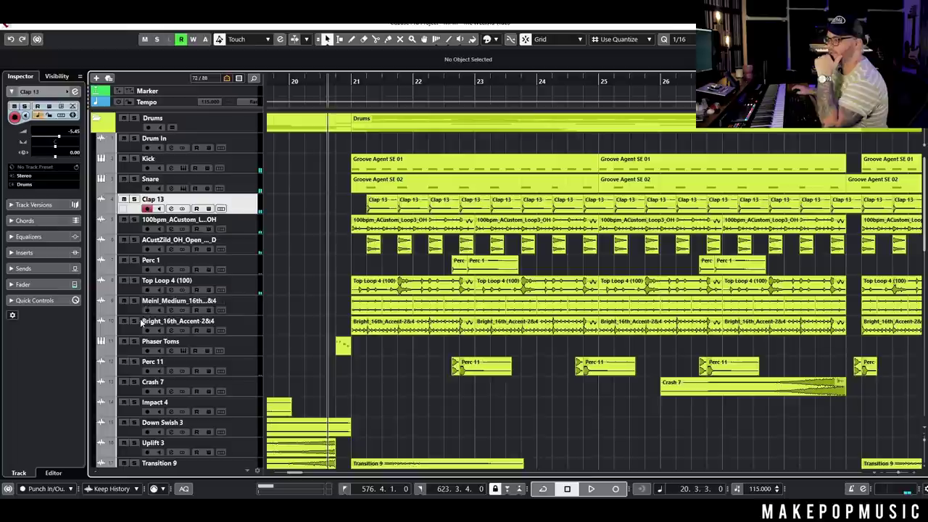
{"action": "left_click", "coordinate": [134, 321]}
{"action": "left_click", "coordinate": [137, 300]}
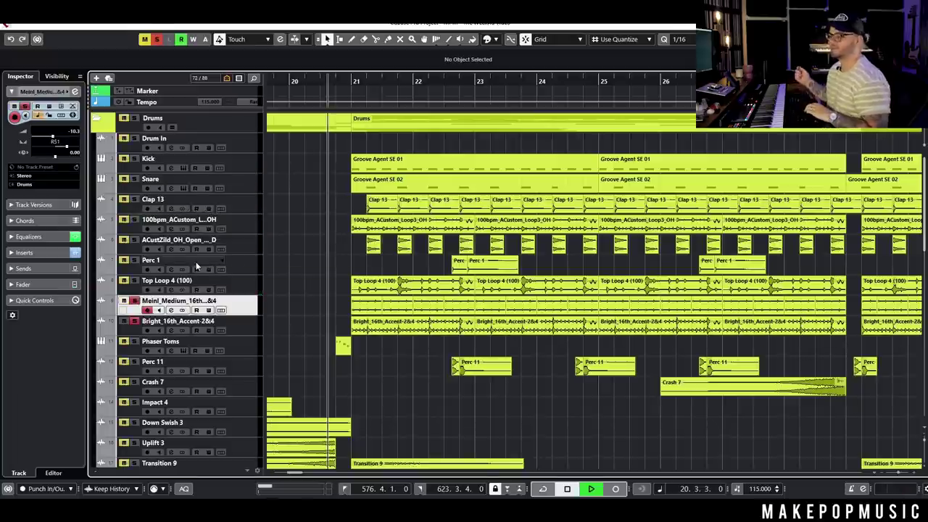
{"action": "key", "text": "space"}
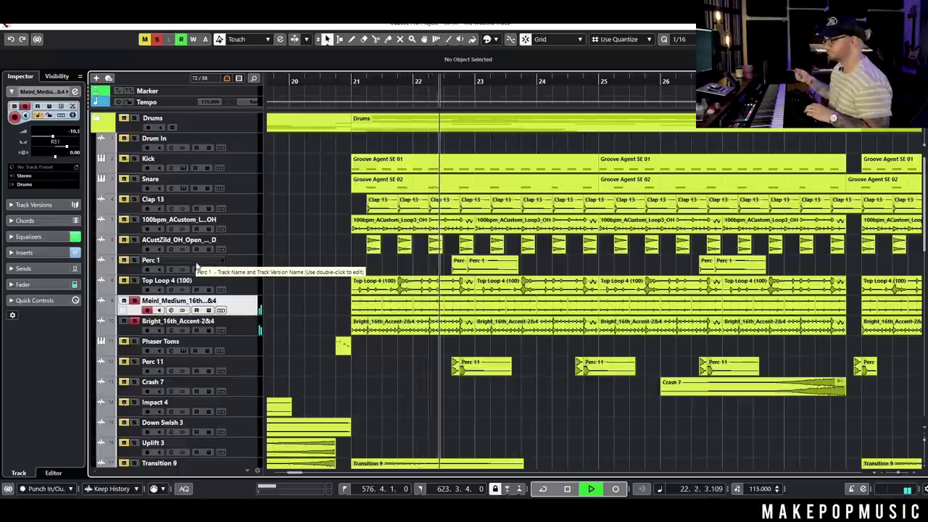
{"action": "key", "text": "space"}
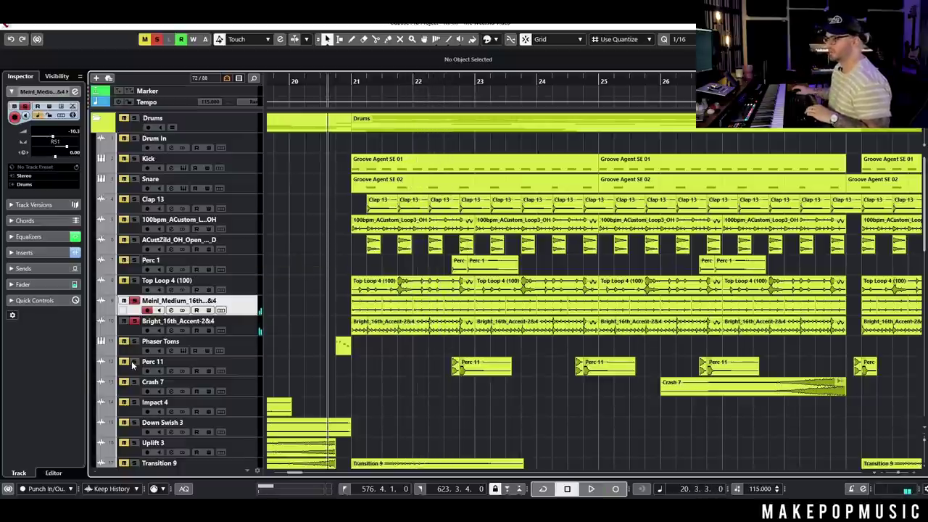
{"action": "key", "text": "space"}
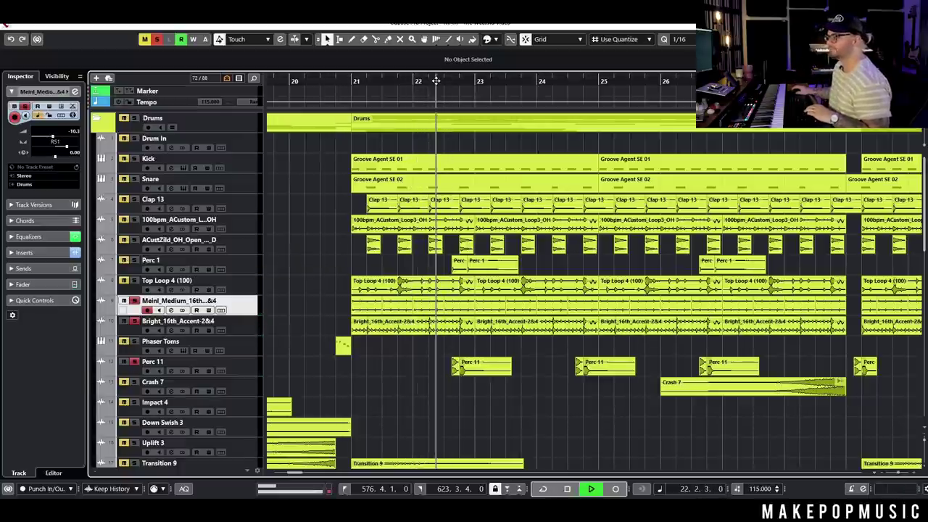
{"action": "key", "text": "g"}
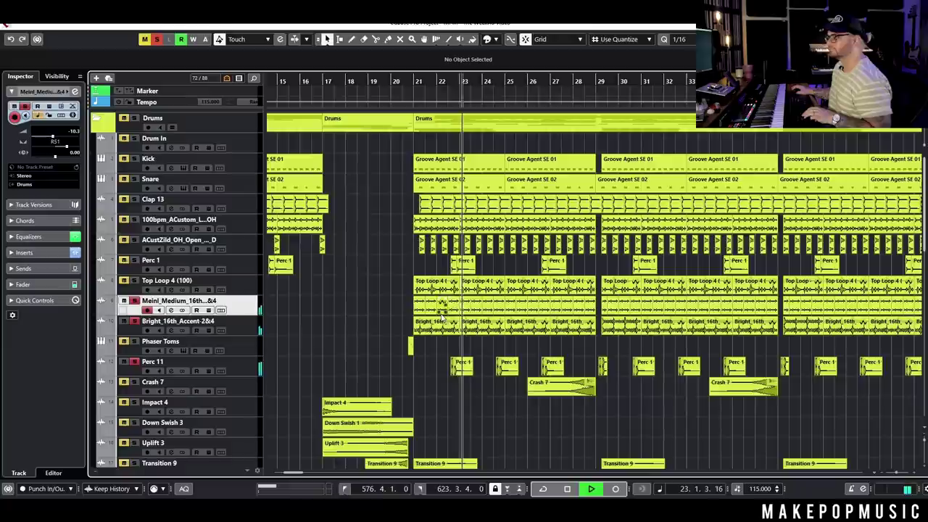
- Solo the Drums folder and audition the transition effects and hits leading from bar 20 into bar 21
{"action": "left_click", "coordinate": [137, 131]}
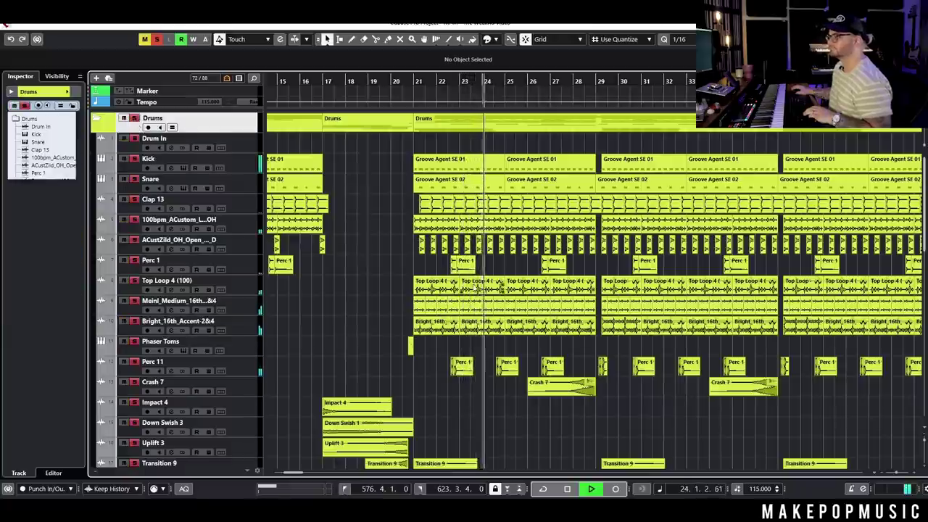
{"action": "scroll", "coordinate": [477, 279], "scroll_direction": "down", "scroll_amount": 3}
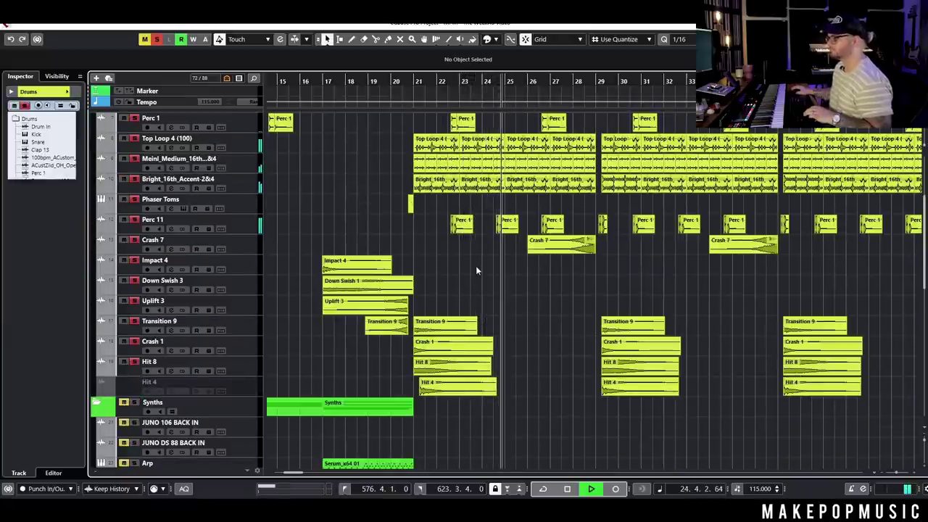
{"action": "key", "text": "space"}
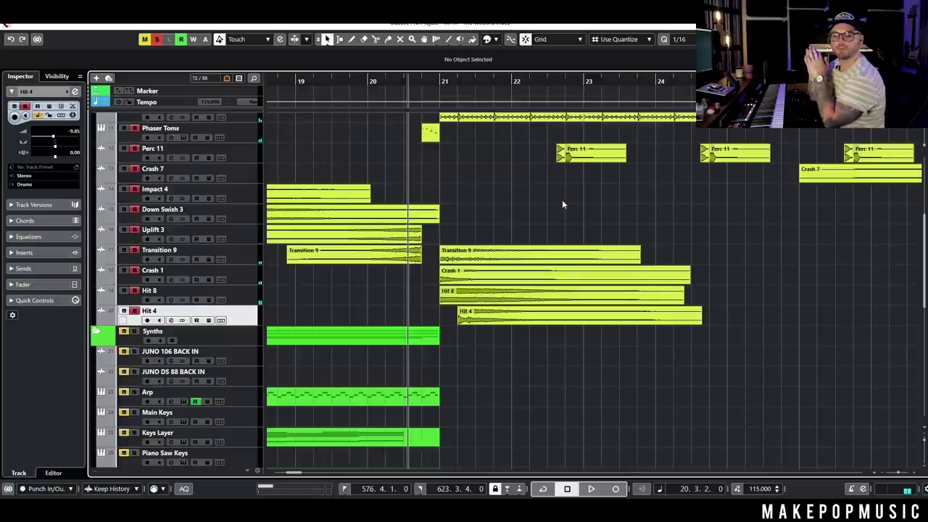
{"action": "key", "text": "space"}
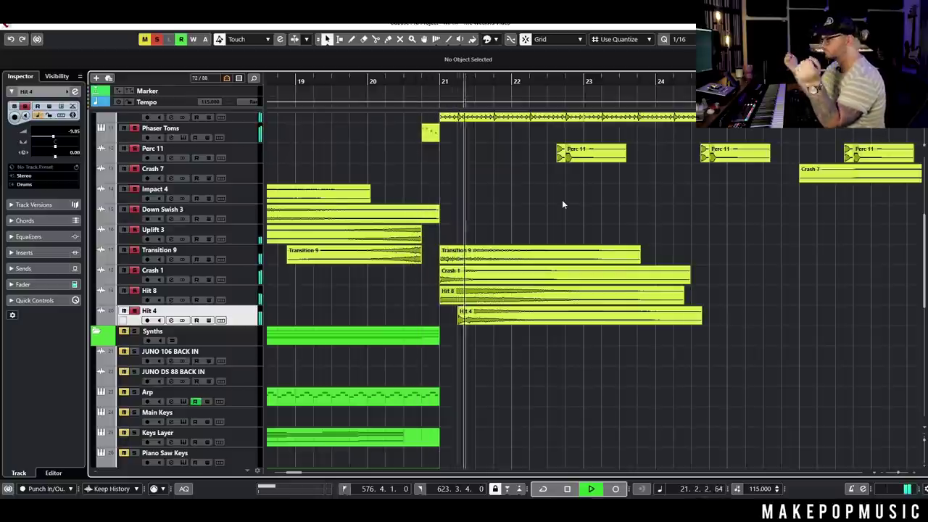
{"action": "scroll", "coordinate": [562, 205], "scroll_direction": "down", "scroll_amount": 3, "text": "ctrl"}
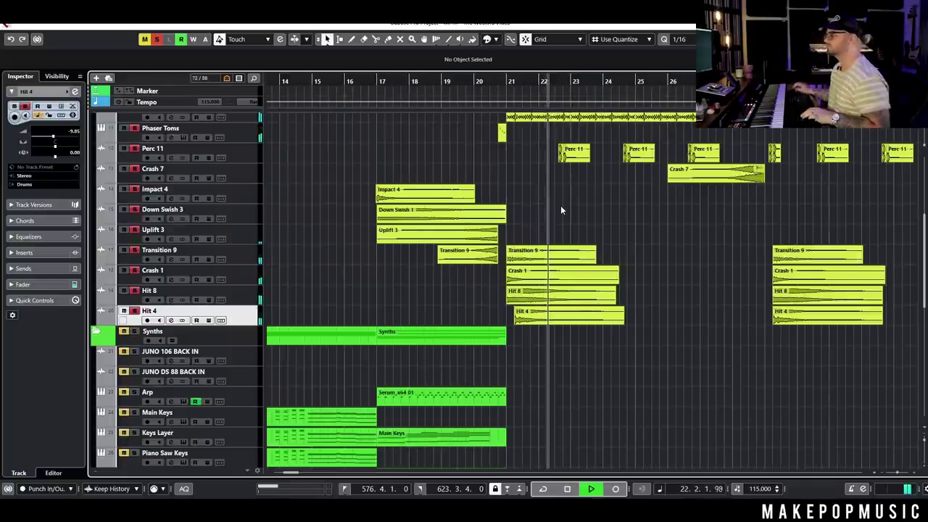
{"action": "key", "text": "space"}
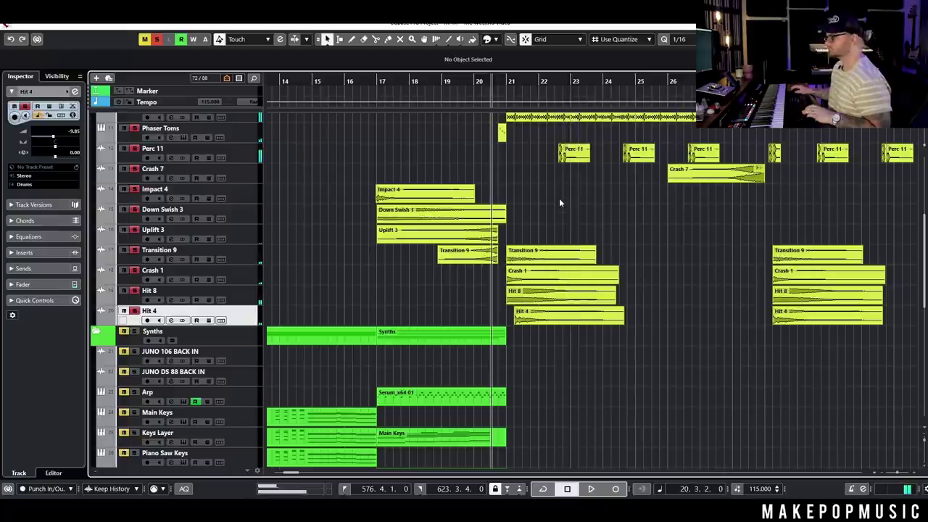
- Audition the soloed drums from bar 28 through the Crash 7 swell into bar 29, and clear all mutes and solos
{"action": "scroll", "coordinate": [716, 205], "scroll_direction": "right", "scroll_amount": 2}
{"action": "scroll", "coordinate": [716, 205], "scroll_direction": "right", "scroll_amount": 2}
{"action": "left_click", "coordinate": [604, 82]}
{"action": "key", "text": "space"}
{"action": "scroll", "coordinate": [668, 185], "scroll_direction": "up", "scroll_amount": 2}
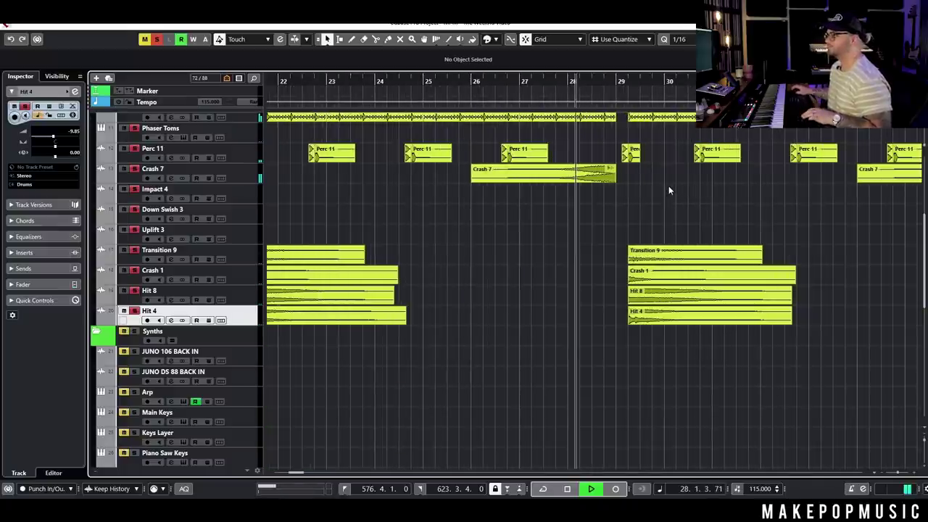
{"action": "scroll", "coordinate": [669, 186], "scroll_direction": "down", "scroll_amount": 3}
{"action": "scroll", "coordinate": [668, 185], "scroll_direction": "up", "scroll_amount": 5}
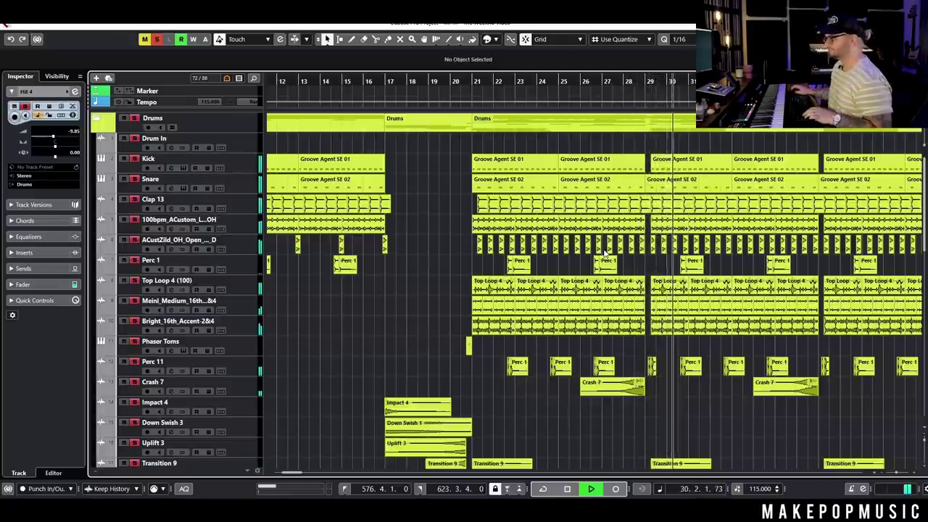
{"action": "scroll", "coordinate": [603, 249], "scroll_direction": "up", "scroll_amount": 2}
{"action": "scroll", "coordinate": [605, 251], "scroll_direction": "down", "scroll_amount": 2}
{"action": "key", "text": "space"}
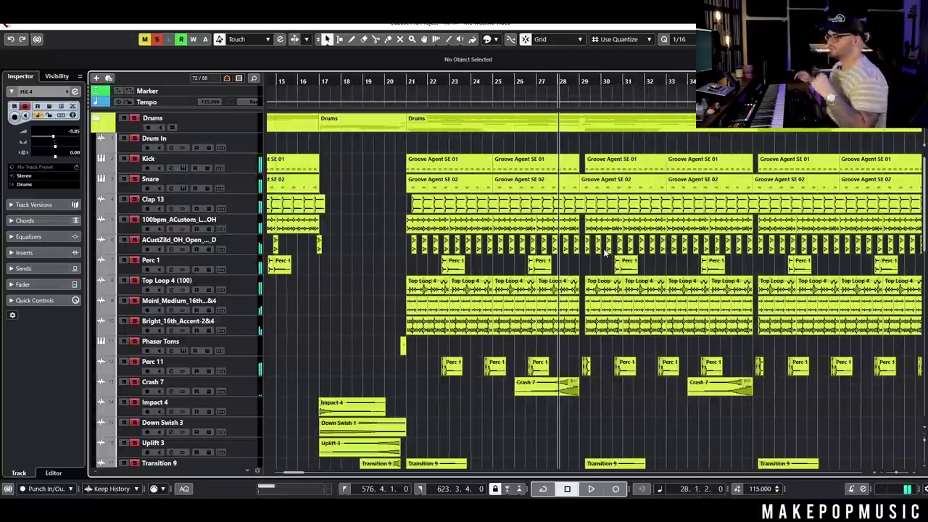
{"action": "left_click", "coordinate": [145, 39]}
{"action": "left_click", "coordinate": [157, 40]}
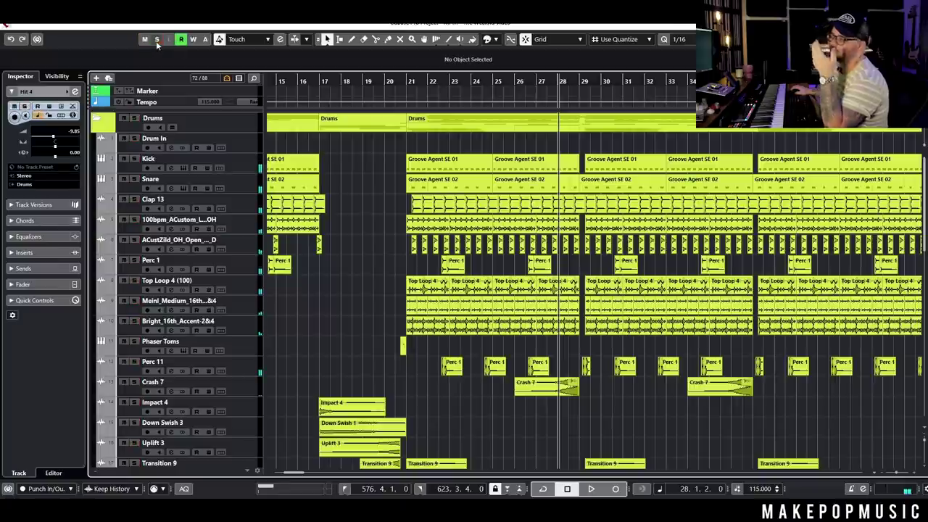
- Copy the three Trilian bass parts from bars 9–17 and paste them on the bass tracks at bar 28
{"action": "scroll", "coordinate": [503, 208], "scroll_direction": "down", "scroll_amount": 15}
{"action": "scroll", "coordinate": [513, 246], "scroll_direction": "down", "scroll_amount": 1}
{"action": "scroll", "coordinate": [513, 246], "scroll_direction": "left", "scroll_amount": 5}
{"action": "left_click_drag", "start_coordinate": [513, 247], "coordinate": [540, 240]}
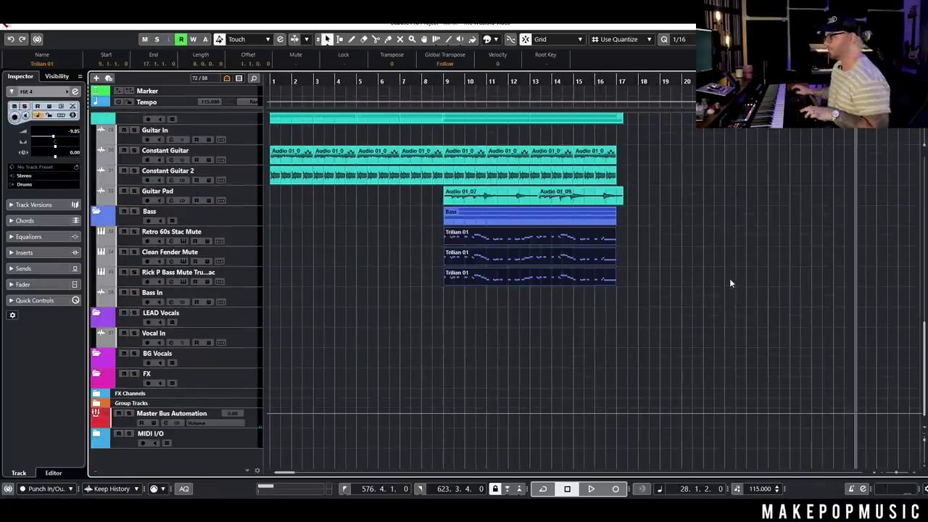
{"action": "key", "text": "g"}
{"action": "key", "text": "g"}
{"action": "key", "text": "g"}
{"action": "left_click", "coordinate": [254, 239]}
{"action": "key", "text": "ctrl+v"}
{"action": "scroll", "coordinate": [511, 255], "scroll_direction": "up", "scroll_amount": 2}
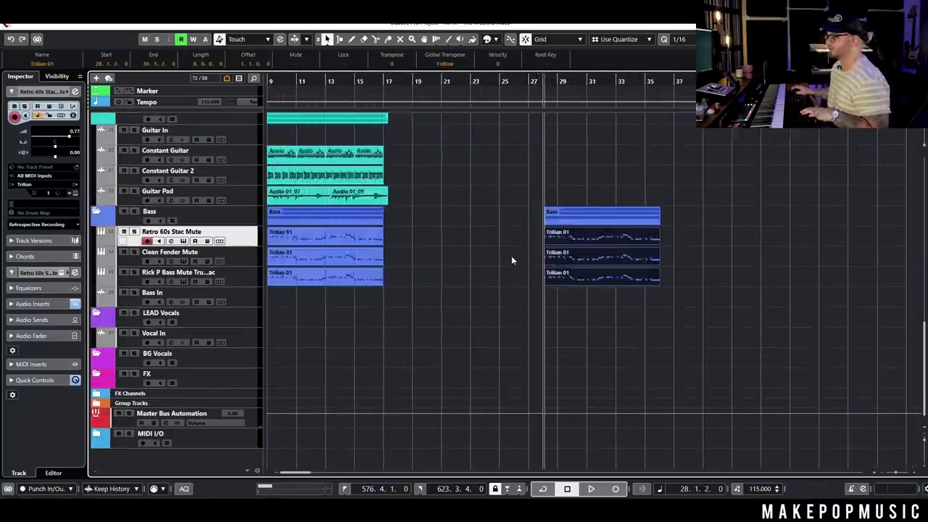
- Move the pasted bass parts so they start at bar 21
{"action": "scroll", "coordinate": [523, 252], "scroll_direction": "up", "scroll_amount": 10}
{"action": "scroll", "coordinate": [575, 289], "scroll_direction": "down", "scroll_amount": 8}
{"action": "left_click_drag", "start_coordinate": [569, 308], "coordinate": [421, 308]}
{"action": "key", "text": "h"}
{"action": "key", "text": "h"}
{"action": "key", "text": "h"}
{"action": "scroll", "coordinate": [393, 292], "scroll_direction": "up", "scroll_amount": 10}
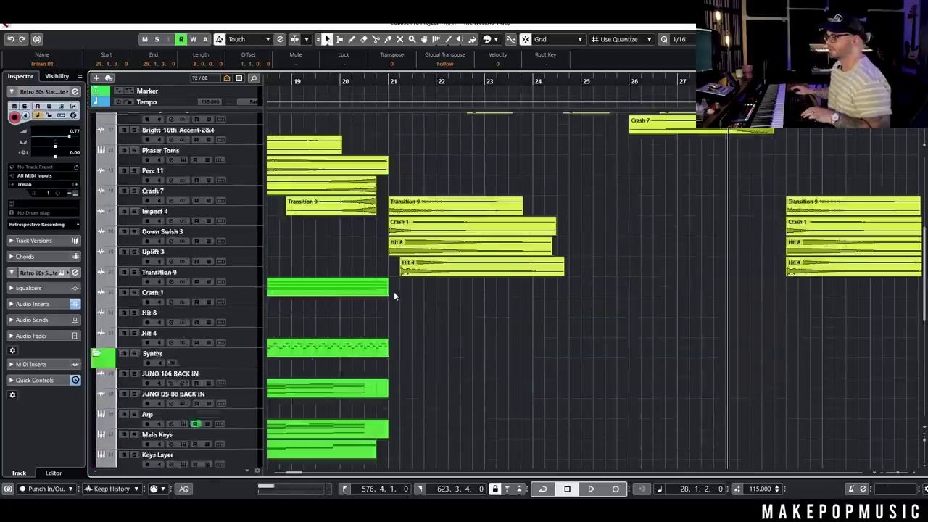
- Duplicate the three bass parts from bar 21 to bars 29 and 37, filling the section up to bar 45
{"action": "scroll", "coordinate": [393, 291], "scroll_direction": "down", "scroll_amount": 7}
{"action": "mouse_move", "coordinate": [422, 380]}
{"action": "left_mouse_down"}
{"action": "mouse_move", "coordinate": [404, 378]}
{"action": "mouse_move", "coordinate": [425, 379]}
{"action": "left_mouse_up"}
{"action": "key", "text": "g"}
{"action": "key", "text": "g"}
{"action": "key", "text": "g"}
{"action": "left_click_drag", "start_coordinate": [524, 378], "coordinate": [601, 414]}
- Deselect the bass parts and audition the new bass arrangement into the section at bar 21
{"action": "left_click", "coordinate": [426, 85]}
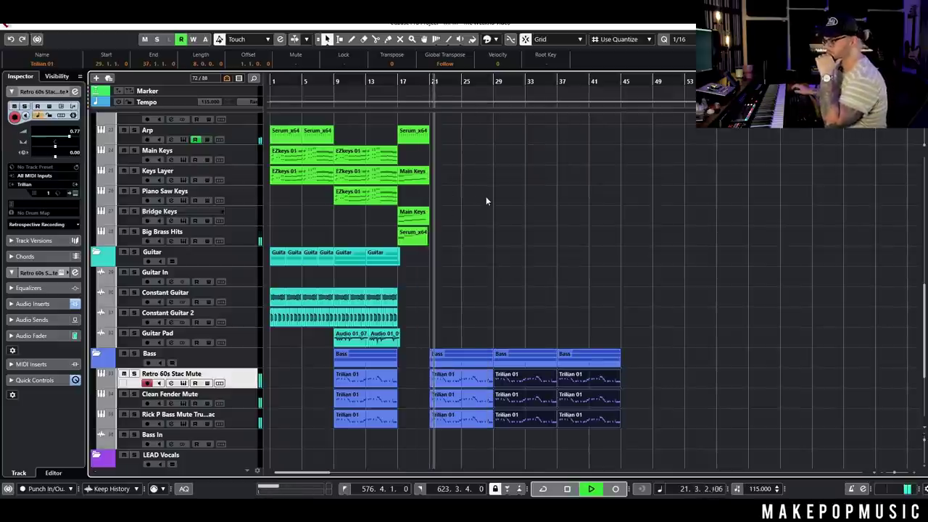
{"action": "left_click", "coordinate": [486, 198]}
{"action": "scroll", "coordinate": [490, 201], "scroll_direction": "up", "scroll_amount": 3}
{"action": "scroll", "coordinate": [451, 269], "scroll_direction": "down", "scroll_amount": 3}
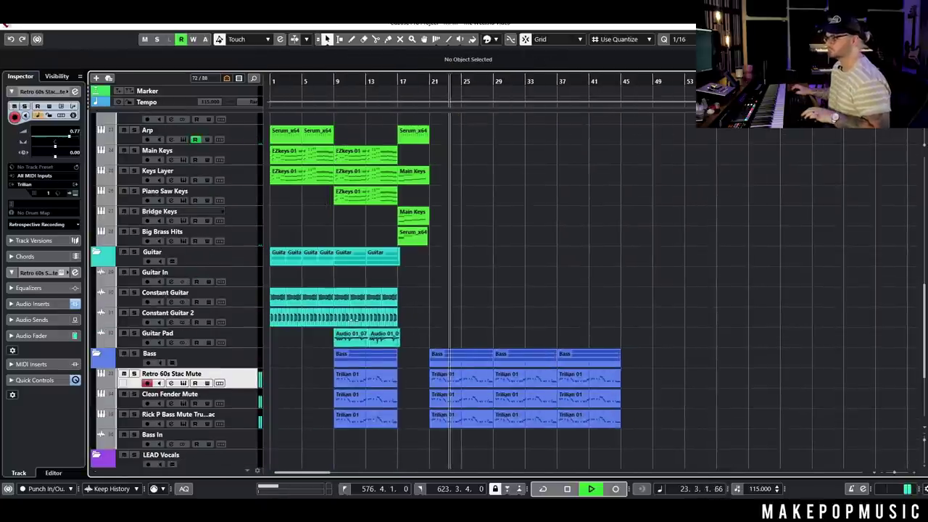
{"action": "key", "text": "space"}
- Copy the Constant Guitar, Constant Guitar 2 and Guitar Pad parts from bars 9–17 to bar 21
{"action": "key", "text": "h"}
{"action": "key", "text": "h"}
{"action": "left_click_drag", "start_coordinate": [423, 334], "coordinate": [391, 346]}
{"action": "left_click", "coordinate": [257, 297]}
{"action": "key", "text": "ctrl+v"}
{"action": "key", "text": "h"}
{"action": "left_click_drag", "start_coordinate": [544, 298], "coordinate": [562, 295]}
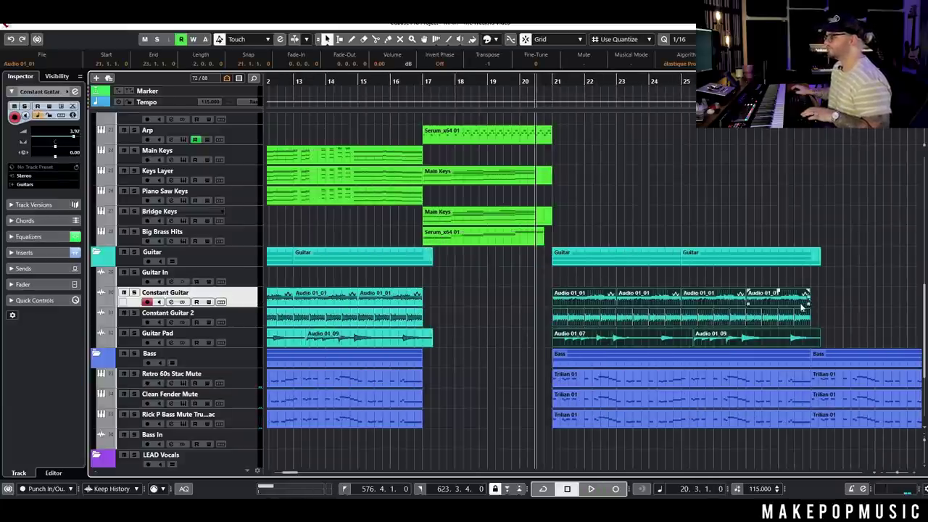
- Paste the copied guitar parts again at bars 29 and 37 to fill the section
{"action": "left_click", "coordinate": [808, 79]}
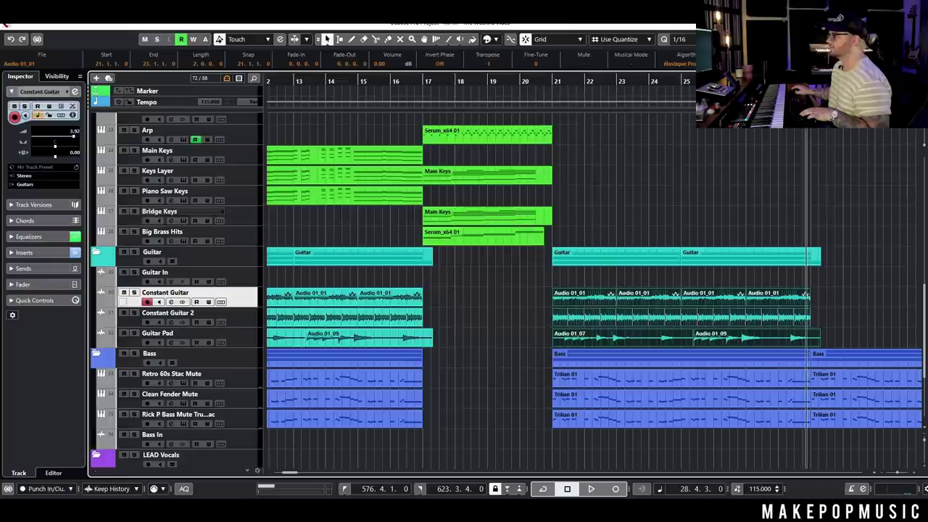
{"action": "scroll", "coordinate": [838, 190], "scroll_direction": "right", "scroll_amount": 3}
{"action": "key", "text": "ctrl+v"}
{"action": "scroll", "coordinate": [811, 135], "scroll_direction": "right", "scroll_amount": 4}
{"action": "key", "text": "n"}
{"action": "key", "text": "ctrl+v"}
{"action": "key", "text": "g"}
{"action": "key", "text": "g"}
{"action": "key", "text": "g"}
{"action": "key", "text": "g"}
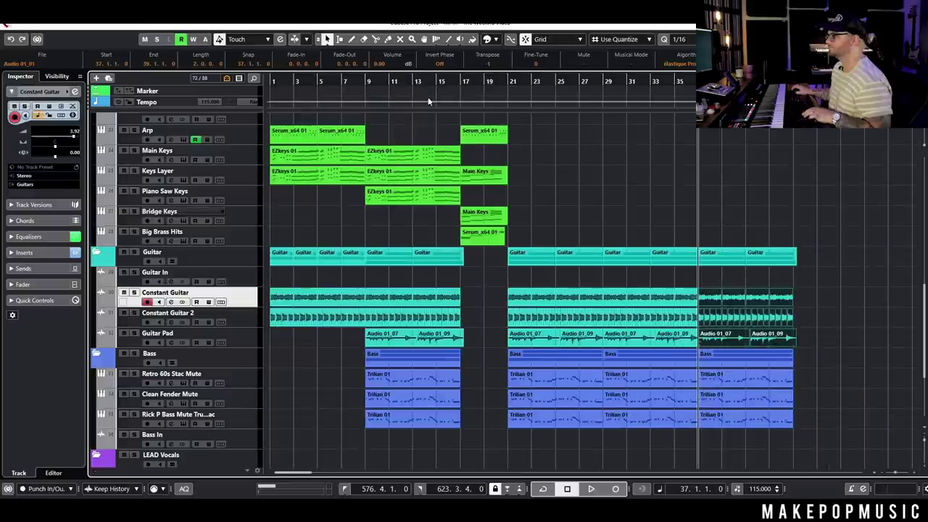
- Audition the section from bar 21 with the added guitars and select its Guitar Pad events
{"action": "key", "text": "g"}
{"action": "left_click", "coordinate": [510, 80]}
{"action": "key", "text": "space"}
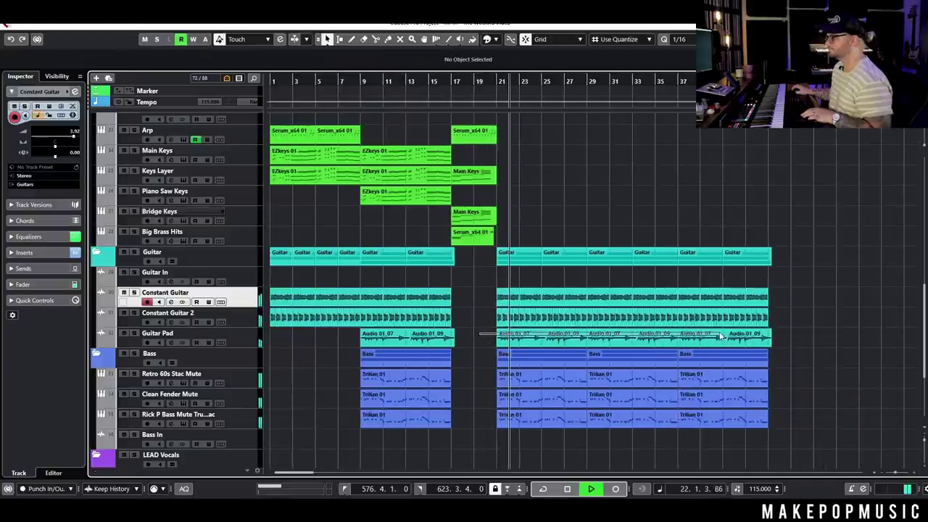
{"action": "key", "text": "h"}
{"action": "key", "text": "g"}
{"action": "key", "text": "shift+g"}
{"action": "scroll", "coordinate": [596, 193], "scroll_direction": "up", "scroll_amount": 3}
{"action": "key", "text": "shift+h"}
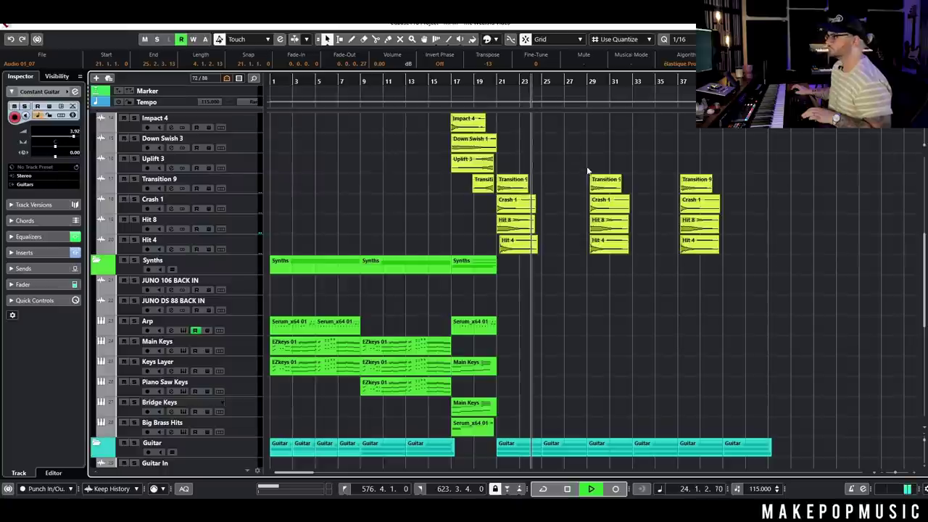
{"action": "key", "text": "space"}
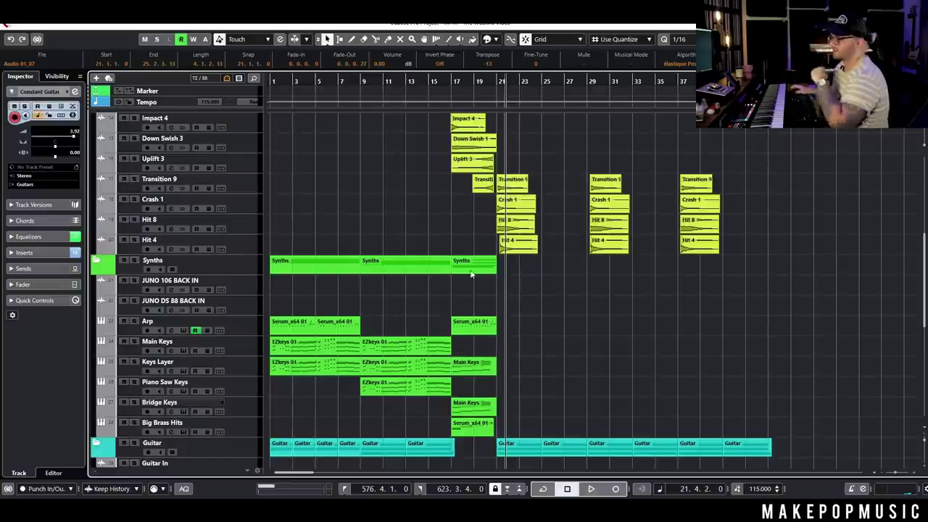
- Solo the Arp track and audition it from bar 21
{"action": "left_click", "coordinate": [360, 81]}
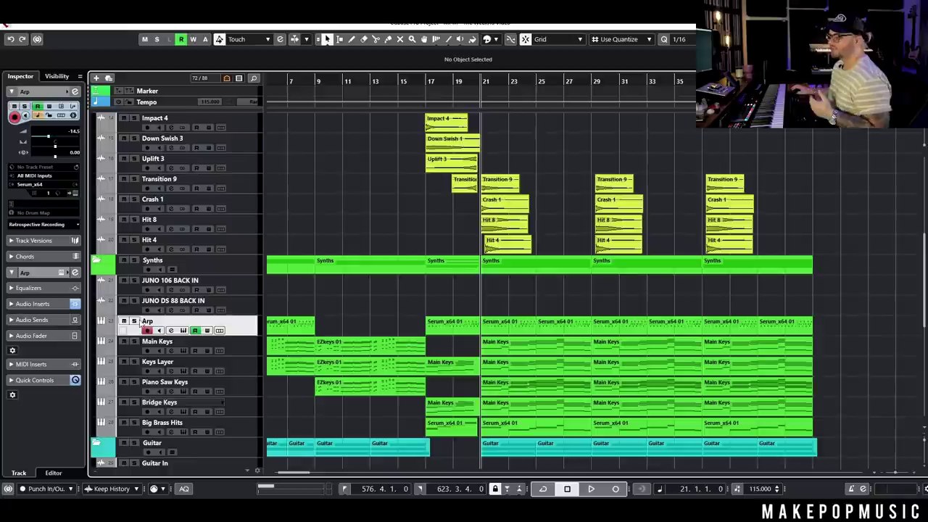
{"action": "left_click", "coordinate": [134, 321]}
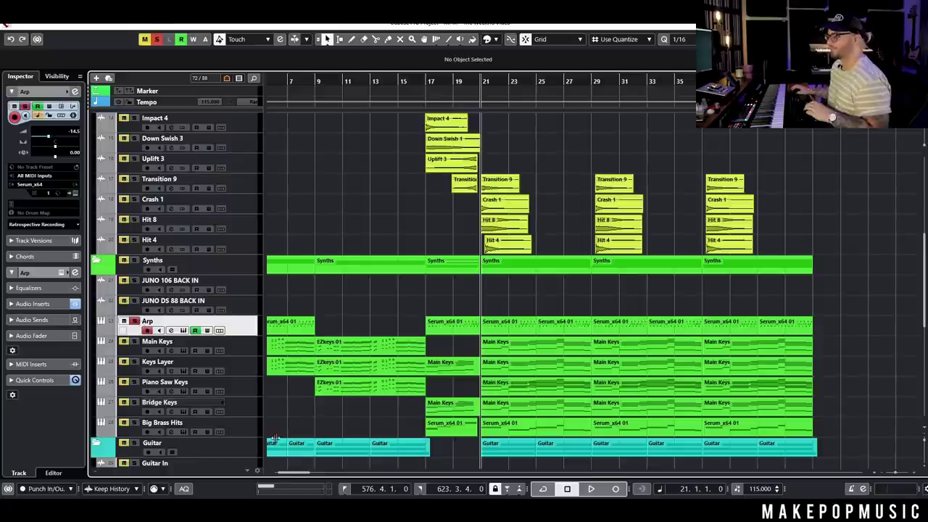
{"action": "key", "text": "space"}
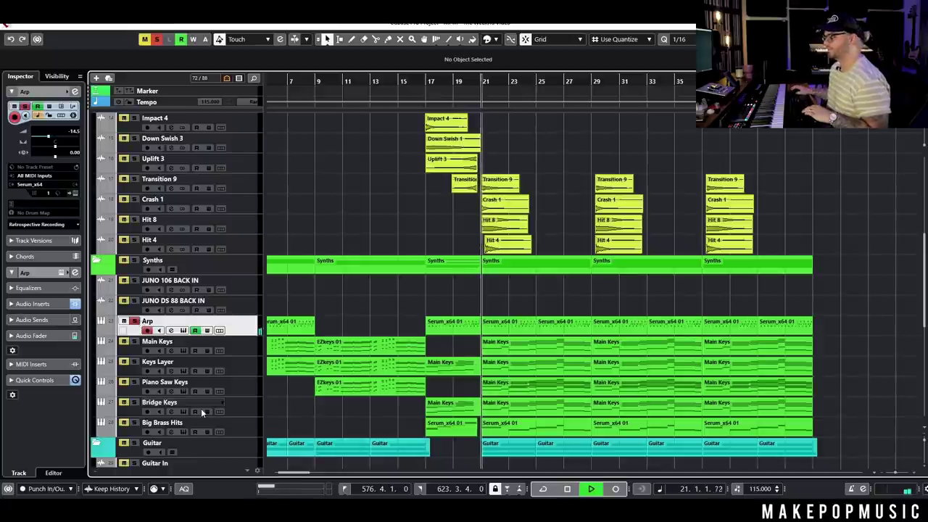
{"action": "key", "text": "space"}
- Solo the Big Brass Hits track in place of the Arp and audition it from bar 21
{"action": "left_click", "coordinate": [134, 422]}
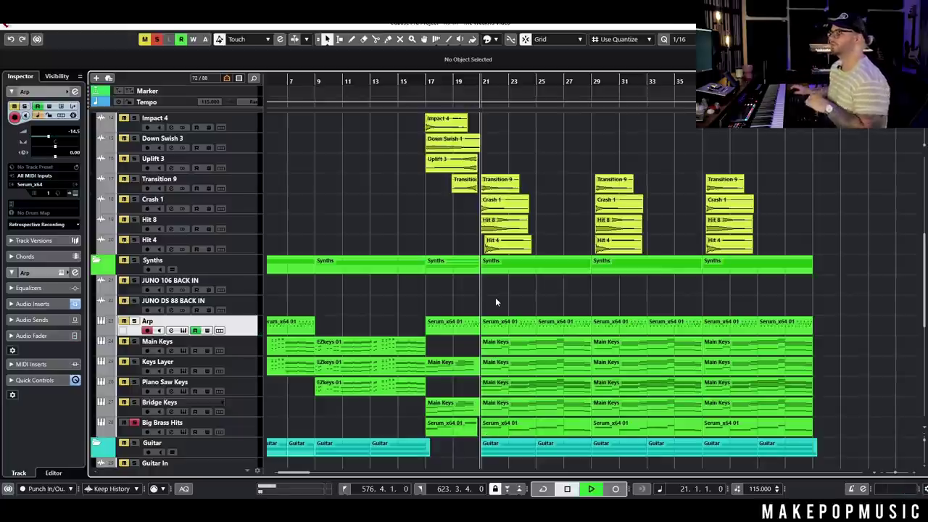
{"action": "key", "text": "space"}
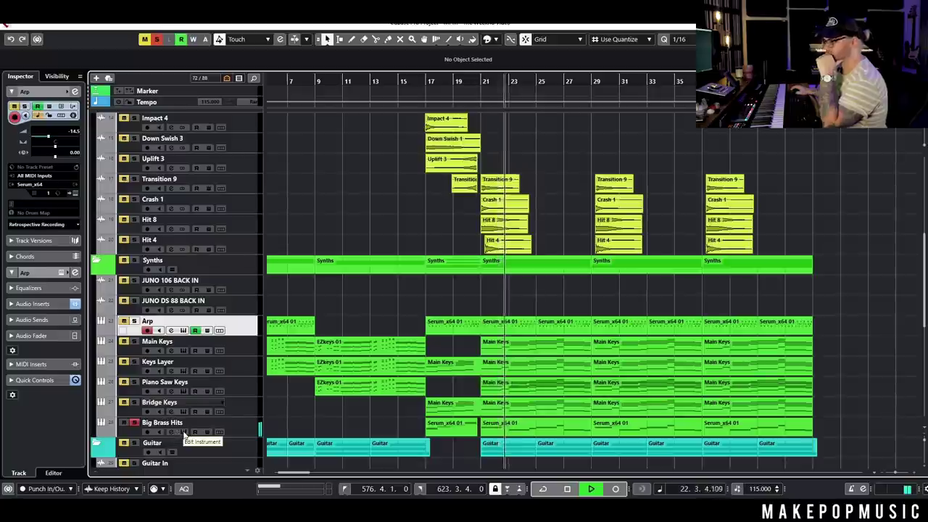
{"action": "key", "text": "space"}
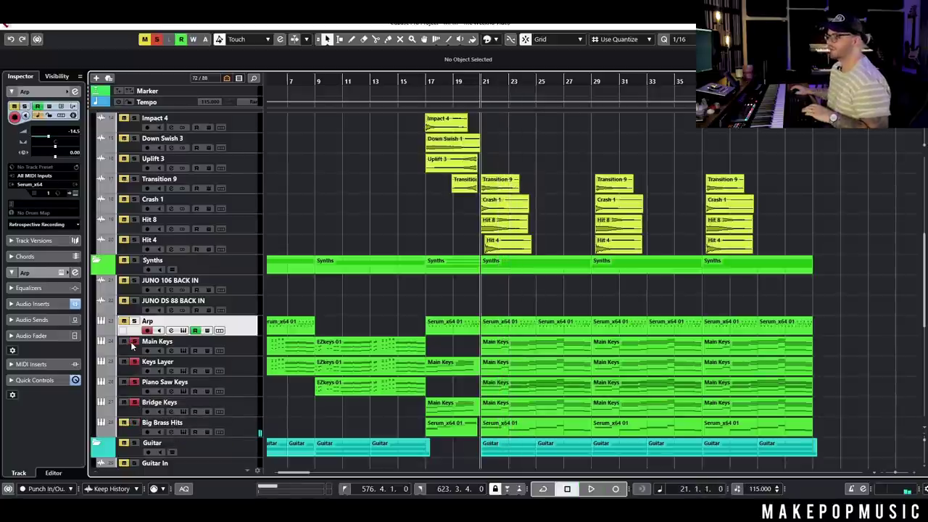
- Audition the soloed Main Keys, Keys Layer, Piano Saw Keys and Bridge Keys together from bar 21, and clear the solos
{"action": "scroll", "coordinate": [522, 366], "scroll_direction": "up", "scroll_amount": 2}
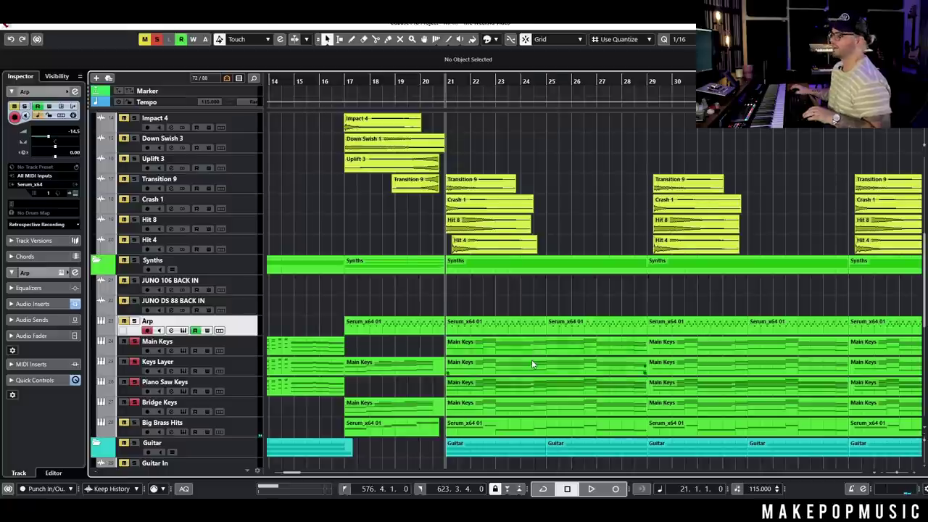
{"action": "scroll", "coordinate": [531, 359], "scroll_direction": "down", "scroll_amount": 3}
{"action": "key", "text": "space"}
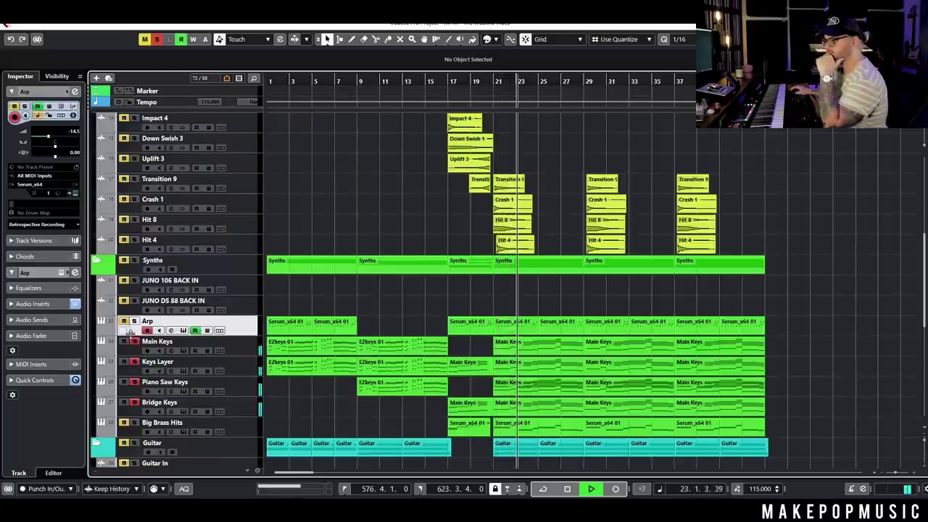
{"action": "key", "text": "space"}
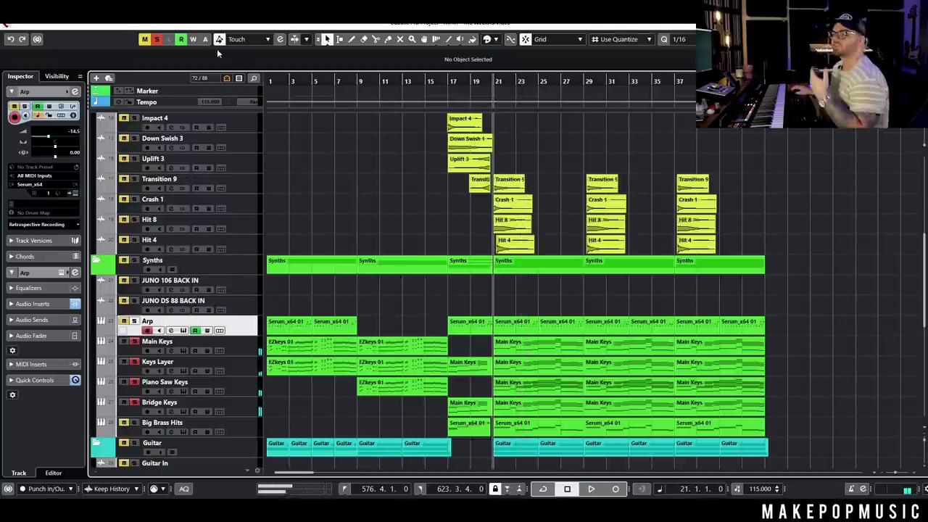
{"action": "left_click", "coordinate": [155, 39]}
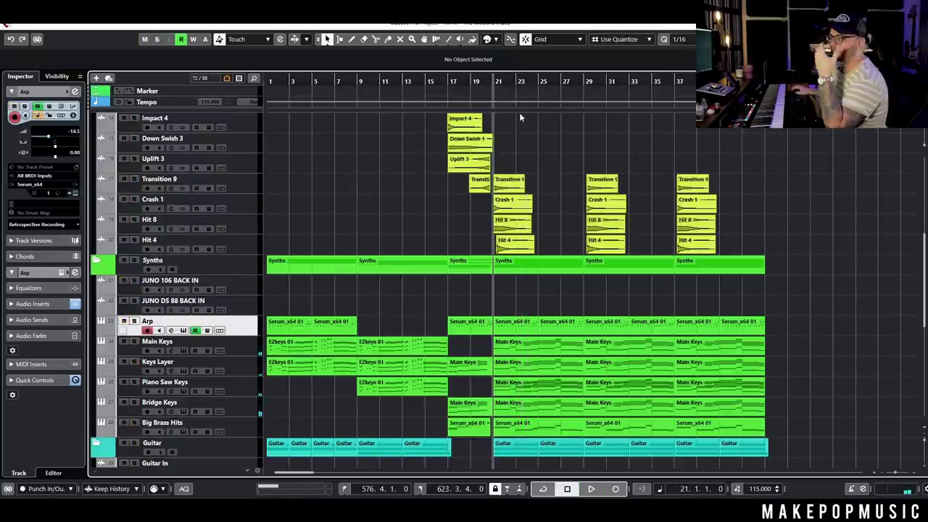
- Play the full arrangement from bar 20 through the transition into the section at bar 21
{"action": "left_click", "coordinate": [483, 85]}
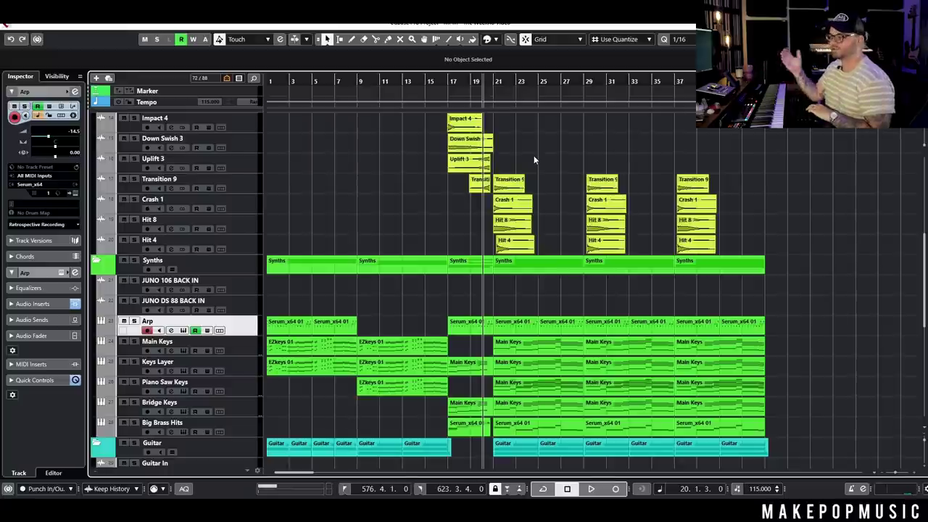
{"action": "key", "text": "space"}
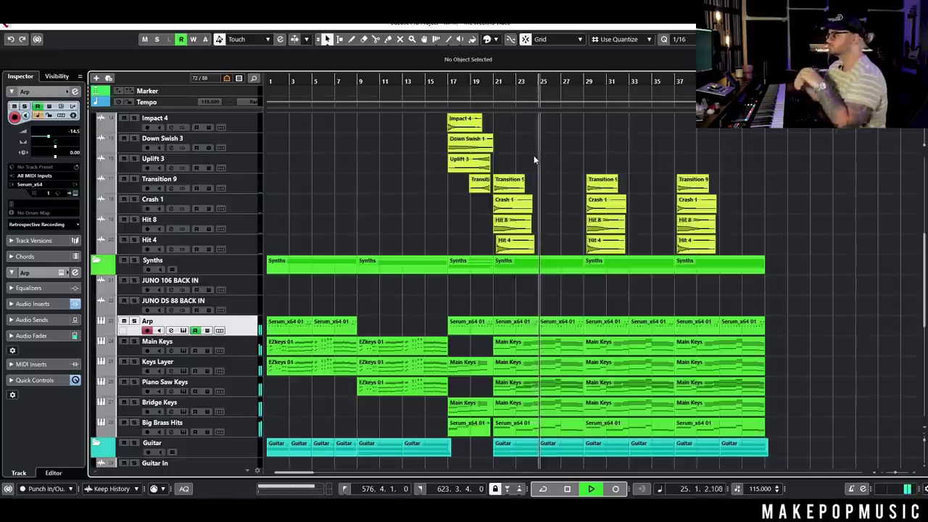
{"action": "key", "text": "space"}
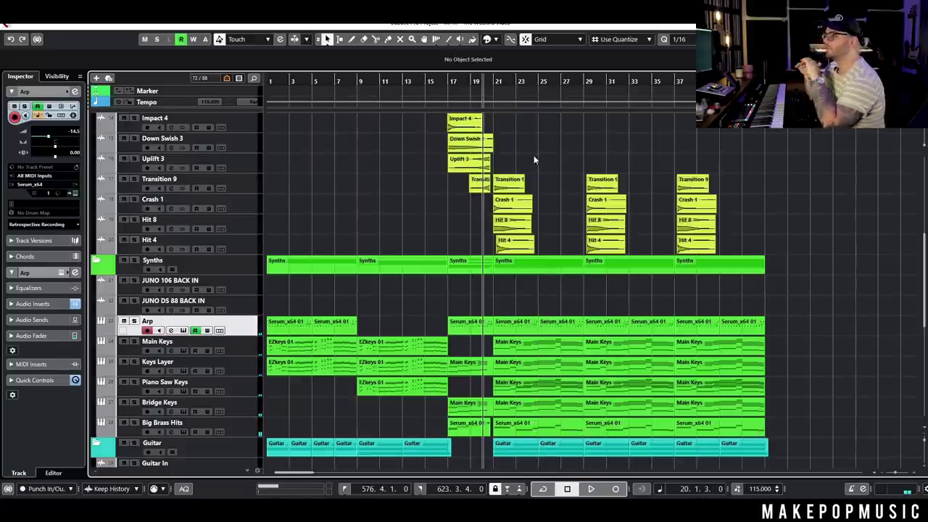
- Add a Serum_x64 instrument track below Big Brass Hits, routing its audio output to the group listed between Bass and Guitars
{"action": "right_click", "coordinate": [252, 437]}
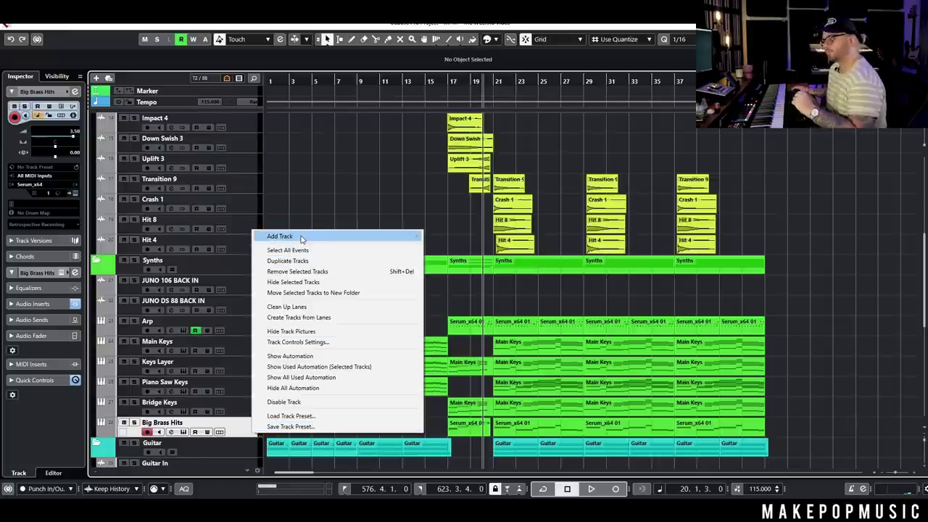
{"action": "mouse_move", "coordinate": [302, 240]}
{"action": "left_click", "coordinate": [445, 250]}
{"action": "left_click", "coordinate": [414, 232]}
{"action": "type", "text": "serum"}
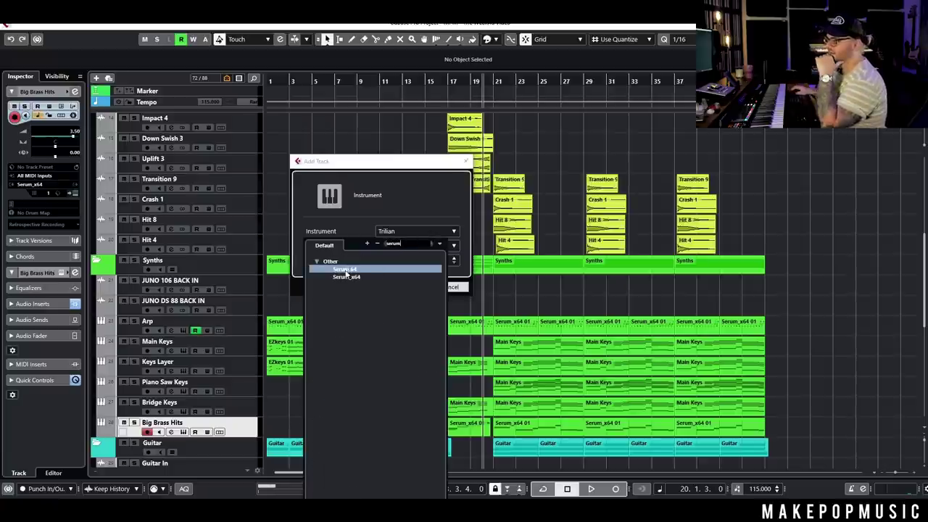
{"action": "left_click", "coordinate": [346, 270]}
{"action": "left_click", "coordinate": [387, 246]}
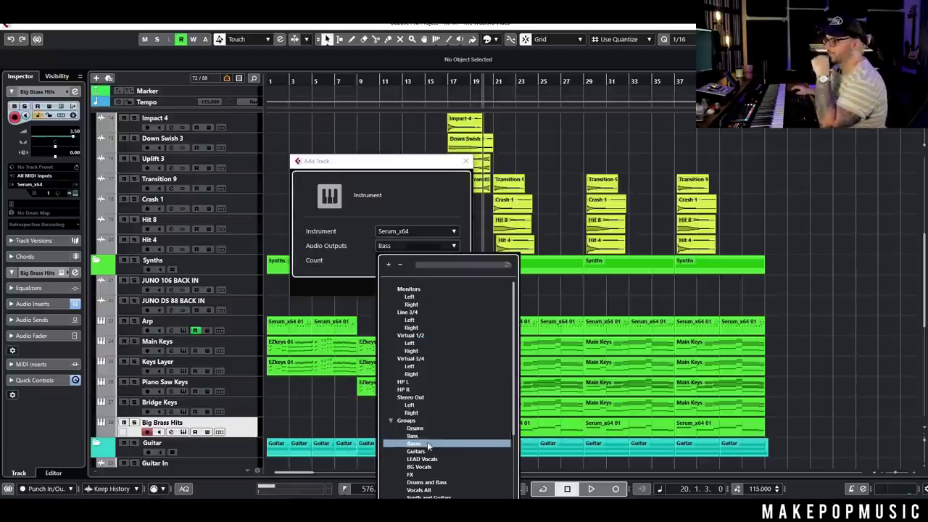
{"action": "left_click", "coordinate": [428, 444]}
{"action": "left_click", "coordinate": [417, 286]}
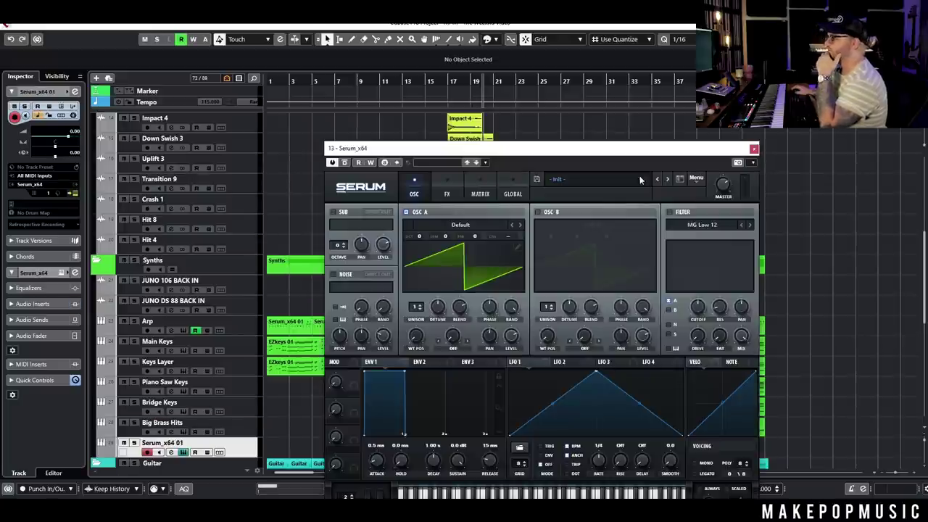
- Load the MPM Spectrum preset ST - Hairspray into the new Serum track and close the synth window
{"action": "left_click", "coordinate": [621, 183]}
{"action": "mouse_move", "coordinate": [638, 364]}
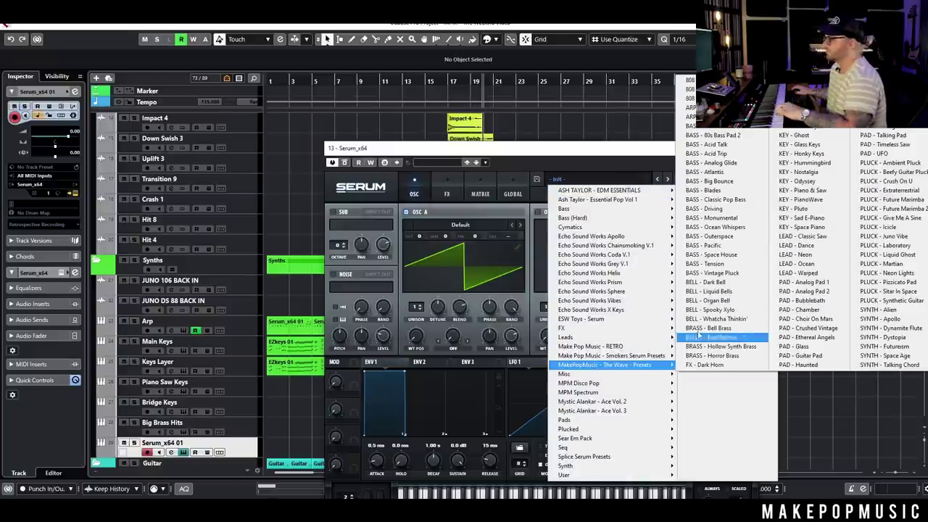
{"action": "mouse_move", "coordinate": [636, 392]}
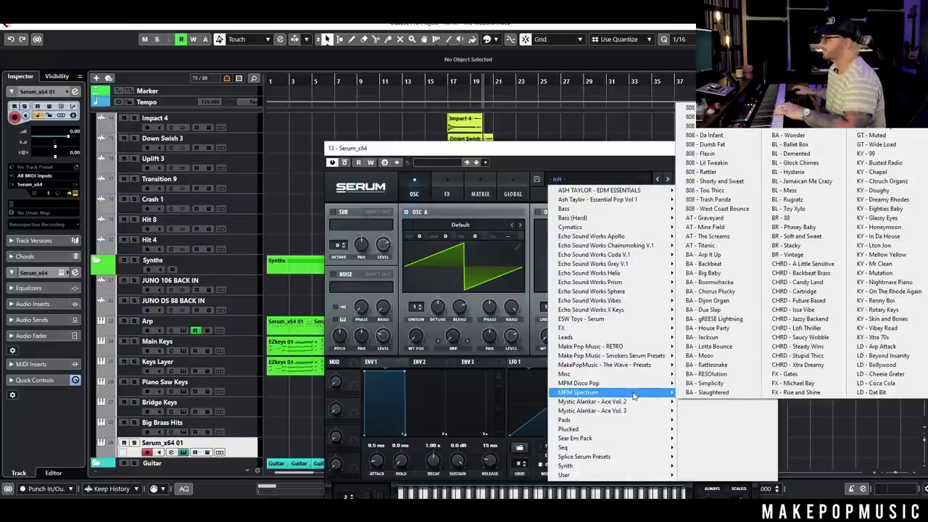
{"action": "left_click", "coordinate": [879, 328]}
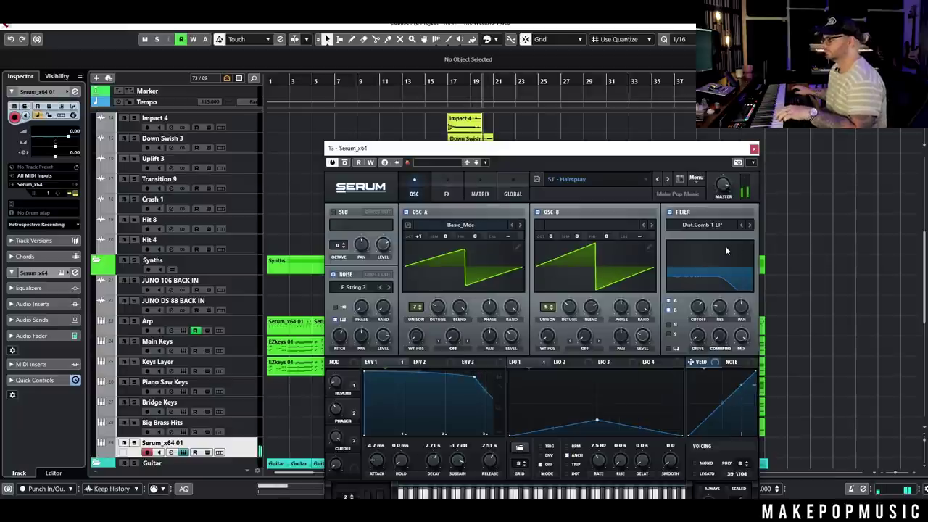
{"action": "left_click", "coordinate": [754, 149]}
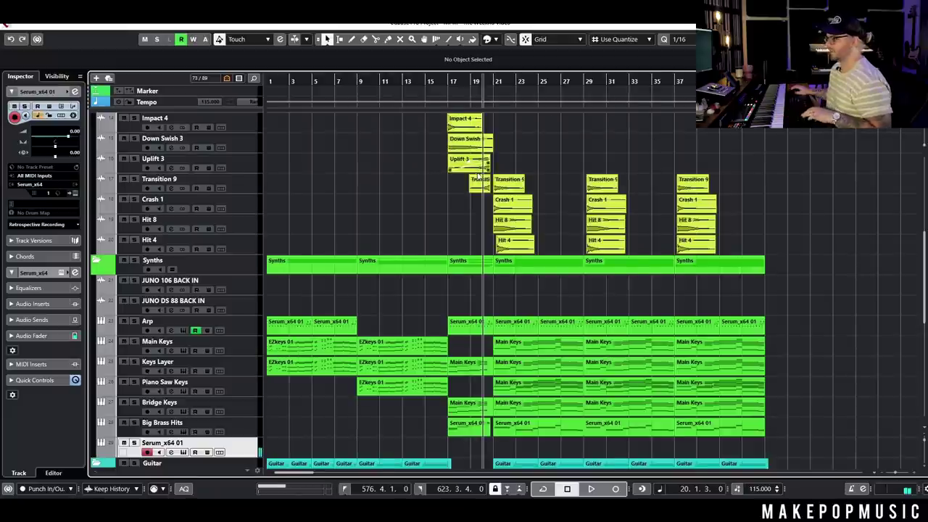
- Play the arrangement from bar 20 into the section at bar 21 with the new Serum track active
{"action": "key", "text": "h"}
{"action": "key", "text": "space"}
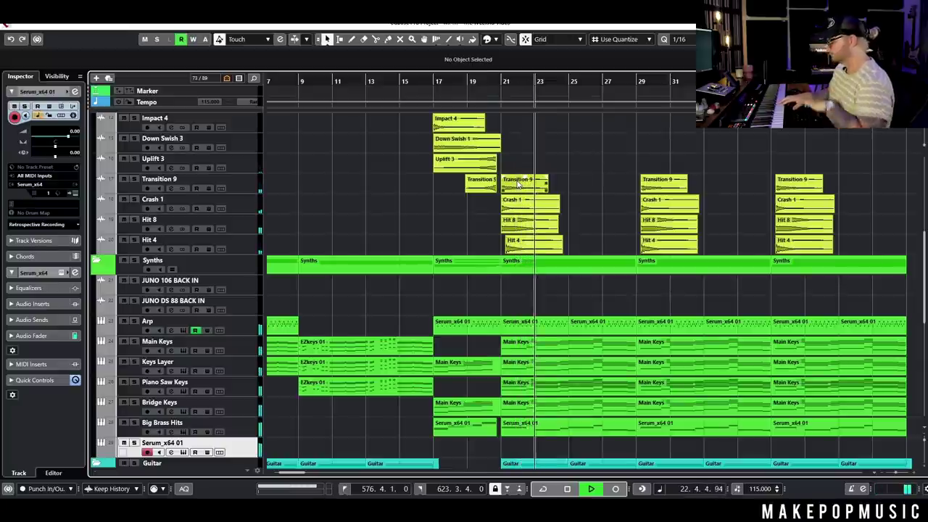
{"action": "key", "text": "space"}
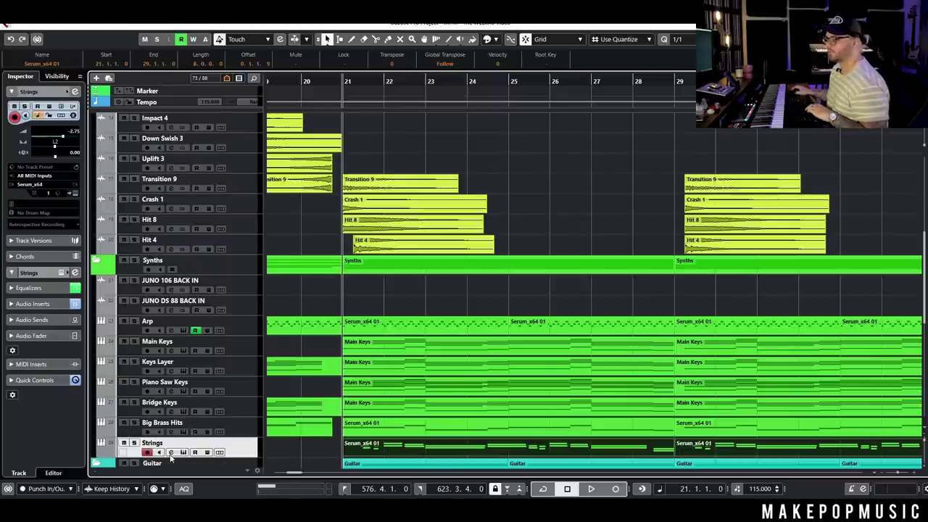
- Review the Strings track's channel inserts and its SYS Chorus effect, and close both windows
{"action": "left_click", "coordinate": [171, 452]}
{"action": "left_click", "coordinate": [232, 338]}
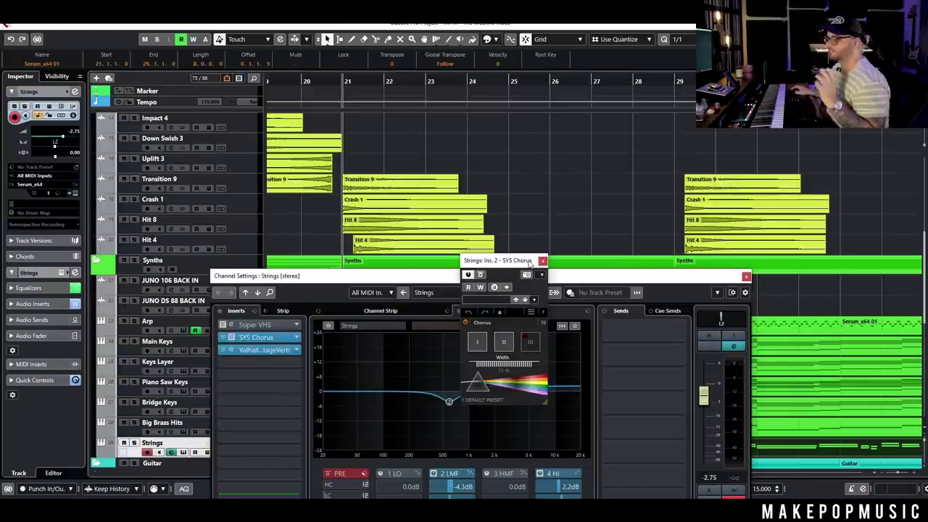
{"action": "left_click", "coordinate": [746, 277]}
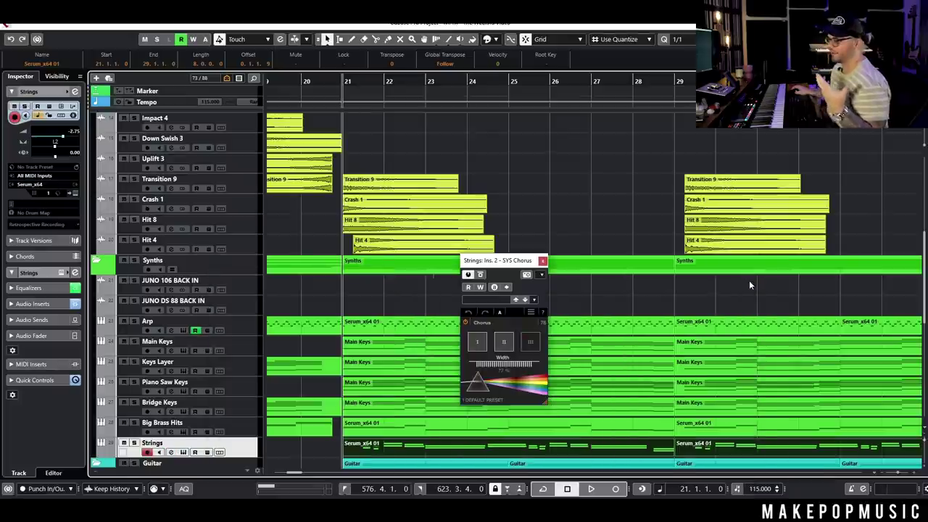
{"action": "left_click", "coordinate": [542, 260]}
- Audition the Strings track from bar 21, first soloed and with the solo cleared in the full mix
{"action": "left_click", "coordinate": [134, 443]}
{"action": "key", "text": "space"}
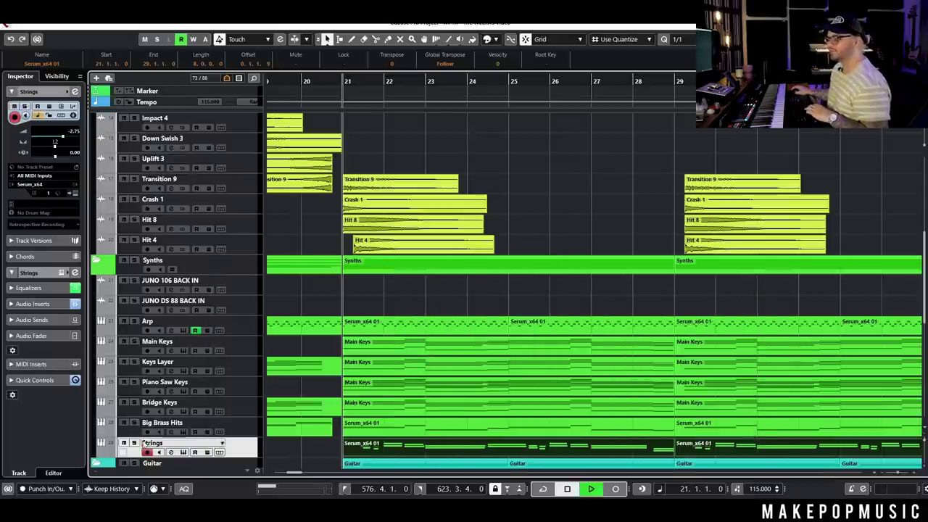
{"action": "left_click", "coordinate": [134, 443]}
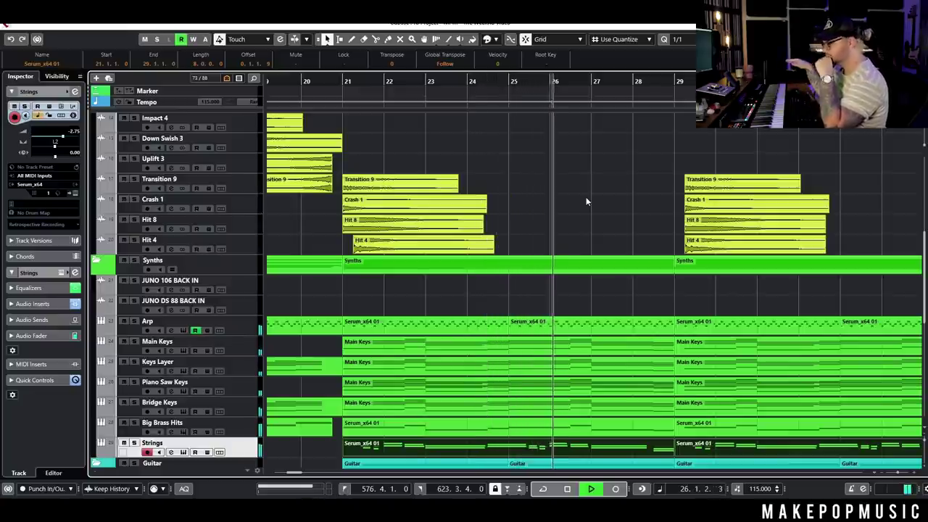
{"action": "key", "text": "space"}
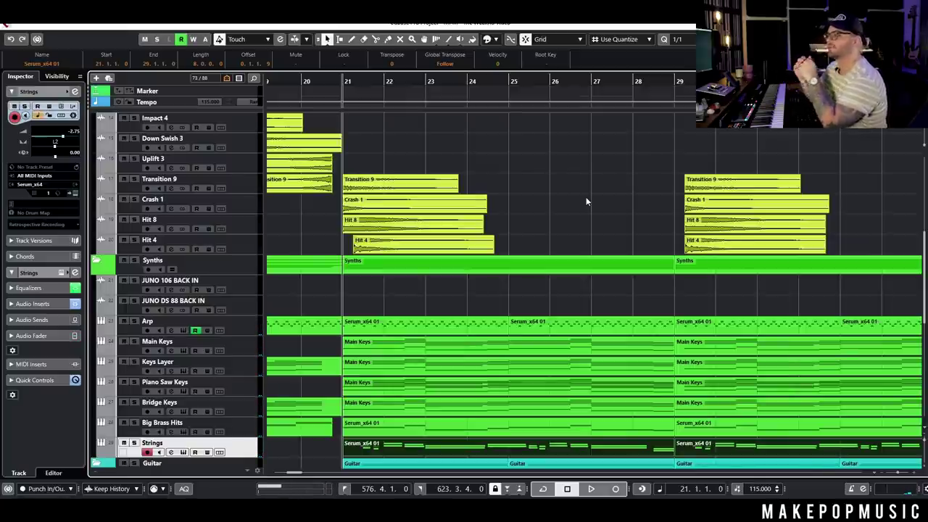
- Review the Serum preset used on the Brass track and close the synth window without changing it
{"action": "scroll", "coordinate": [236, 457], "scroll_direction": "down", "scroll_amount": 3}
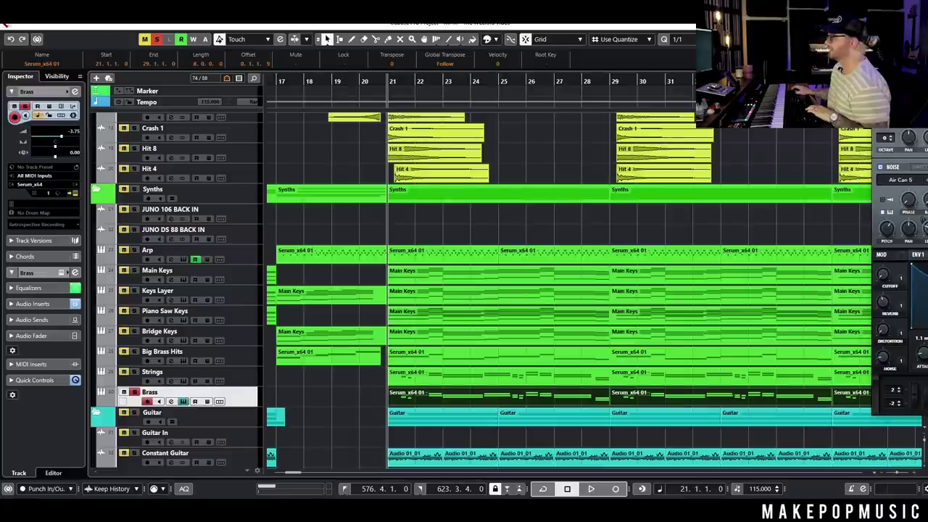
{"action": "left_click", "coordinate": [522, 214]}
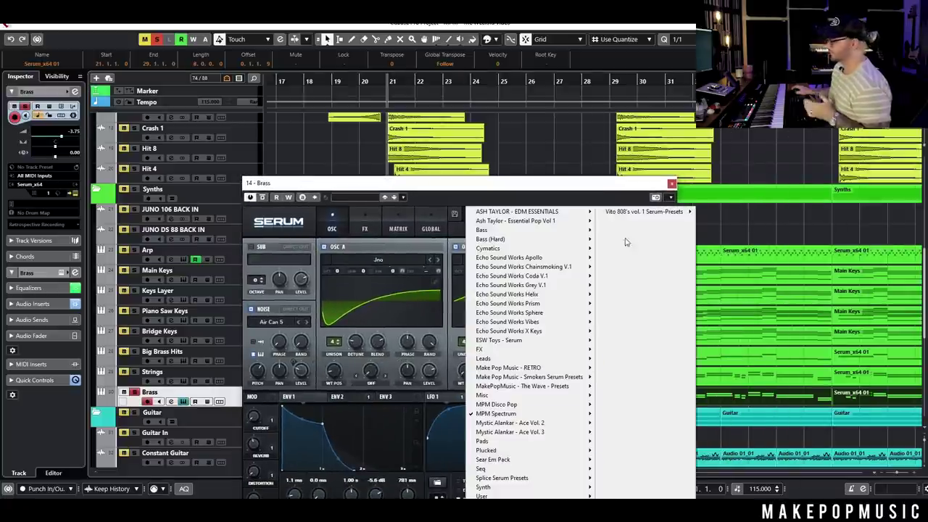
{"action": "left_click", "coordinate": [644, 194]}
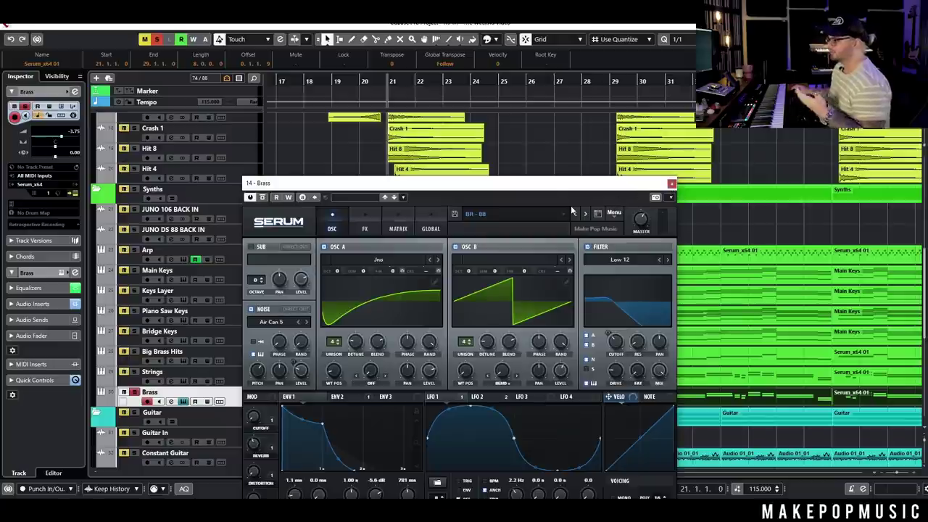
{"action": "left_click", "coordinate": [672, 185]}
- Audition the soloed Brass track from bar 21, clear its solo and replay the section in the full mix
{"action": "key", "text": "space"}
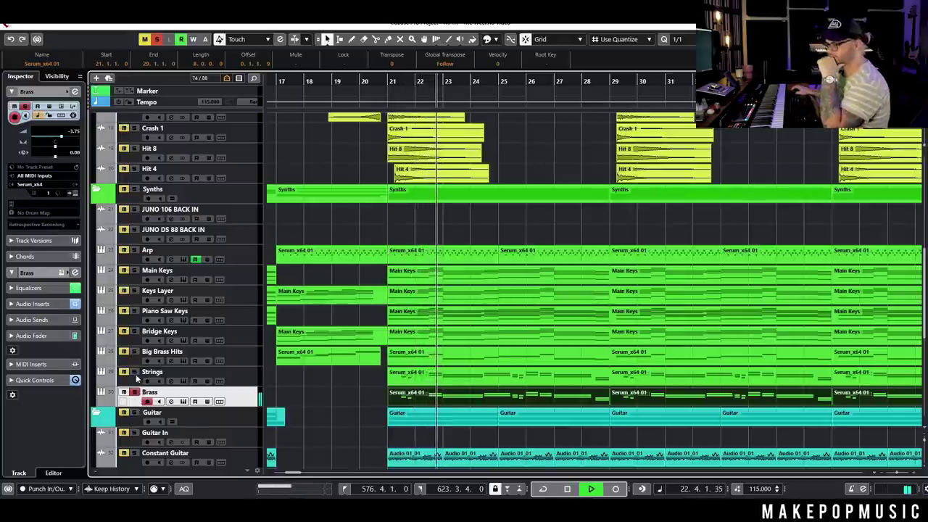
{"action": "key", "text": "space"}
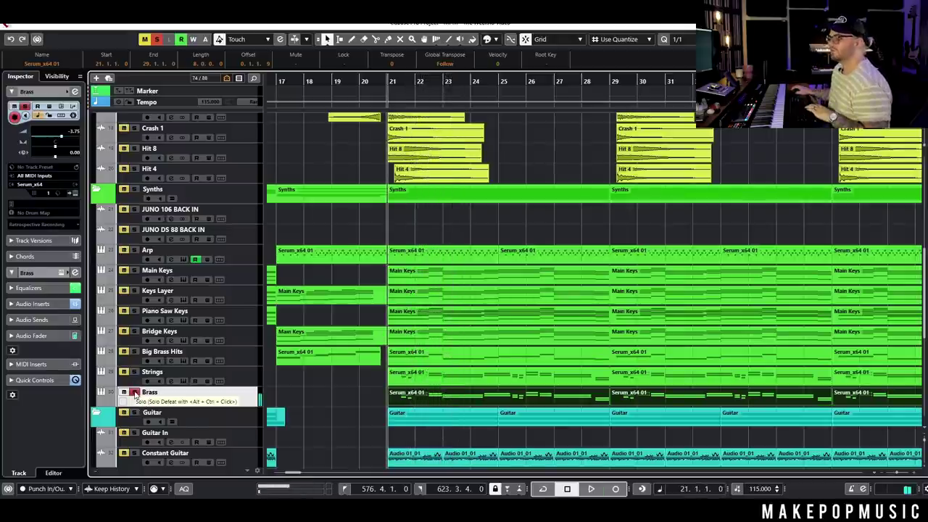
{"action": "left_click", "coordinate": [134, 392]}
{"action": "key", "text": "space"}
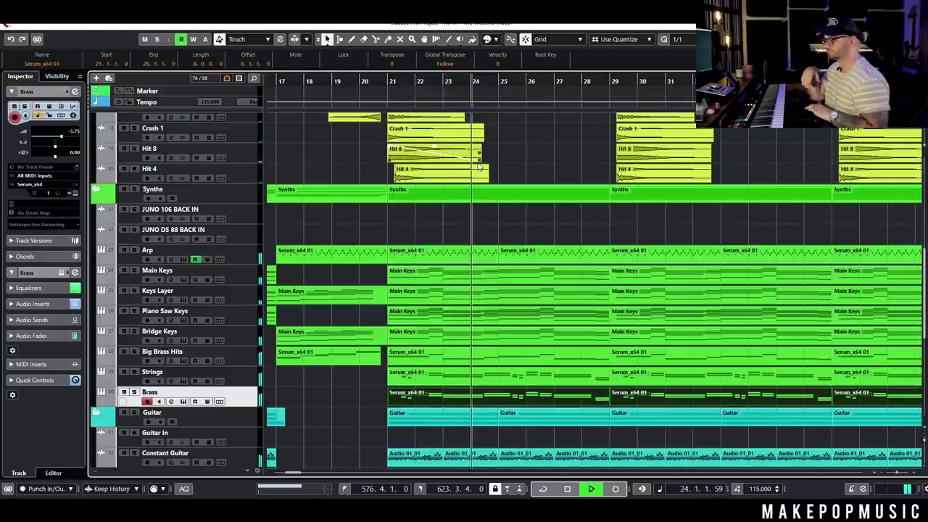
{"action": "key", "text": "space"}
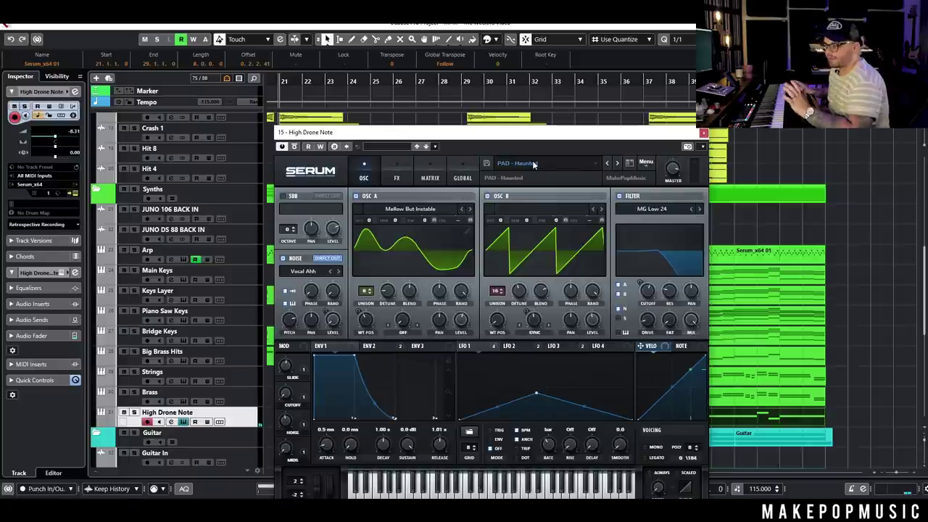
- Review the Serum preset on High Drone Note, close the synth, and audition the track soloed from bar 21
{"action": "left_click", "coordinate": [532, 164]}
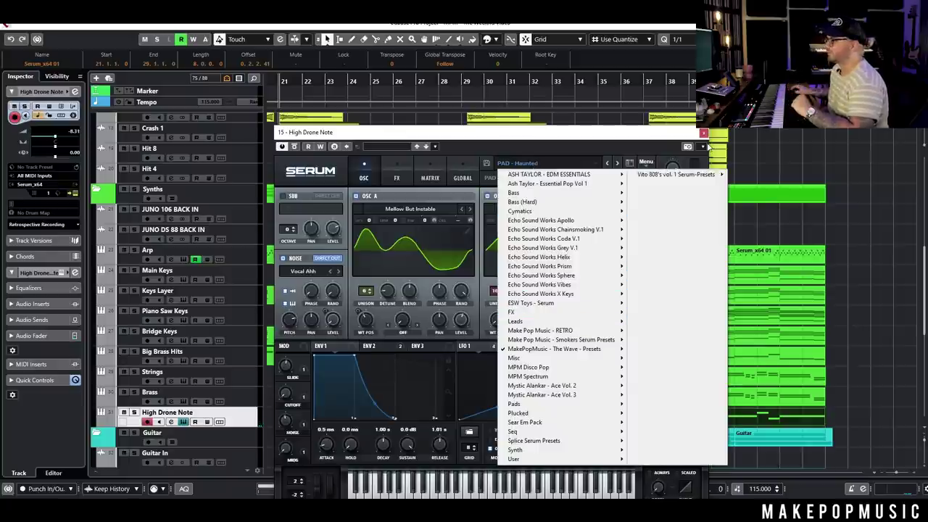
{"action": "left_click", "coordinate": [703, 133]}
{"action": "left_click", "coordinate": [134, 412]}
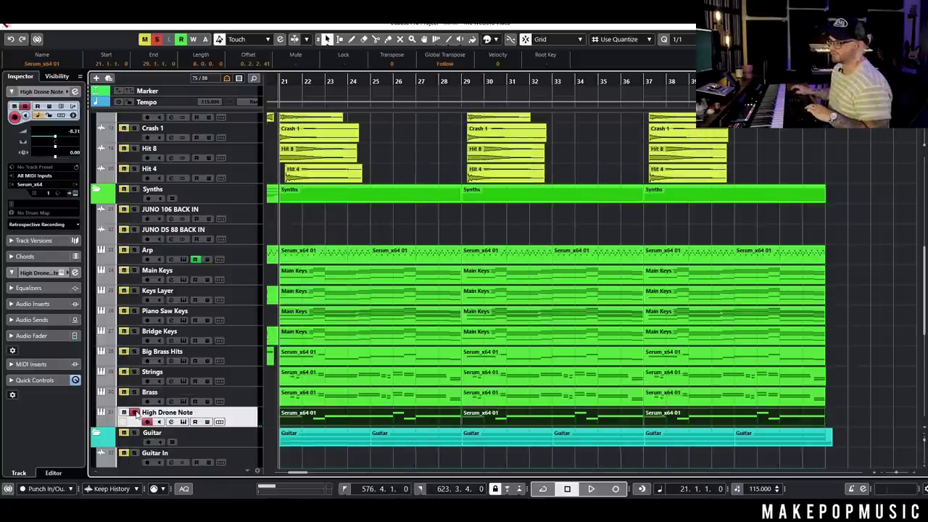
{"action": "key", "text": "space"}
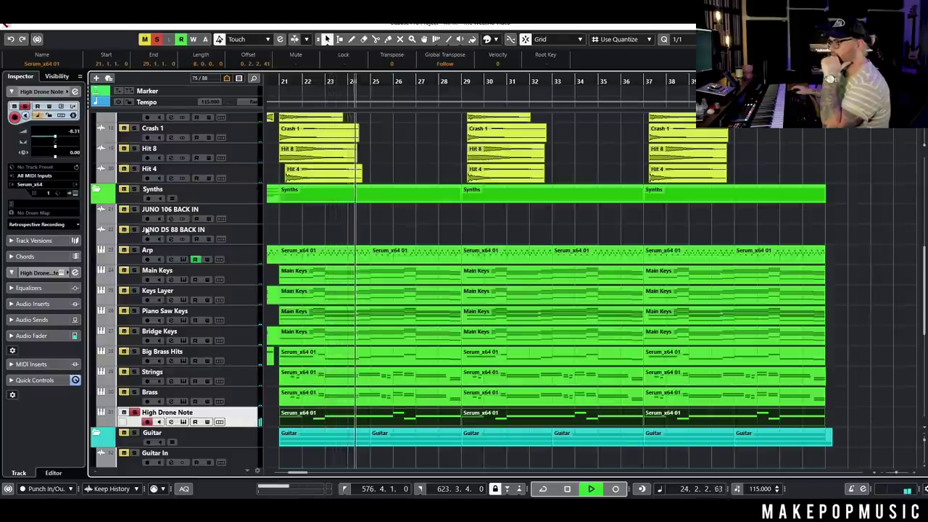
- Solo the whole Synths folder to hear all synth layers together, stop playback, and clear the solos and event selection
{"action": "left_click", "coordinate": [134, 190]}
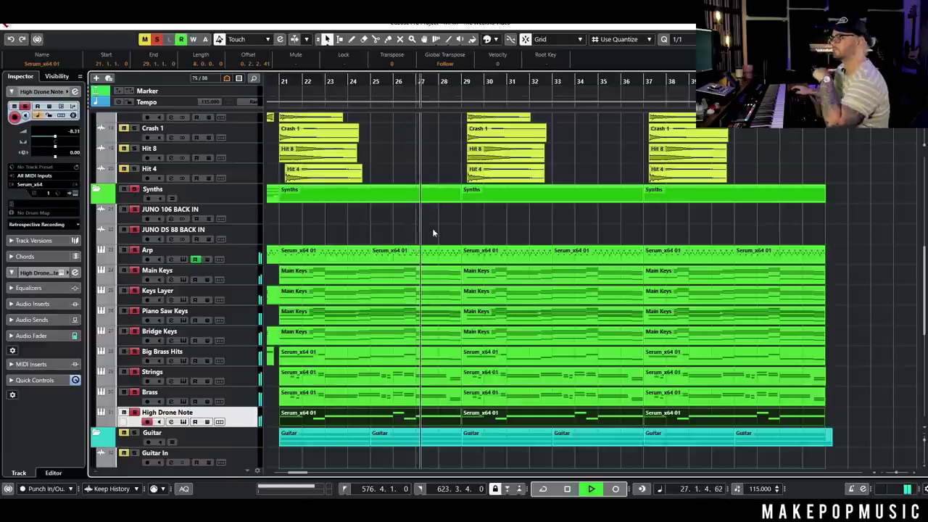
{"action": "key", "text": "space"}
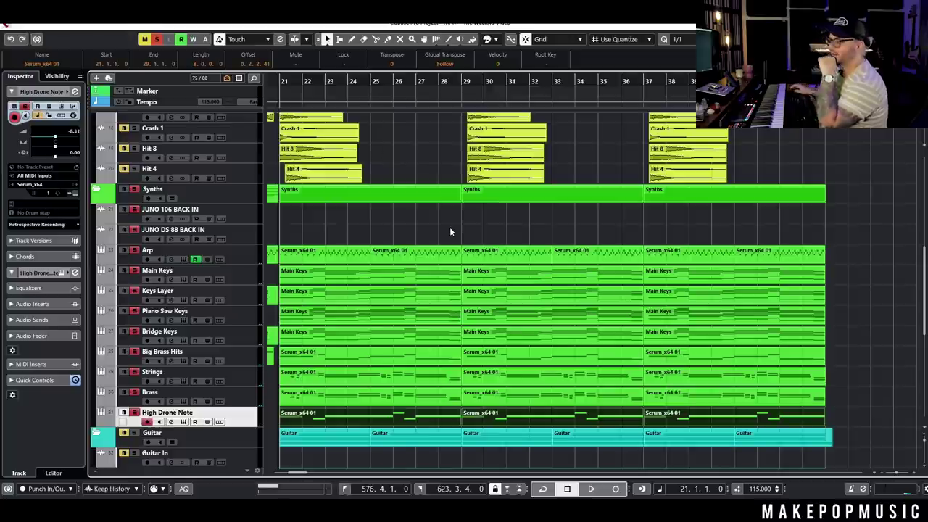
{"action": "left_click", "coordinate": [133, 188]}
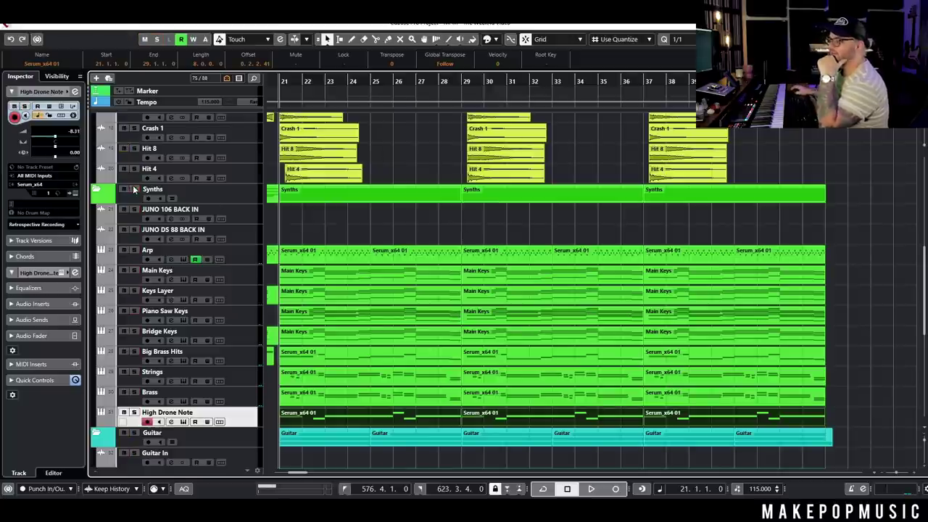
{"action": "left_click", "coordinate": [595, 227]}
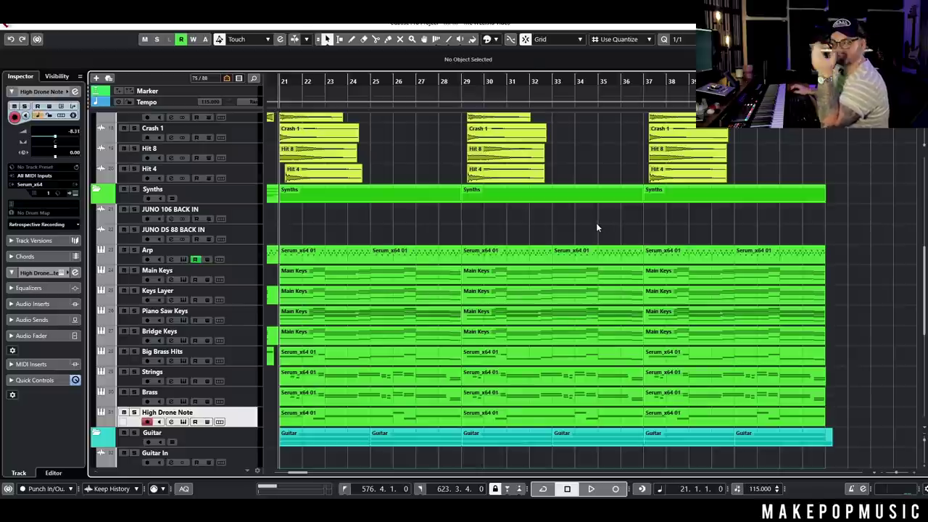
- Audition the Post Chorus Lead from bar 21 in solo and in the full mix, and review its channel inserts and EQ
{"action": "scroll", "coordinate": [596, 226], "scroll_direction": "down", "scroll_amount": 3}
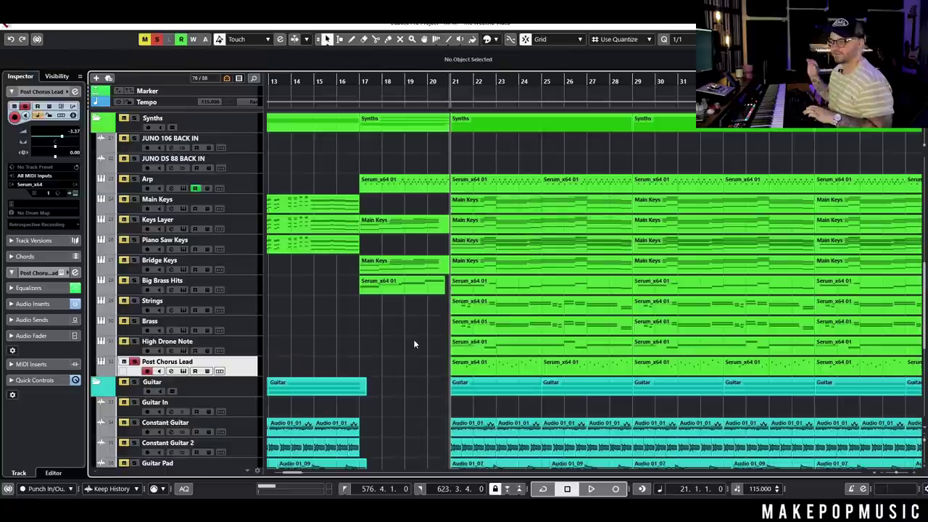
{"action": "key", "text": "space"}
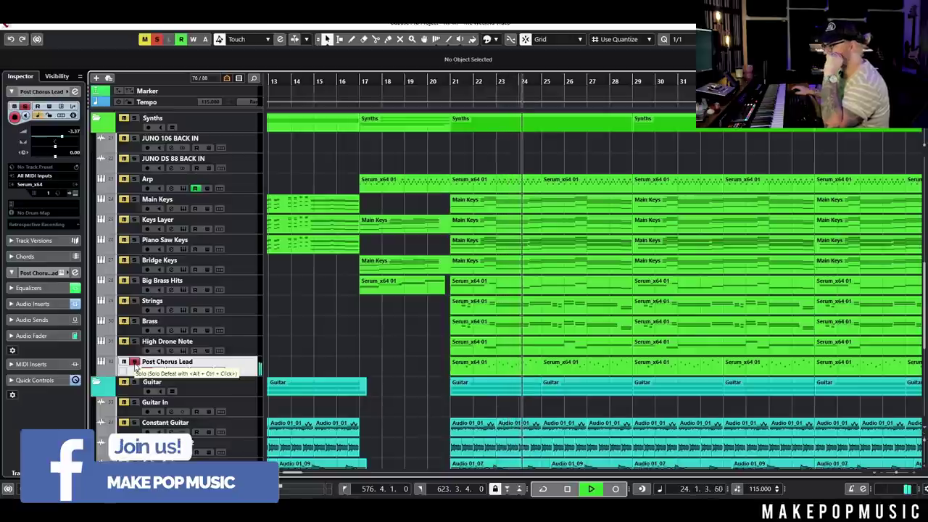
{"action": "left_click", "coordinate": [134, 363]}
{"action": "key", "text": "s"}
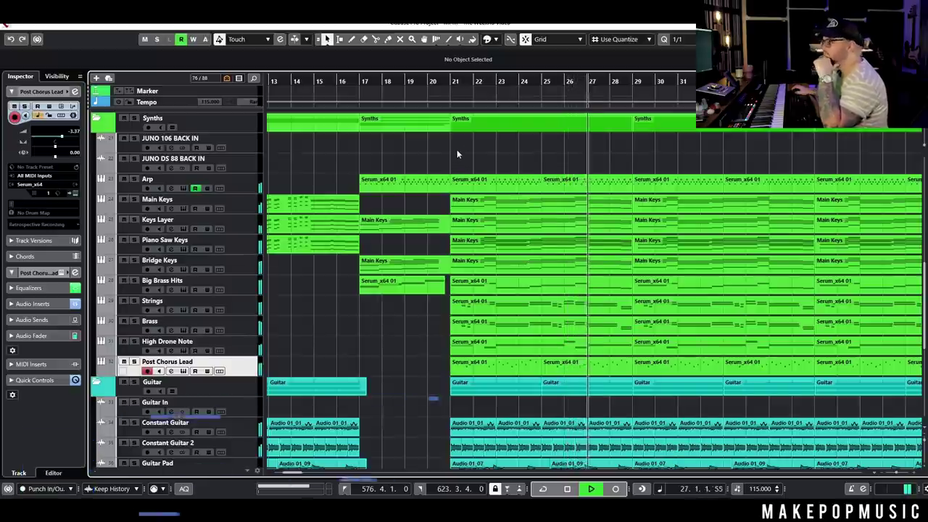
{"action": "key", "text": "space"}
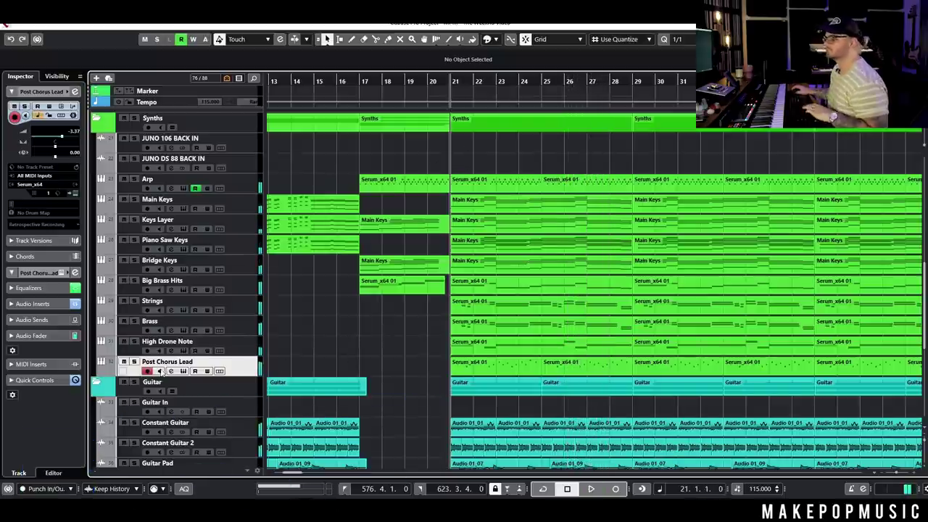
{"action": "left_click", "coordinate": [172, 371]}
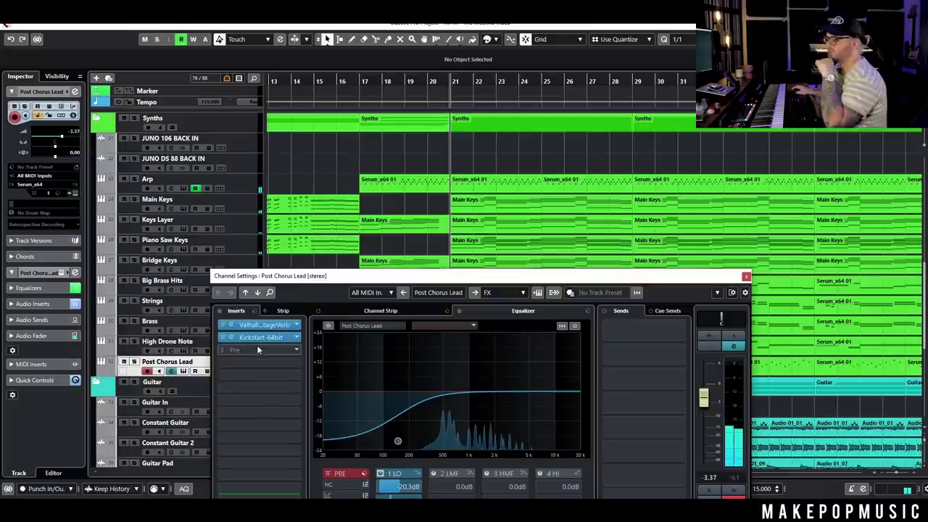
{"action": "left_click", "coordinate": [746, 276]}
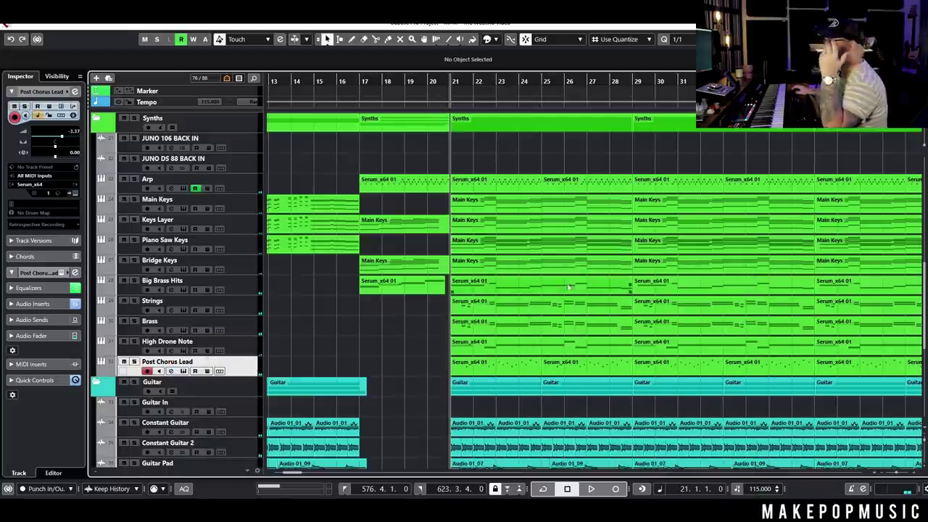
- Trim the start of the first Lead Vocal Verse event at bar 9 to 9.1.3.108 and deselect it
{"action": "key", "text": "g"}
{"action": "key", "text": "g"}
{"action": "key", "text": "g"}
{"action": "key", "text": "g"}
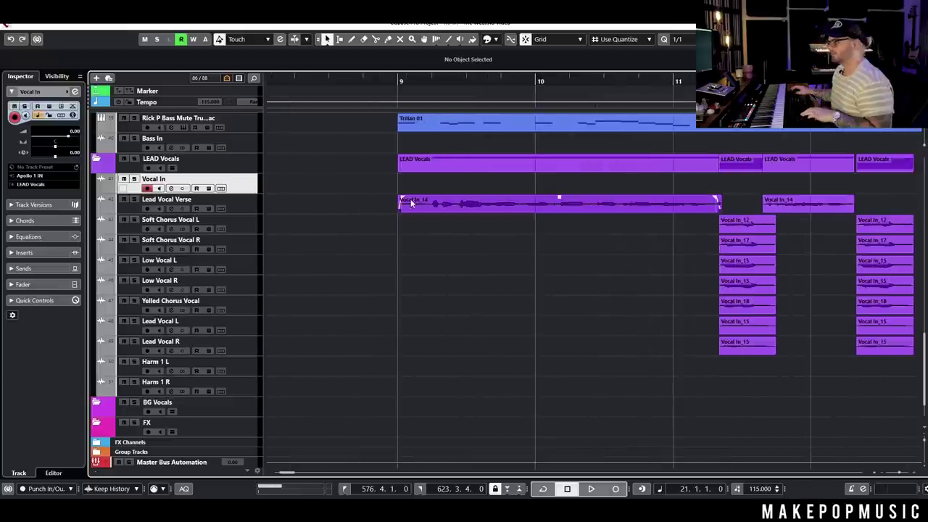
{"action": "left_click_drag", "start_coordinate": [397, 211], "coordinate": [424, 211]}
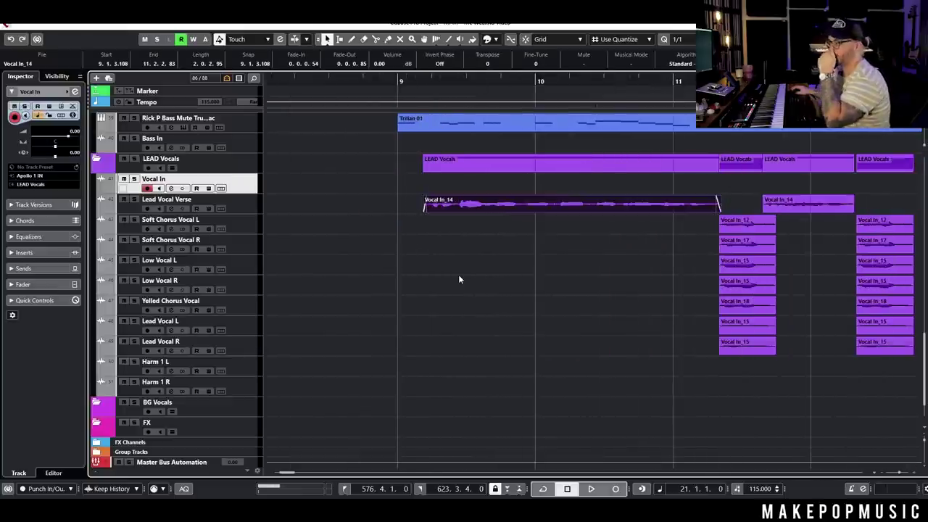
{"action": "left_click", "coordinate": [492, 285]}
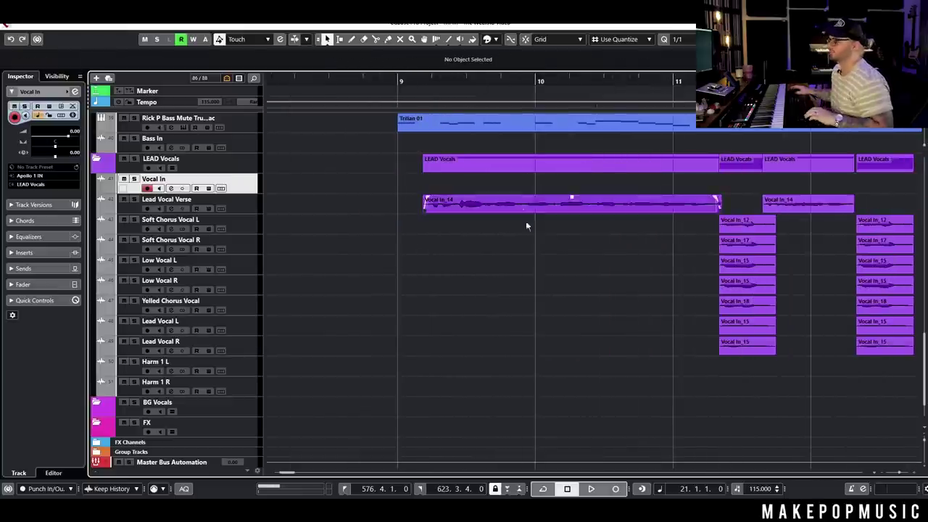
- Audition the verse vocals in the full mix from bar 9
{"action": "key", "text": "g"}
{"action": "key", "text": "g"}
{"action": "key", "text": "g"}
{"action": "key", "text": "g"}
{"action": "key", "text": "g"}
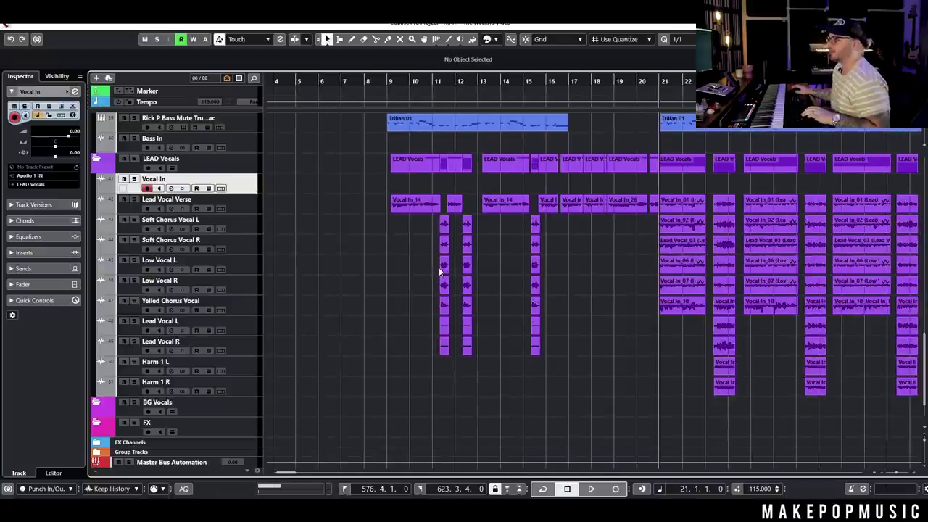
{"action": "key", "text": "g"}
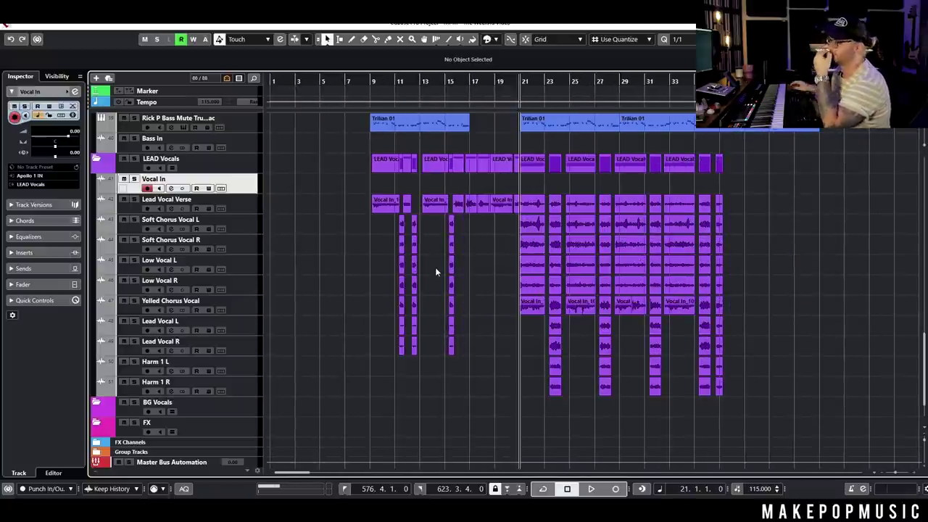
{"action": "left_click", "coordinate": [372, 82]}
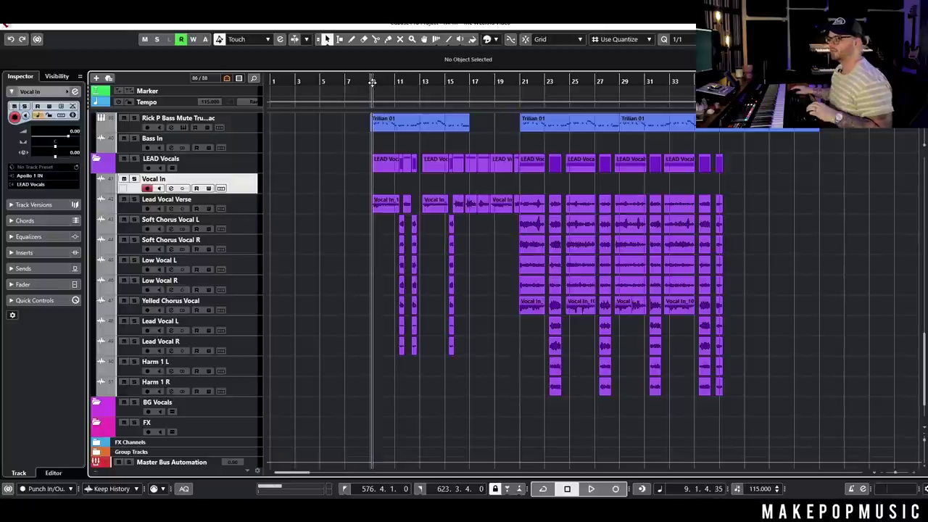
{"action": "left_click", "coordinate": [371, 81]}
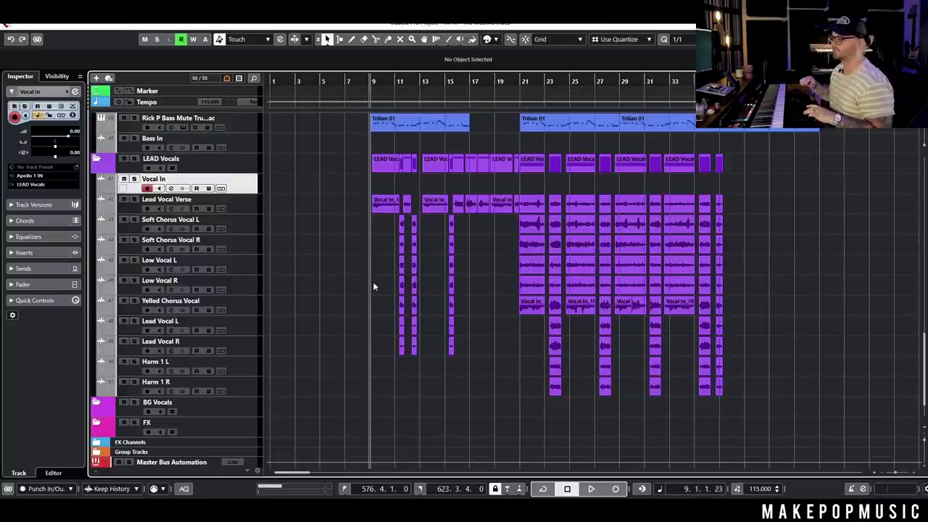
{"action": "key", "text": "space"}
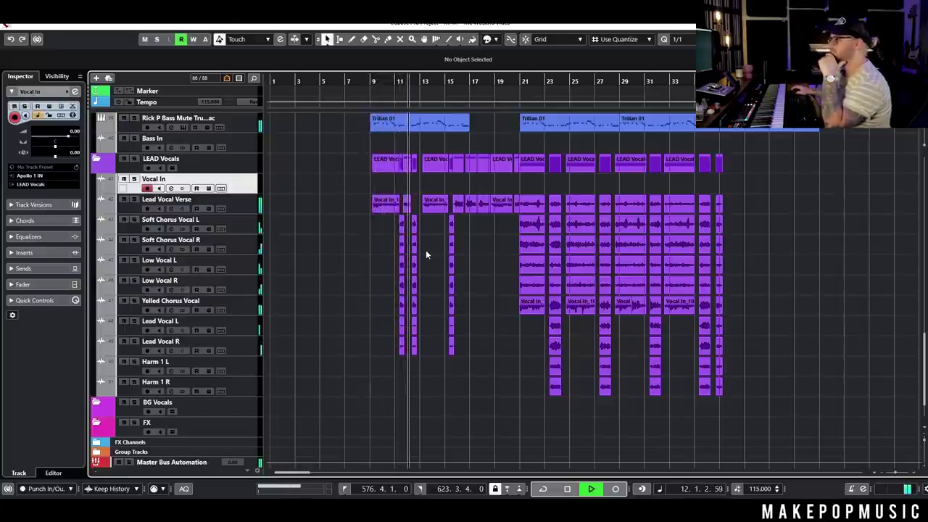
{"action": "key", "text": "space"}
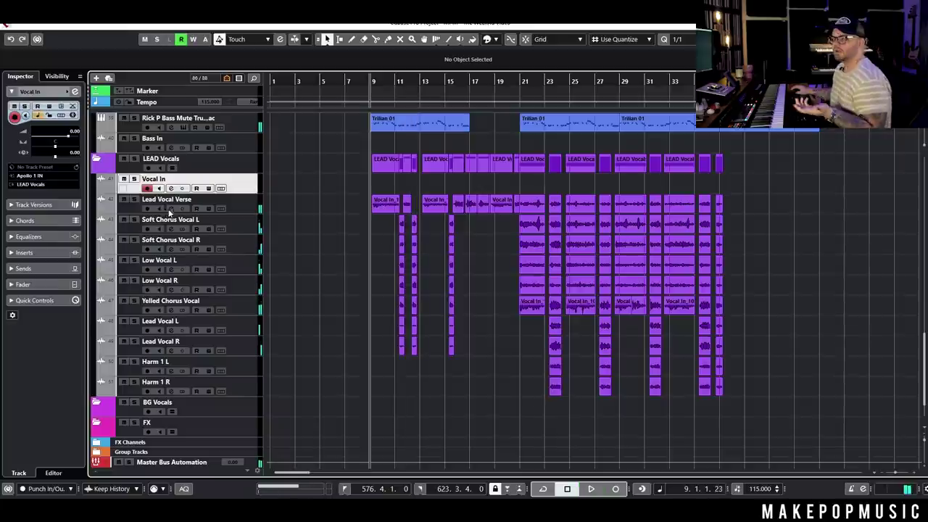
- Open the channel settings of Lead Vocal Verse and review its Virtual Mix Rack and Maag EQ4 inserts
{"action": "left_click", "coordinate": [172, 209]}
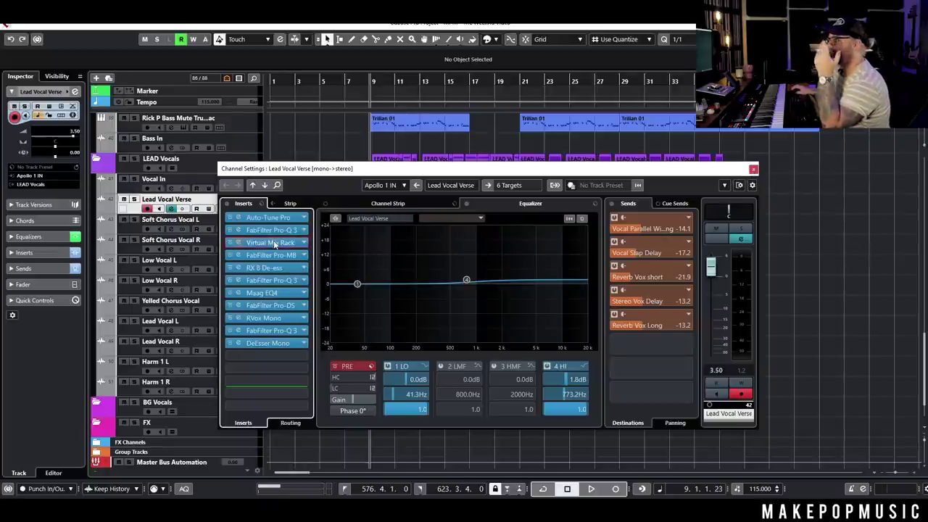
{"action": "left_click_drag", "start_coordinate": [805, 96], "coordinate": [225, 102]}
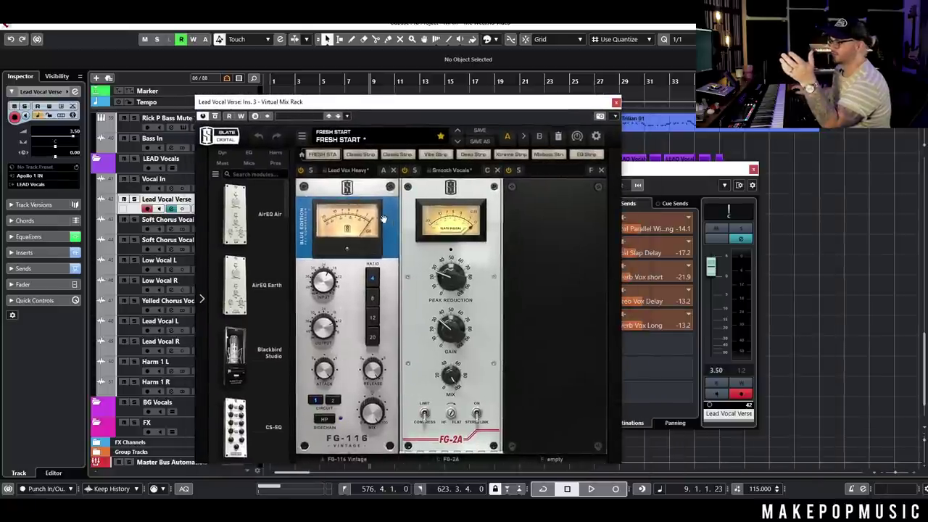
{"action": "left_click", "coordinate": [616, 102]}
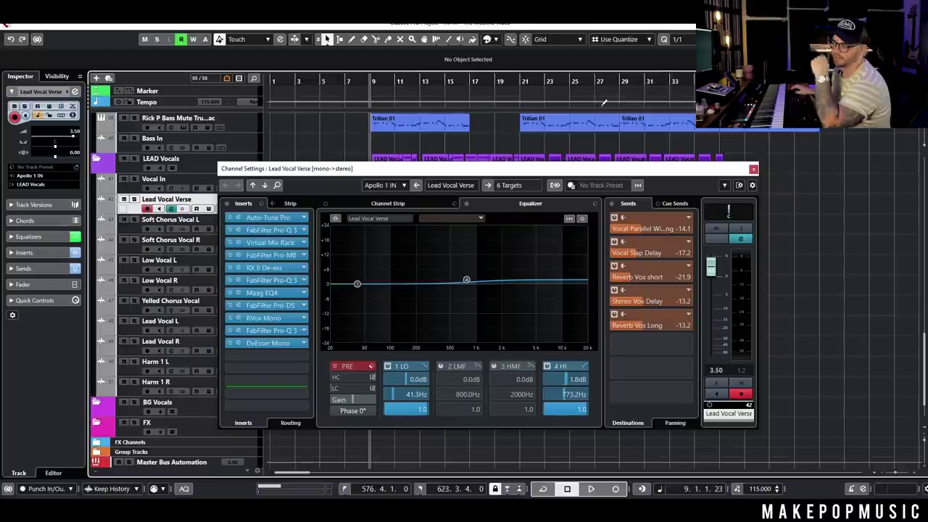
{"action": "left_click", "coordinate": [272, 293]}
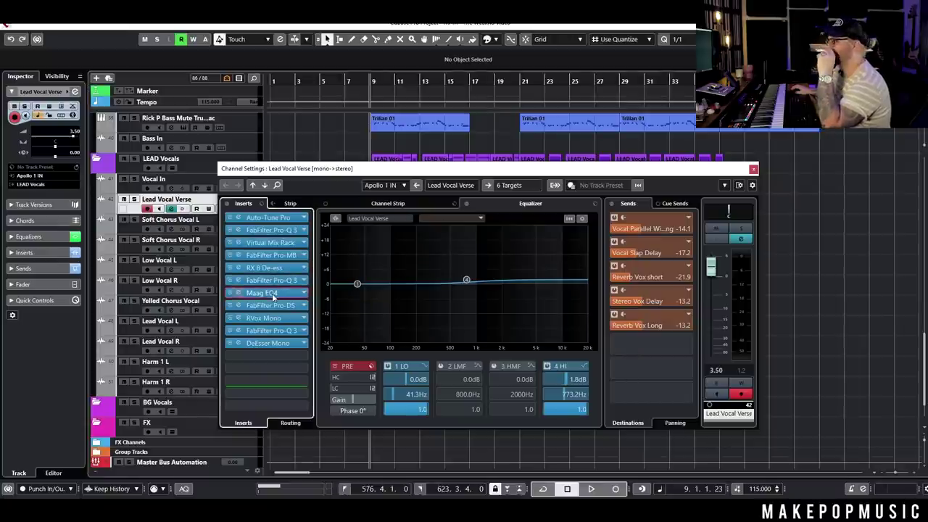
{"action": "left_click_drag", "start_coordinate": [924, 254], "coordinate": [587, 231]}
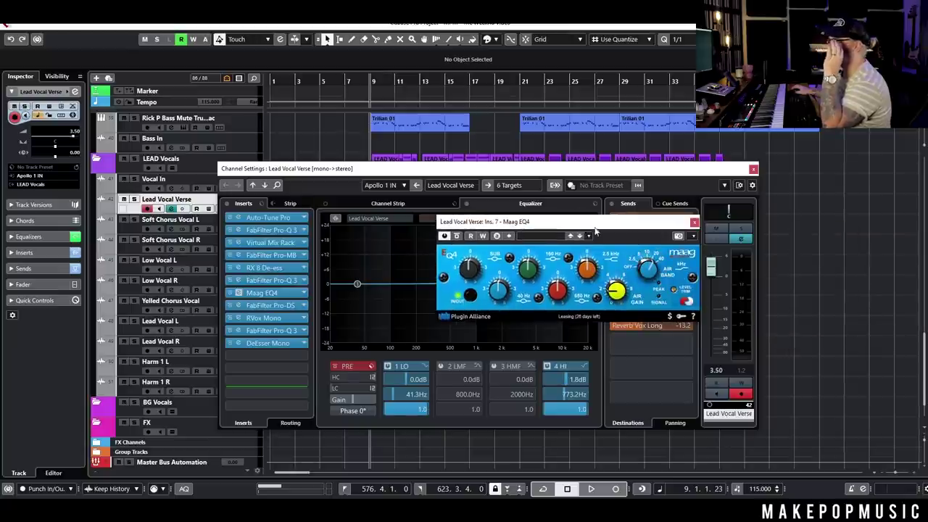
{"action": "left_click", "coordinate": [694, 222]}
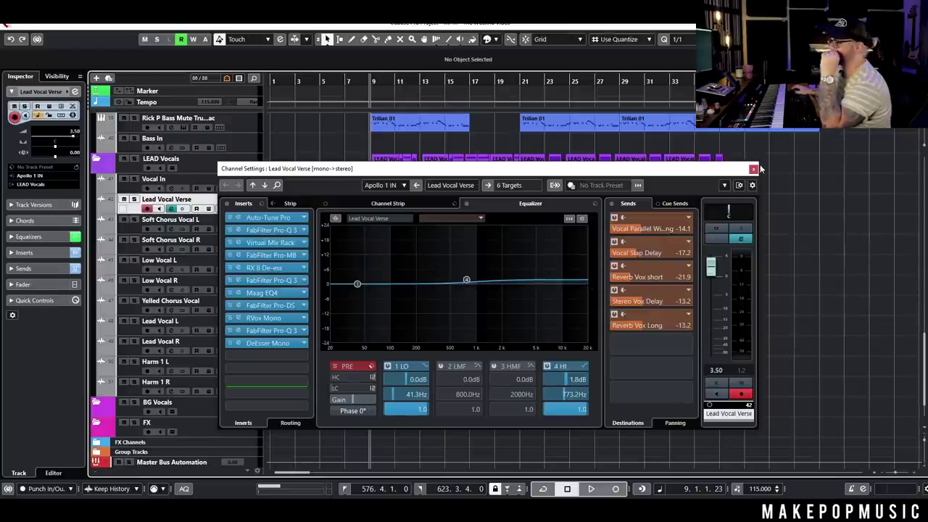
- Review the EQ curve of the FabFilter Pro-Q 3 in insert slot 10 of Lead Vocal Verse
{"action": "left_click", "coordinate": [272, 331]}
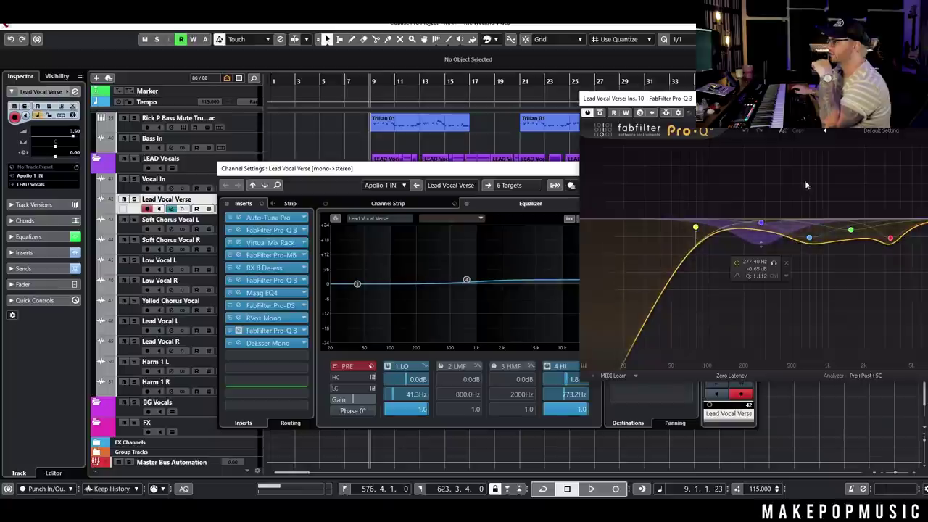
{"action": "left_click_drag", "start_coordinate": [630, 98], "coordinate": [321, 121]}
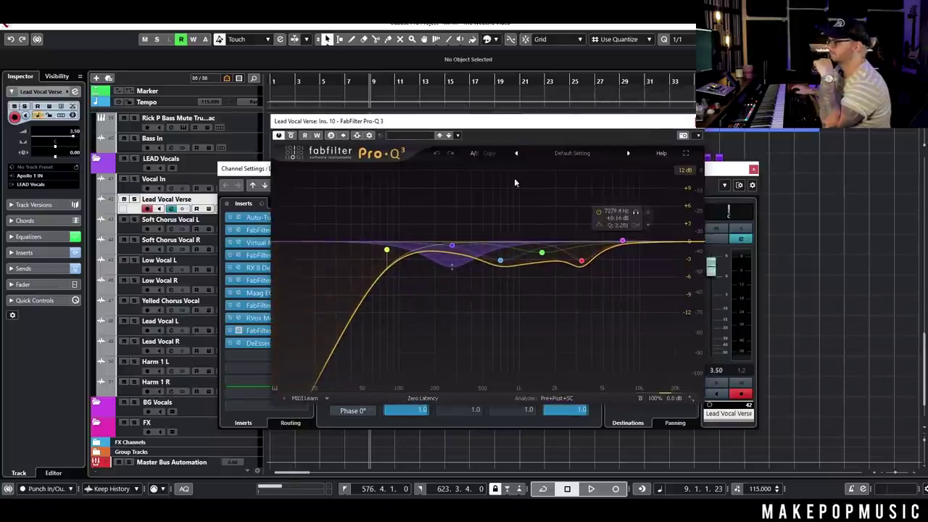
{"action": "left_click", "coordinate": [690, 121]}
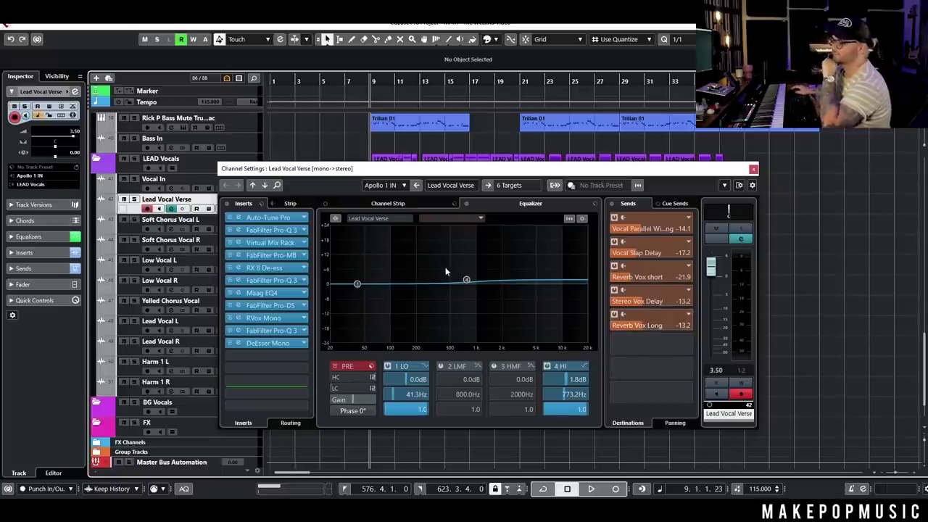
- Play Lead Vocal Verse soloed from bar 9 and bypass all its inserts to compare the processed and unprocessed sound
{"action": "left_click", "coordinate": [134, 201]}
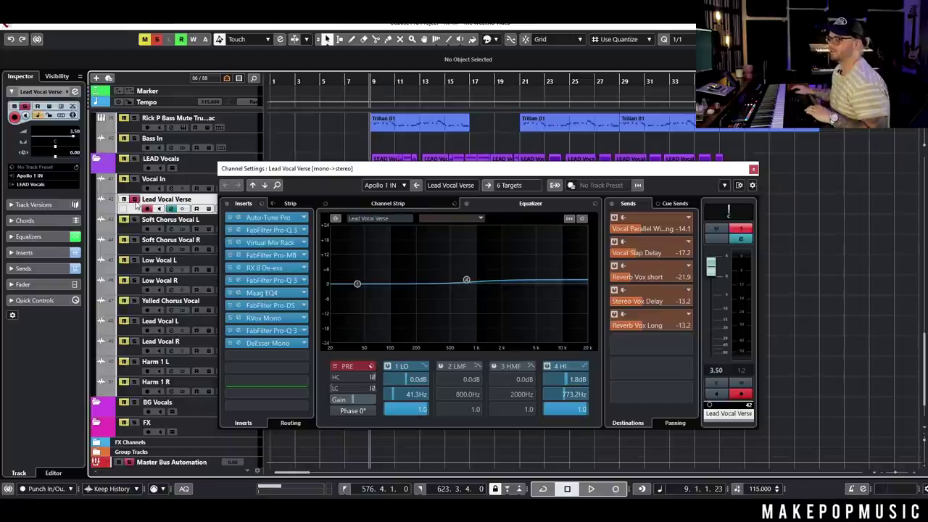
{"action": "key", "text": "space"}
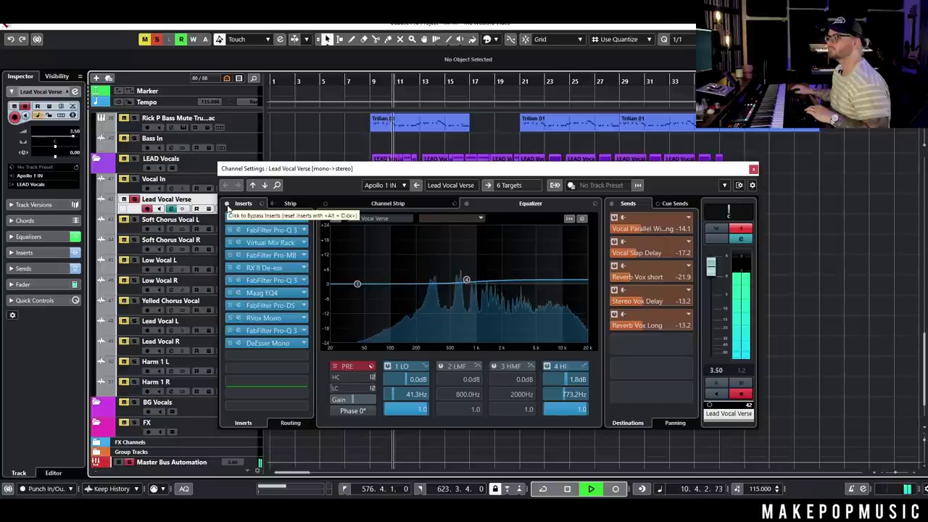
{"action": "left_click", "coordinate": [227, 204]}
{"action": "key", "text": "space"}
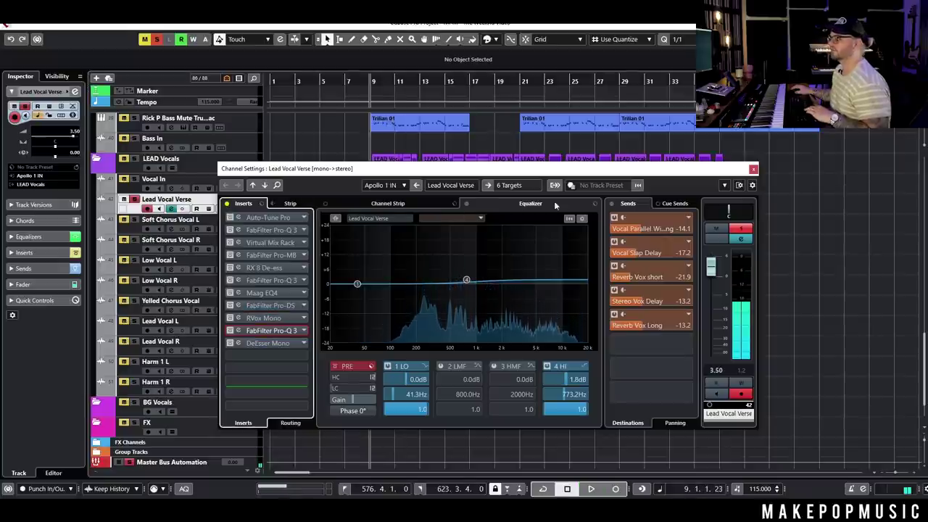
- Compare the soloed vocal without sends, with inserts off and on, then restore the sends and clear the solo
{"action": "left_click", "coordinate": [611, 203]}
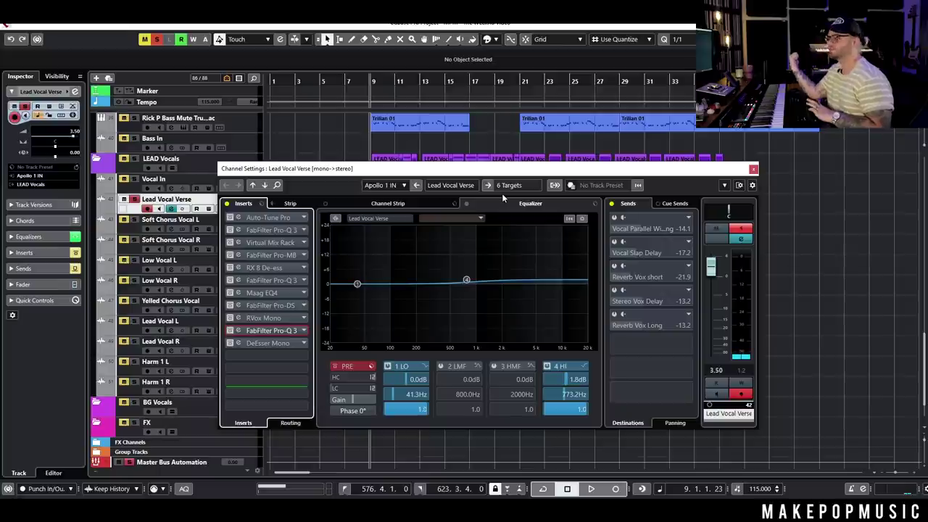
{"action": "key", "text": "space"}
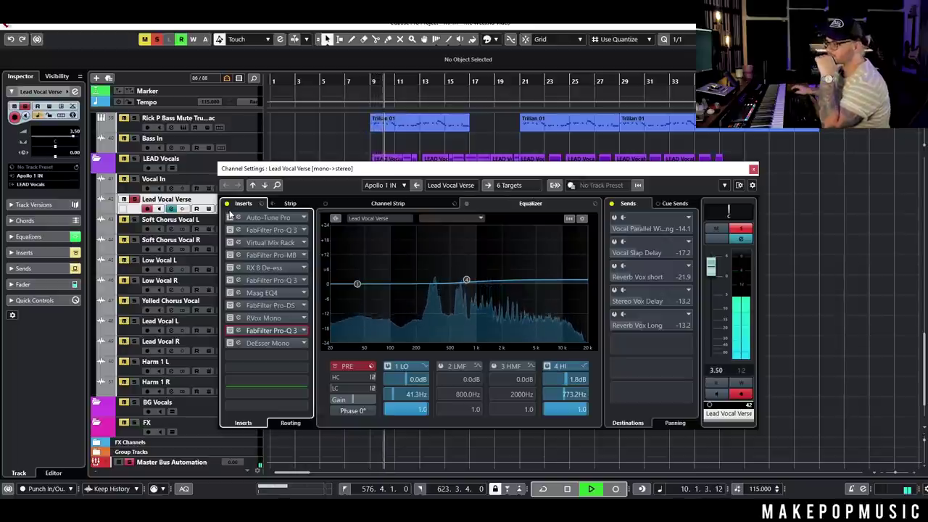
{"action": "left_click", "coordinate": [227, 205]}
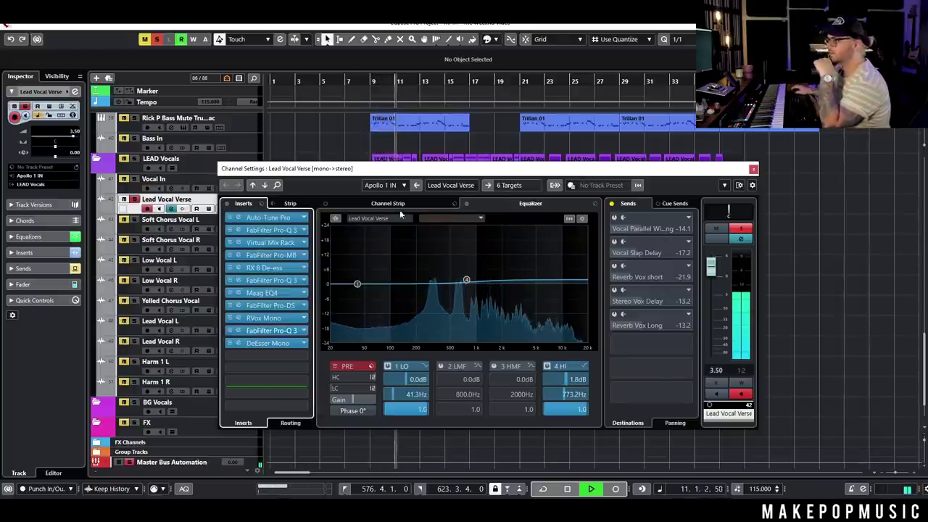
{"action": "key", "text": "space"}
{"action": "left_click", "coordinate": [611, 204]}
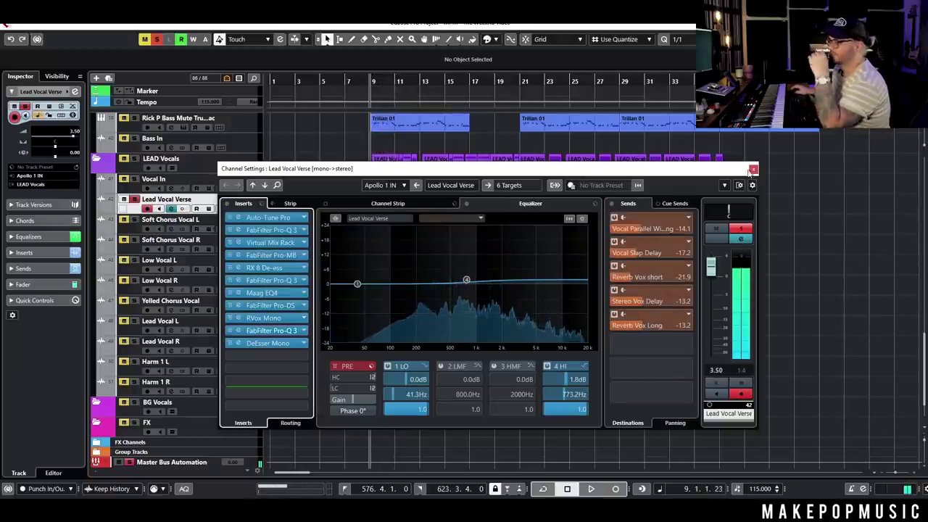
{"action": "key", "text": "e"}
{"action": "left_click", "coordinate": [134, 200]}
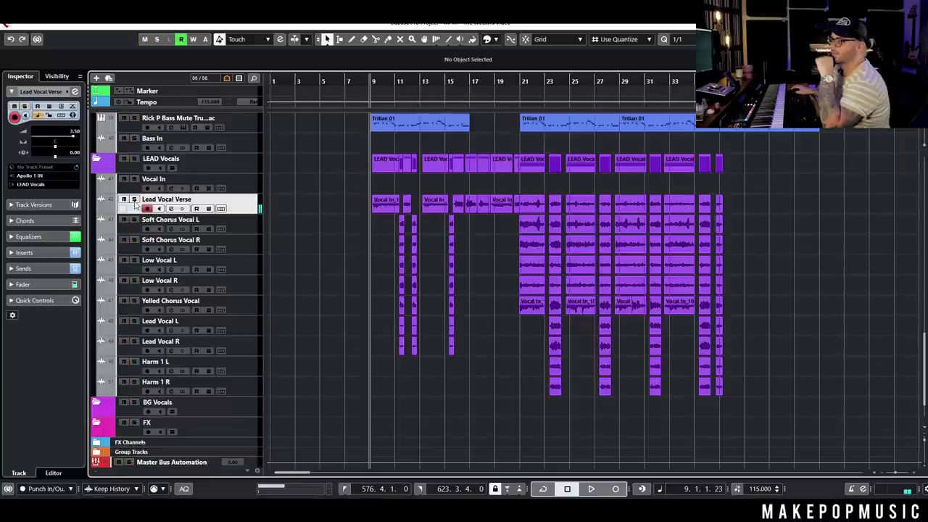
- Solo Soft Chorus Vocal L and R and open the channel settings of Soft Chorus Vocal L
{"action": "left_click", "coordinate": [135, 219]}
{"action": "left_click", "coordinate": [134, 240]}
{"action": "left_click", "coordinate": [173, 228]}
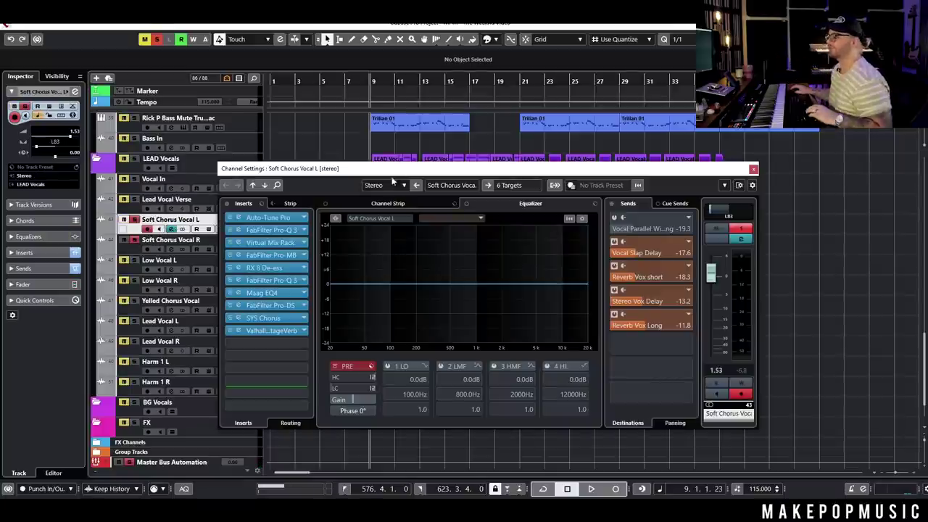
{"action": "left_click_drag", "start_coordinate": [351, 180], "coordinate": [352, 306]}
{"action": "key", "text": "h"}
{"action": "key", "text": "h"}
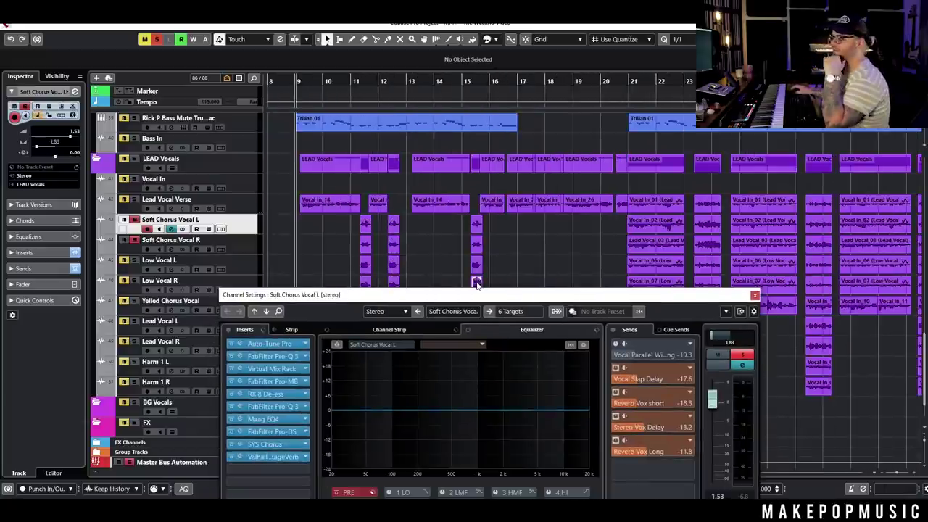
{"action": "left_click_drag", "start_coordinate": [492, 296], "coordinate": [534, 181]}
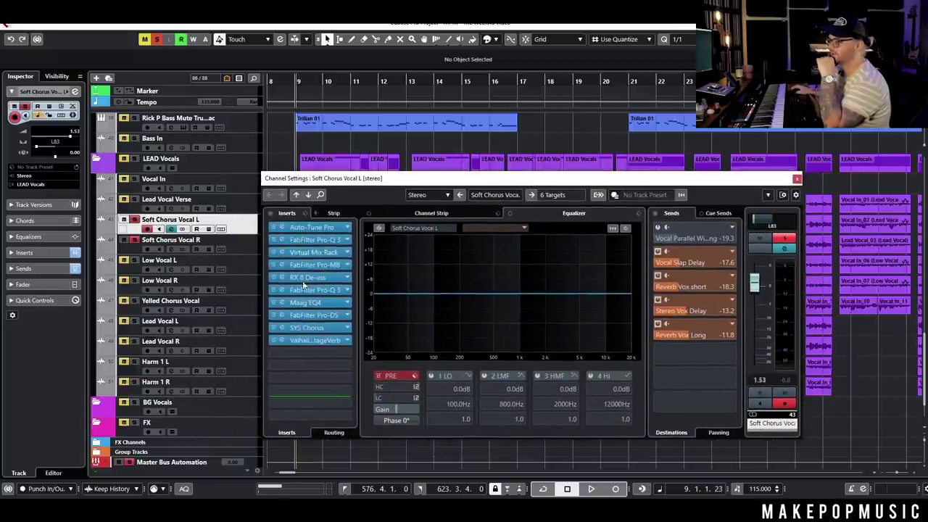
- Review the SYS Chorus and ValhallaVintageVerb inserts on Soft Chorus Vocal L, and close its channel settings
{"action": "left_click", "coordinate": [282, 327]}
{"action": "left_click_drag", "start_coordinate": [906, 181], "coordinate": [396, 265]}
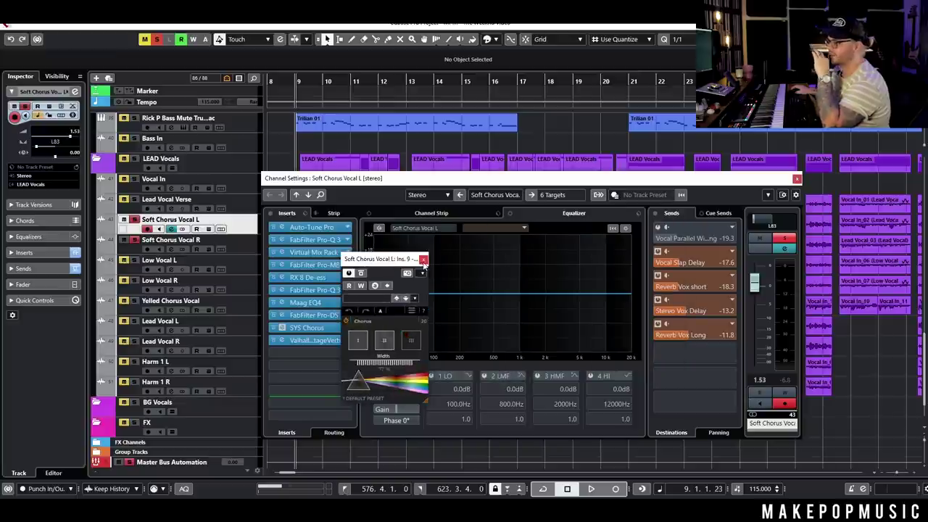
{"action": "left_click", "coordinate": [423, 260]}
{"action": "left_click", "coordinate": [328, 340]}
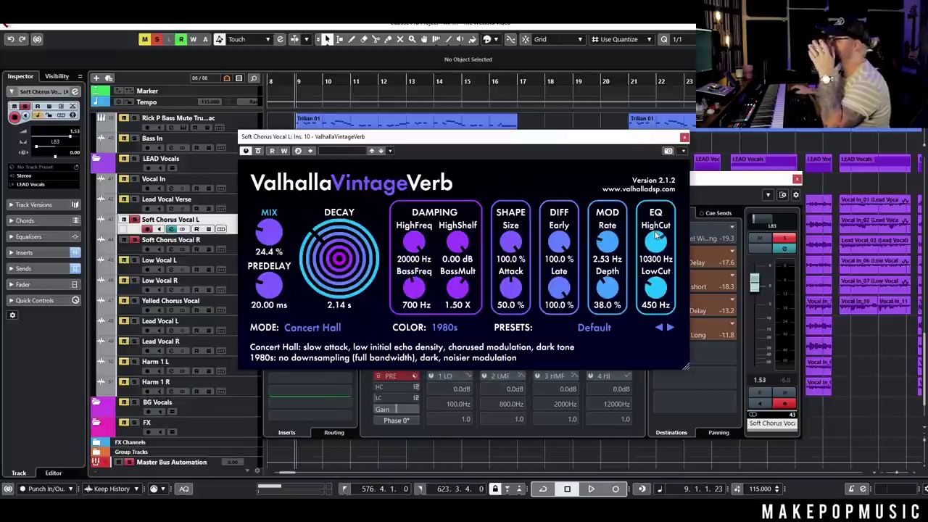
{"action": "left_click", "coordinate": [684, 137]}
{"action": "left_click", "coordinate": [796, 179]}
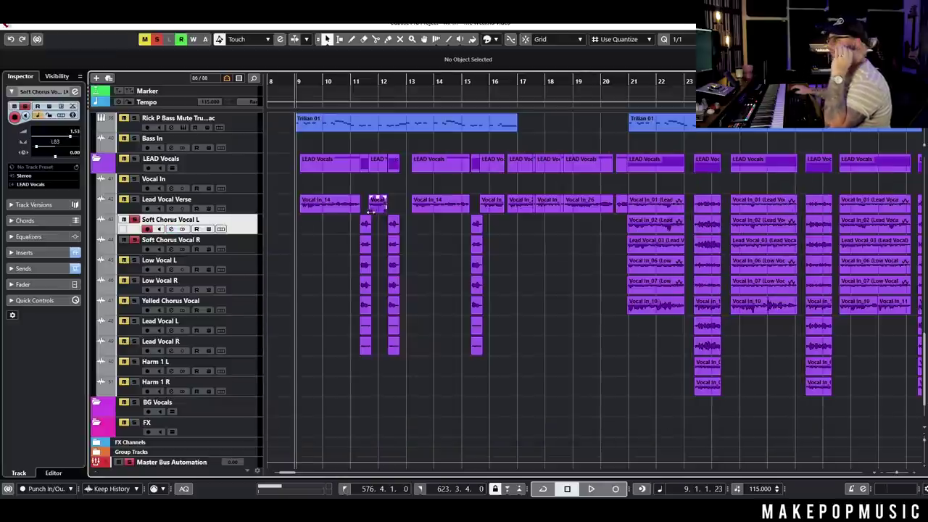
- Audition the soloed soft chorus vocals from bar 11 and from bar 21, and clear their solos
{"action": "left_click", "coordinate": [352, 89]}
{"action": "left_click", "coordinate": [239, 242]}
{"action": "left_click", "coordinate": [243, 232]}
{"action": "key", "text": "space"}
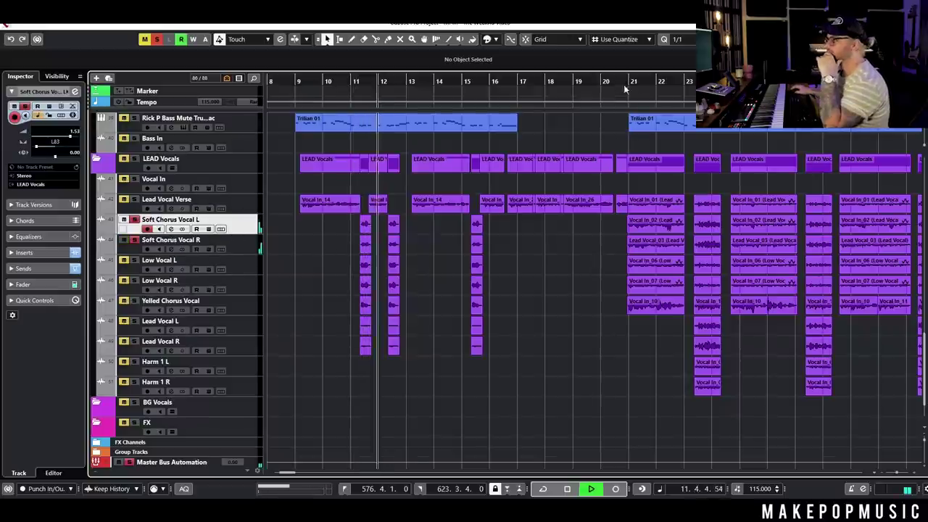
{"action": "left_click_drag", "start_coordinate": [631, 81], "coordinate": [608, 277]}
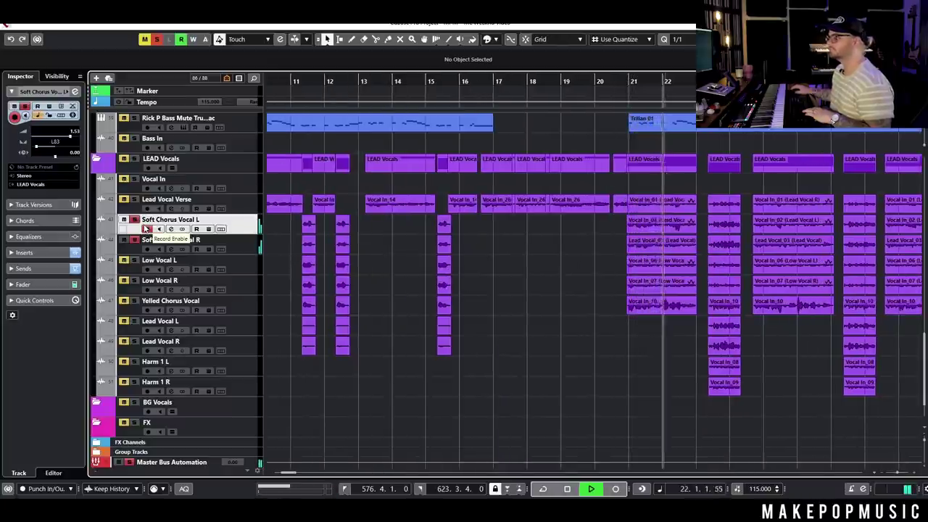
{"action": "key", "text": "space"}
{"action": "left_click", "coordinate": [135, 240]}
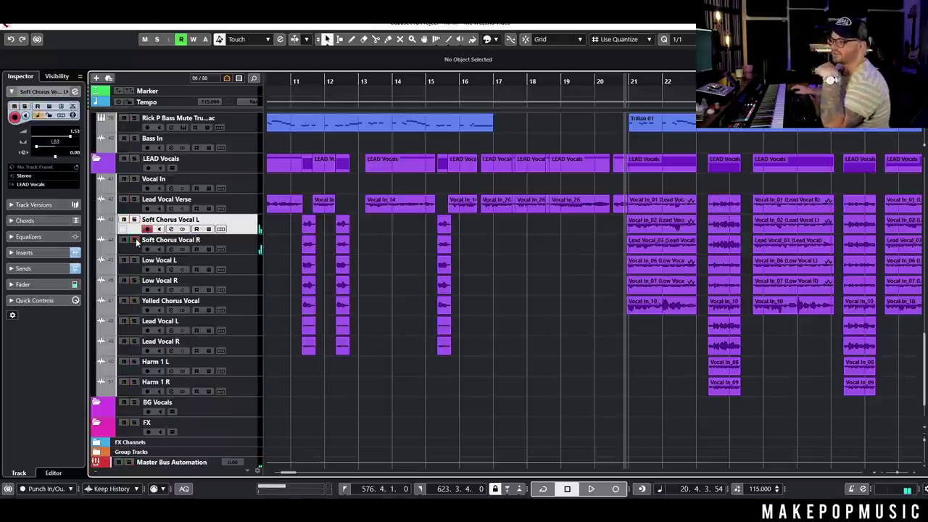
- Solo Low Vocal L and R and open the channel settings of Low Vocal L
{"action": "left_click", "coordinate": [134, 260]}
{"action": "left_click", "coordinate": [135, 281]}
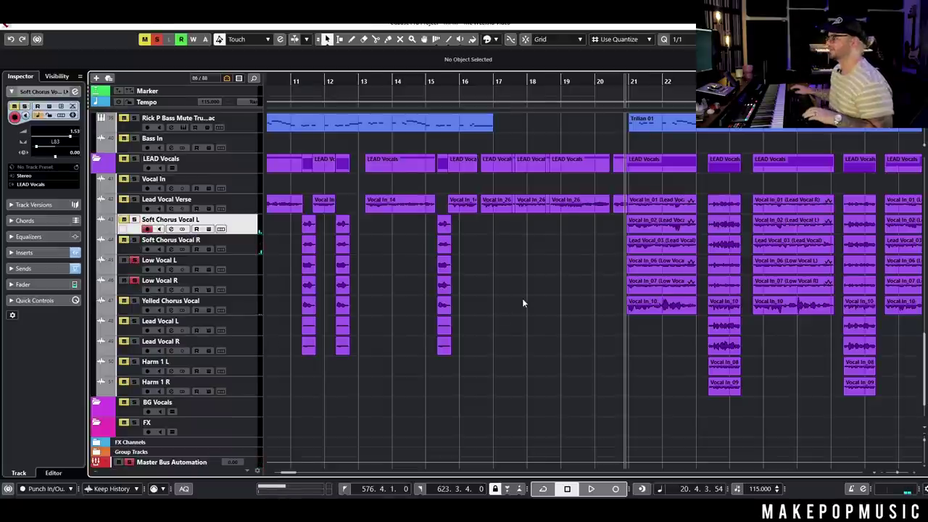
{"action": "key", "text": "g"}
{"action": "key", "text": "g"}
{"action": "left_click", "coordinate": [178, 272]}
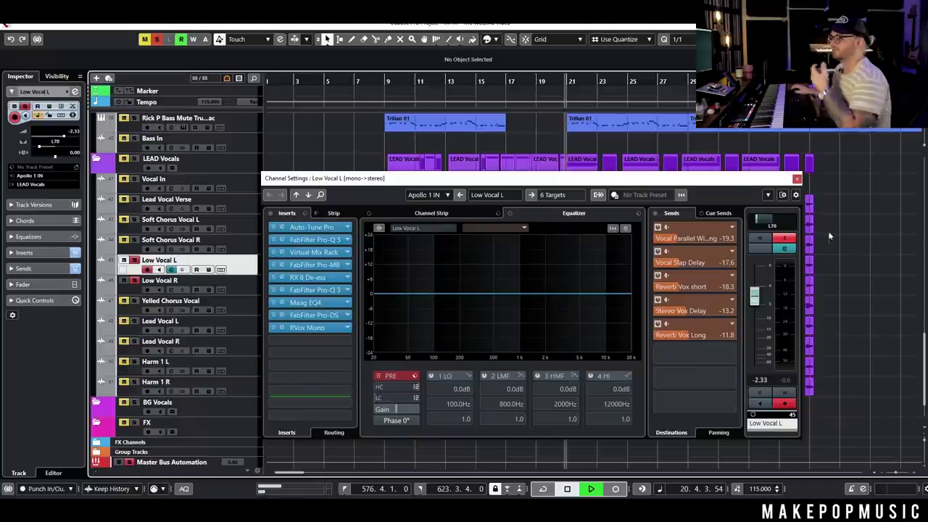
- Audition the soloed low vocals from bar 21 and from bar 11, keeping the channel settings window clear of the vocal tracks
{"action": "key", "text": "space"}
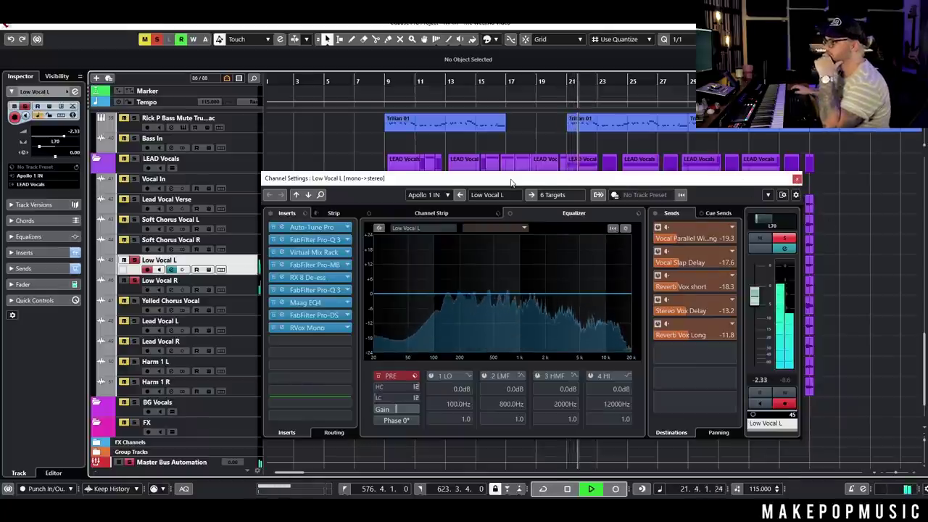
{"action": "left_click_drag", "start_coordinate": [642, 178], "coordinate": [617, 395]}
{"action": "left_click", "coordinate": [418, 103]}
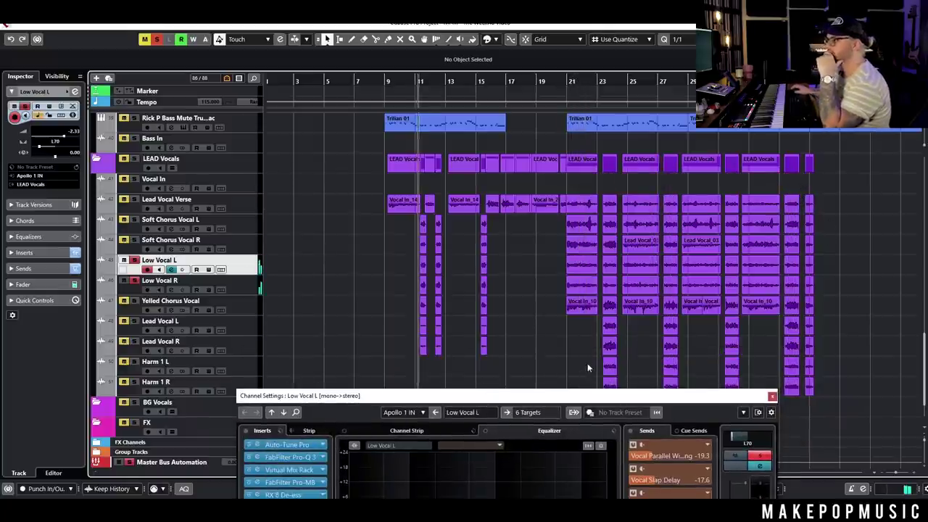
{"action": "left_click", "coordinate": [246, 286]}
- Solo Yelled Chorus Vocal in place of the low vocals and bring its channel settings into full view
{"action": "left_click", "coordinate": [134, 302]}
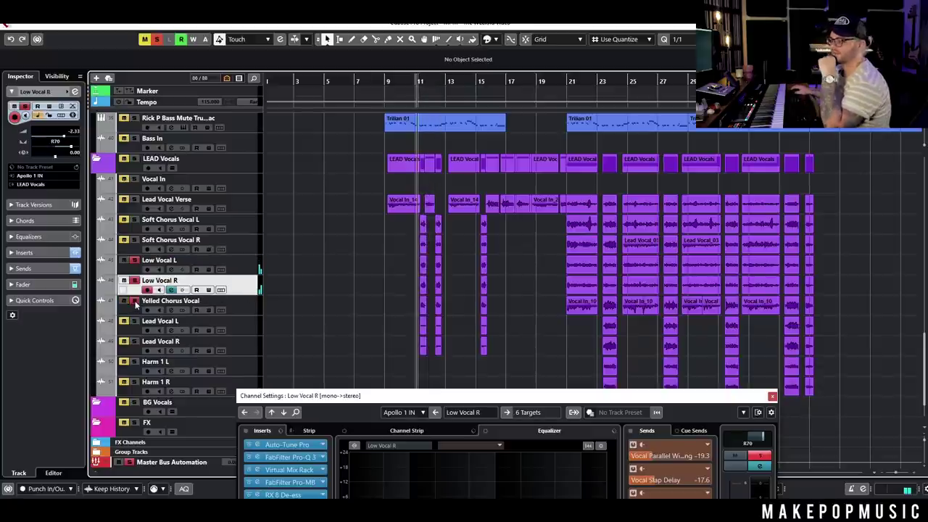
{"action": "left_click", "coordinate": [135, 281]}
{"action": "left_click", "coordinate": [134, 259]}
{"action": "left_click", "coordinate": [225, 313]}
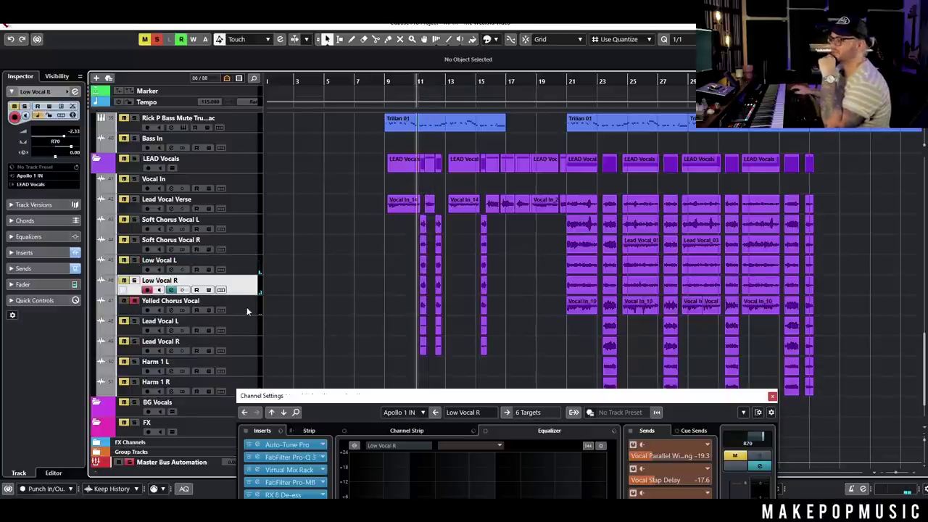
{"action": "left_click_drag", "start_coordinate": [408, 397], "coordinate": [443, 207]}
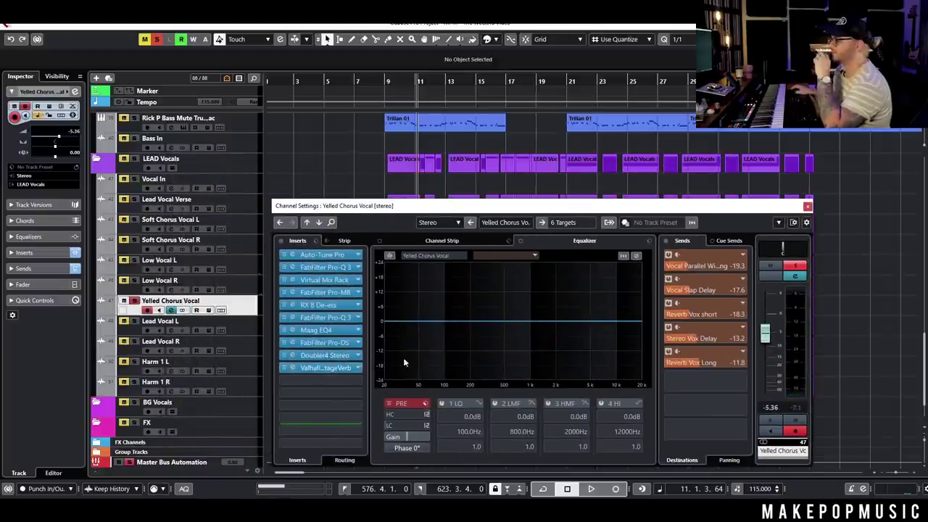
- Close the channel settings, audition the soloed Yelled Chorus Vocal from bar 11 and from bar 21, and clear its solo
{"action": "left_click", "coordinate": [808, 206]}
{"action": "key", "text": "space"}
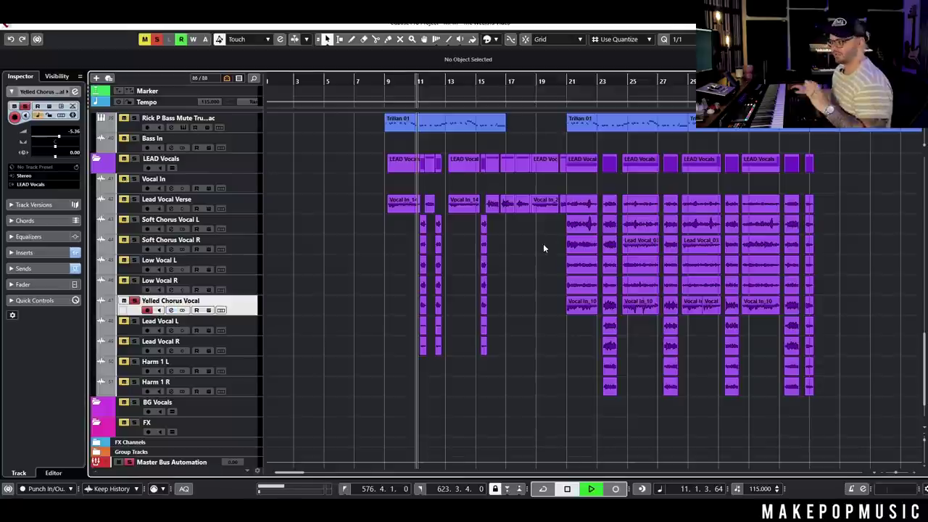
{"action": "left_click", "coordinate": [569, 81]}
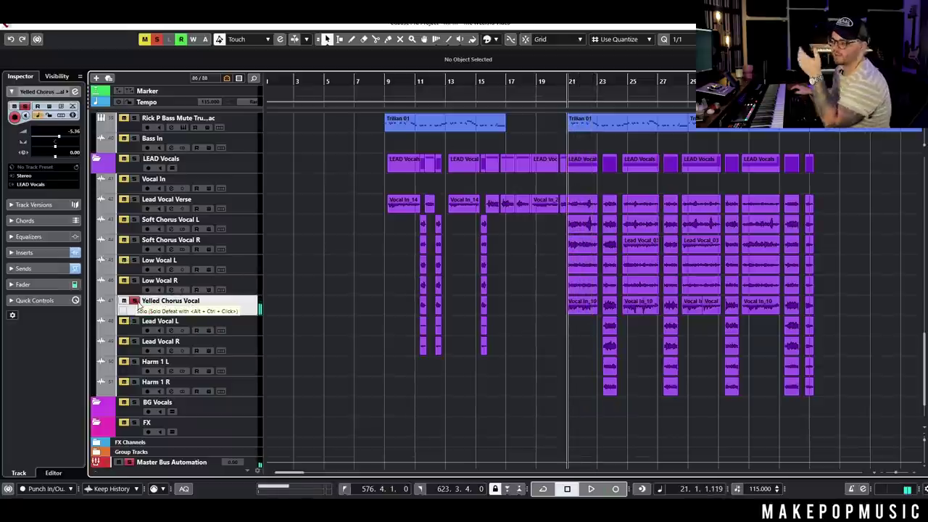
{"action": "left_click", "coordinate": [137, 303]}
- Solo Lead Vocal L and R, review the inserts on Lead Vocal L, and close its channel settings
{"action": "left_click", "coordinate": [135, 321]}
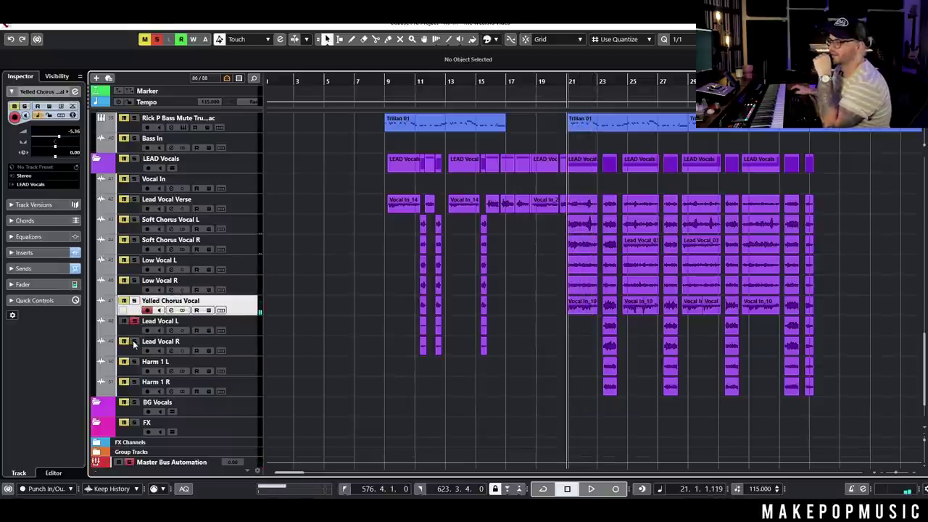
{"action": "left_click", "coordinate": [172, 331]}
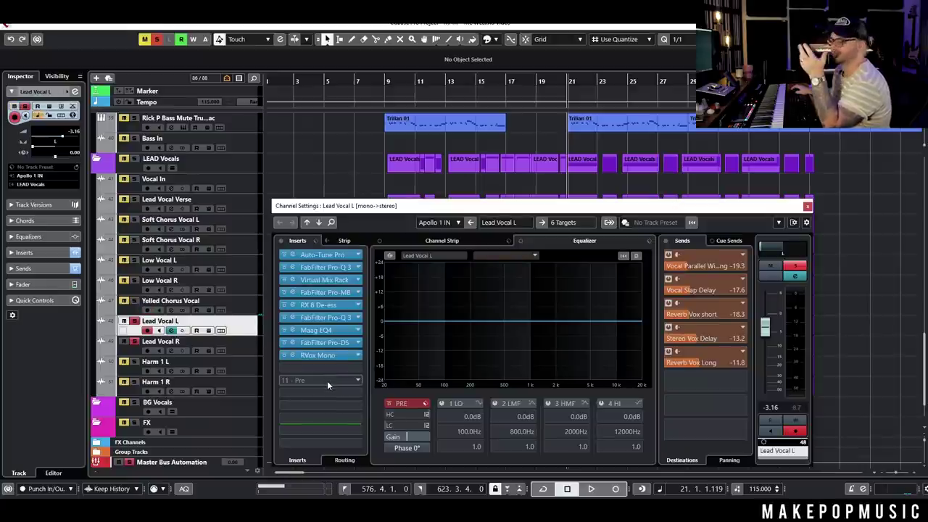
{"action": "left_click", "coordinate": [807, 208]}
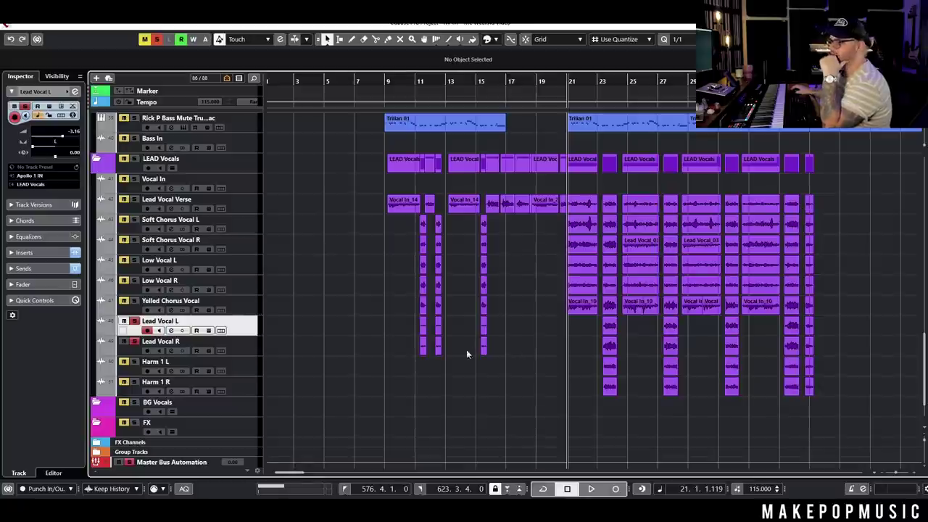
- Audition from just before bar 11 with the lead vocals soloed, then with all solos cleared, and stop playback
{"action": "left_click", "coordinate": [403, 86]}
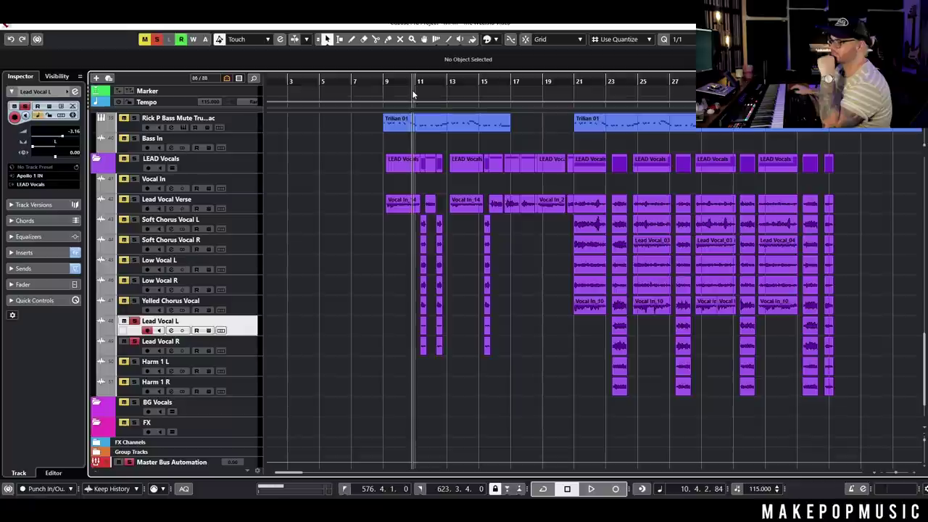
{"action": "key", "text": "space"}
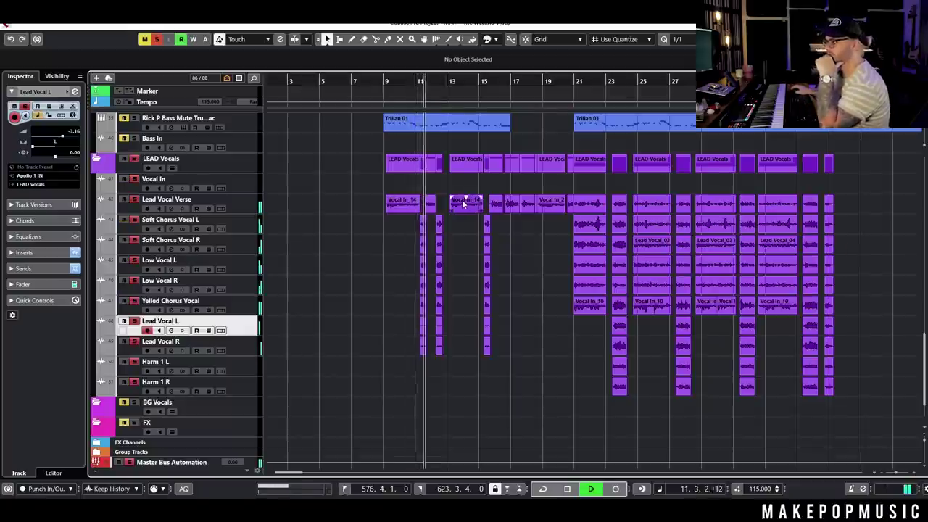
{"action": "left_click", "coordinate": [156, 39]}
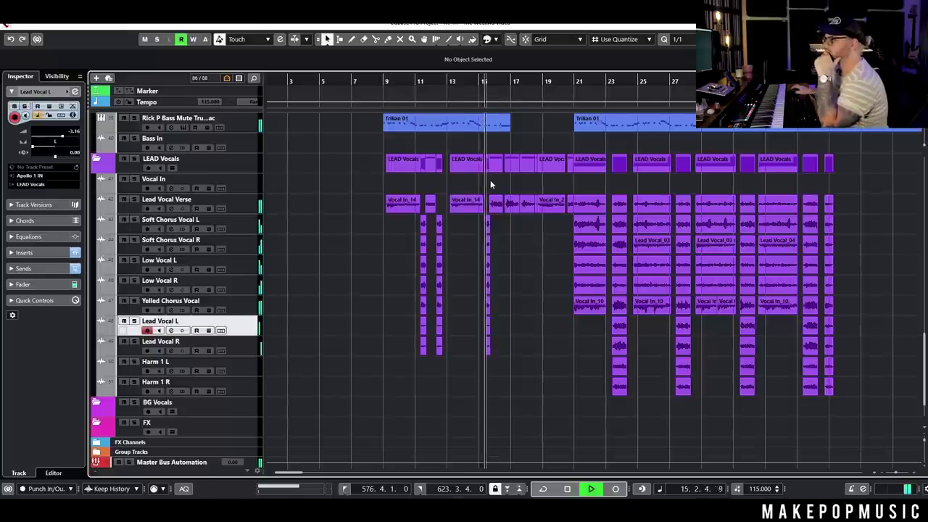
{"action": "key", "text": "space"}
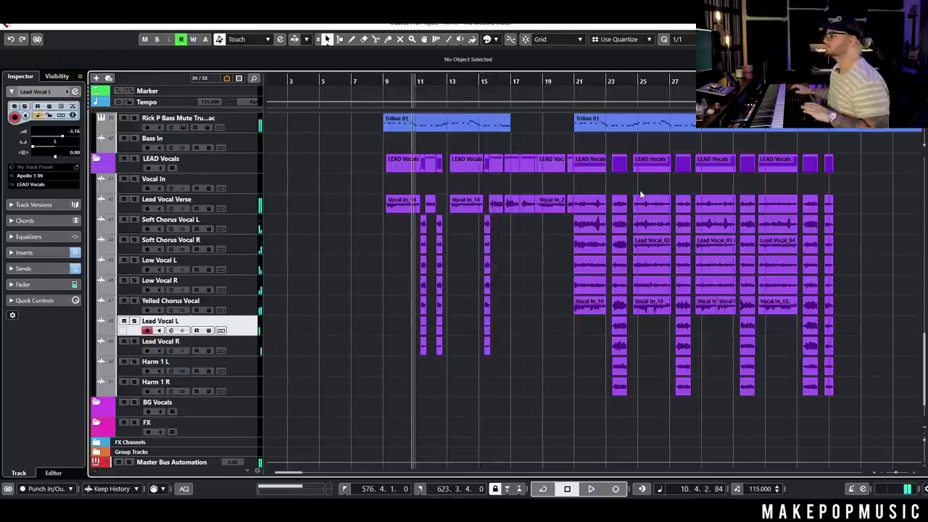
- Go through the lead vocal tracks from Soft Chorus Vocal L to Harm 1 R to examine how the parts are layered and panned
{"action": "left_click", "coordinate": [561, 85]}
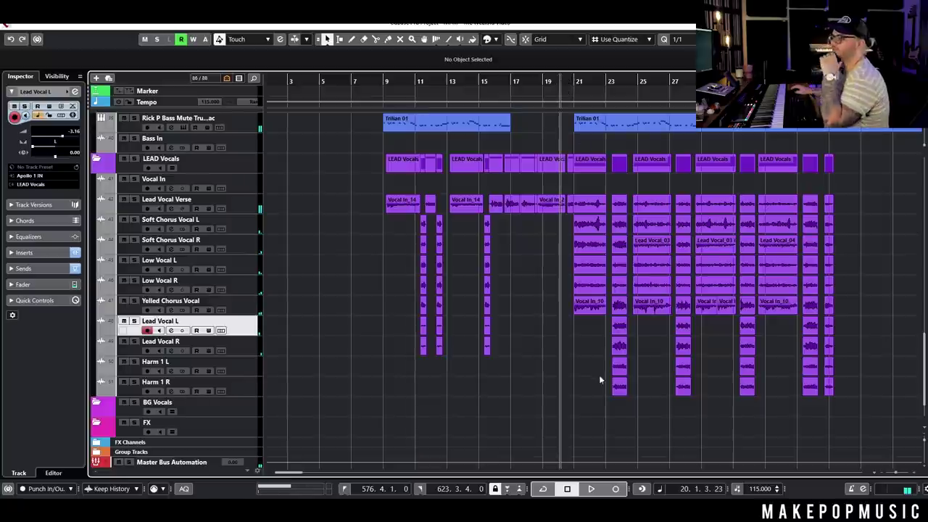
{"action": "left_click", "coordinate": [256, 347]}
{"action": "left_click", "coordinate": [257, 332]}
{"action": "left_click", "coordinate": [242, 355]}
{"action": "left_click", "coordinate": [247, 332]}
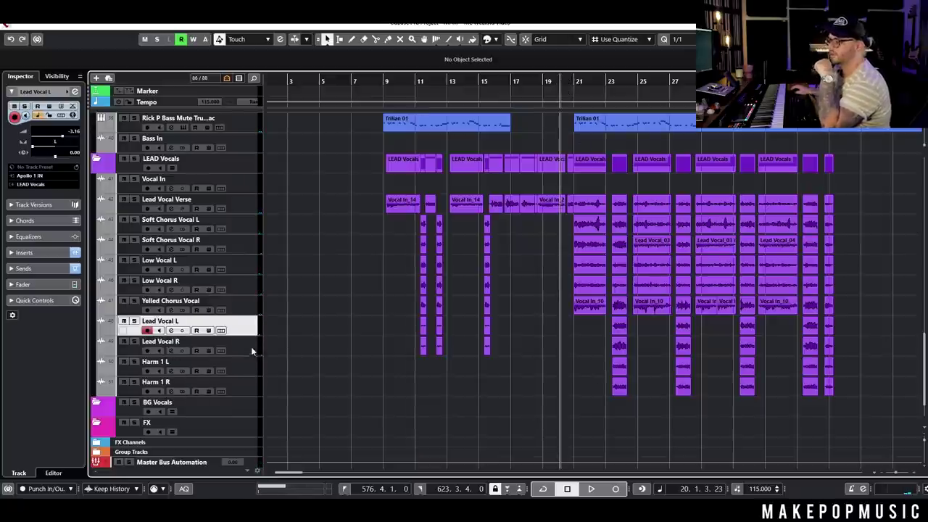
{"action": "left_click", "coordinate": [250, 349]}
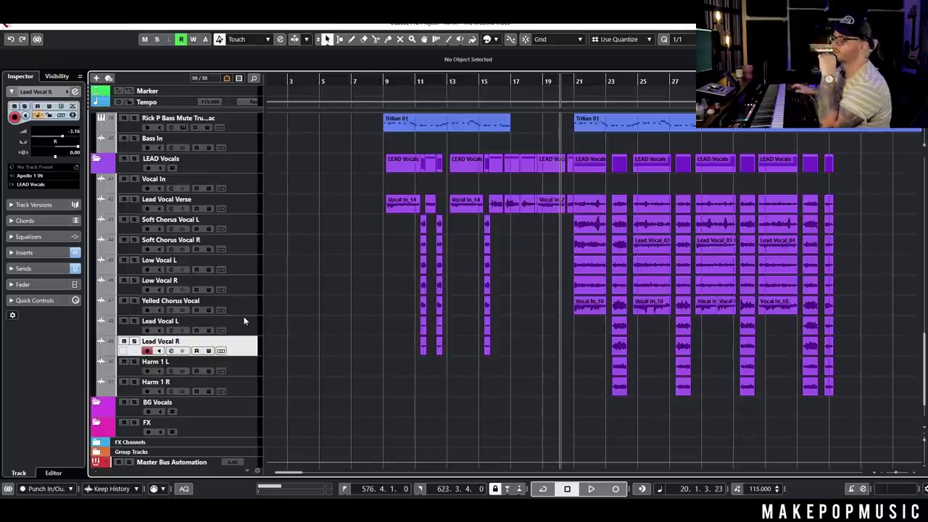
{"action": "left_click", "coordinate": [245, 250]}
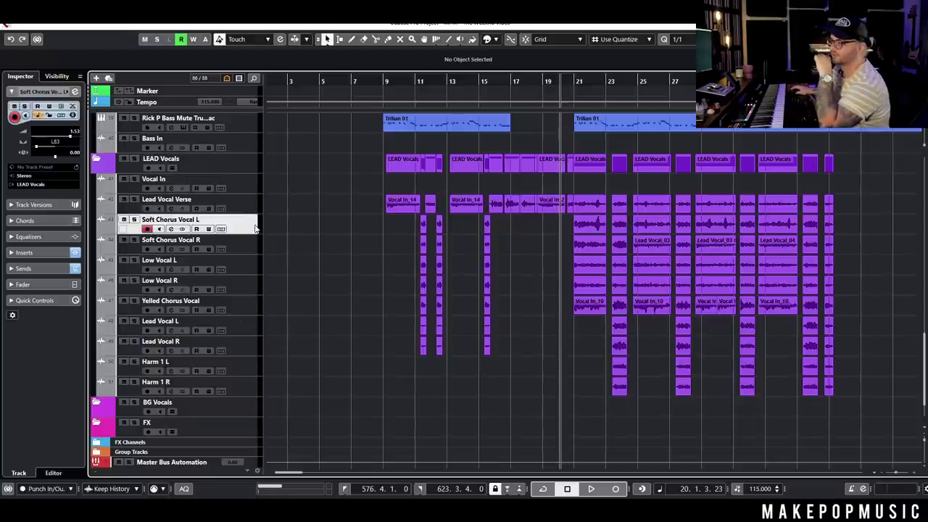
{"action": "left_click", "coordinate": [241, 271]}
{"action": "left_click", "coordinate": [242, 289]}
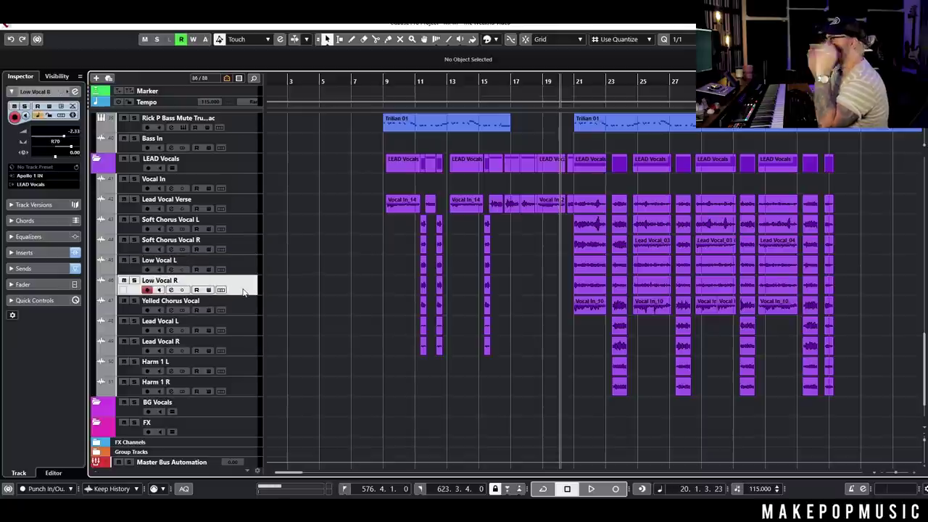
{"action": "left_click", "coordinate": [252, 311]}
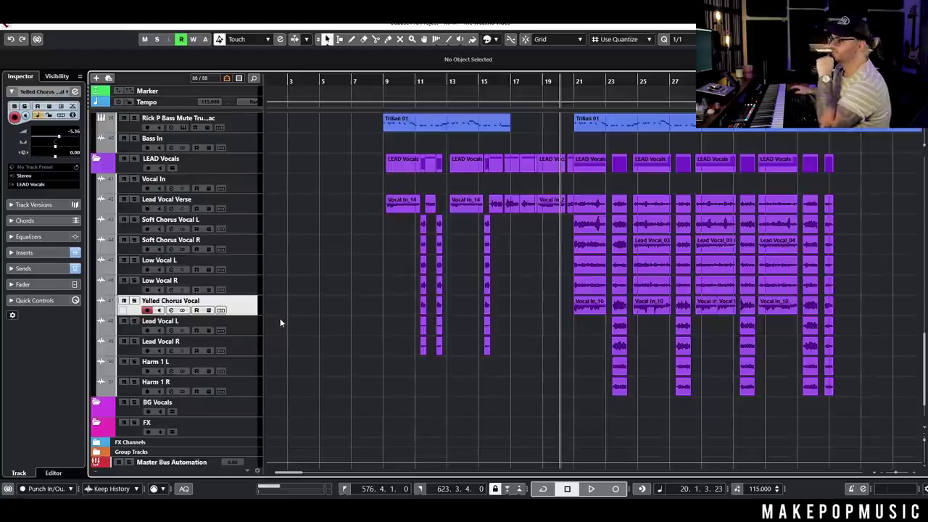
{"action": "left_click", "coordinate": [255, 323]}
{"action": "left_click", "coordinate": [246, 352]}
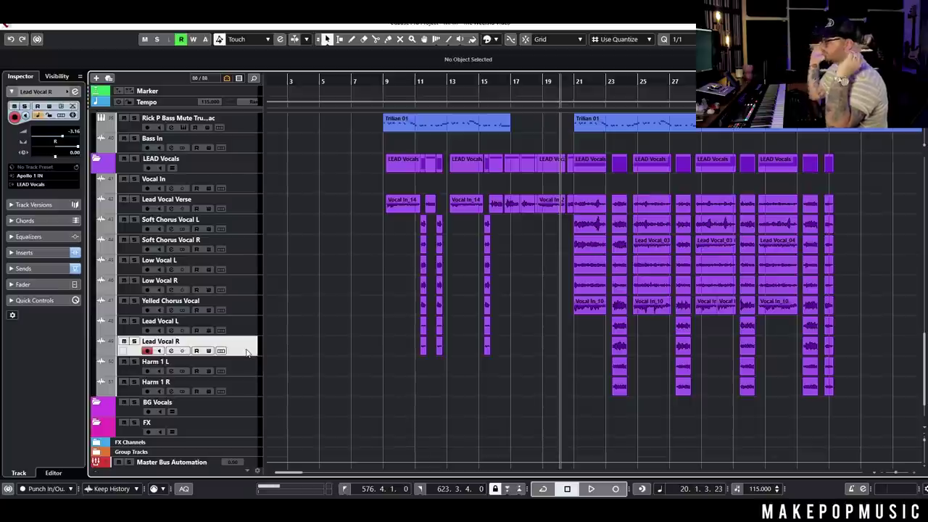
{"action": "left_click", "coordinate": [246, 366]}
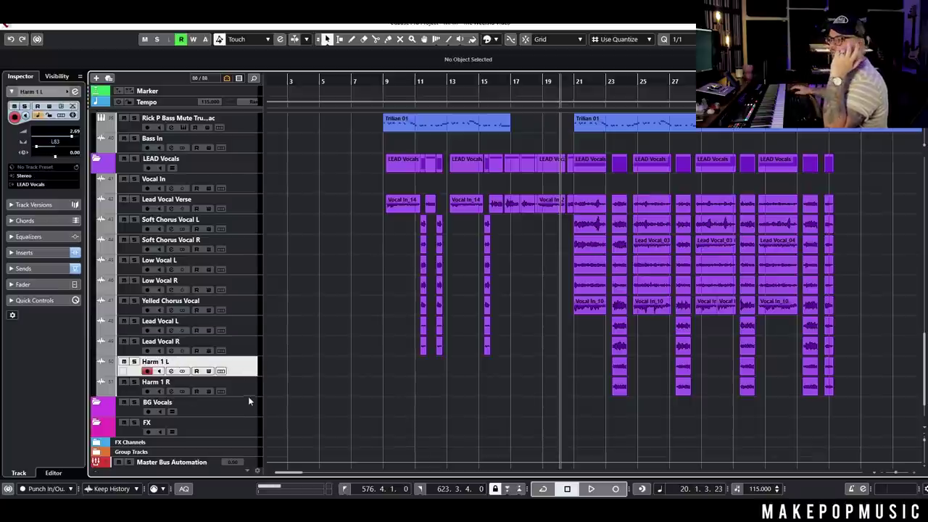
{"action": "left_click", "coordinate": [246, 387]}
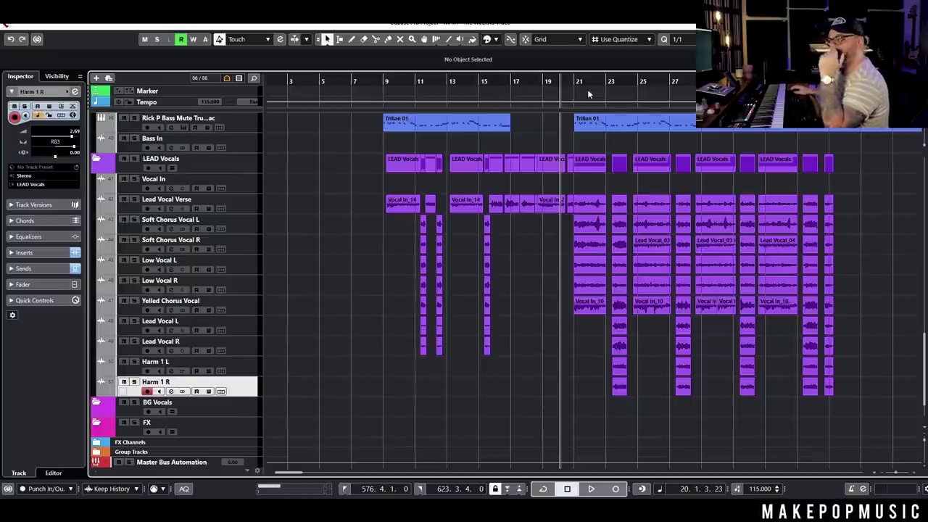
- Audition the full mix from about bar 20, then only the soloed Lead Vocal L and R from bar 23
{"action": "left_click_drag", "start_coordinate": [574, 82], "coordinate": [541, 93]}
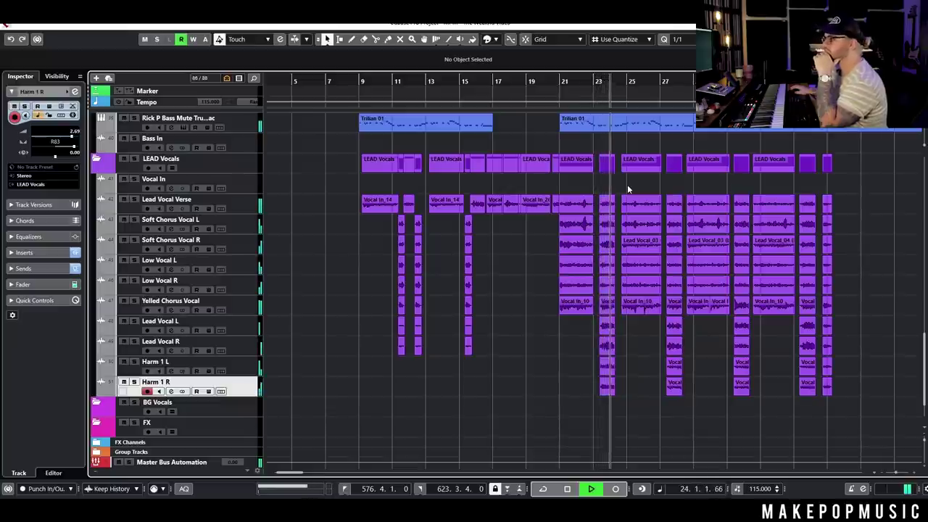
{"action": "key", "text": "space"}
{"action": "left_click", "coordinate": [134, 341]}
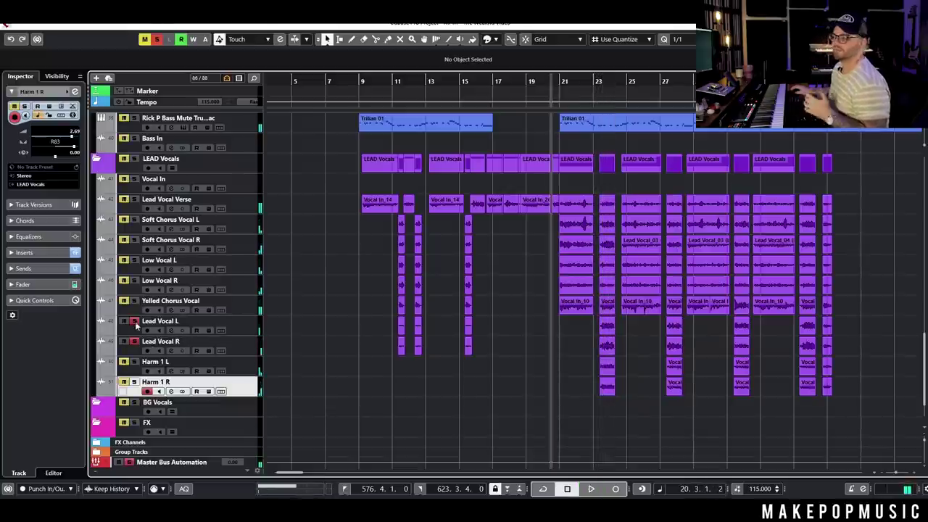
{"action": "left_click", "coordinate": [593, 81]}
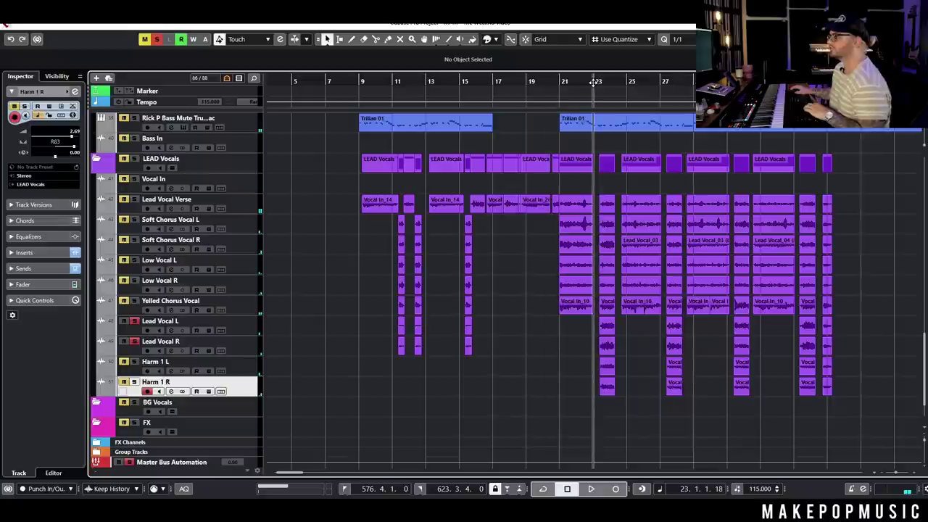
{"action": "key", "text": "space"}
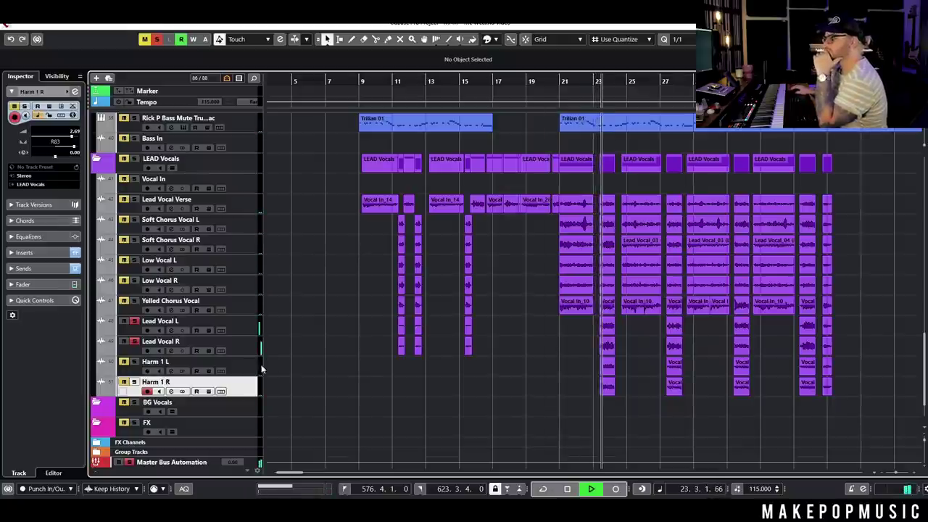
{"action": "key", "text": "space"}
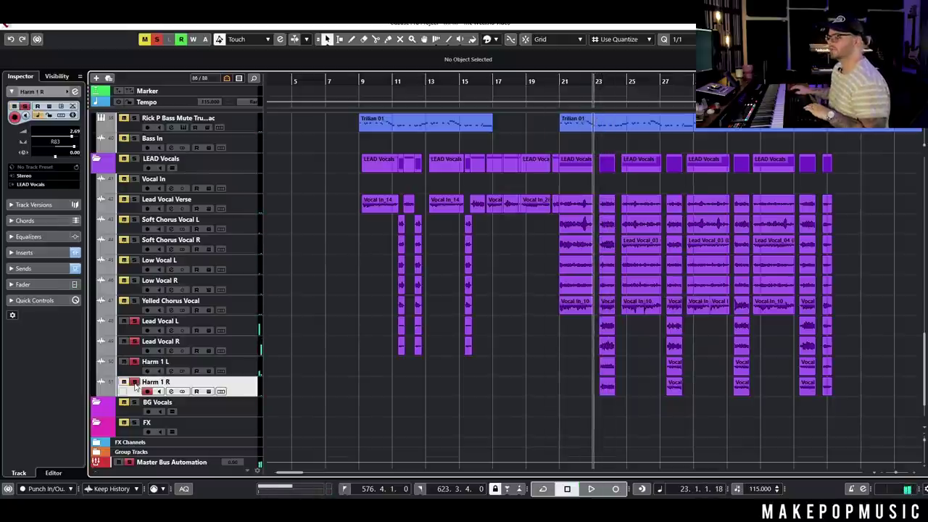
- Audition the soloed Harm 1 L and R from bar 23, with and without the lead vocals
{"action": "key", "text": "space"}
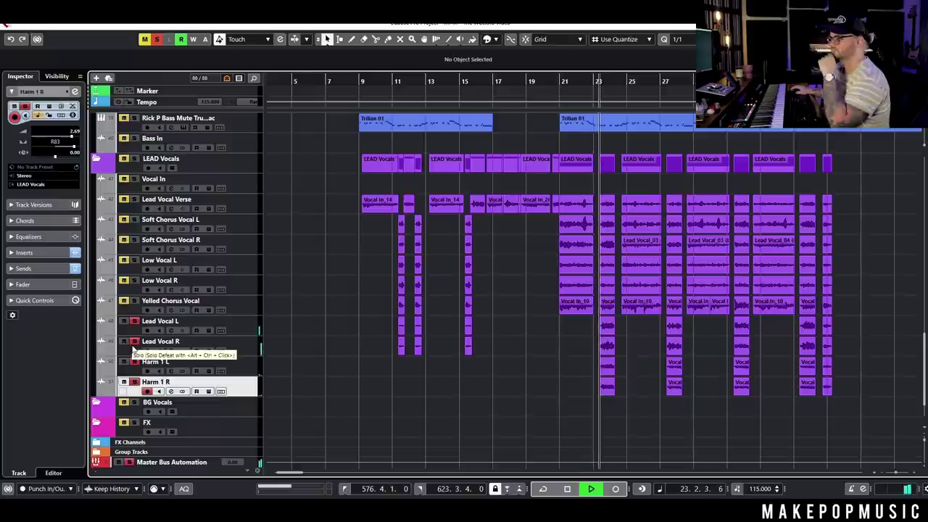
{"action": "key", "text": "space"}
{"action": "key", "text": "space"}
- Review the inserts and sends on Harm 1 L during playback, close its channel settings and stop playback
{"action": "left_click", "coordinate": [170, 371]}
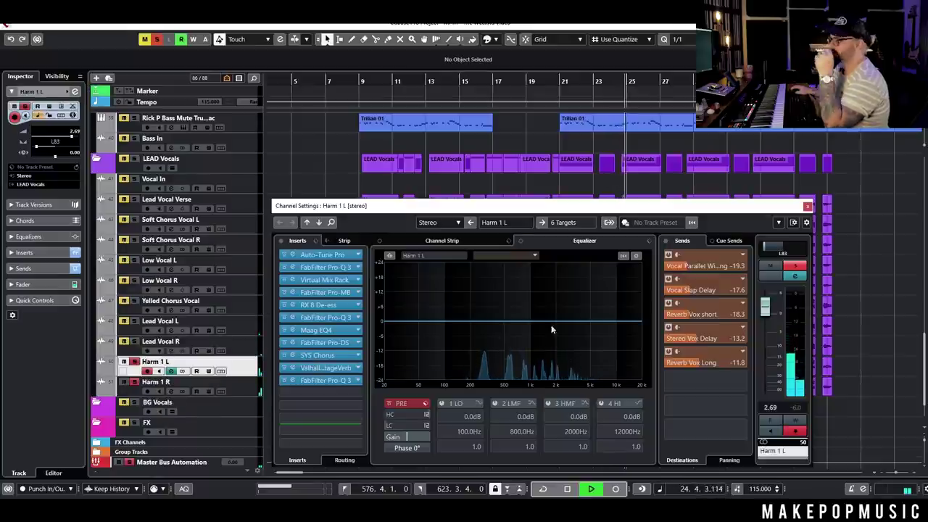
{"action": "left_click", "coordinate": [808, 207]}
{"action": "key", "text": "space"}
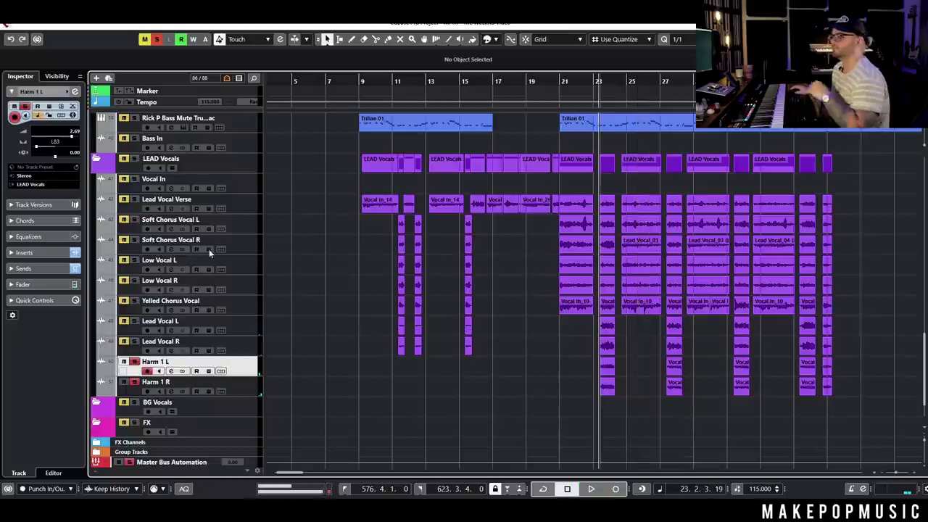
{"action": "left_click", "coordinate": [250, 247]}
{"action": "left_click", "coordinate": [245, 348]}
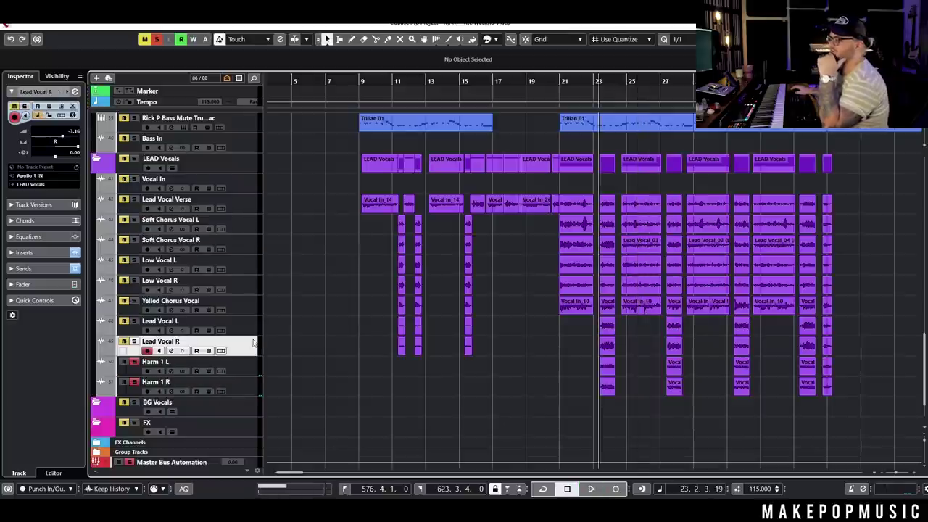
{"action": "left_click", "coordinate": [253, 331]}
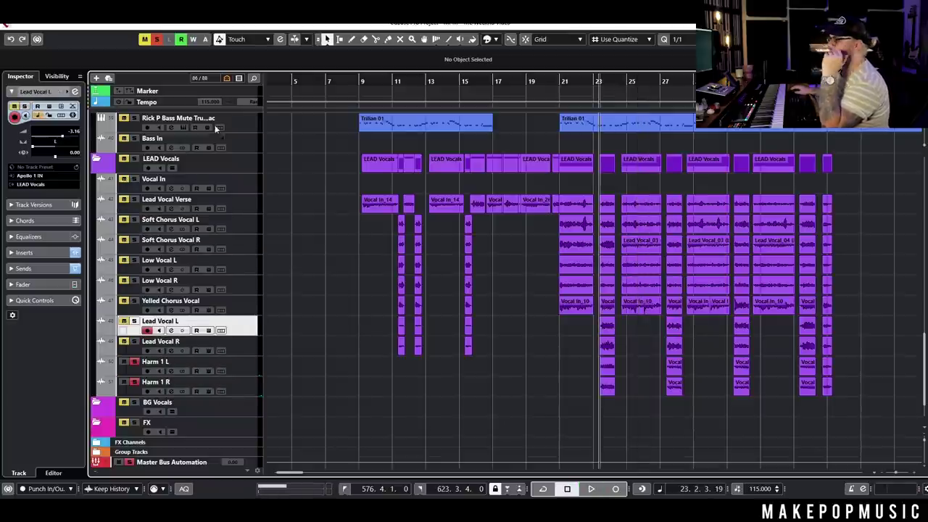
- Clear all track solos and look over the whole arrangement from the drums down to the FX channels
{"action": "left_click", "coordinate": [158, 41]}
{"action": "scroll", "coordinate": [571, 302], "scroll_direction": "up", "scroll_amount": 5}
{"action": "scroll", "coordinate": [561, 305], "scroll_direction": "down", "scroll_amount": 6}
{"action": "scroll", "coordinate": [562, 310], "scroll_direction": "up", "scroll_amount": 2}
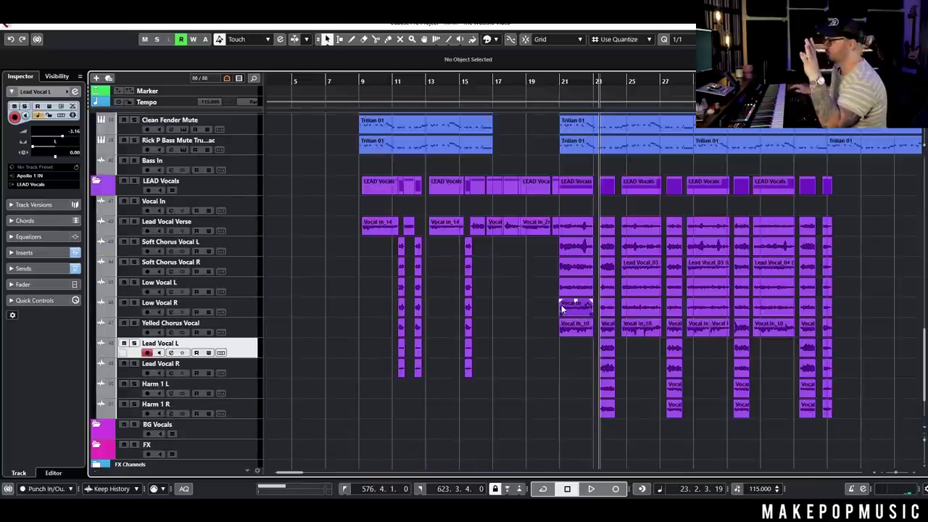
{"action": "scroll", "coordinate": [566, 302], "scroll_direction": "up", "scroll_amount": 4}
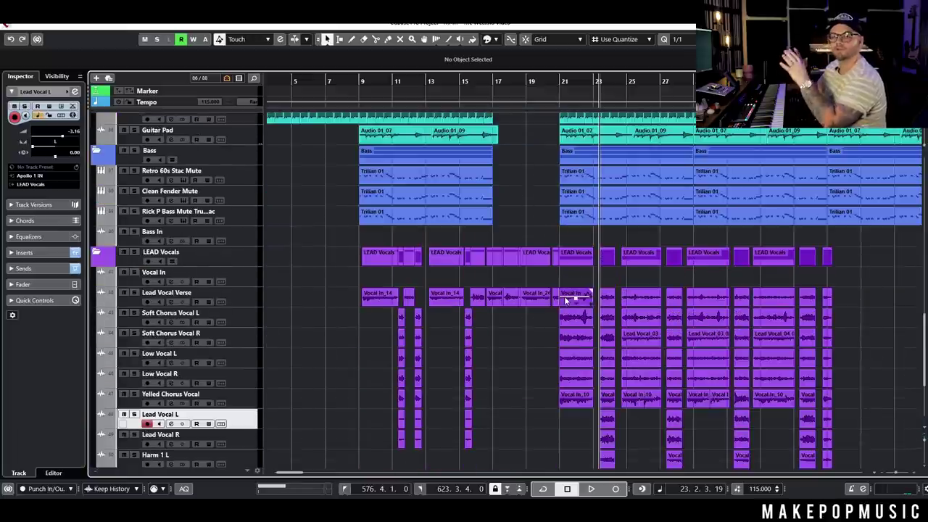
{"action": "scroll", "coordinate": [304, 318], "scroll_direction": "up", "scroll_amount": 15}
{"action": "scroll", "coordinate": [304, 317], "scroll_direction": "down", "scroll_amount": 2}
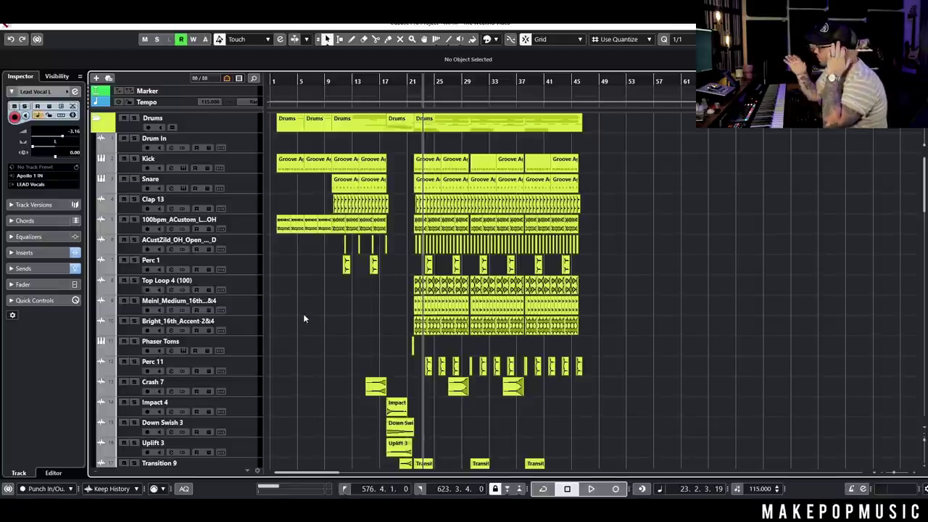
{"action": "scroll", "coordinate": [304, 313], "scroll_direction": "down", "scroll_amount": 20}
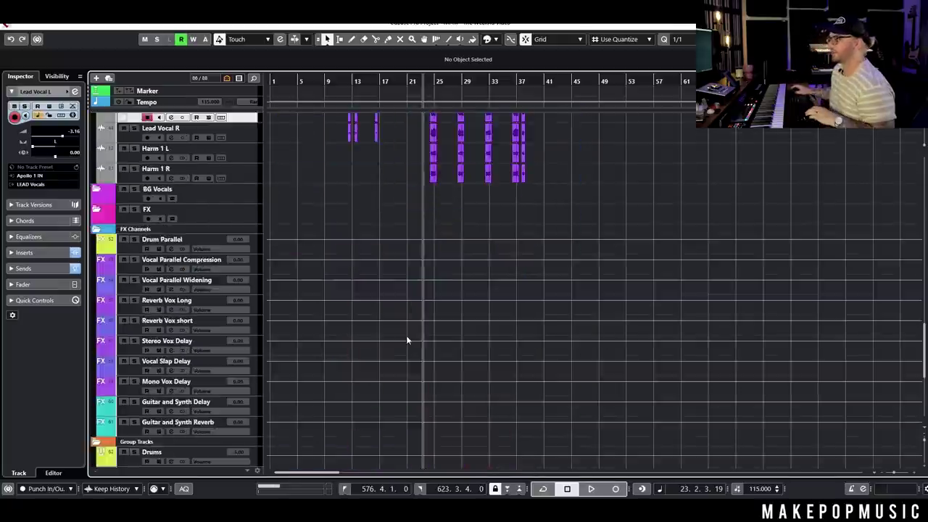
{"action": "key", "text": "super"}
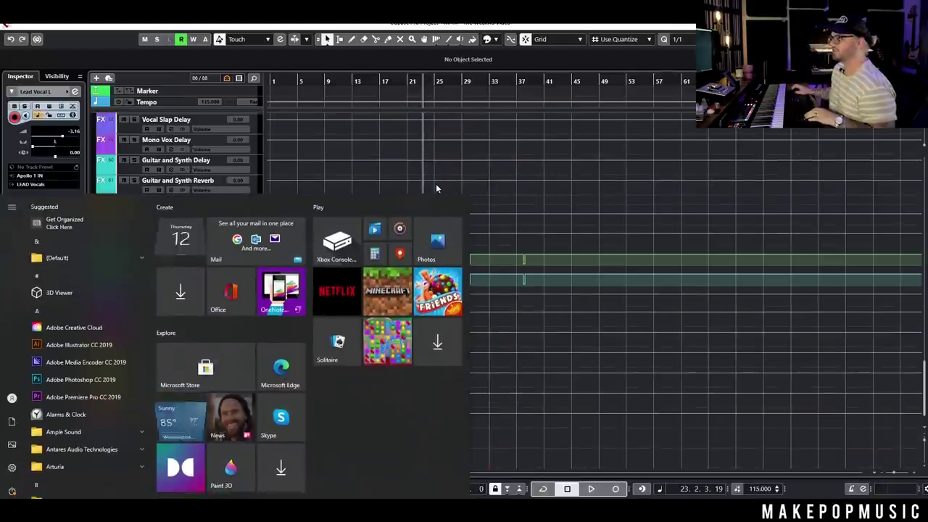
{"action": "key", "text": "super"}
{"action": "key", "text": "h"}
{"action": "key", "text": "g"}
{"action": "key", "text": "g"}
{"action": "key", "text": "g"}
{"action": "scroll", "coordinate": [376, 167], "scroll_direction": "up", "scroll_amount": 15}
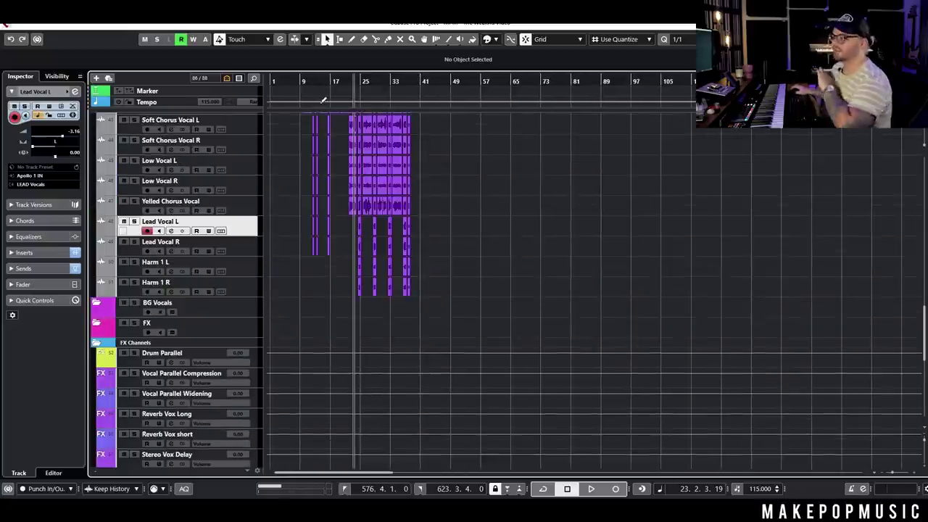
- Return to the project start and play the full mix through the intro to about bar 8
{"action": "key", "text": "Home"}
{"action": "key", "text": "h"}
{"action": "key", "text": "h"}
{"action": "key", "text": "h"}
{"action": "key", "text": "h"}
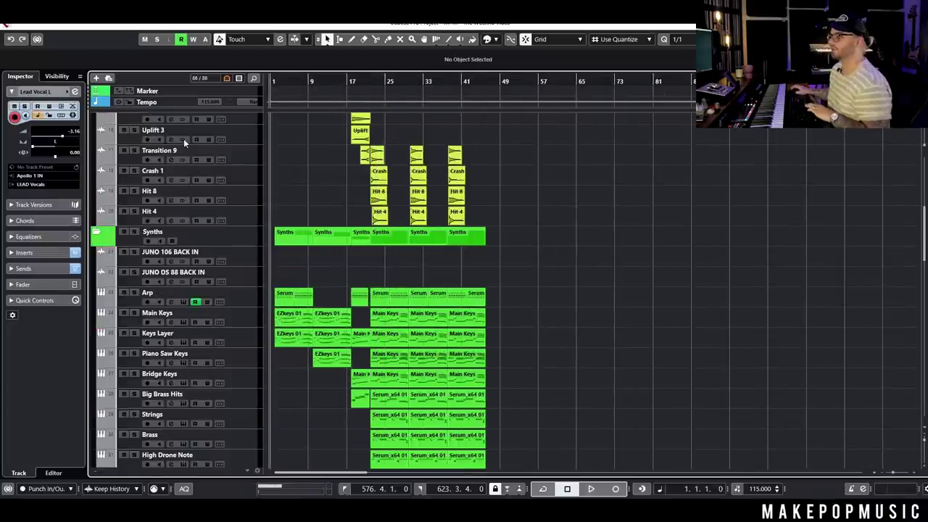
{"action": "key", "text": "space"}
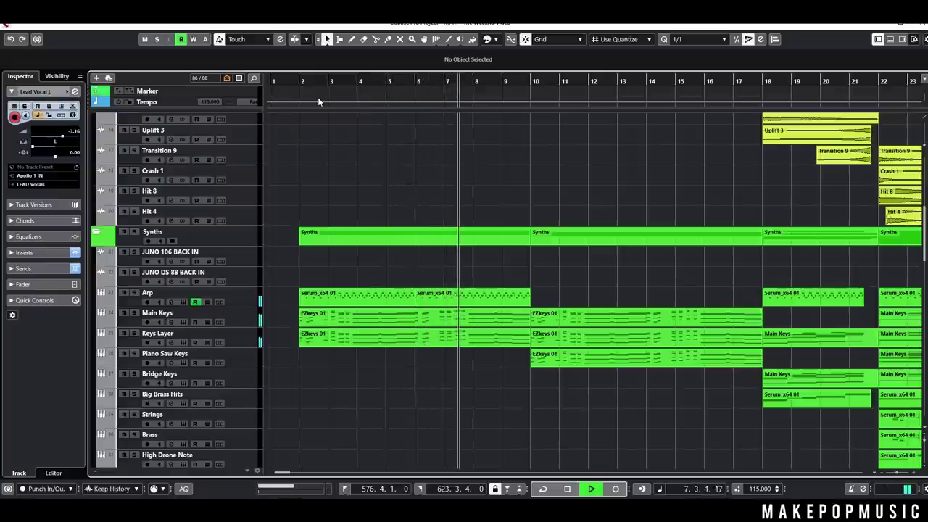
{"action": "key", "text": "g"}
{"action": "key", "text": "g"}
{"action": "key", "text": "g"}
{"action": "key", "text": "g"}
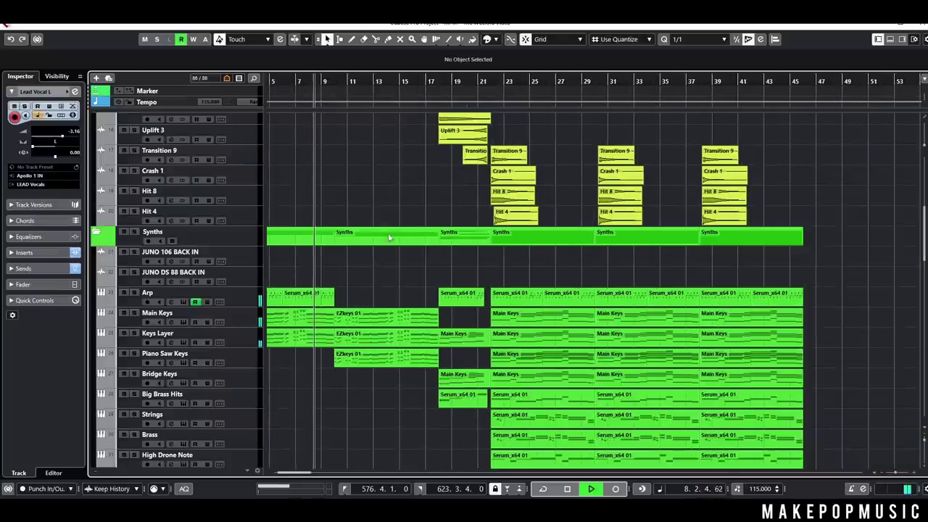
- Audition the full mix from about bar 8 to 22, following the synth, guitar, bass and lead vocal tracks
{"action": "scroll", "coordinate": [403, 225], "scroll_direction": "up", "scroll_amount": 5}
{"action": "scroll", "coordinate": [404, 230], "scroll_direction": "down", "scroll_amount": 8}
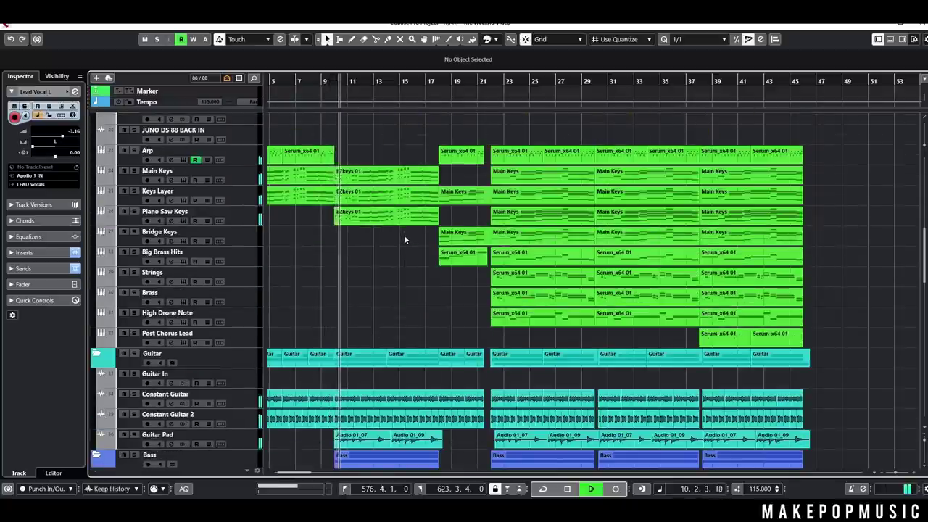
{"action": "scroll", "coordinate": [404, 235], "scroll_direction": "down", "scroll_amount": 12}
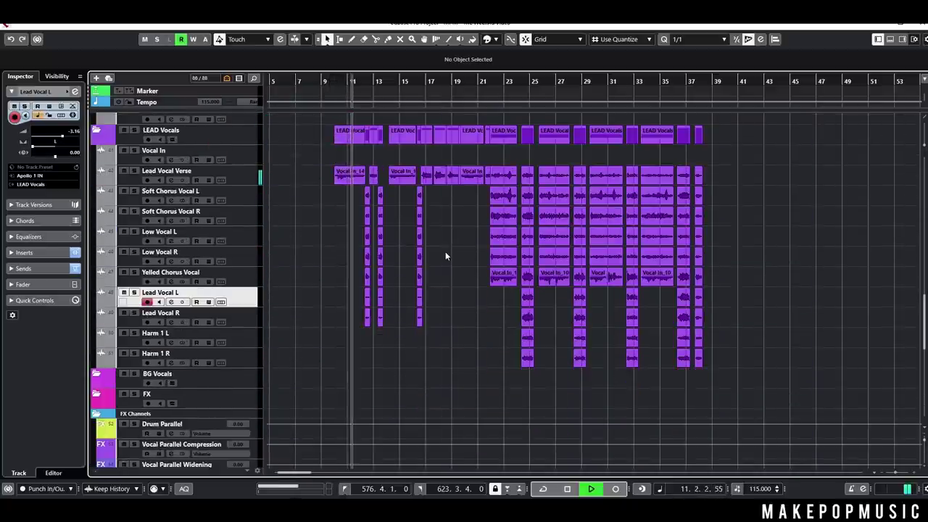
{"action": "scroll", "coordinate": [445, 253], "scroll_direction": "up", "scroll_amount": 4}
{"action": "scroll", "coordinate": [444, 261], "scroll_direction": "up", "scroll_amount": 9}
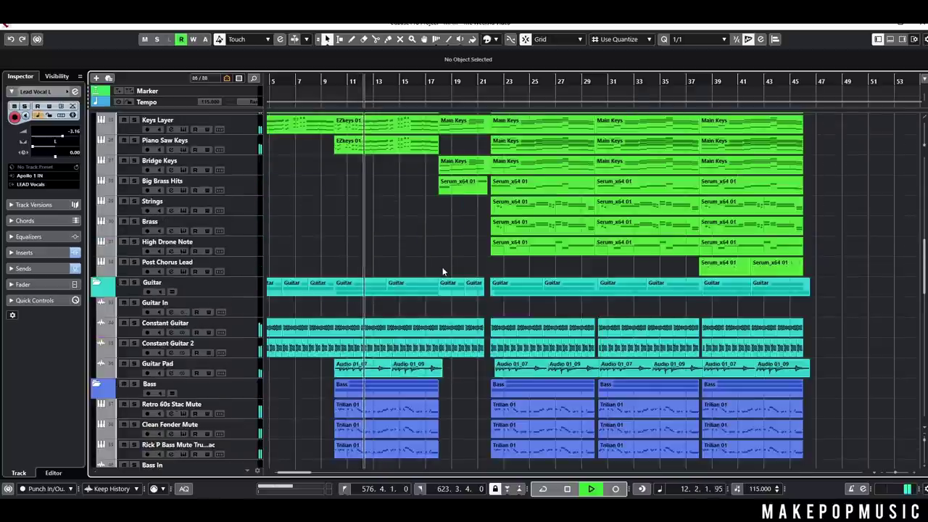
{"action": "scroll", "coordinate": [378, 293], "scroll_direction": "down", "scroll_amount": 4}
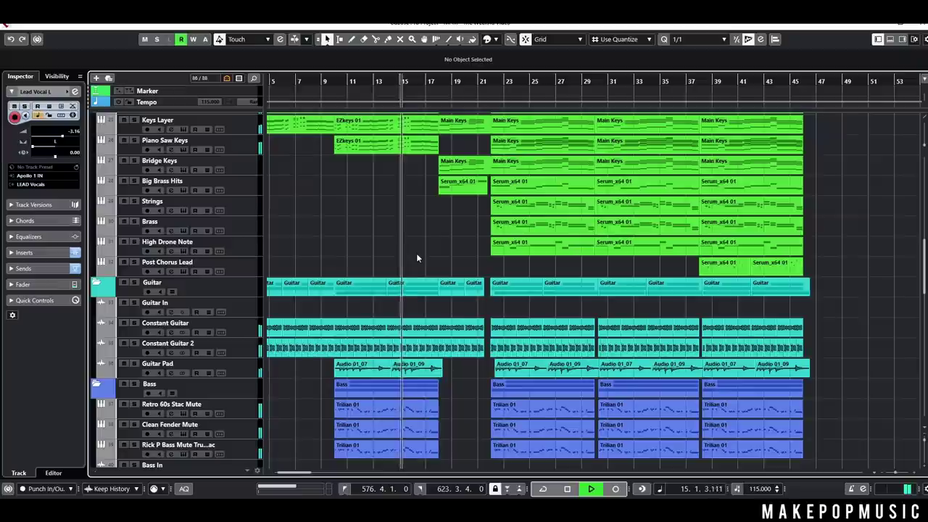
{"action": "scroll", "coordinate": [417, 257], "scroll_direction": "down", "scroll_amount": 2}
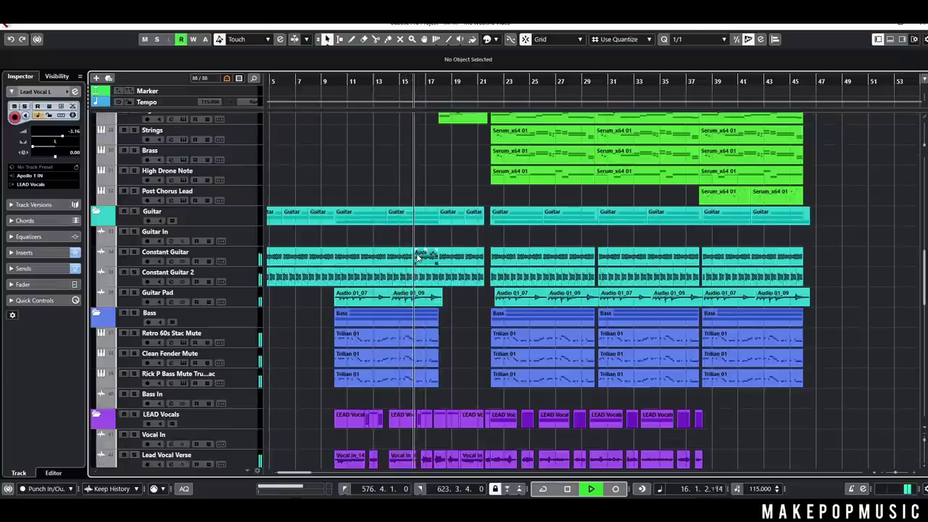
{"action": "scroll", "coordinate": [419, 259], "scroll_direction": "down", "scroll_amount": 2}
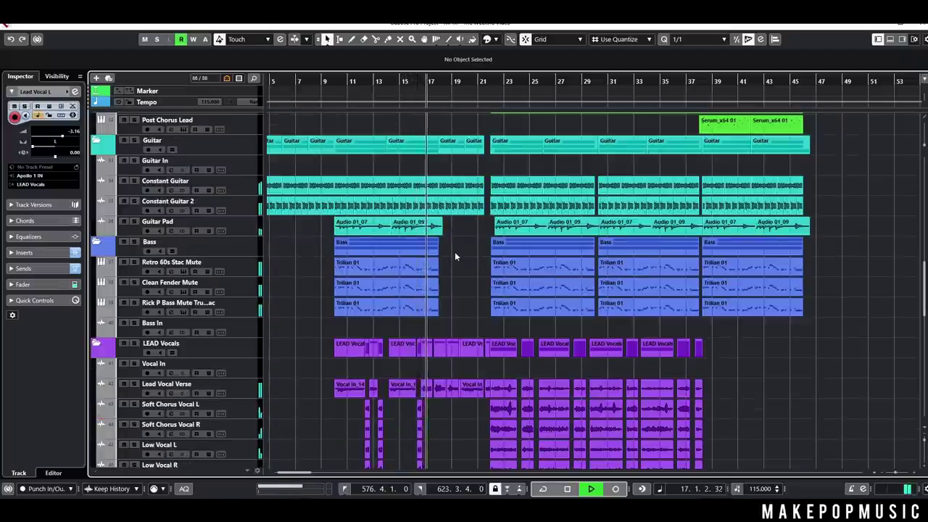
{"action": "scroll", "coordinate": [455, 252], "scroll_direction": "down", "scroll_amount": 2}
{"action": "scroll", "coordinate": [419, 394], "scroll_direction": "down", "scroll_amount": 2}
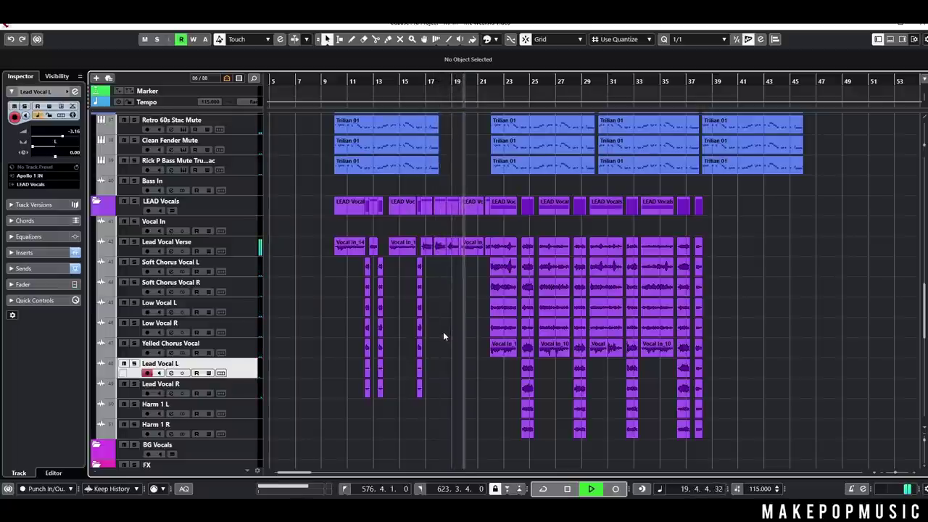
{"action": "scroll", "coordinate": [444, 335], "scroll_direction": "down", "scroll_amount": 2}
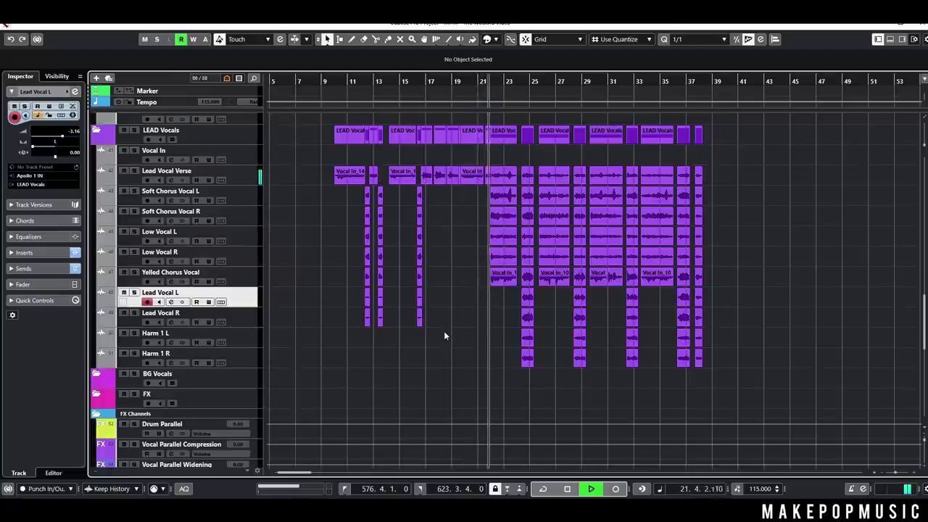
{"action": "scroll", "coordinate": [445, 324], "scroll_direction": "down", "scroll_amount": 2}
{"action": "scroll", "coordinate": [445, 323], "scroll_direction": "up", "scroll_amount": 2}
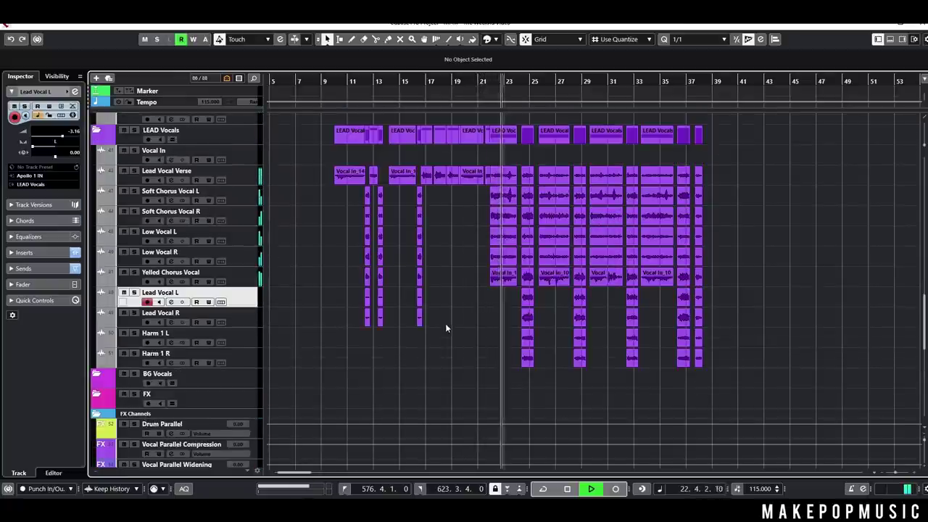
- Audition the full mix from about bar 22 to 36, examining how the drums, synths, guitars, bass and stacked vocals layer
{"action": "scroll", "coordinate": [445, 323], "scroll_direction": "up", "scroll_amount": 10}
{"action": "scroll", "coordinate": [447, 324], "scroll_direction": "up", "scroll_amount": 5}
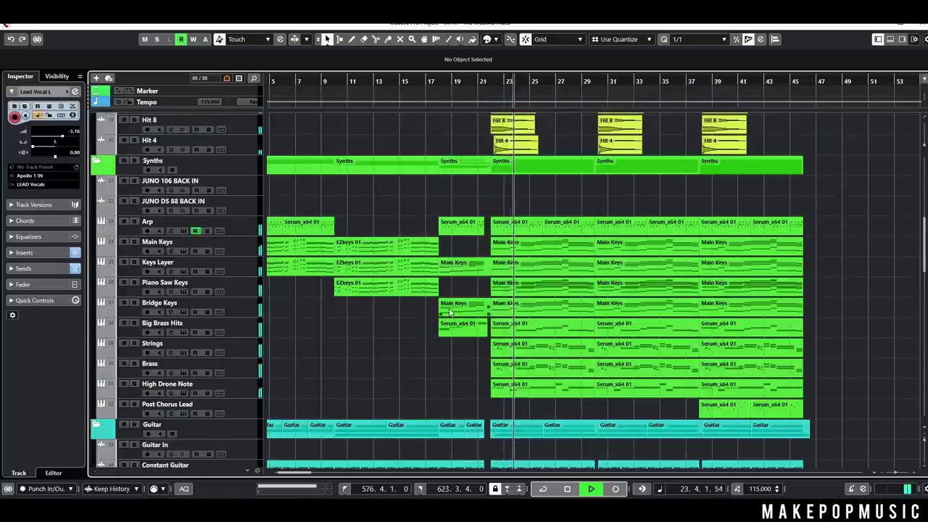
{"action": "scroll", "coordinate": [450, 312], "scroll_direction": "up", "scroll_amount": 8}
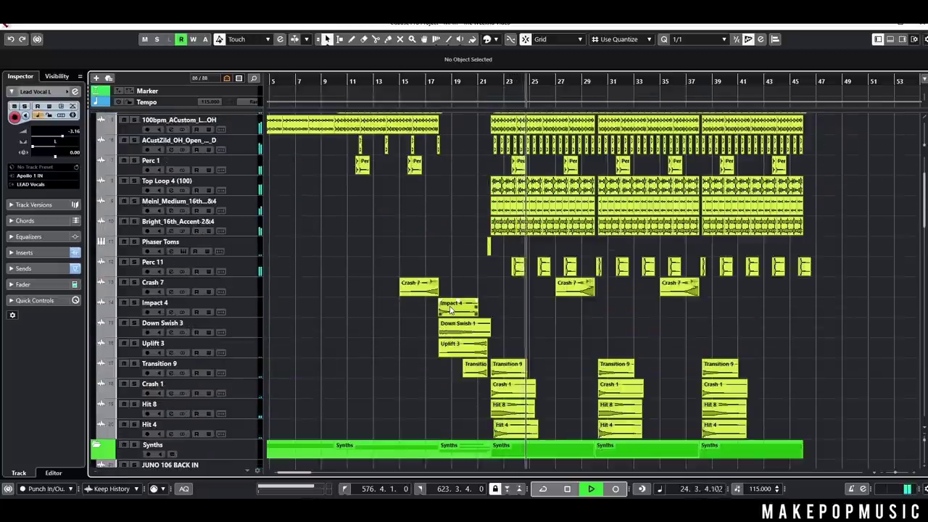
{"action": "scroll", "coordinate": [450, 297], "scroll_direction": "down", "scroll_amount": 2}
{"action": "scroll", "coordinate": [450, 296], "scroll_direction": "down", "scroll_amount": 15}
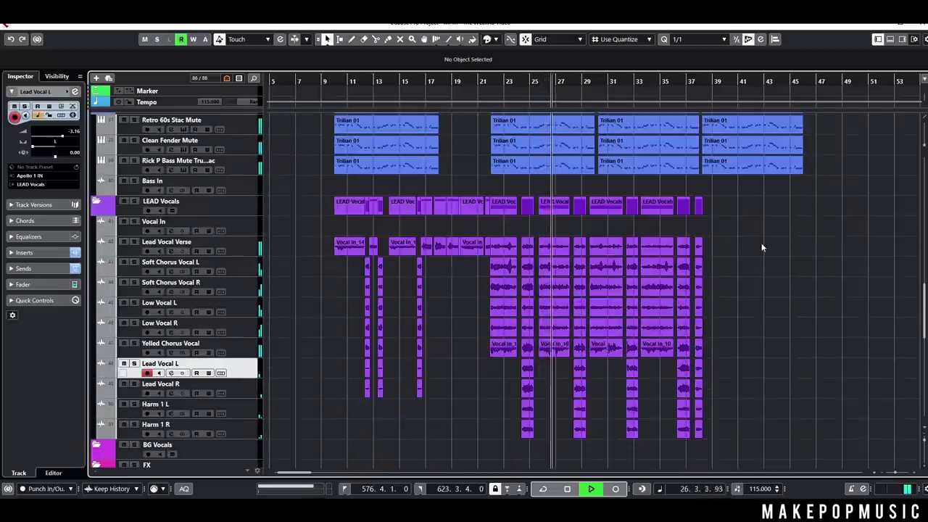
{"action": "scroll", "coordinate": [767, 248], "scroll_direction": "up", "scroll_amount": 4}
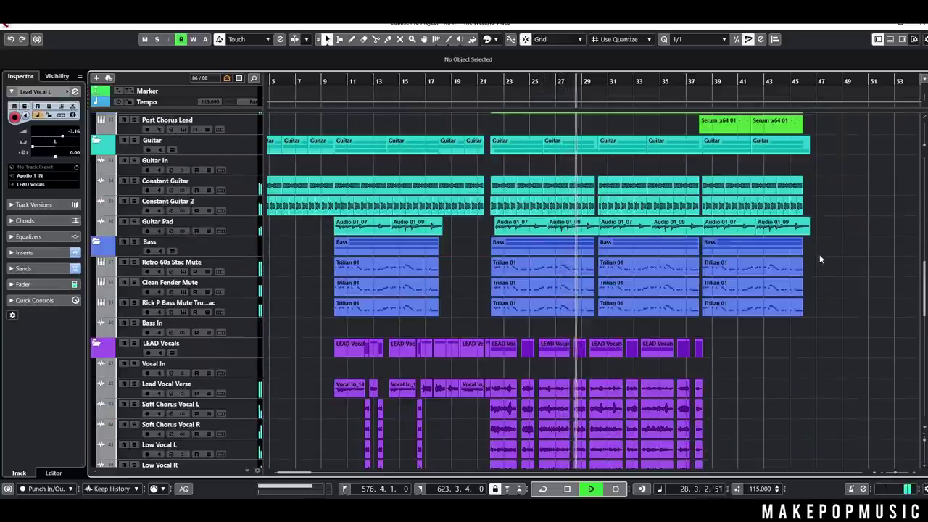
{"action": "scroll", "coordinate": [820, 254], "scroll_direction": "down", "scroll_amount": 4}
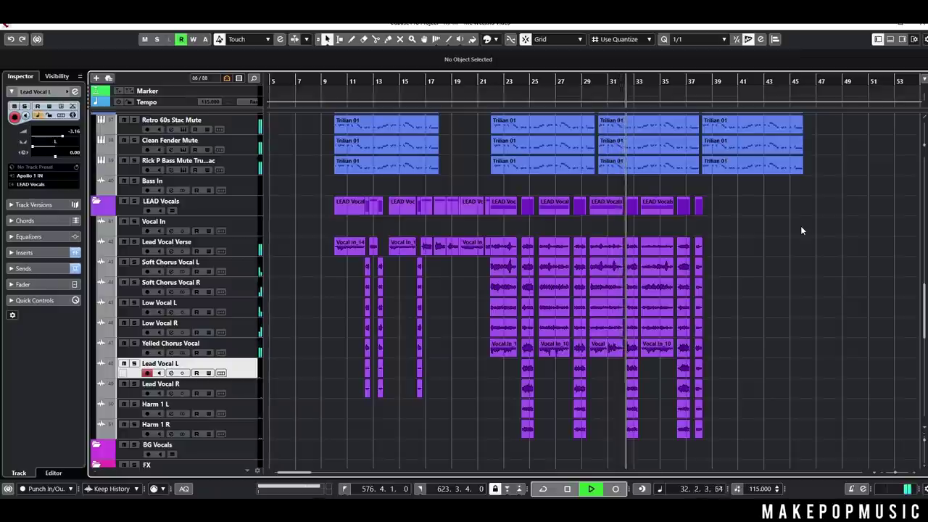
{"action": "scroll", "coordinate": [800, 225], "scroll_direction": "down", "scroll_amount": 2}
{"action": "scroll", "coordinate": [794, 208], "scroll_direction": "up", "scroll_amount": 2}
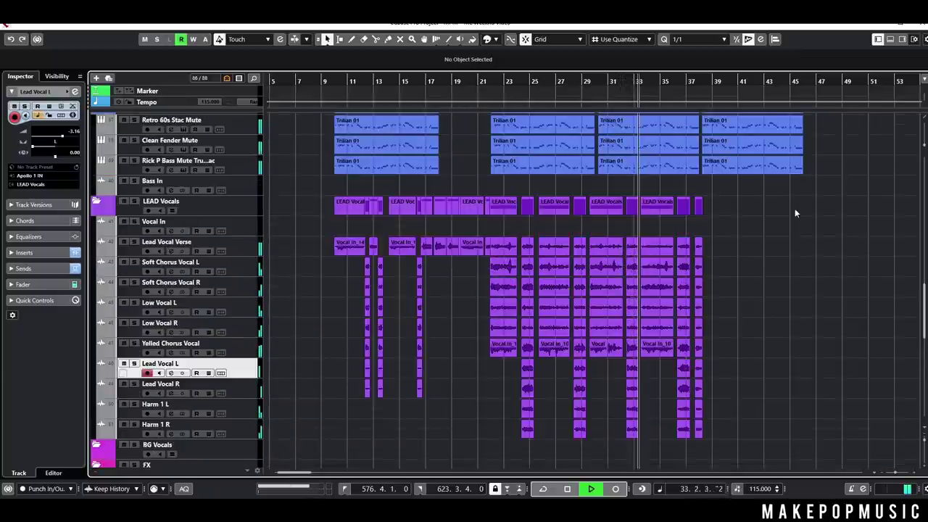
{"action": "scroll", "coordinate": [796, 214], "scroll_direction": "up", "scroll_amount": 6}
{"action": "scroll", "coordinate": [810, 236], "scroll_direction": "down", "scroll_amount": 3}
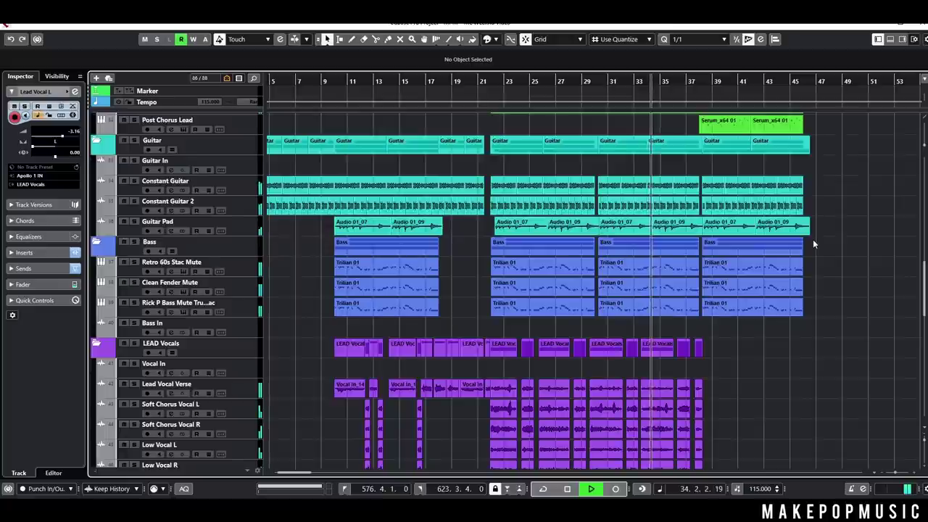
{"action": "scroll", "coordinate": [814, 243], "scroll_direction": "down", "scroll_amount": 7}
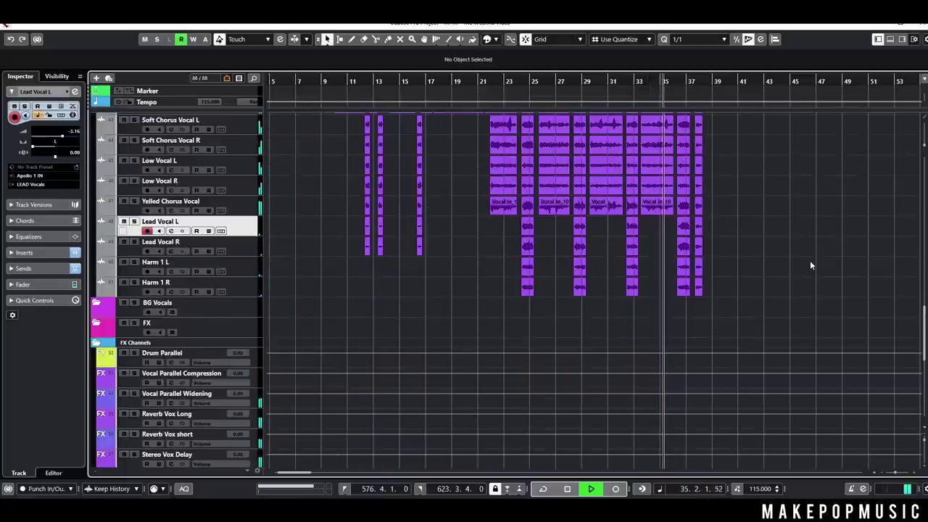
{"action": "scroll", "coordinate": [797, 255], "scroll_direction": "up", "scroll_amount": 2}
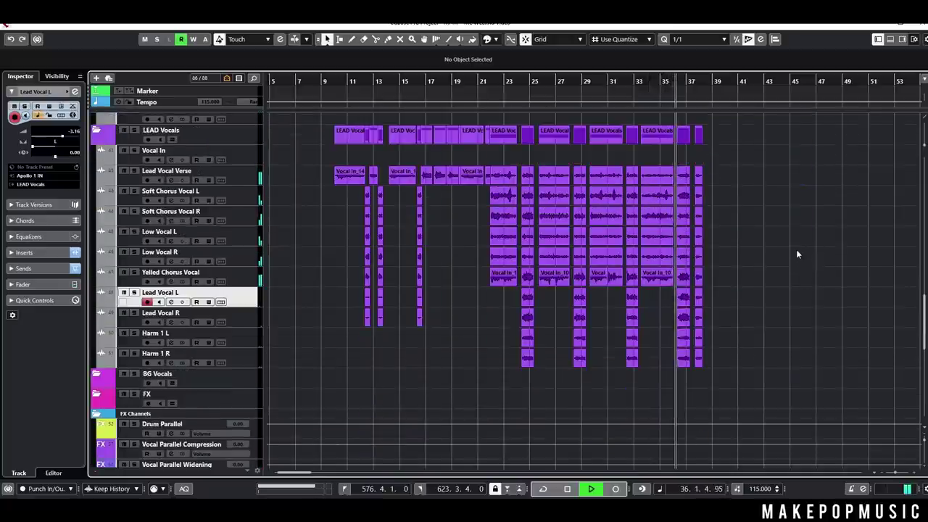
- Audition the full mix from about bar 36 to 45, going through the drum, synth, guitar, bass and FX tracks
{"action": "scroll", "coordinate": [796, 254], "scroll_direction": "up", "scroll_amount": 12}
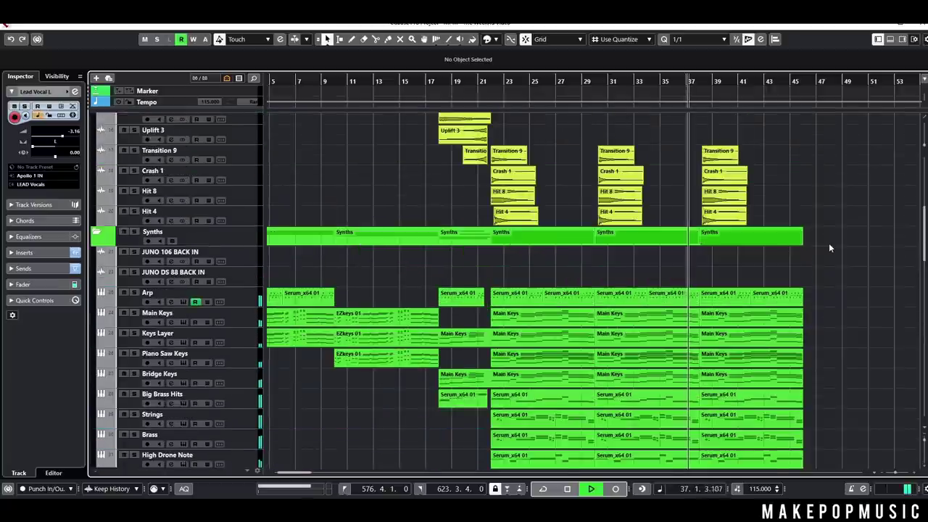
{"action": "scroll", "coordinate": [830, 248], "scroll_direction": "up", "scroll_amount": 2}
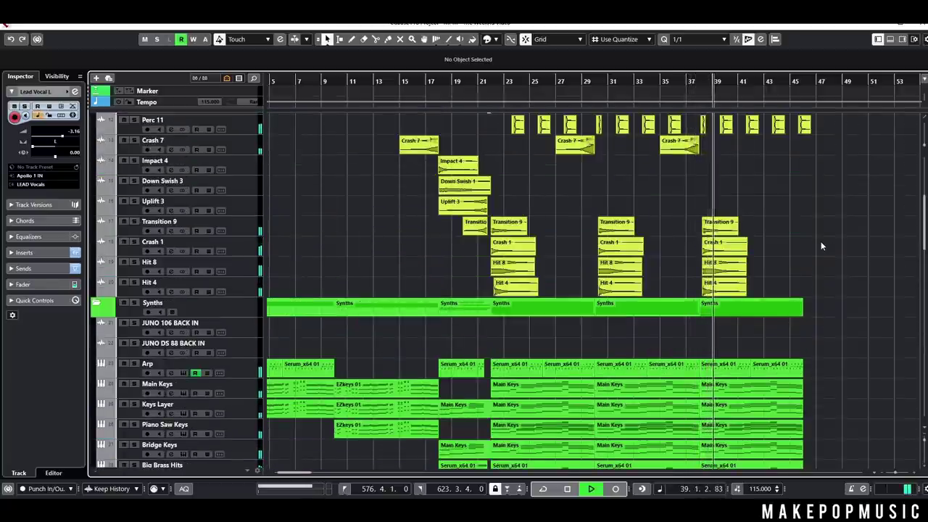
{"action": "scroll", "coordinate": [821, 246], "scroll_direction": "up", "scroll_amount": 7}
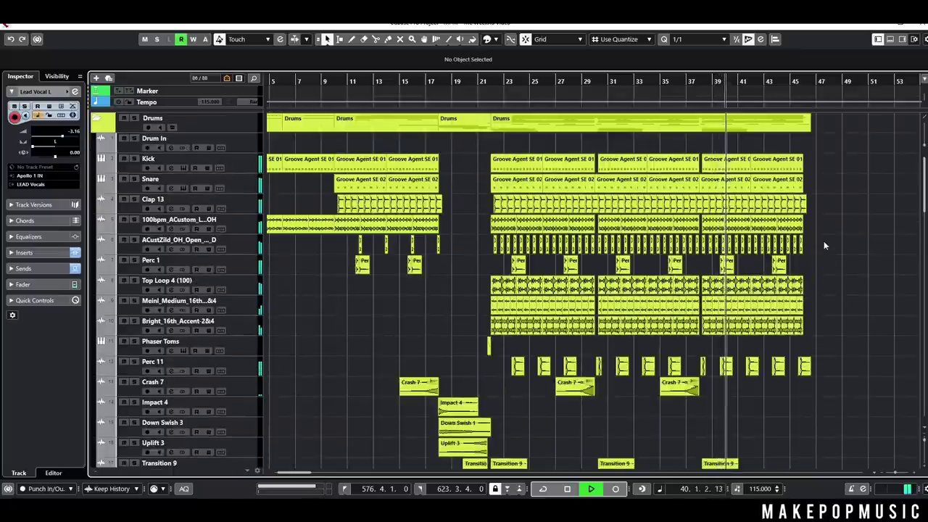
{"action": "scroll", "coordinate": [837, 253], "scroll_direction": "down", "scroll_amount": 6}
{"action": "scroll", "coordinate": [837, 247], "scroll_direction": "down", "scroll_amount": 5}
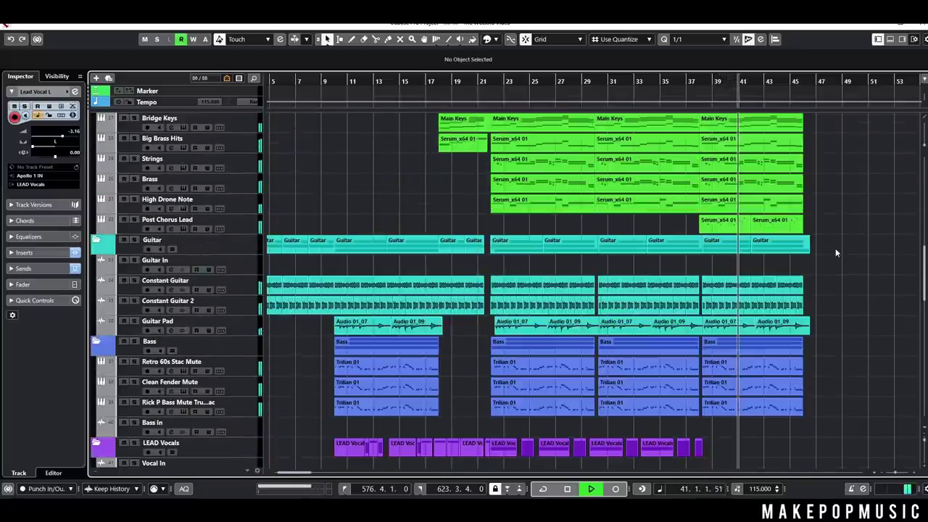
{"action": "scroll", "coordinate": [835, 243], "scroll_direction": "down", "scroll_amount": 5}
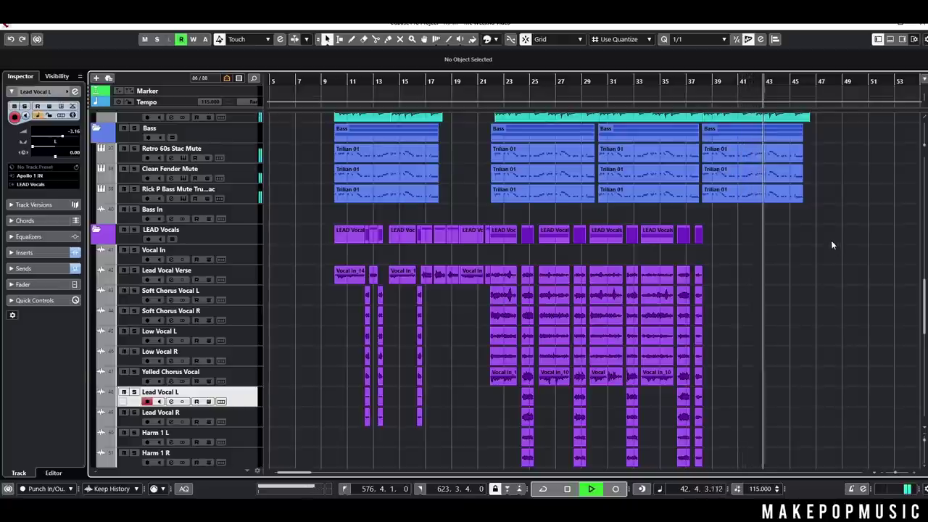
{"action": "scroll", "coordinate": [831, 241], "scroll_direction": "down", "scroll_amount": 5}
{"action": "scroll", "coordinate": [832, 240], "scroll_direction": "down", "scroll_amount": 5}
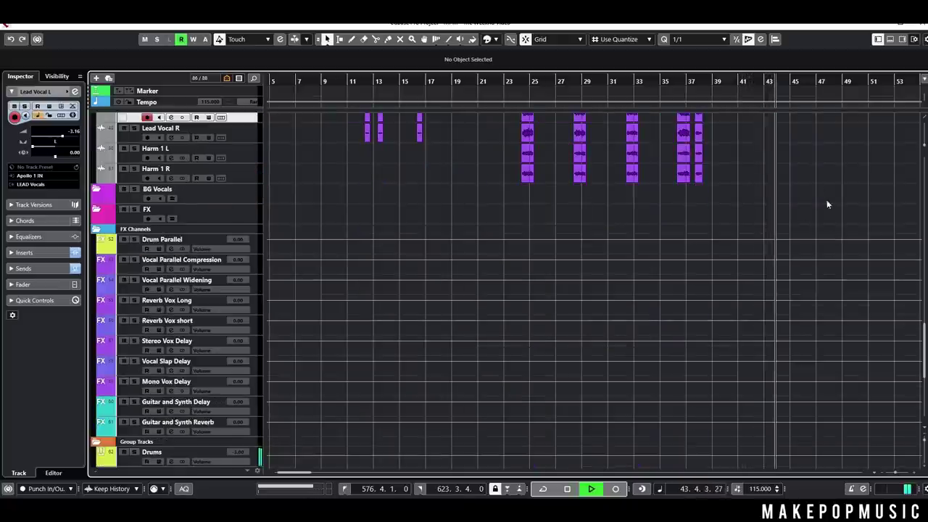
{"action": "scroll", "coordinate": [827, 196], "scroll_direction": "up", "scroll_amount": 10}
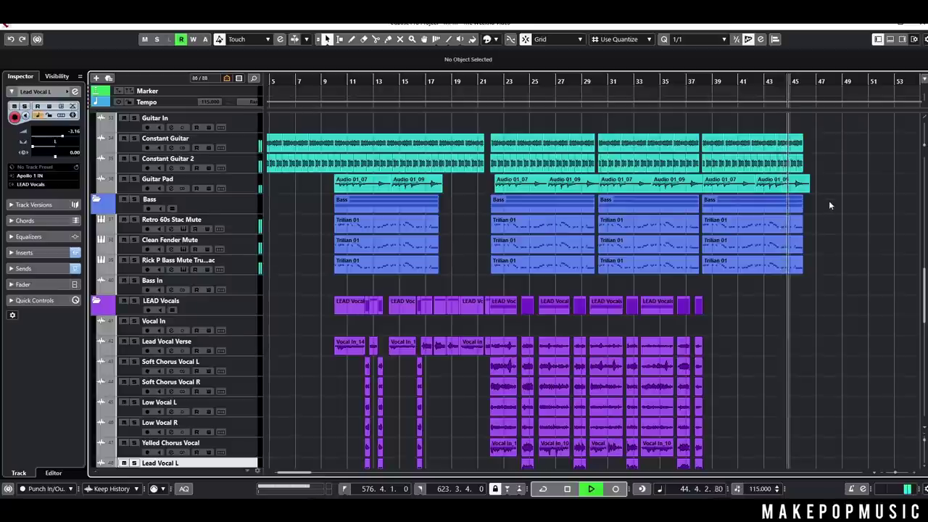
{"action": "scroll", "coordinate": [829, 201], "scroll_direction": "up", "scroll_amount": 10}
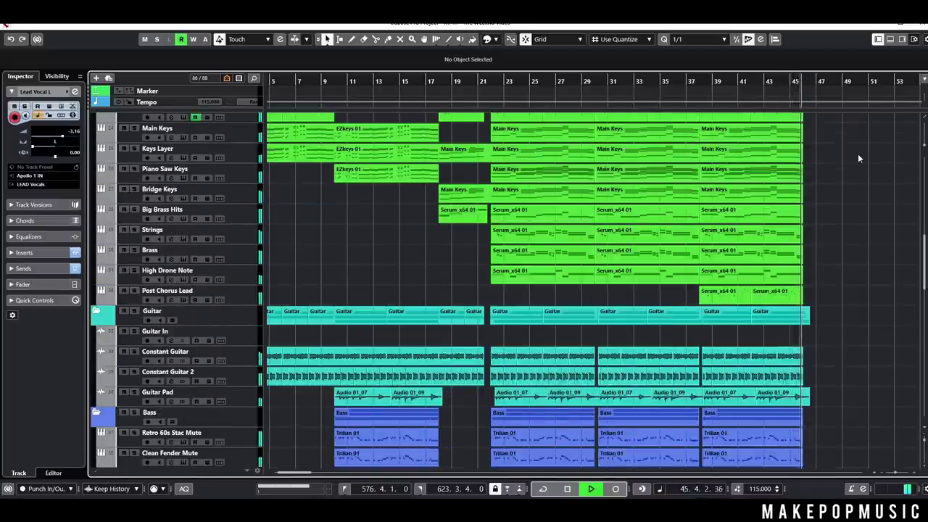